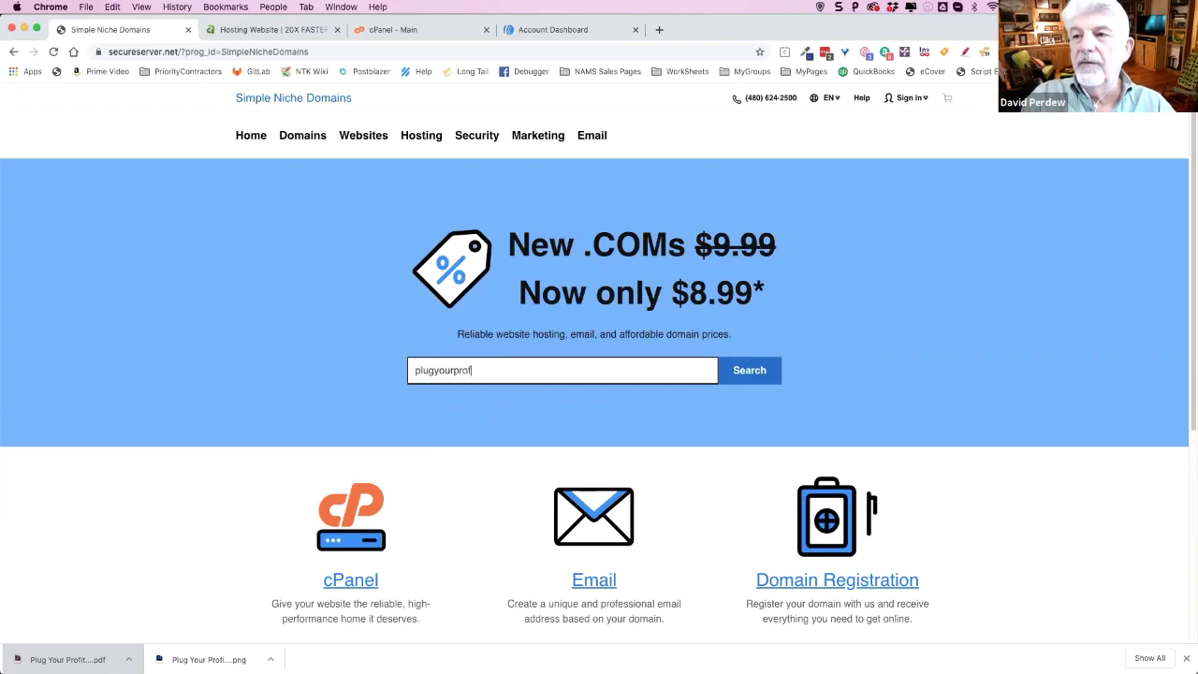
- Search for plugyourprofitleaks.com and review its $8.99 availability and alternative extensions
text(.com)
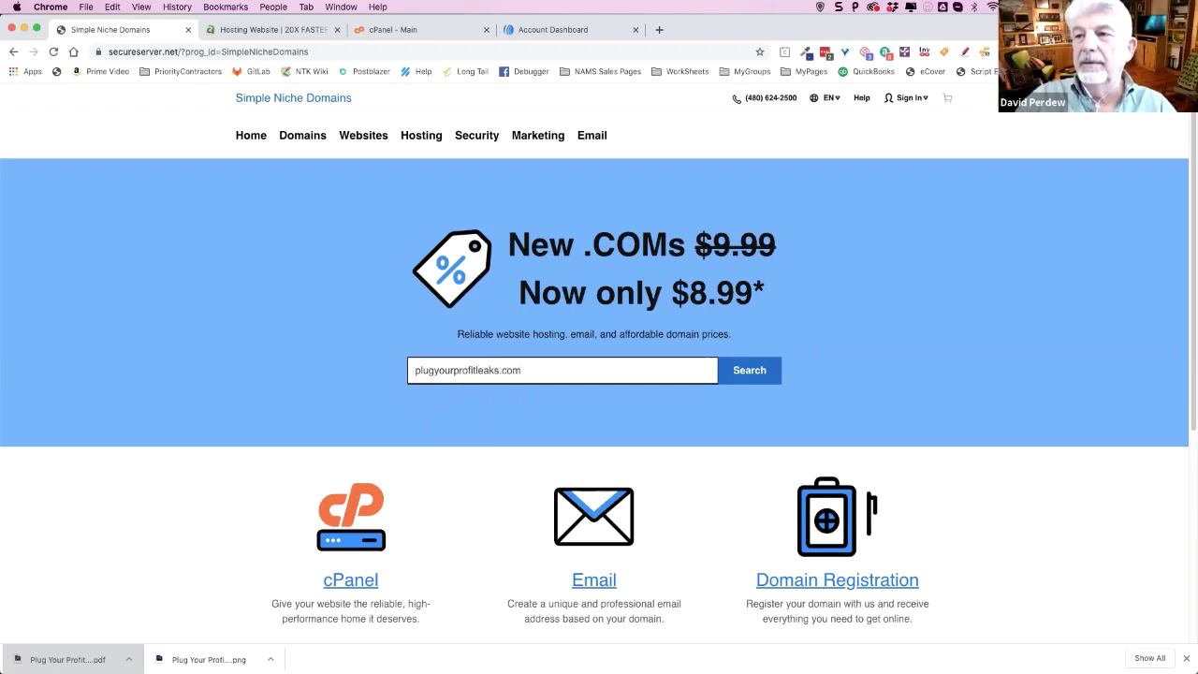
click(749, 379)
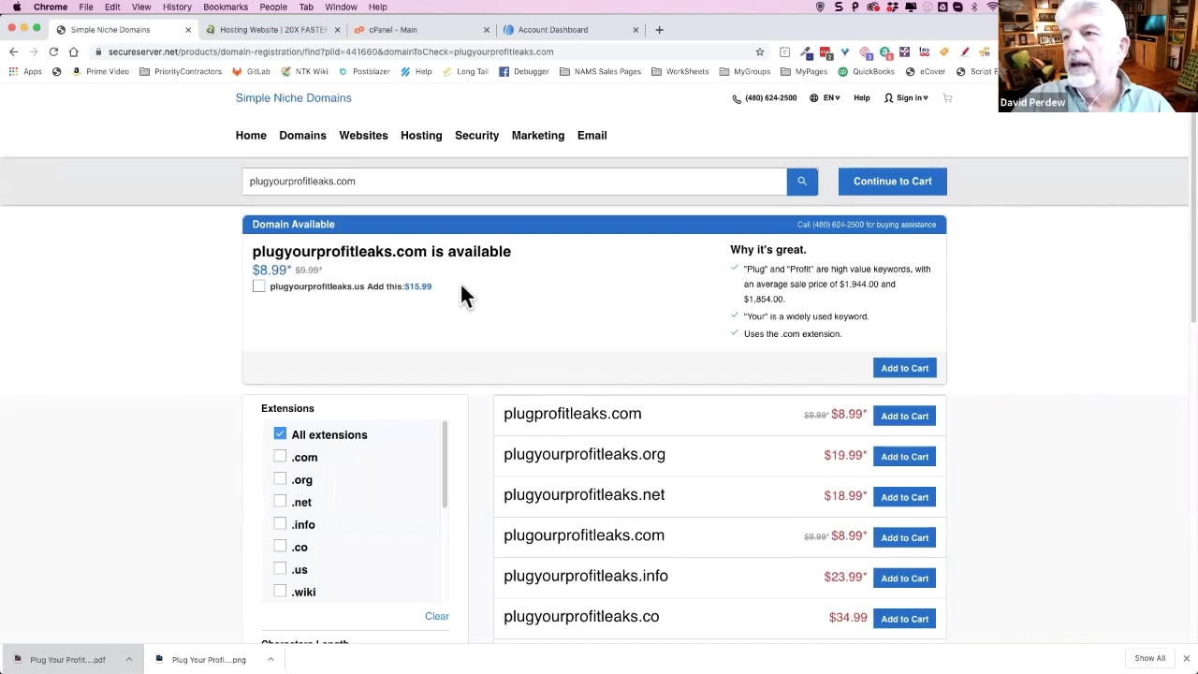
scroll(995, 337, down, 2)
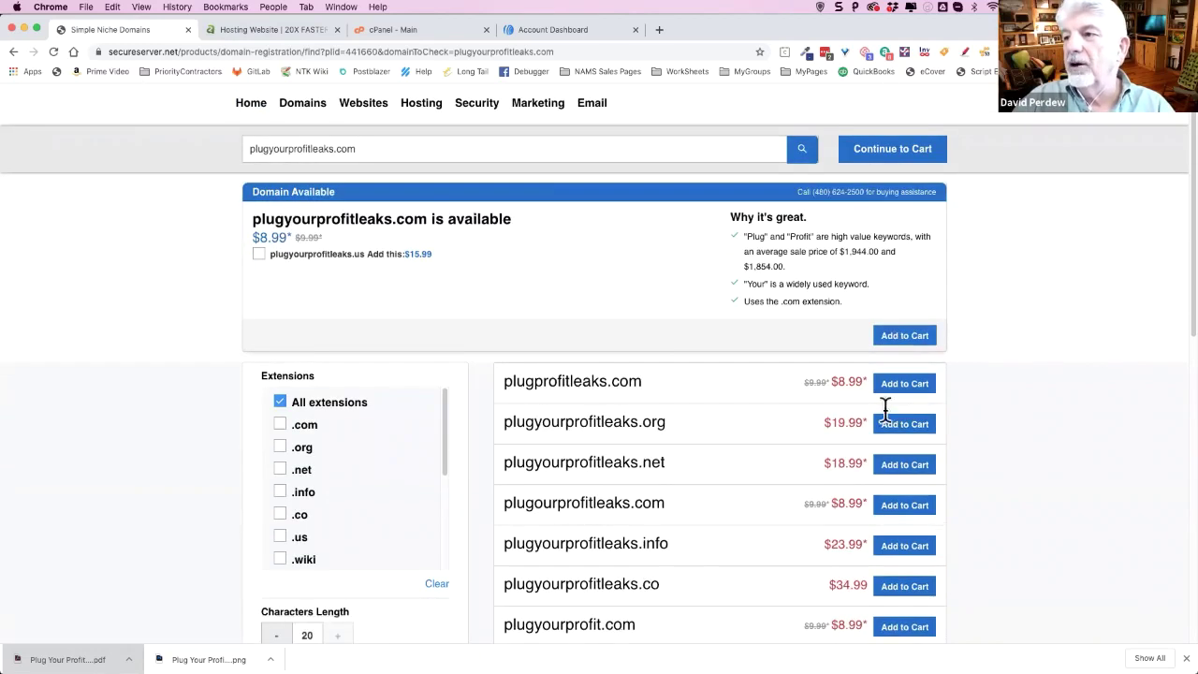
scroll(693, 434, down, 4)
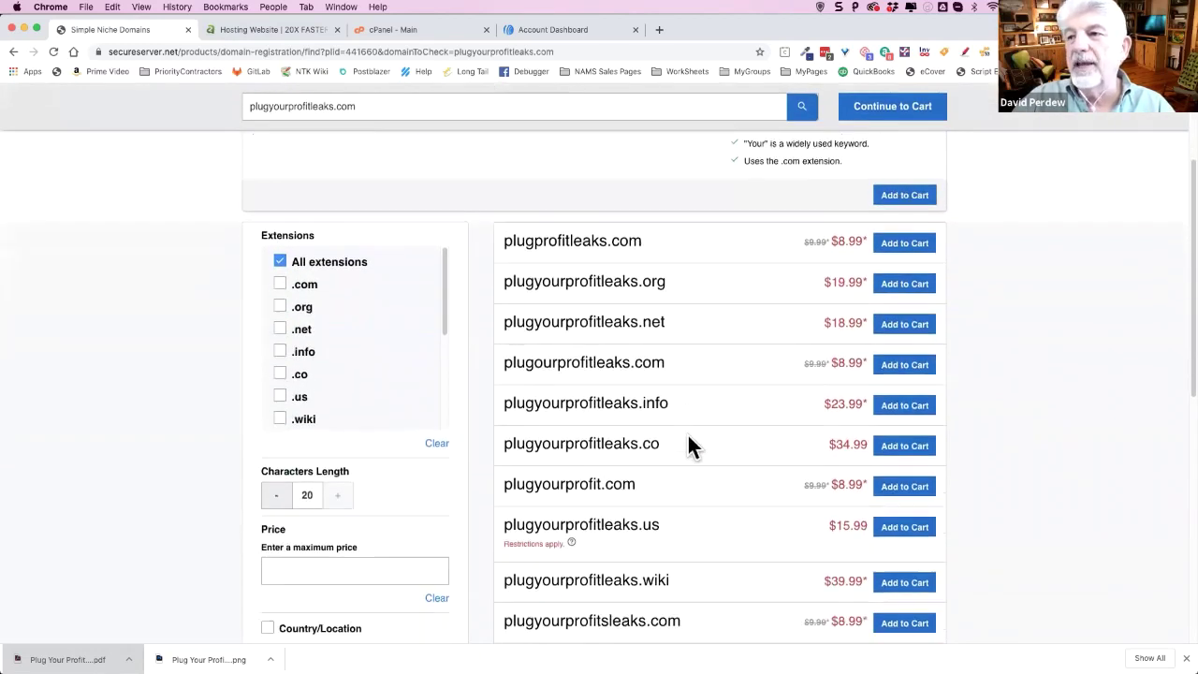
scroll(688, 435, down, 3)
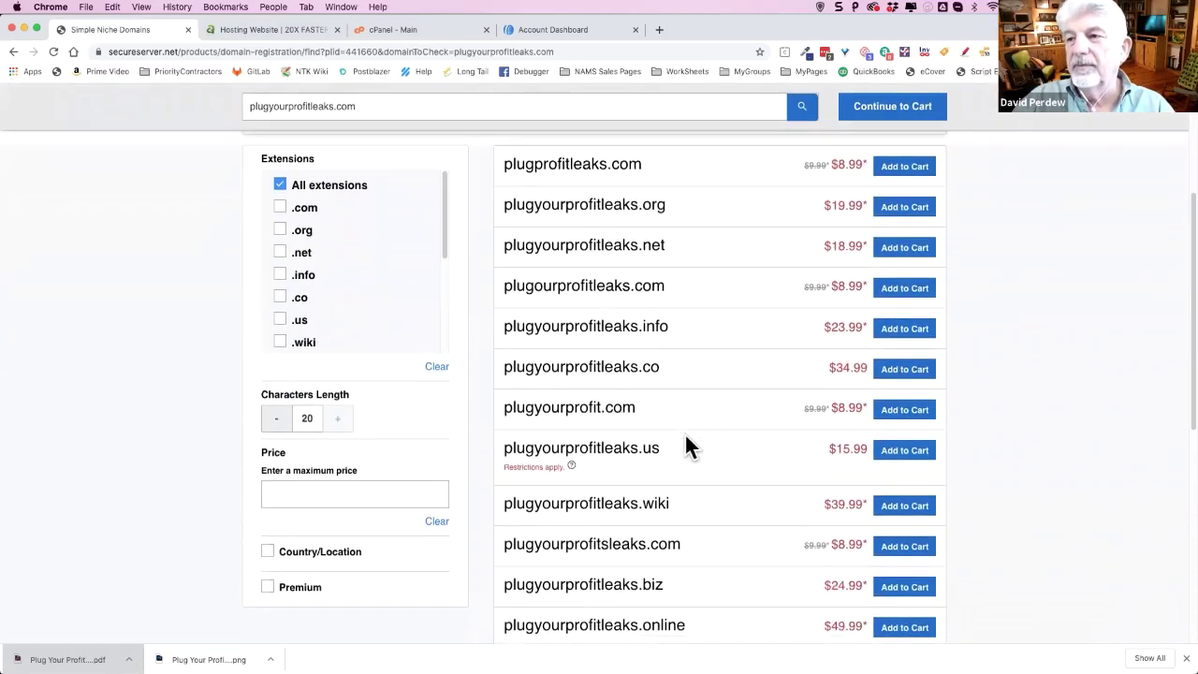
scroll(692, 442, down, 4)
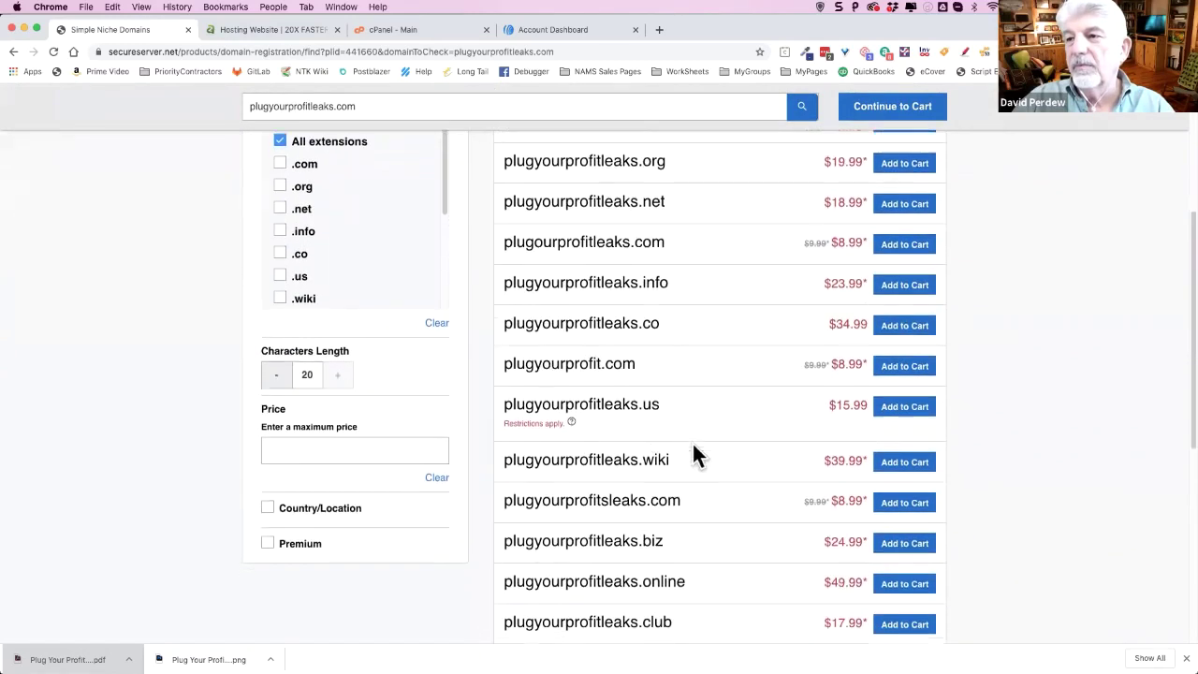
scroll(690, 459, down, 4)
scroll(690, 459, down, 4)
scroll(717, 441, up, 15)
scroll(716, 426, up, 1)
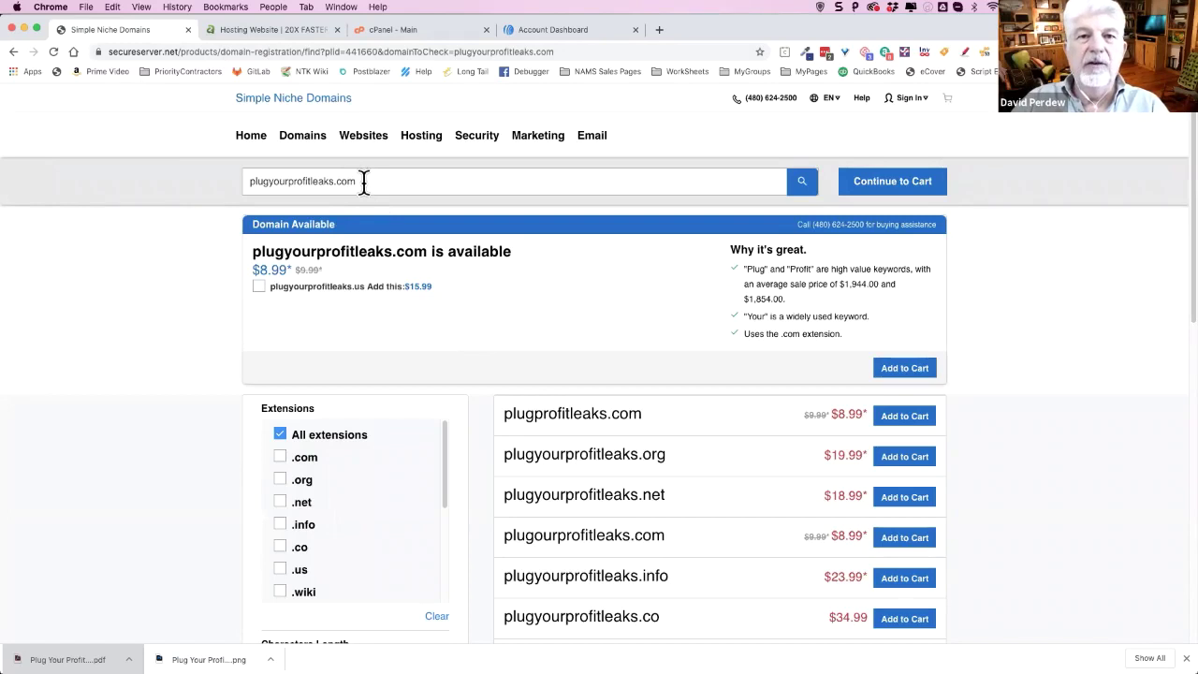
- Switch to the A2 Hosting site and open the Shared Hosting plans page
click(266, 30)
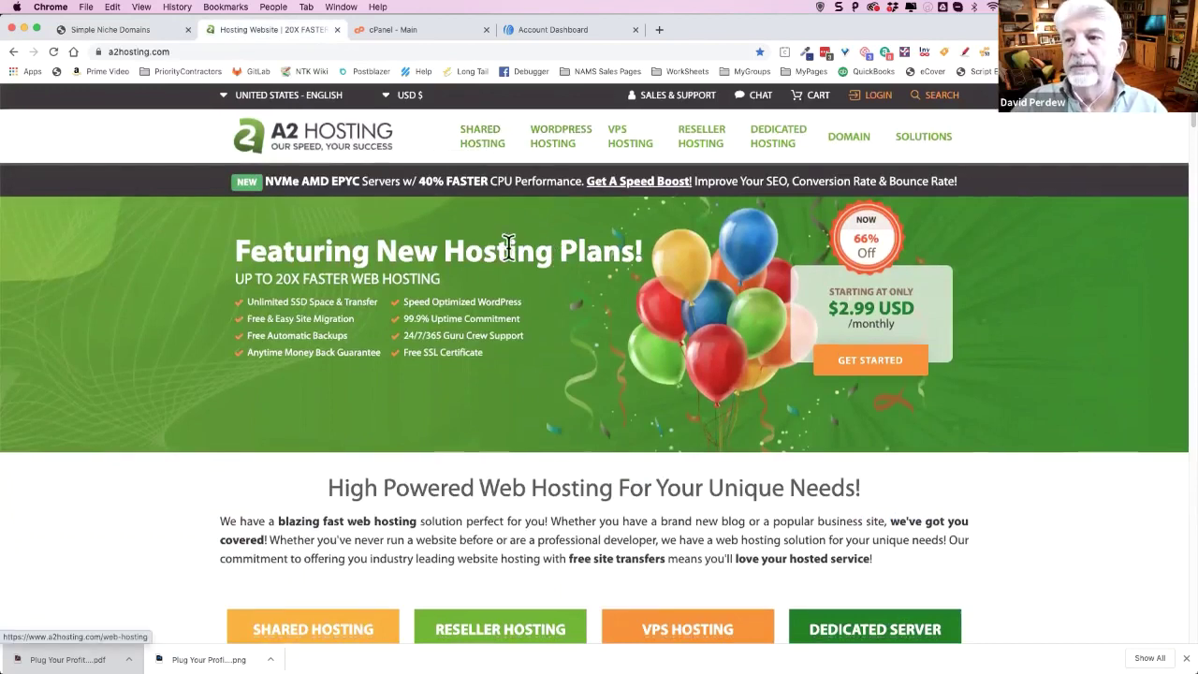
scroll(515, 267, down, 3)
scroll(515, 267, down, 3)
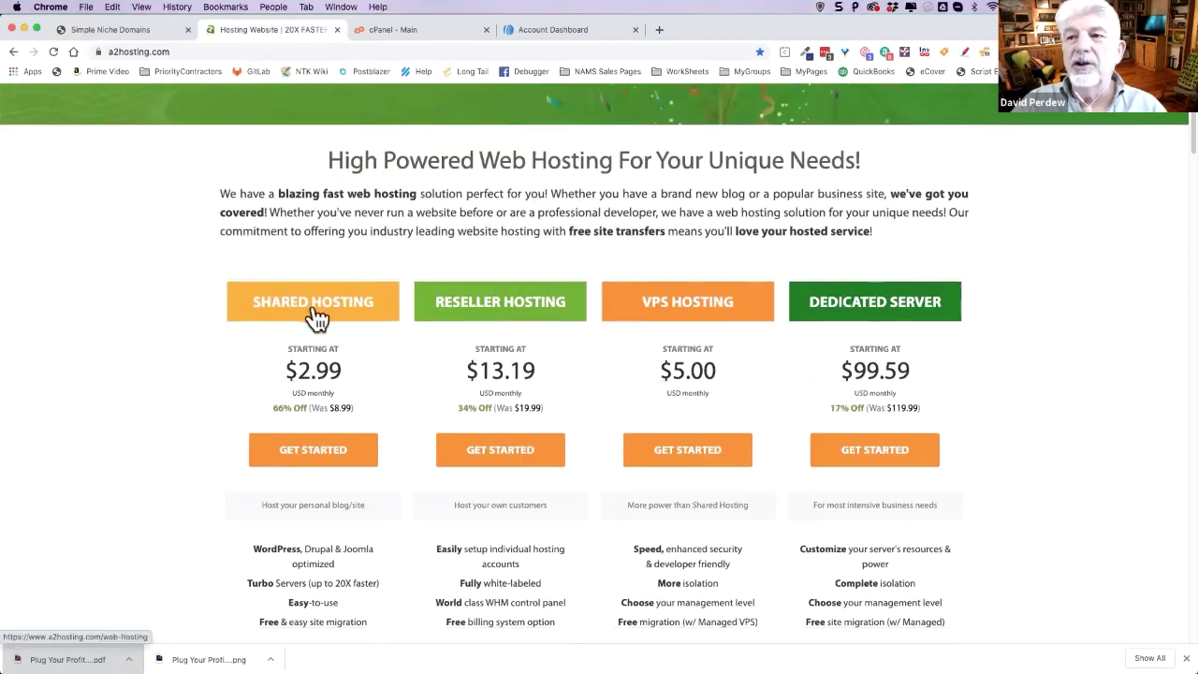
click(363, 455)
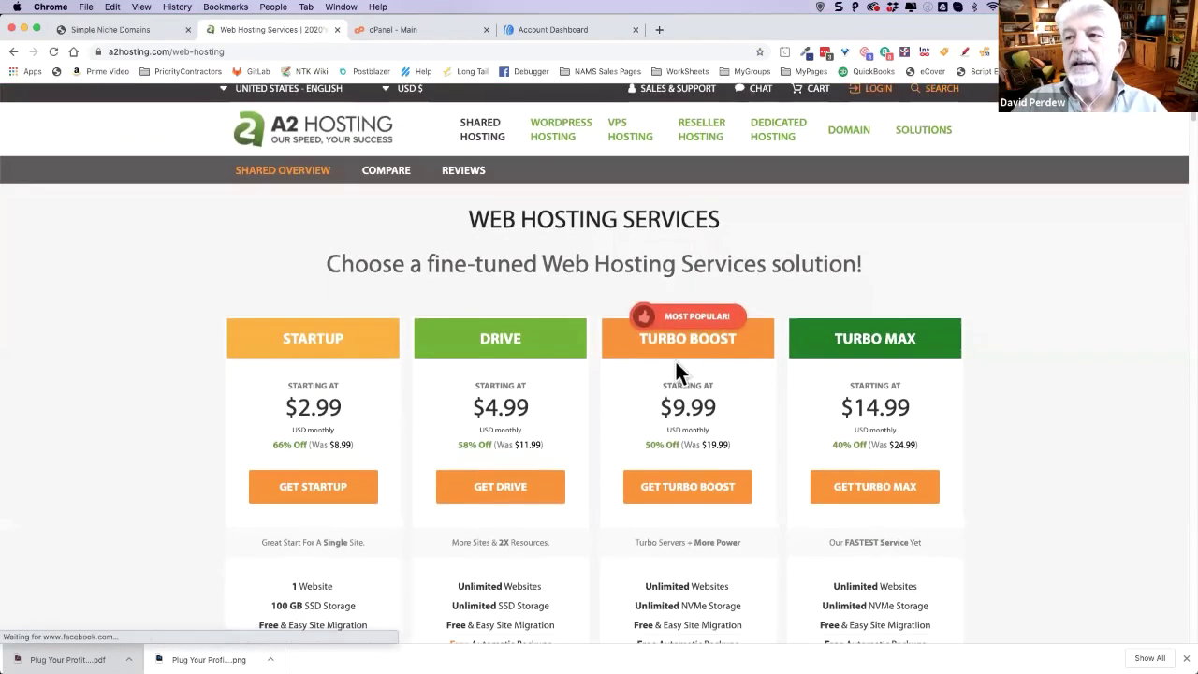
- Compare the Startup, Drive, Turbo Boost and Turbo Max plan cards, highlighting a Drive feature
scroll(879, 363, down, 1)
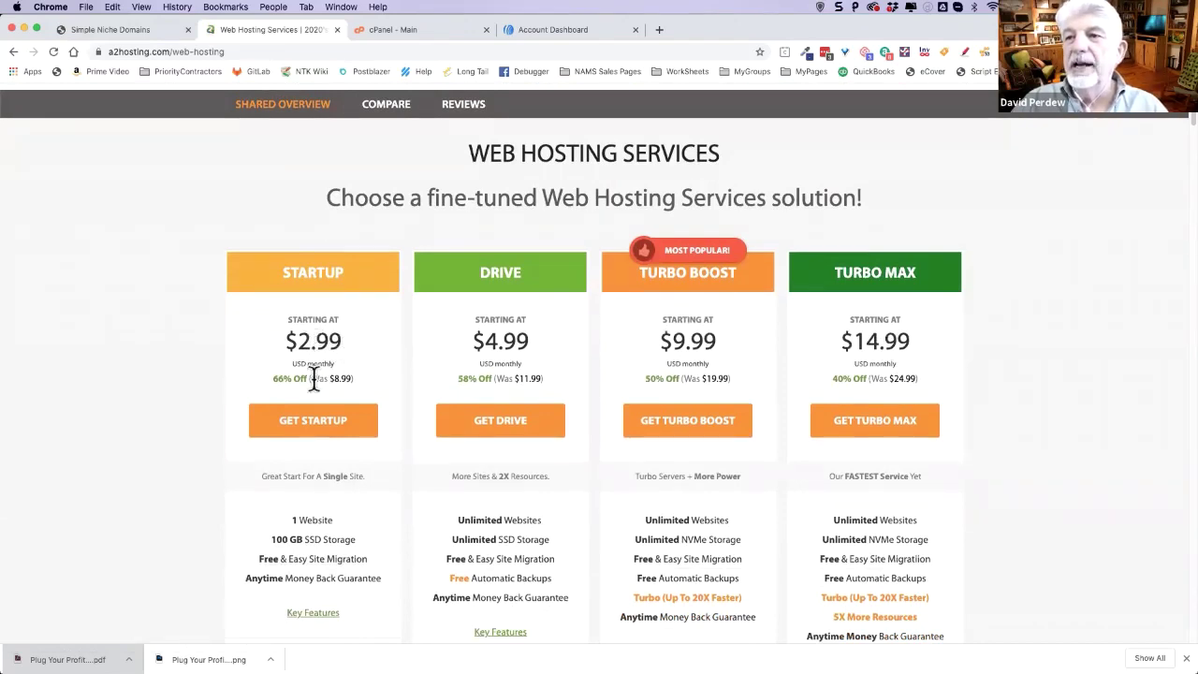
scroll(397, 403, down, 3)
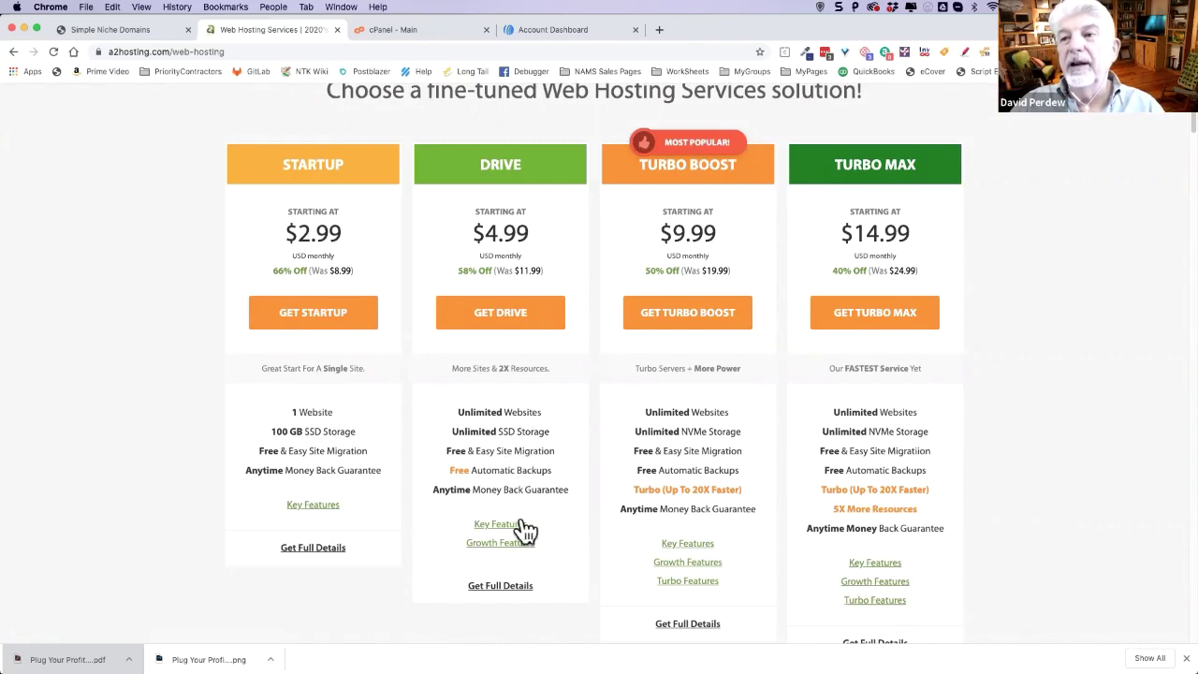
scroll(557, 398, down, 2)
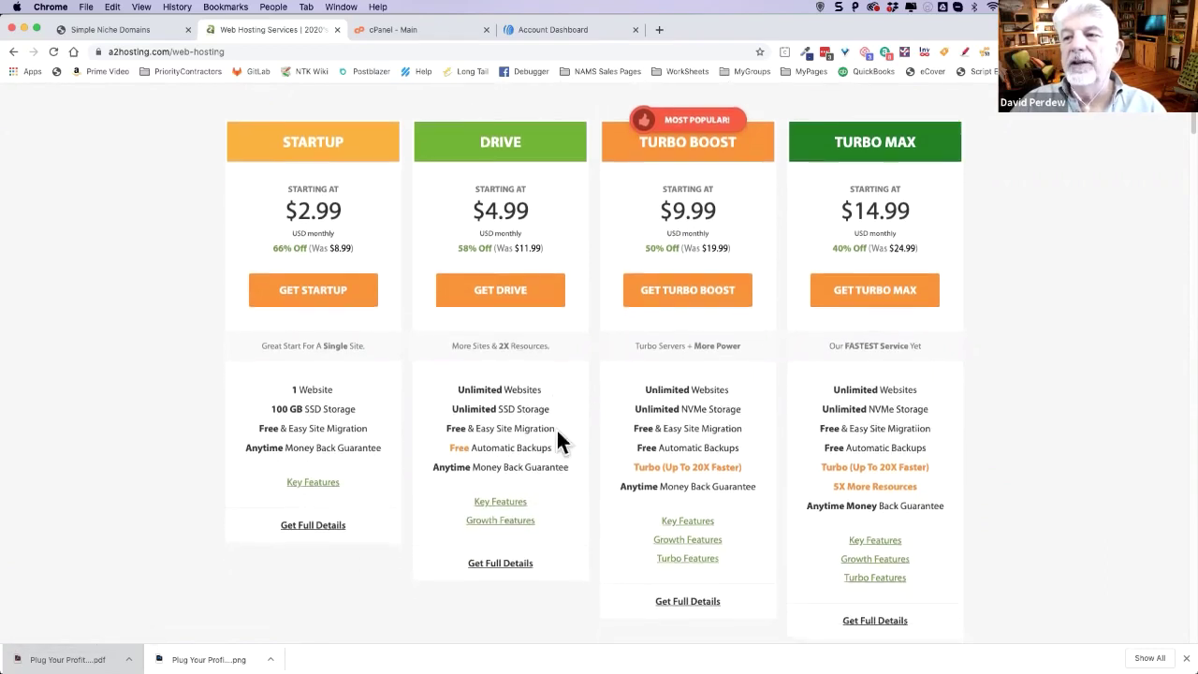
mouse_move(506, 492)
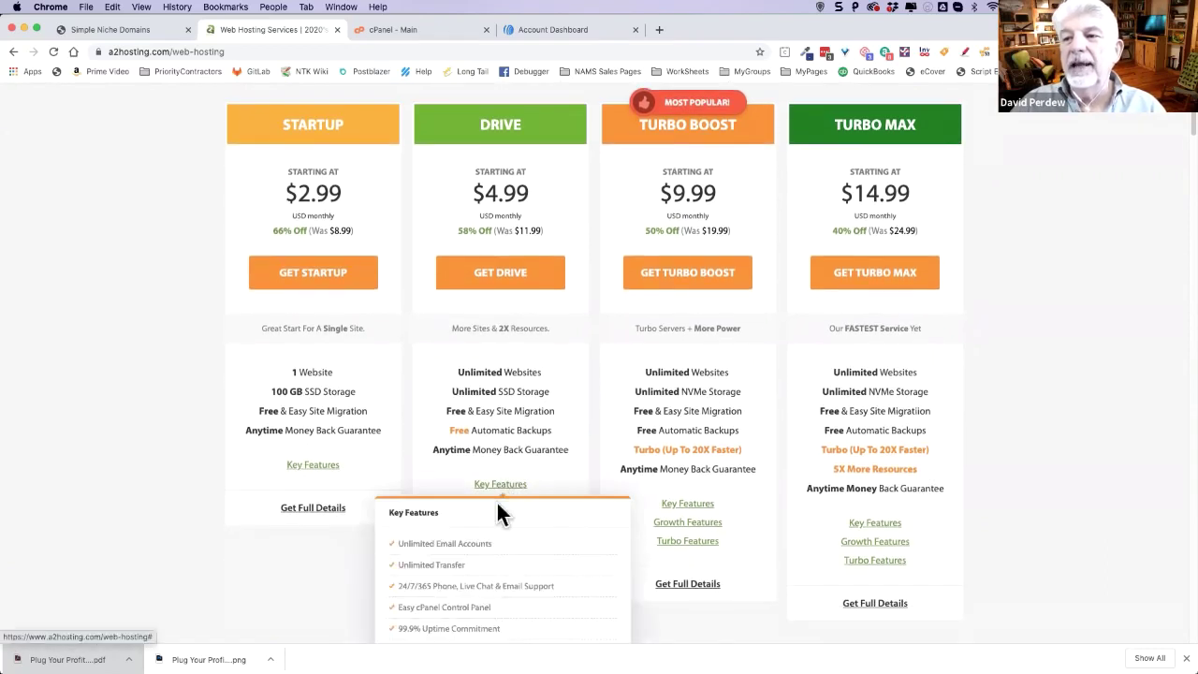
scroll(561, 421, down, 2)
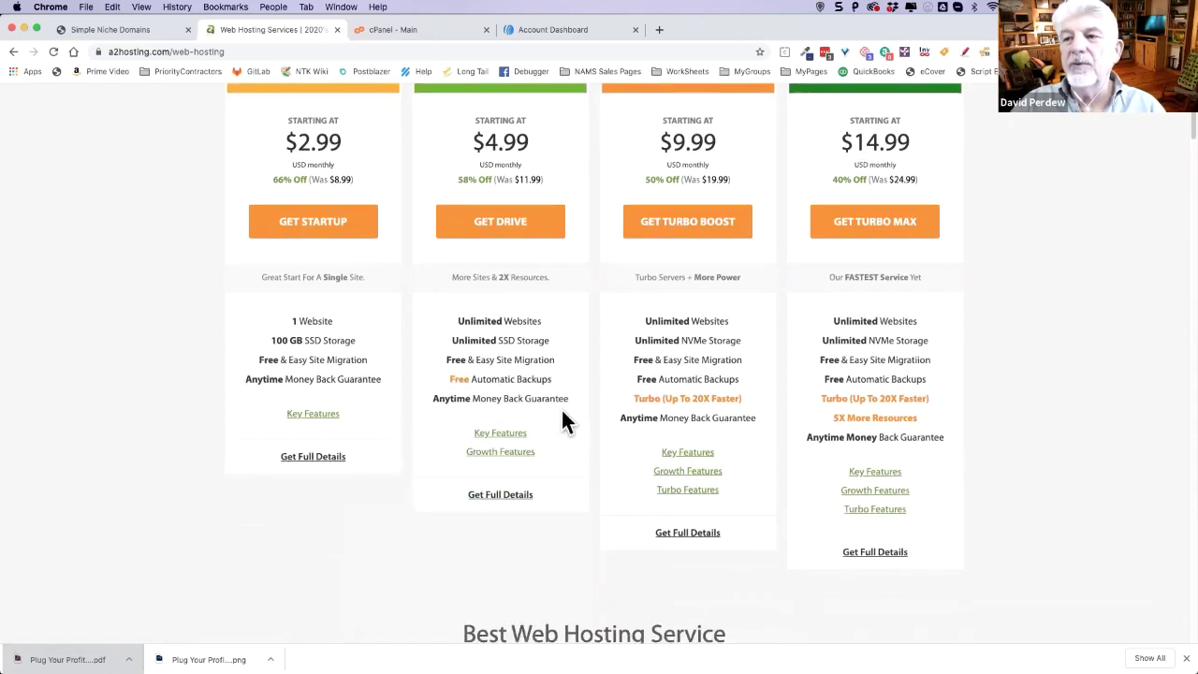
mouse_move(505, 433)
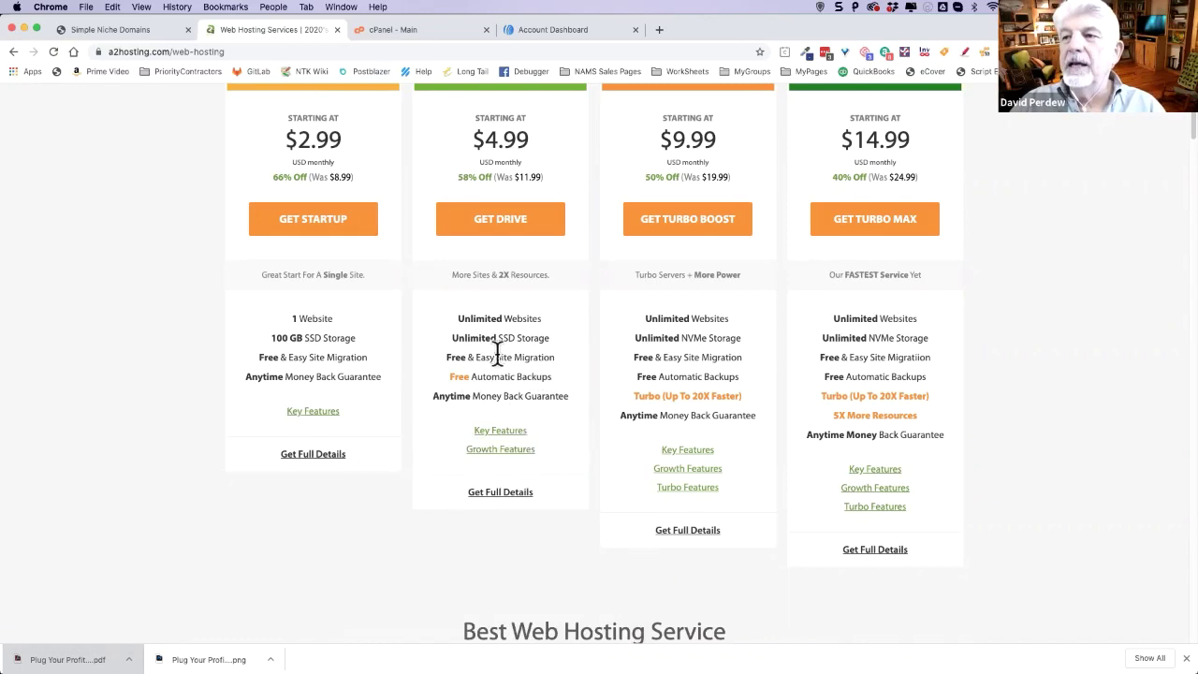
drag(460, 376, 449, 334)
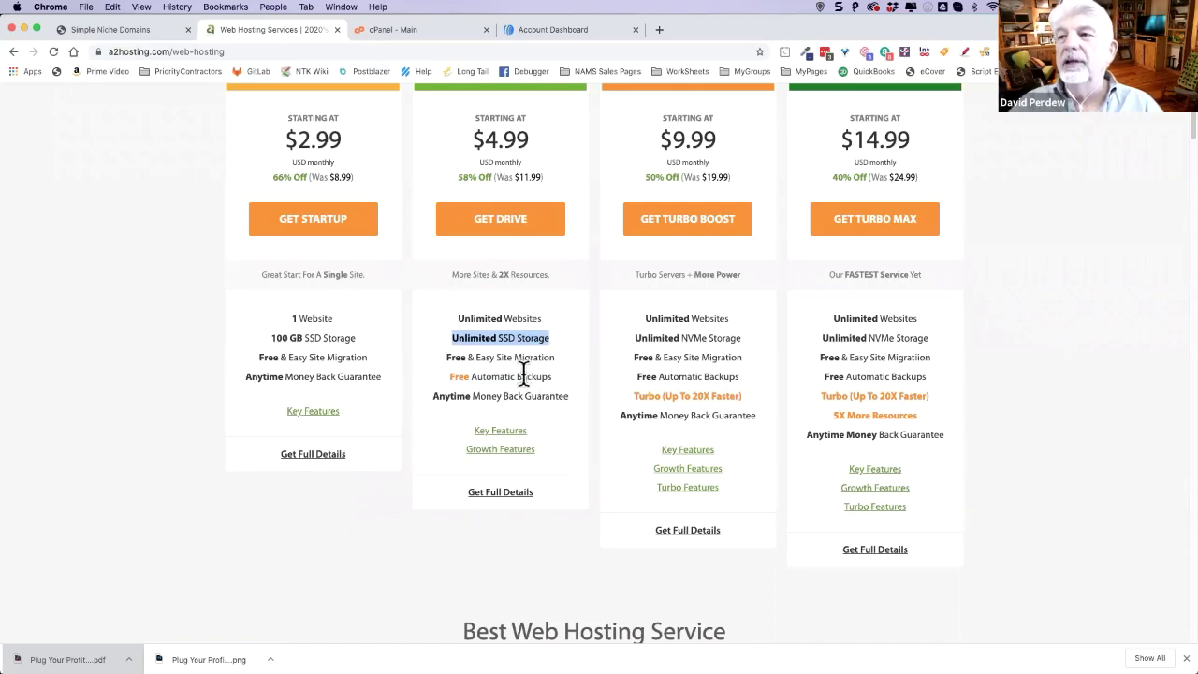
scroll(529, 365, up, 3)
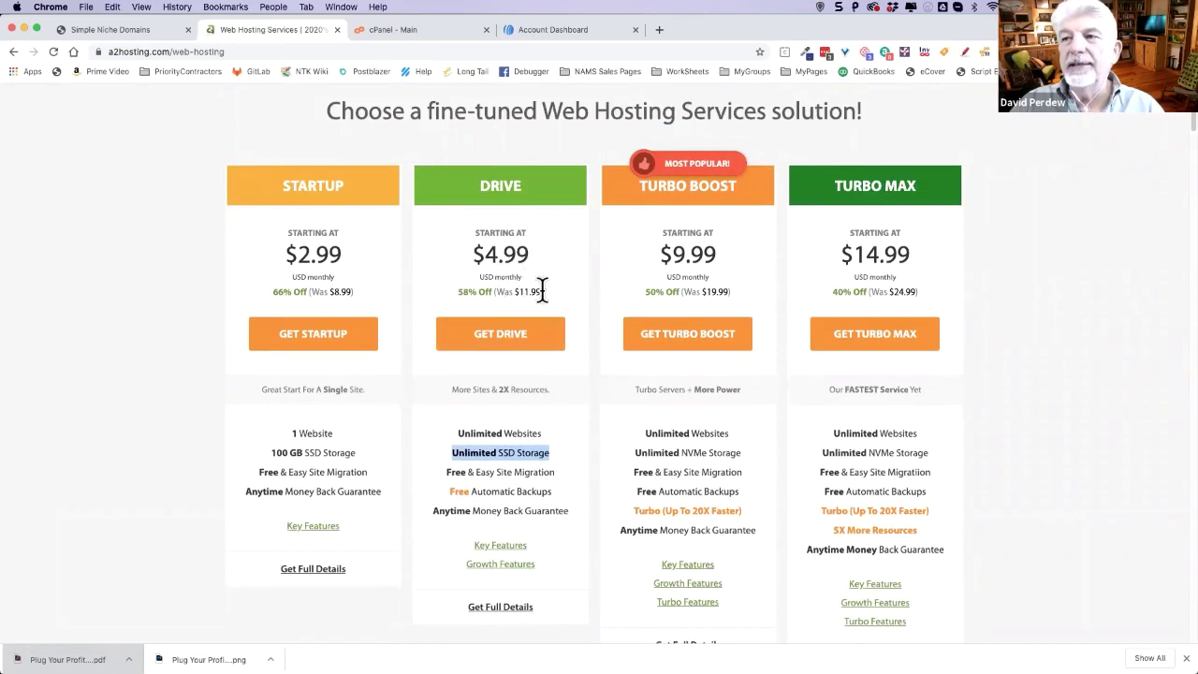
- Order the Drive plan and choose to use an existing domain with updated nameservers
click(497, 344)
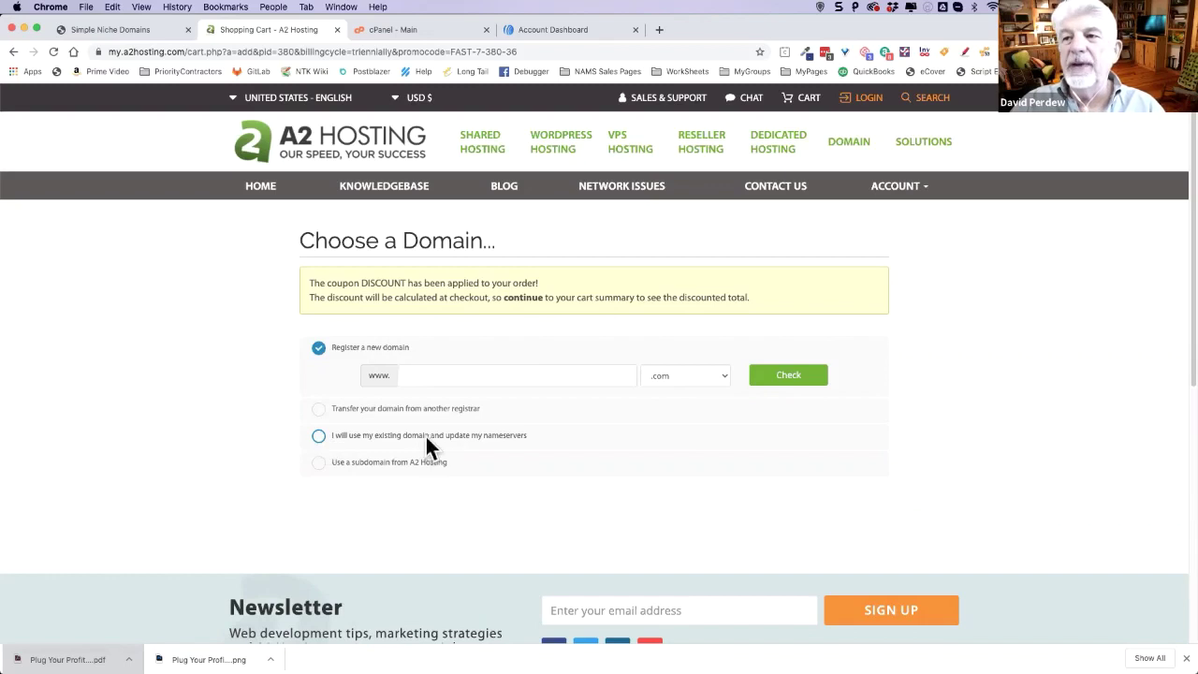
click(319, 437)
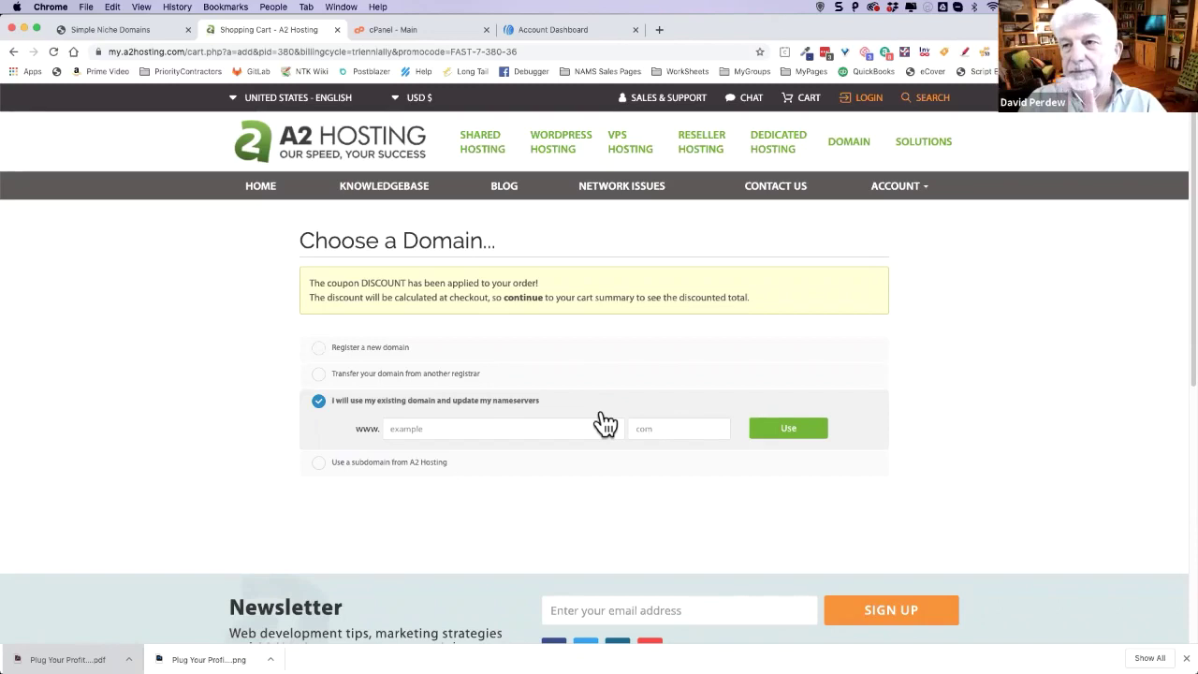
- Enter account20.com as the existing domain for the Drive hosting order
click(432, 429)
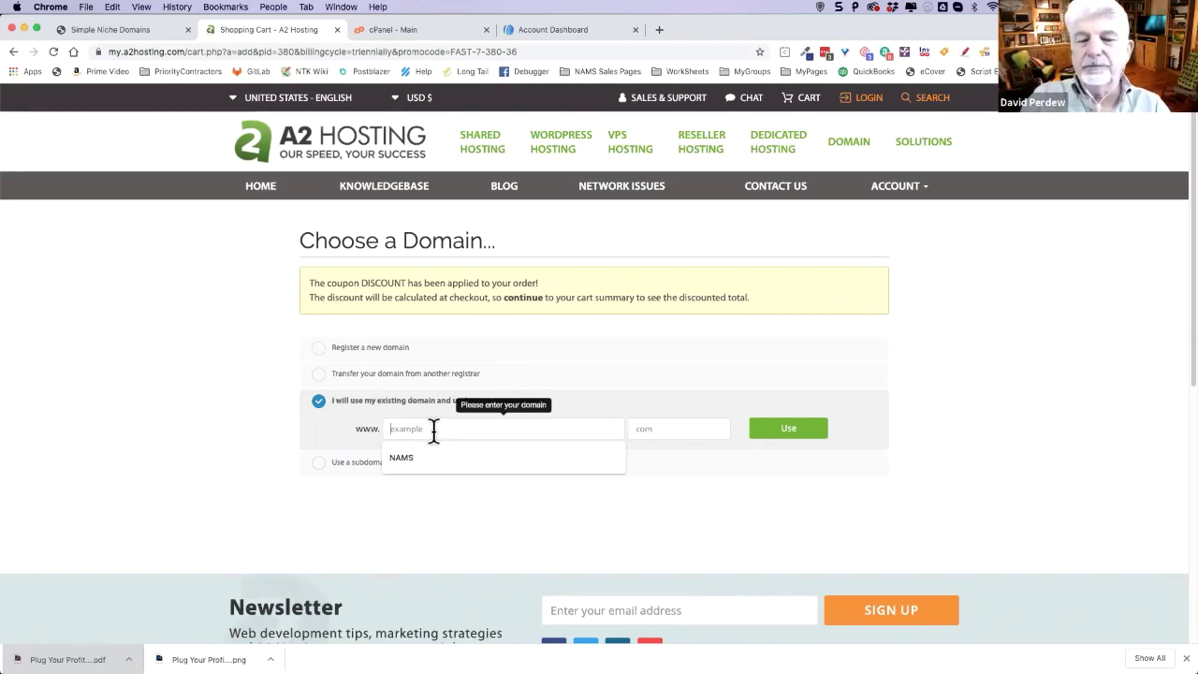
text(plugyour)
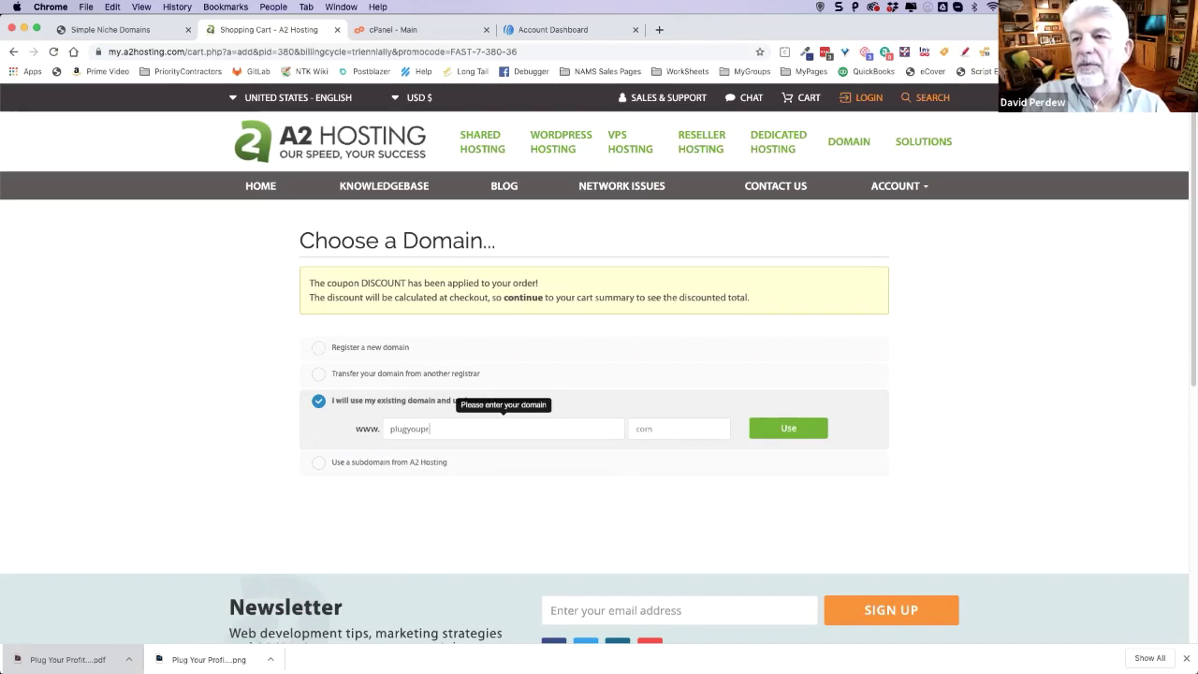
text(profits)
key(BackSpace)
key(BackSpace)
key(BackSpace)
key(BackSpace)
key(BackSpace)
key(BackSpace)
key(BackSpace)
key(BackSpace)
key(BackSpace)
key(BackSpace)
key(BackSpace)
key(BackSpace)
key(BackSpace)
key(BackSpace)
key(BackSpace)
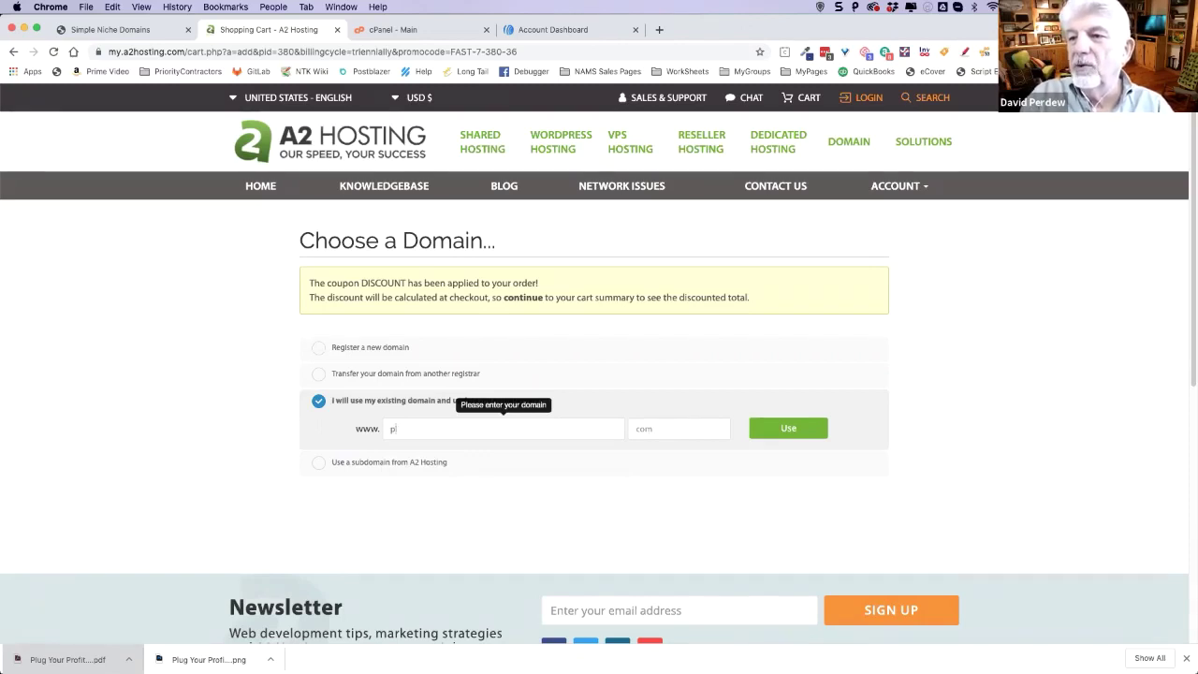
text(acc)
text(outn)
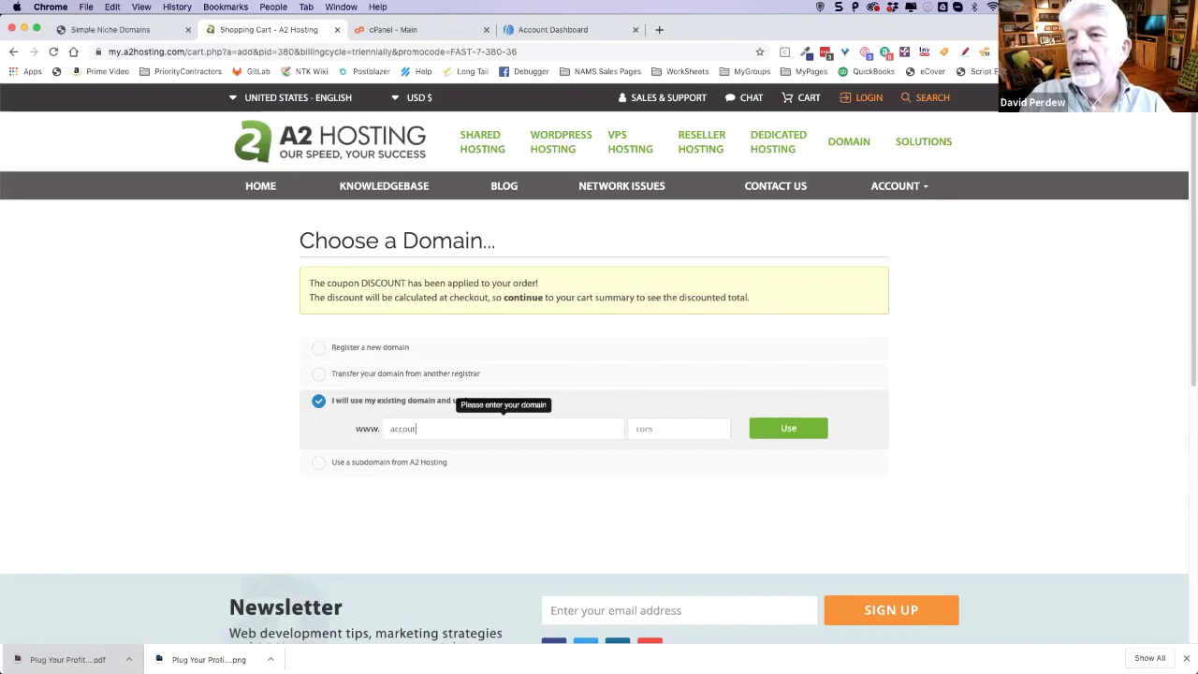
text(nt)
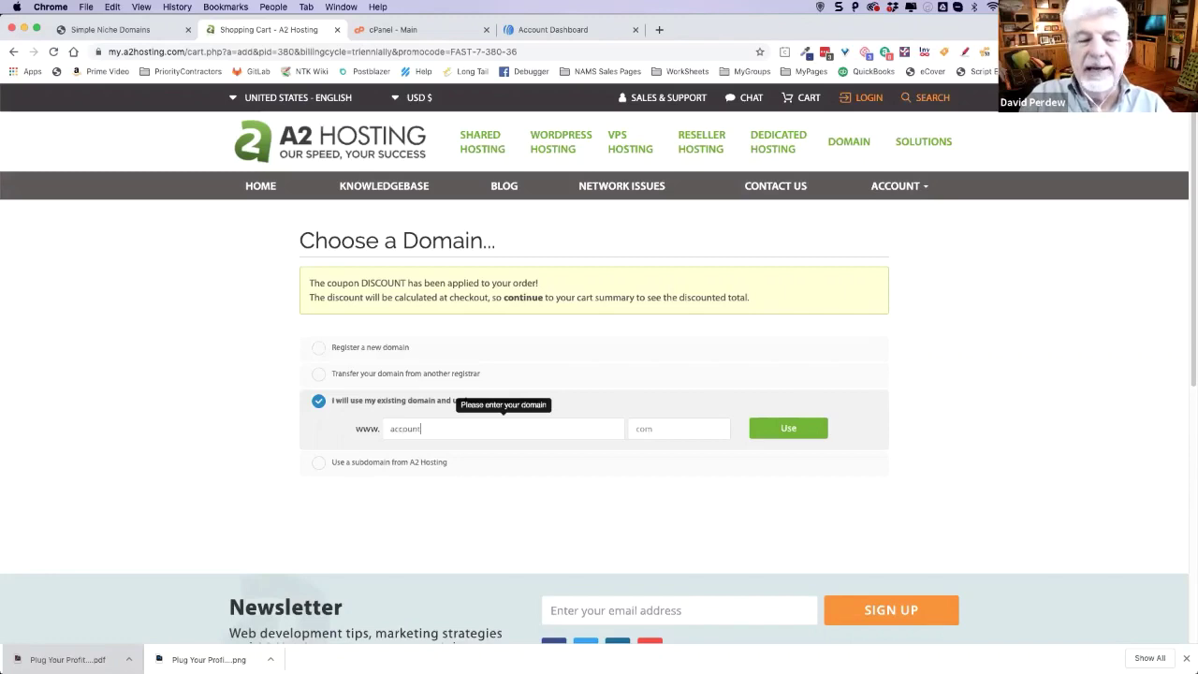
text(20)
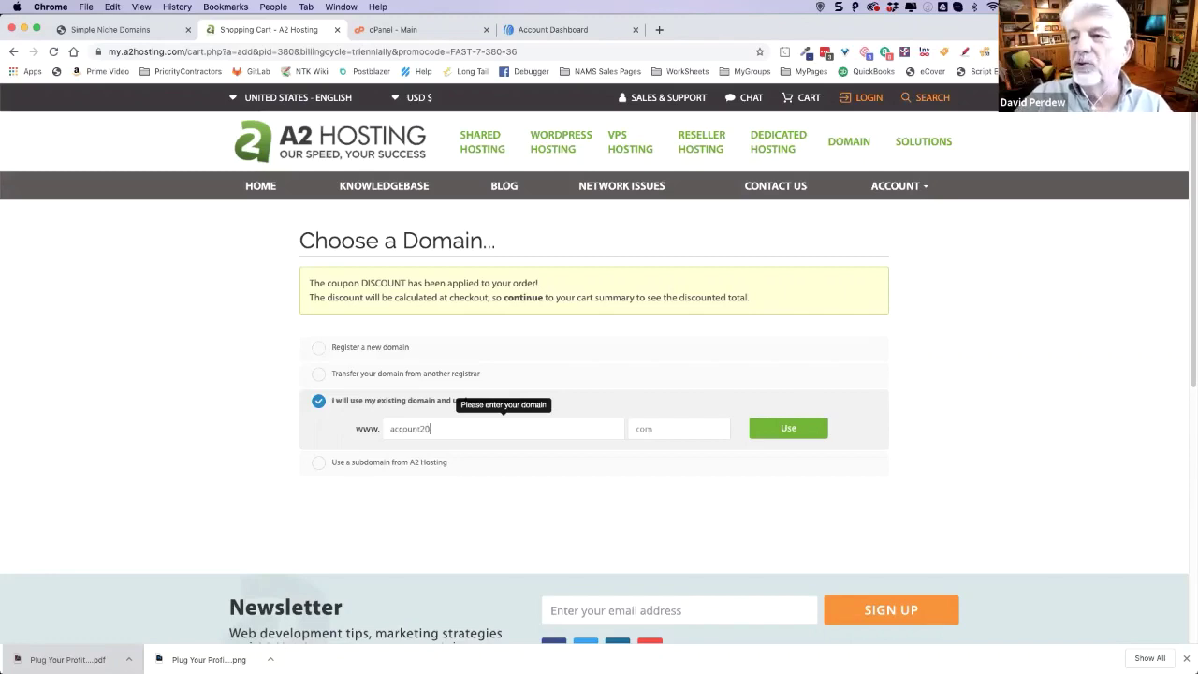
click(661, 430)
text(com)
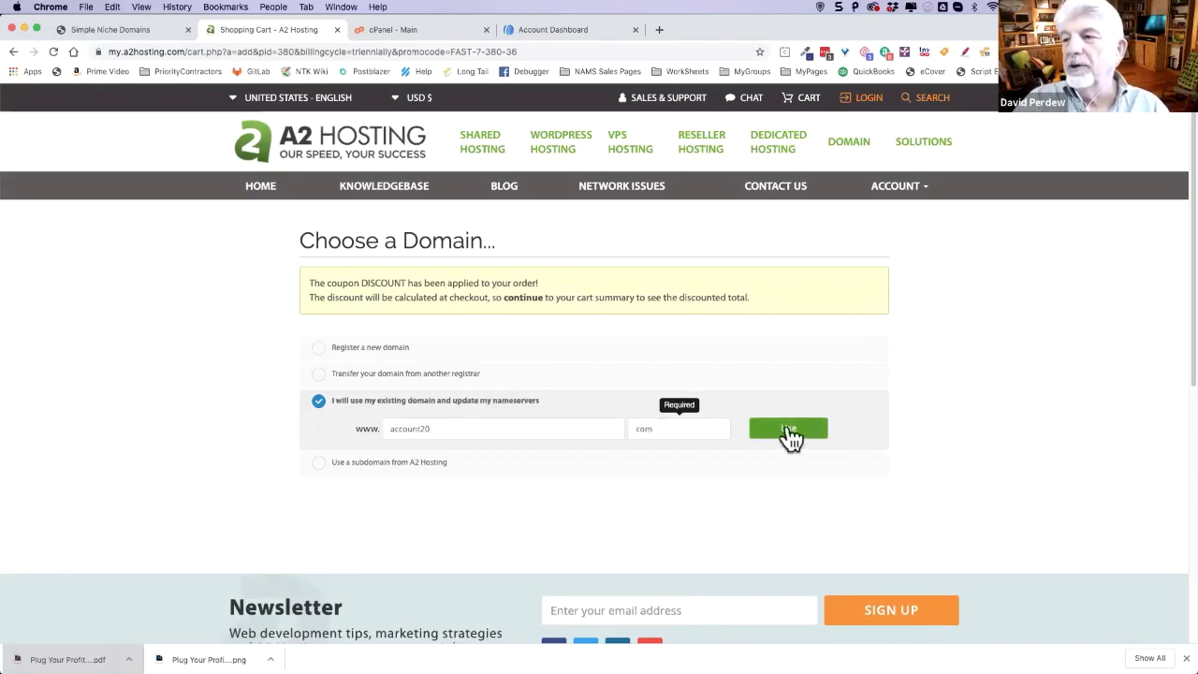
click(776, 430)
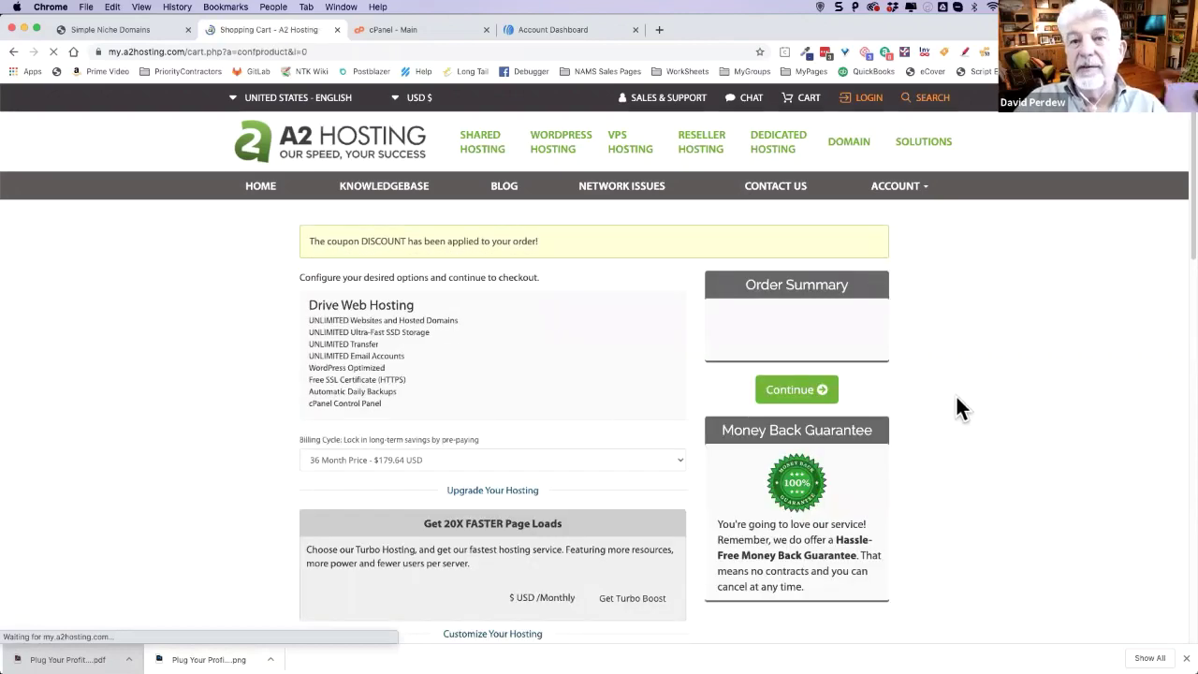
- Show the Drive plan's 1, 12, 24 and 36 month billing cycle prices
scroll(953, 392, down, 2)
scroll(952, 387, down, 2)
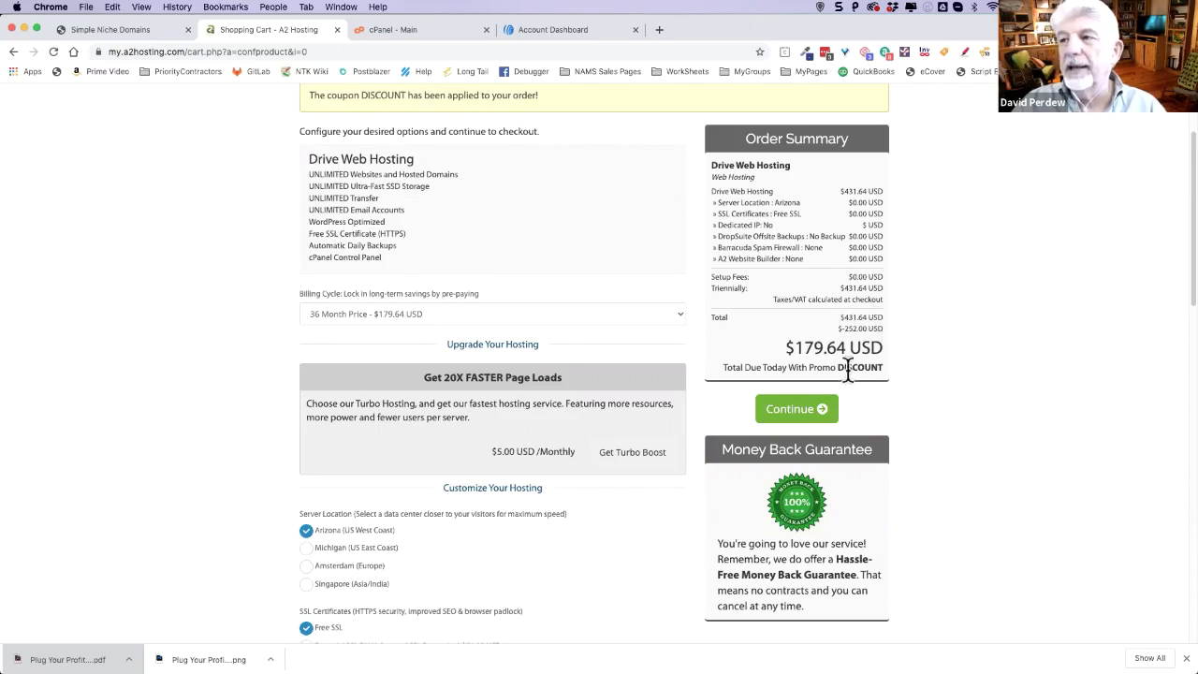
click(507, 313)
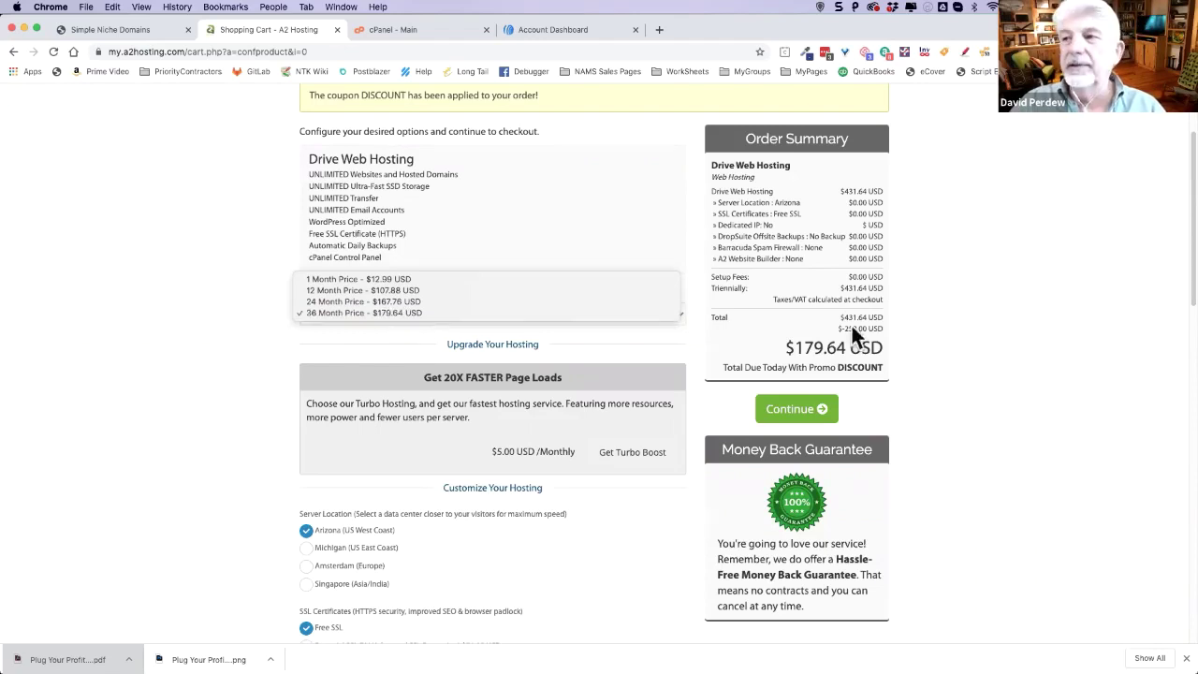
- Keep the 36 Month Price billing cycle and scroll down to Customize Your Hosting
click(984, 355)
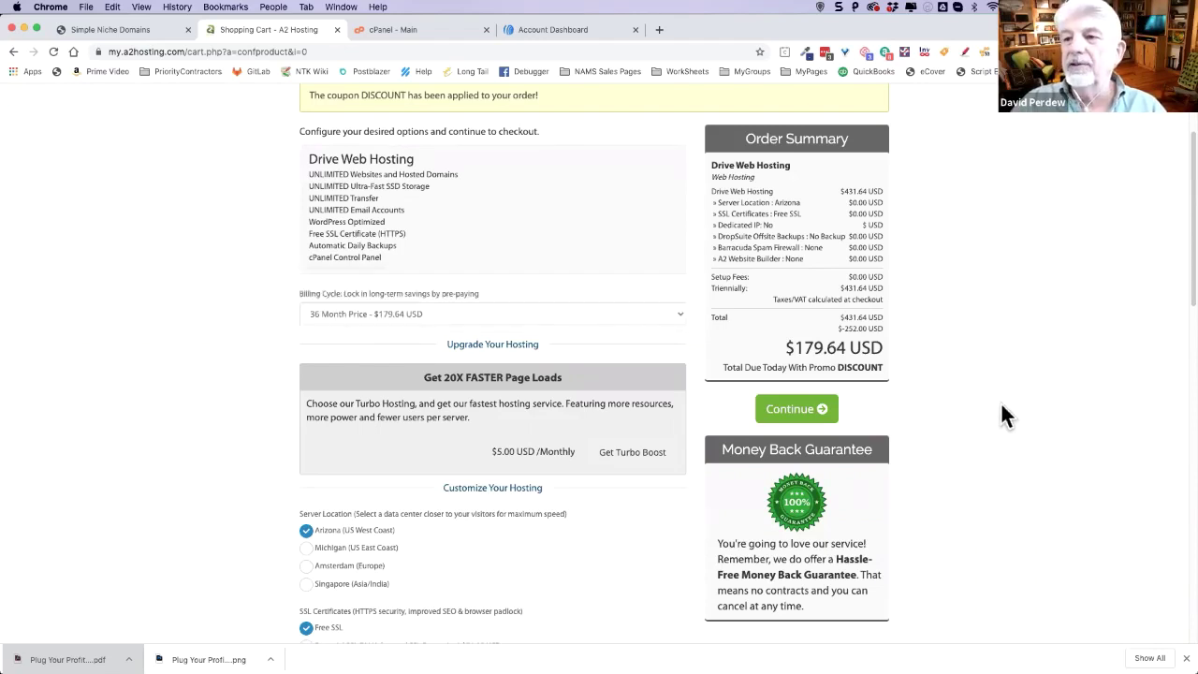
scroll(998, 412, down, 5)
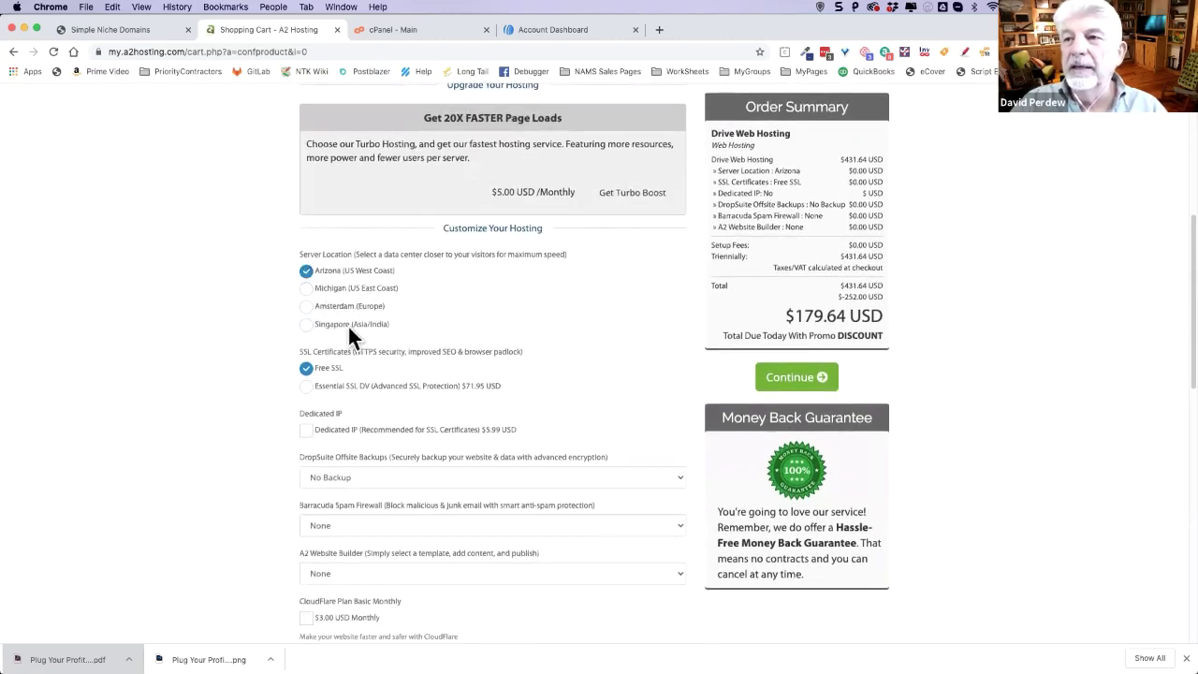
scroll(497, 304, down, 1)
scroll(543, 328, down, 3)
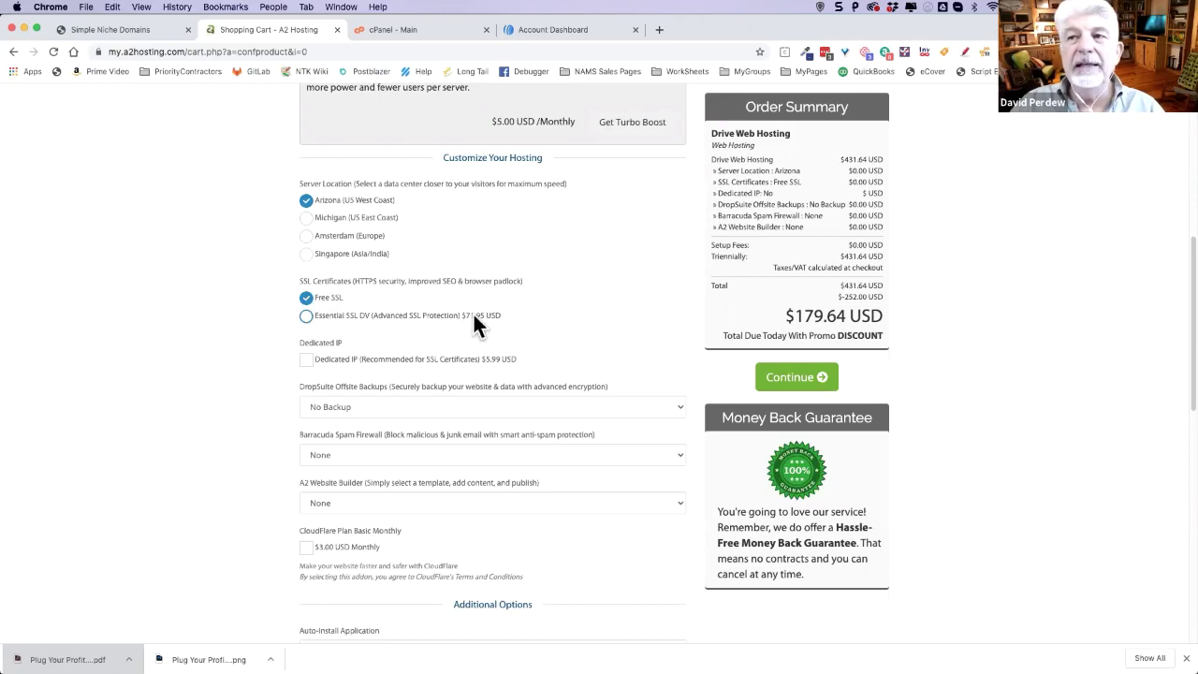
scroll(449, 330, down, 1)
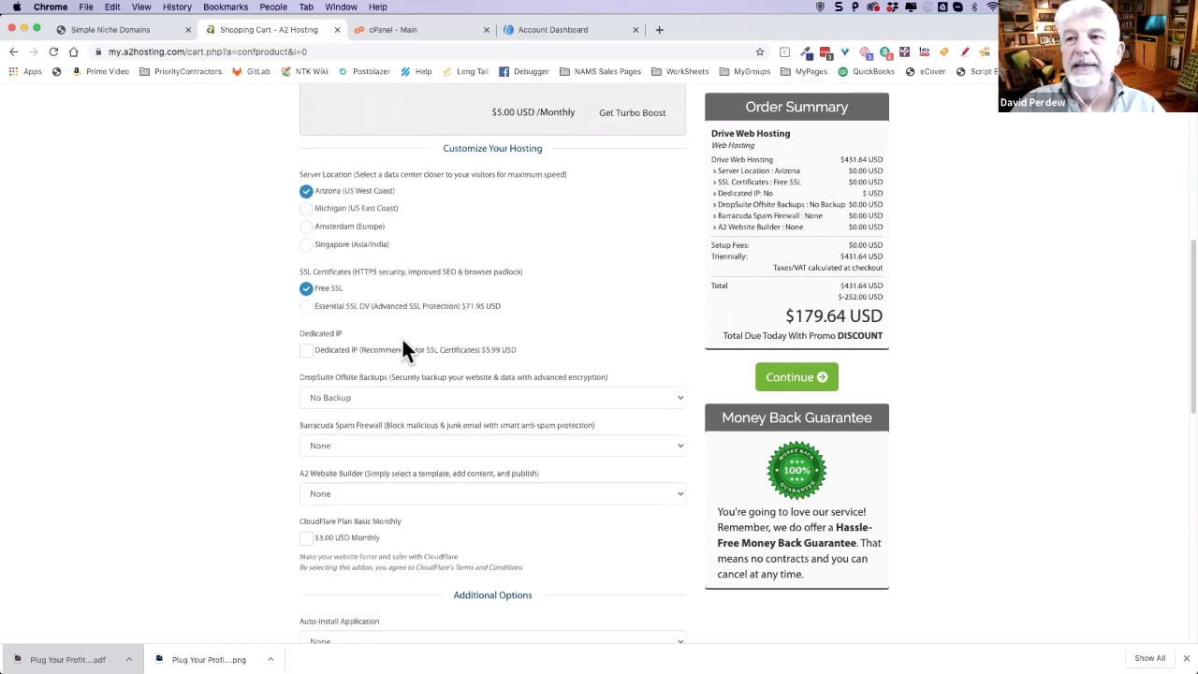
scroll(332, 354, down, 1)
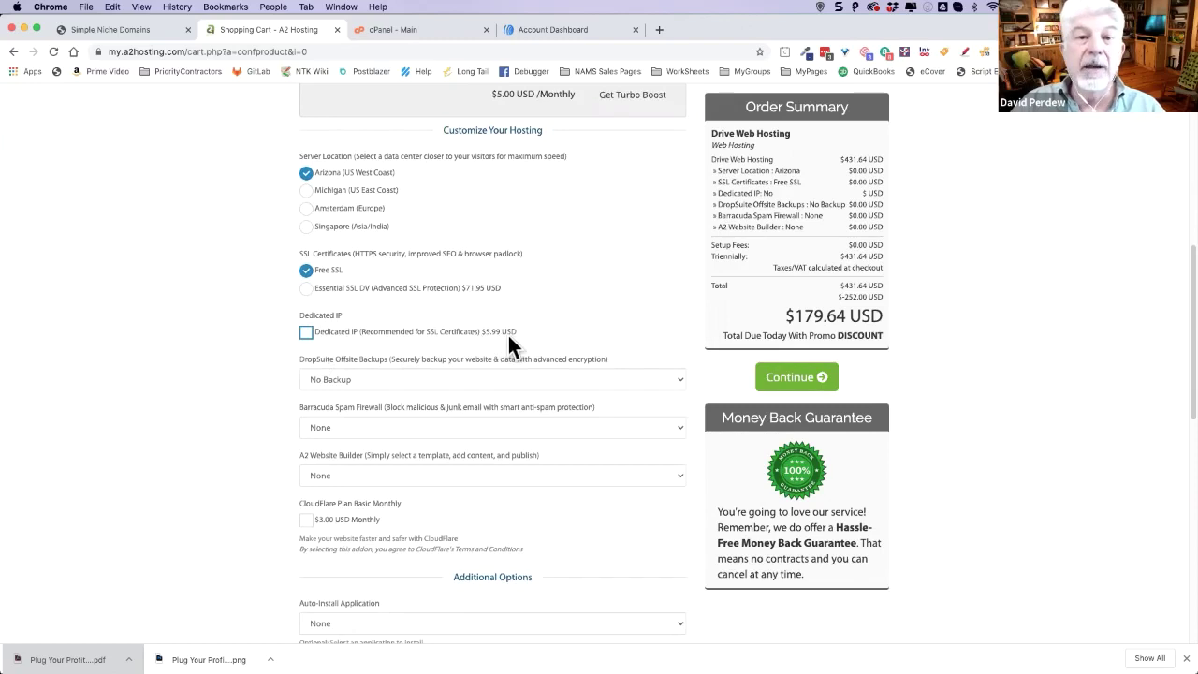
scroll(507, 339, down, 1)
scroll(374, 346, down, 2)
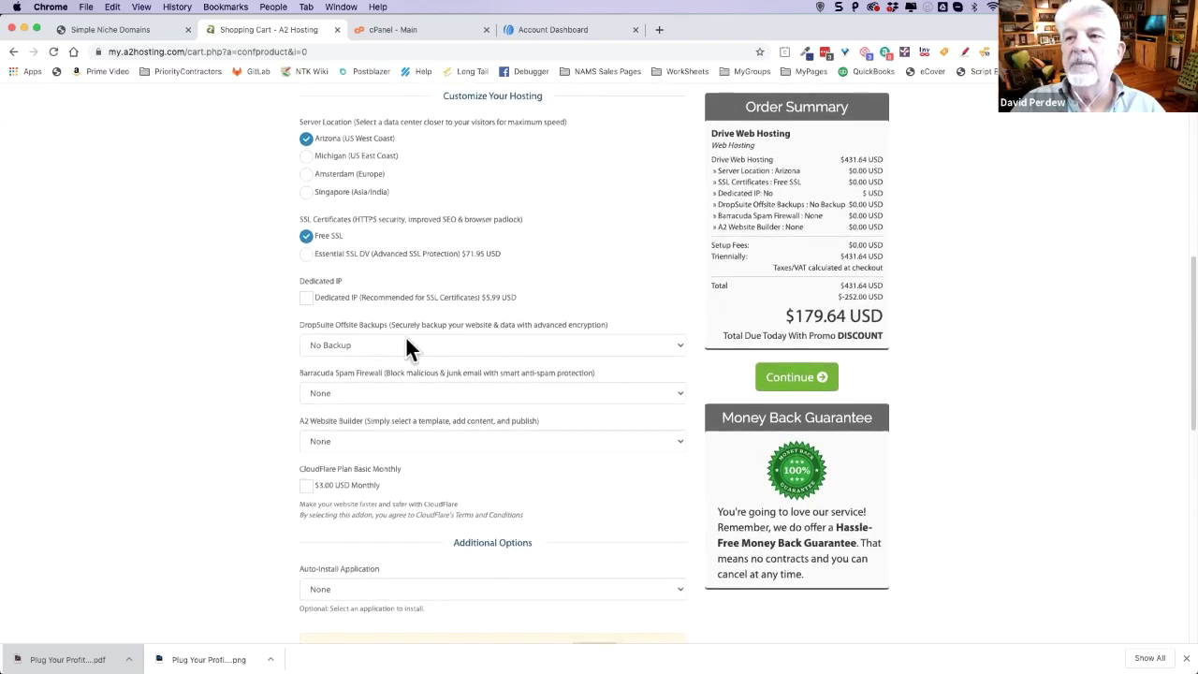
- Leave DropSuite backups, Barracuda spam firewall and A2 Website Builder at their None defaults
click(392, 345)
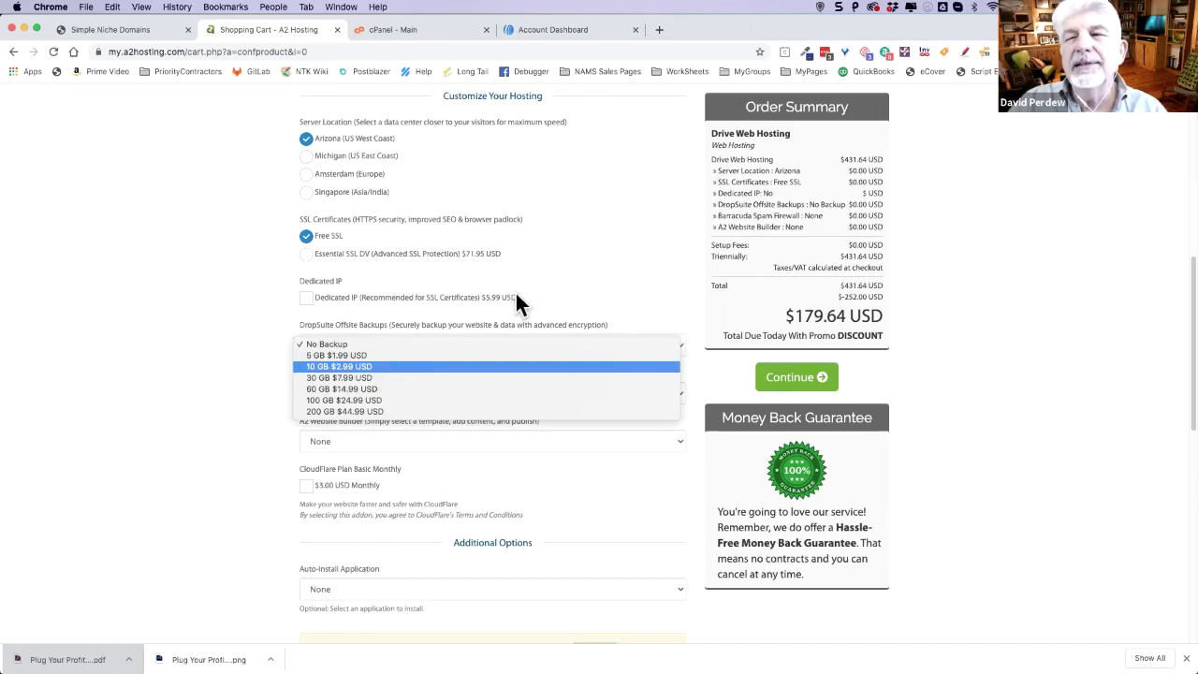
click(494, 324)
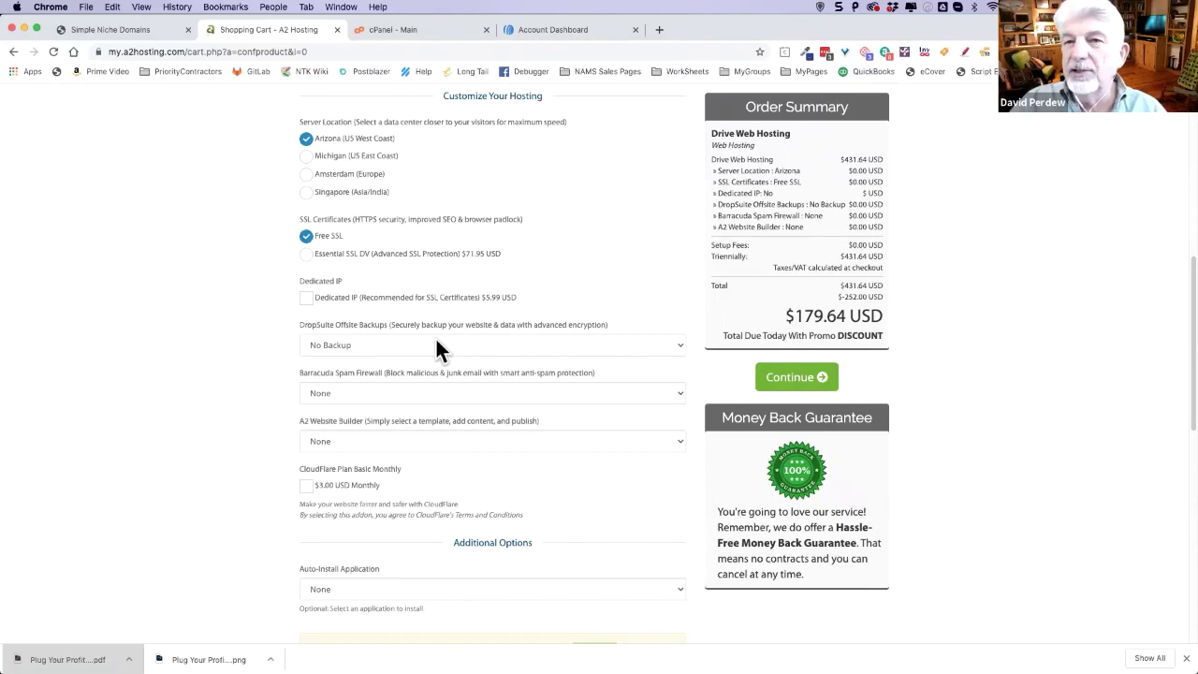
click(404, 393)
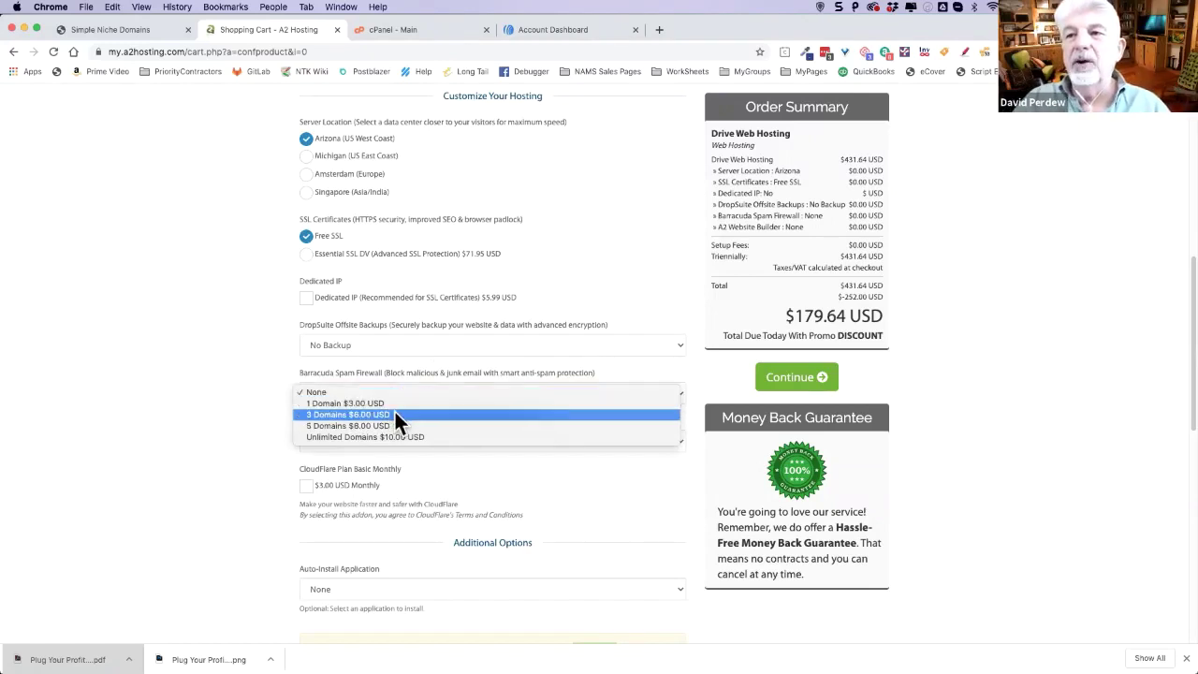
click(233, 369)
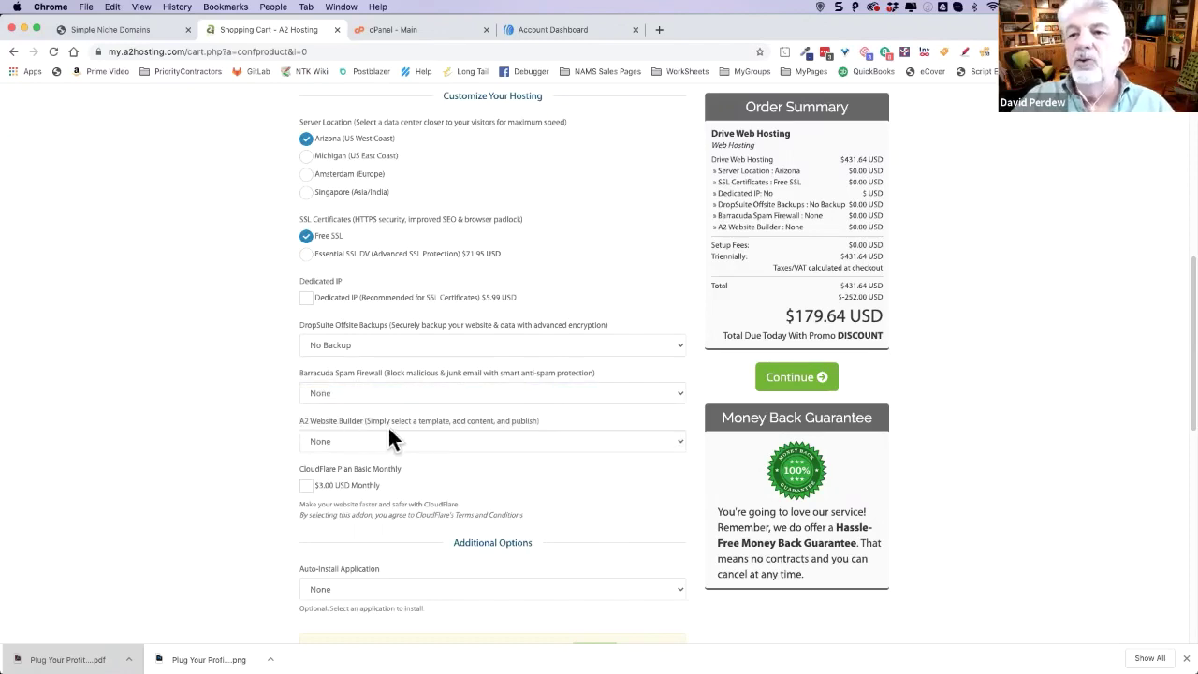
click(400, 440)
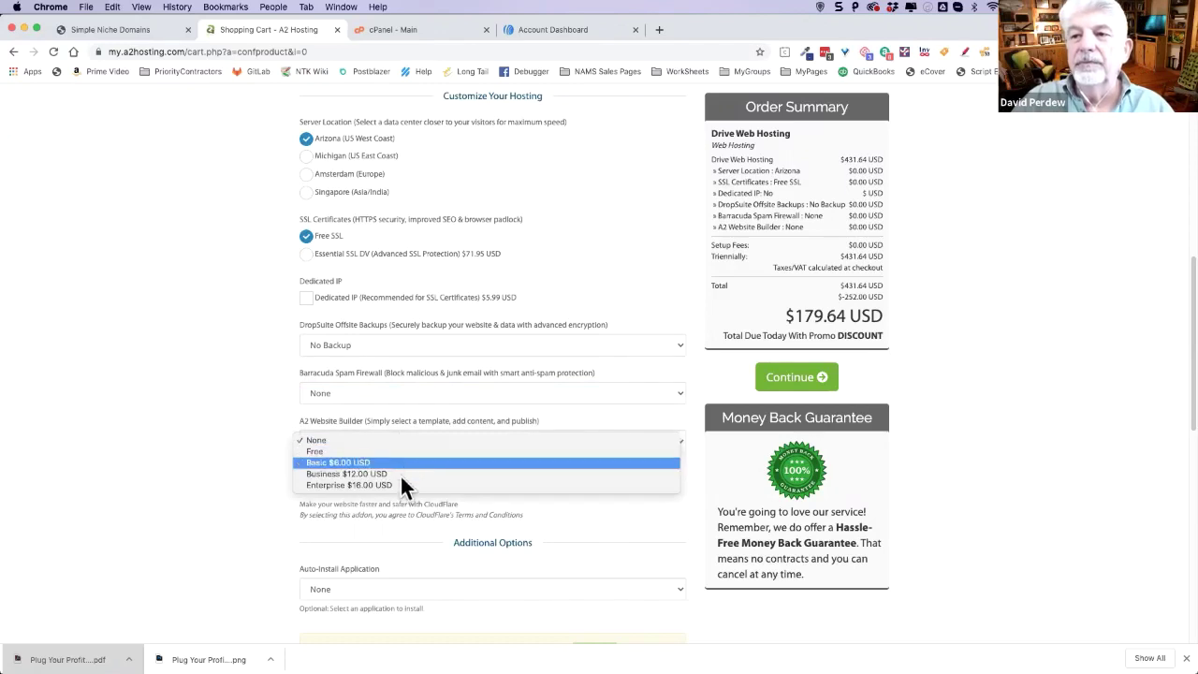
click(203, 384)
- Choose WordPress - A2 Optimized as the auto-install application
scroll(202, 380, down, 2)
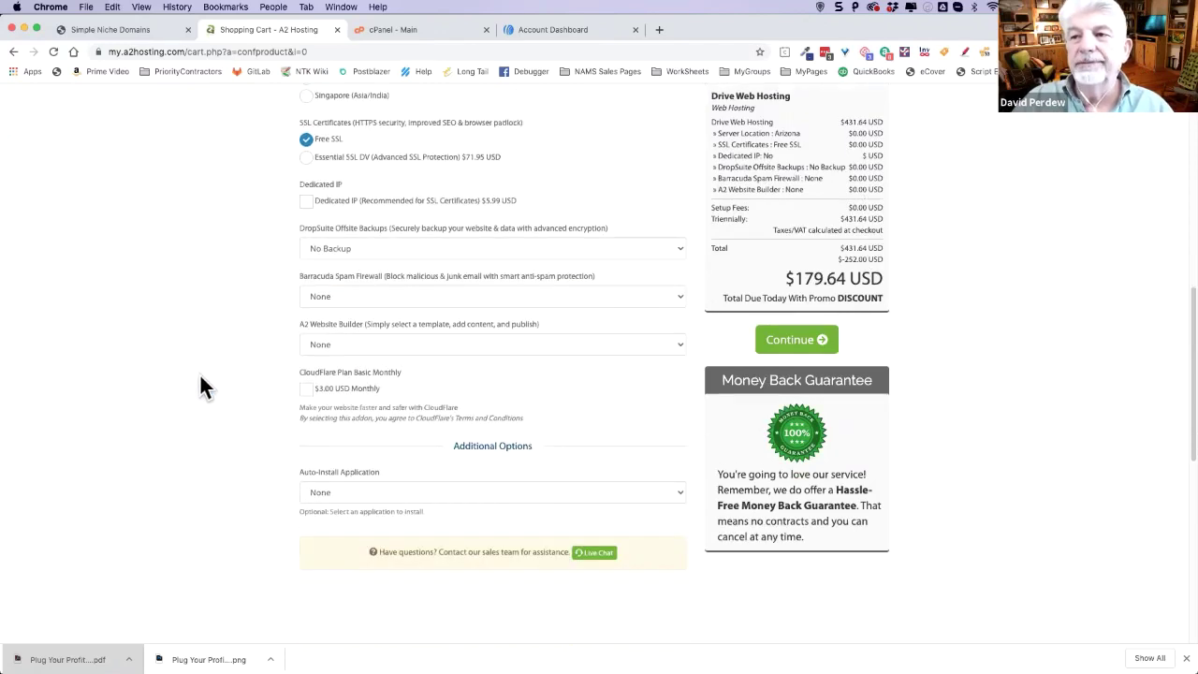
scroll(198, 370, down, 2)
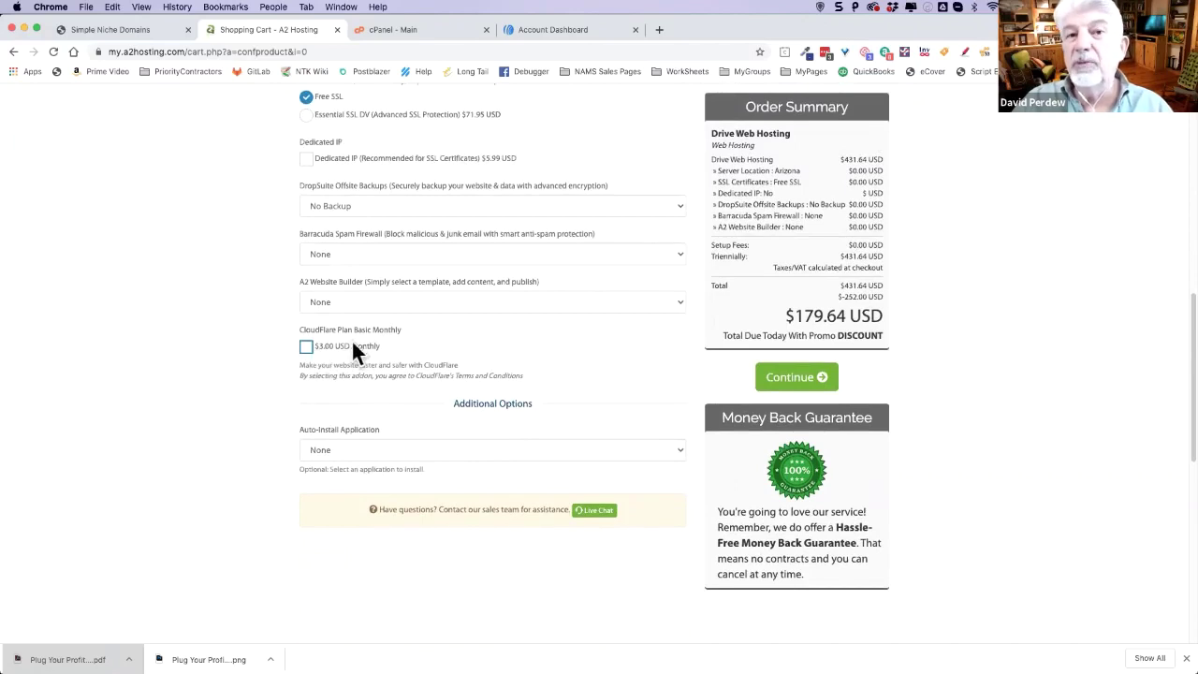
scroll(429, 421, down, 1)
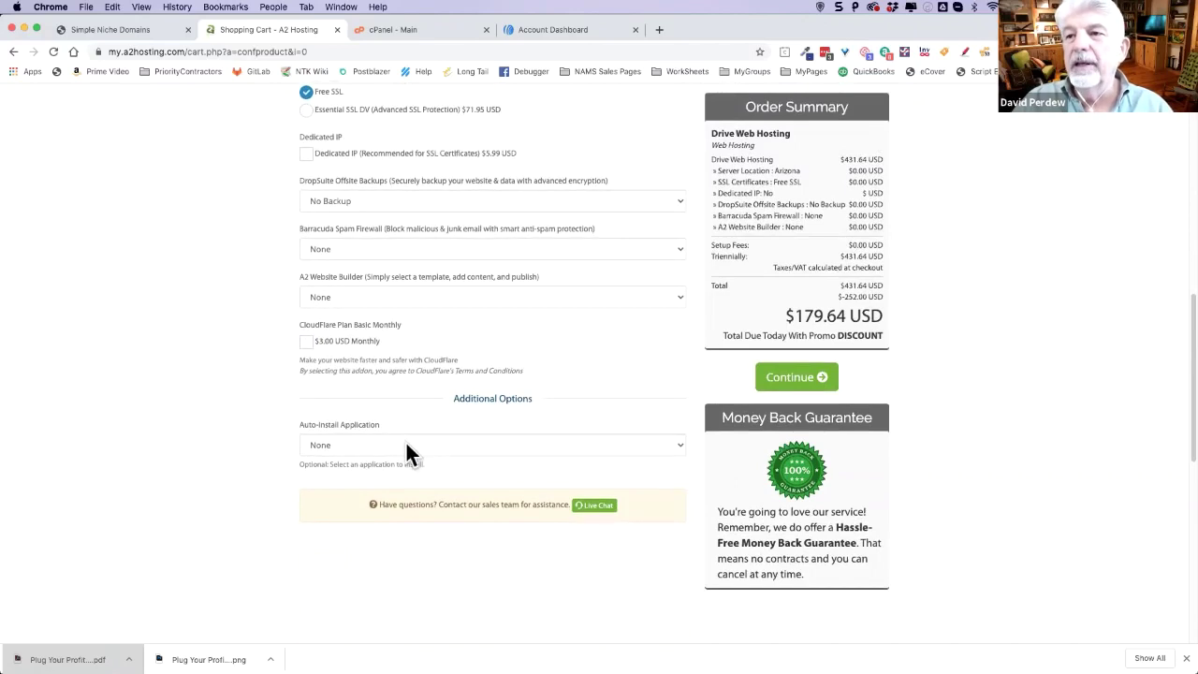
click(403, 446)
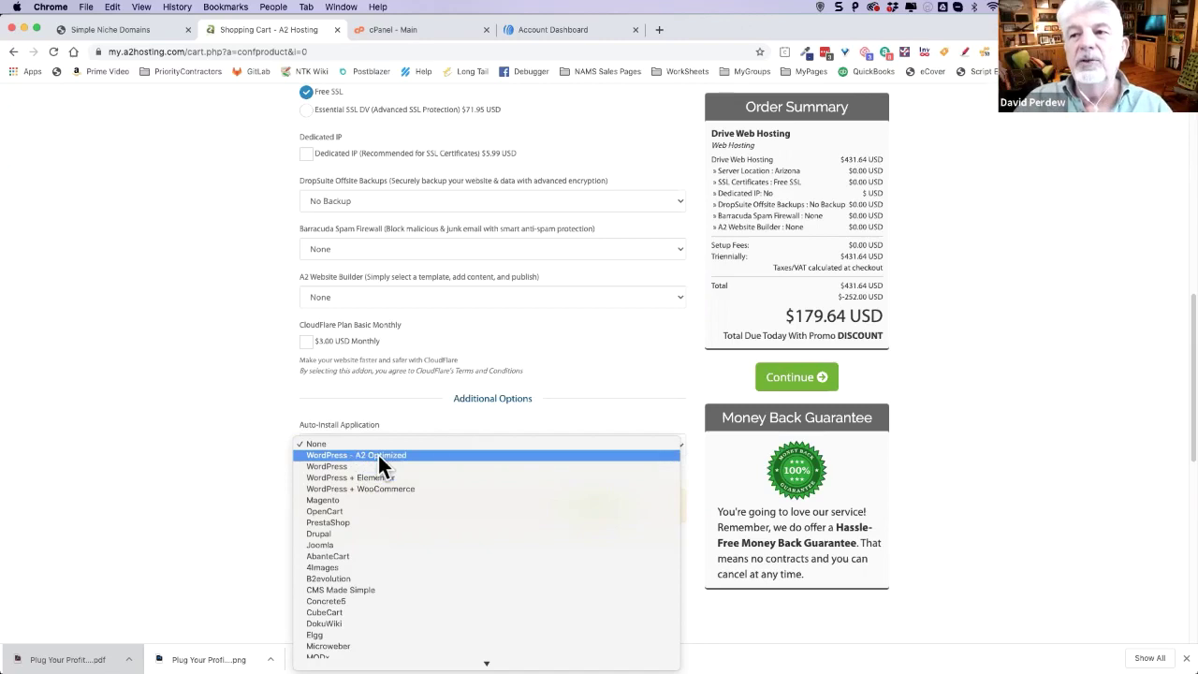
click(377, 455)
- Select the generated WordPress username and password lines, then return to the top of the order options
scroll(245, 403, down, 3)
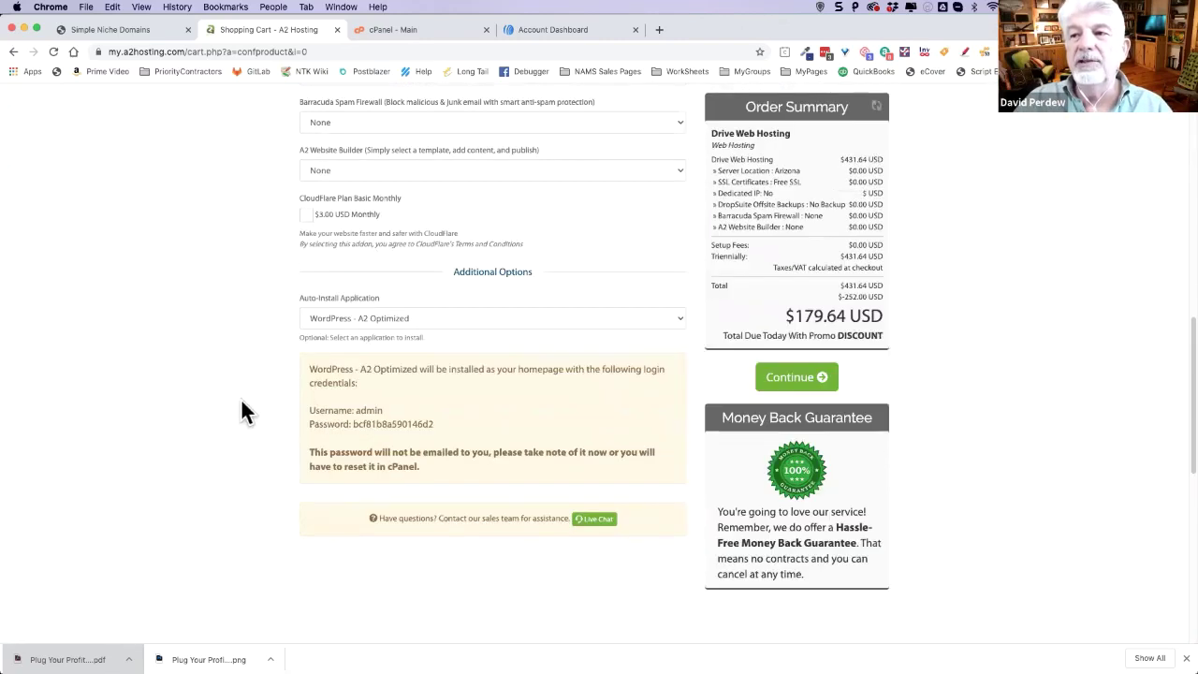
scroll(402, 383, down, 1)
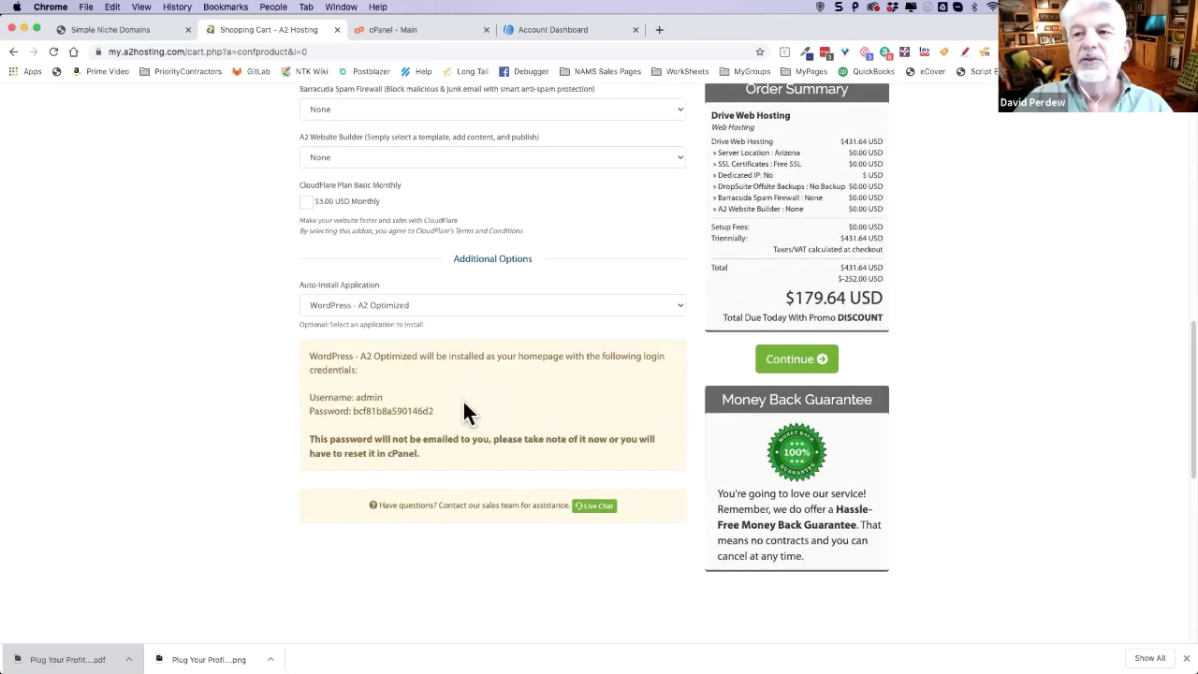
drag(439, 408, 314, 393)
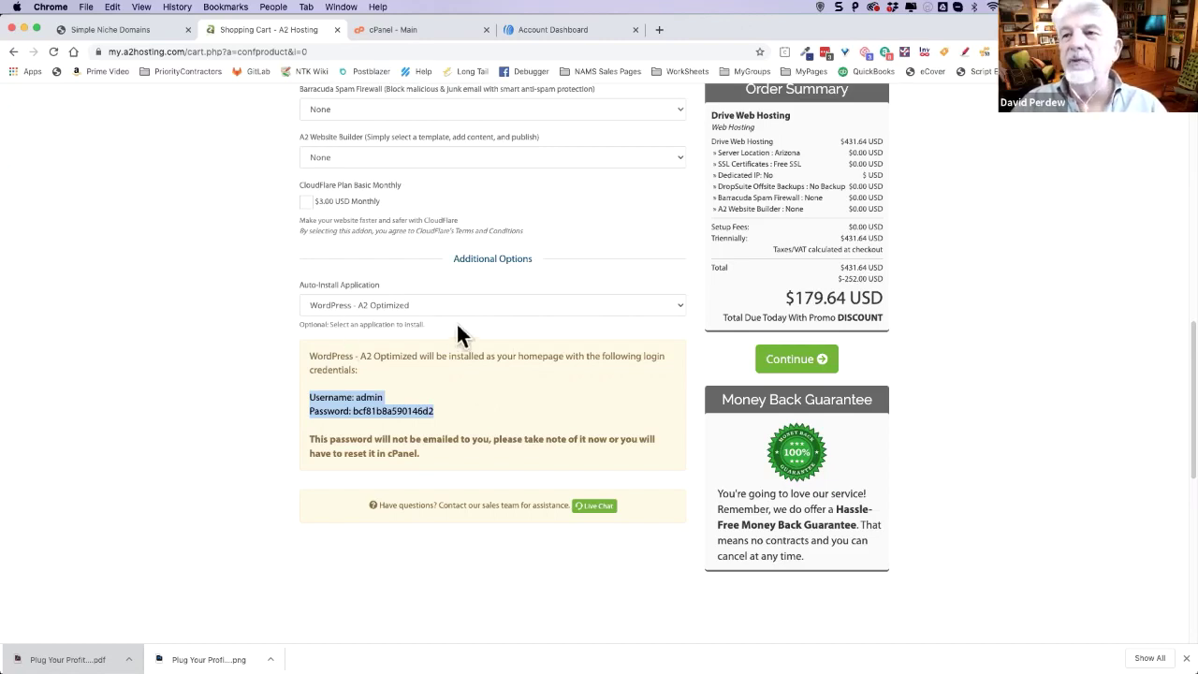
click(266, 382)
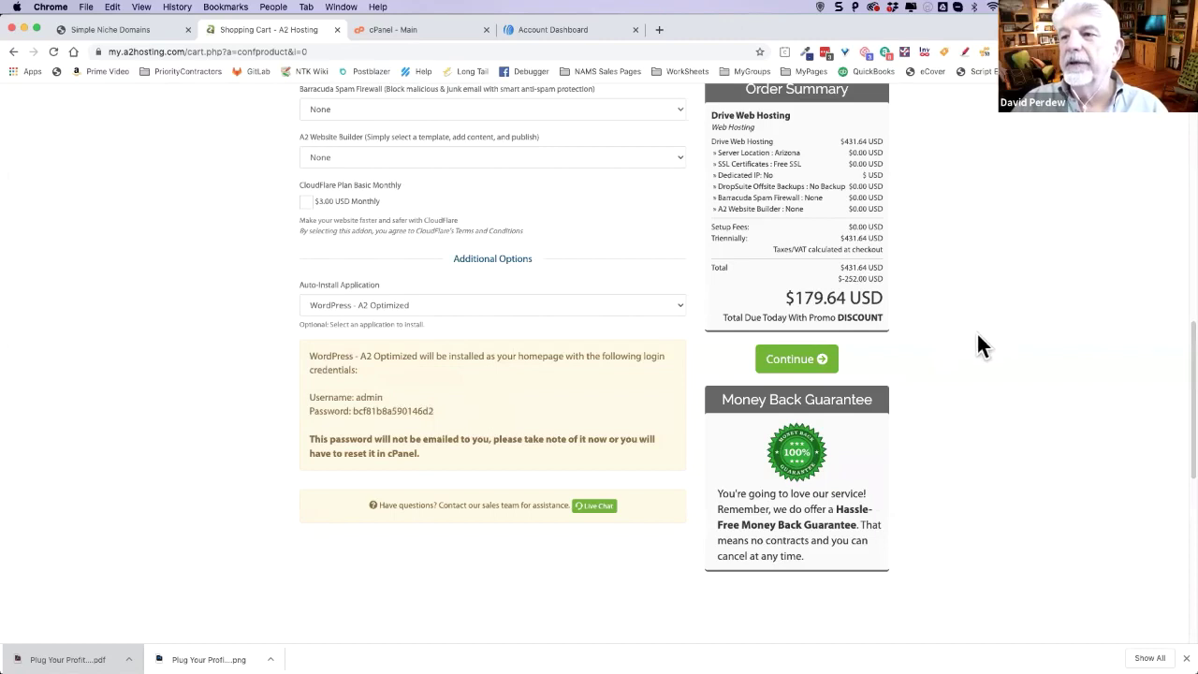
scroll(978, 337, up, 2)
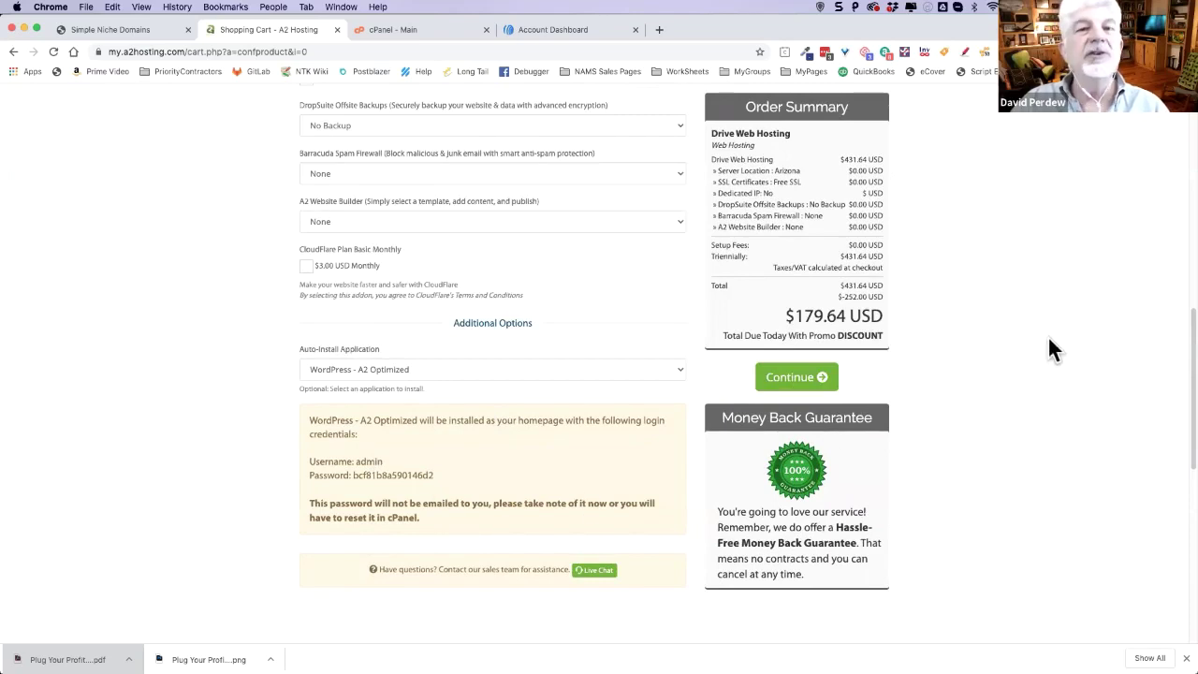
scroll(1045, 343, up, 5)
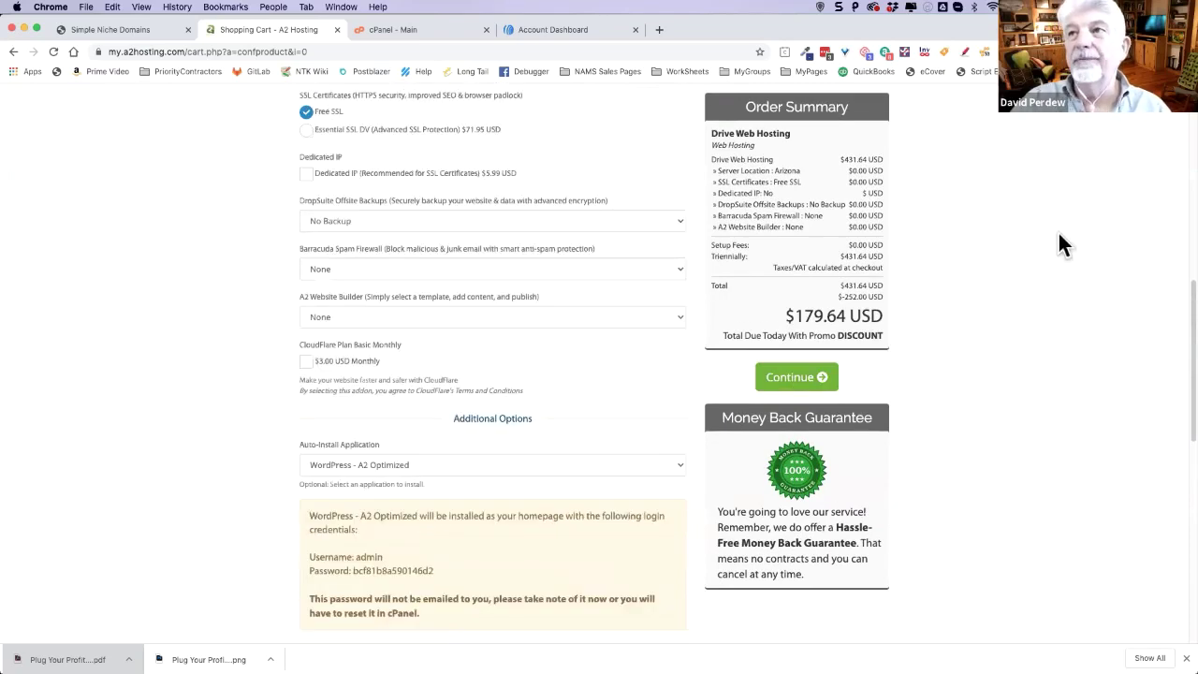
scroll(1061, 251, up, 2)
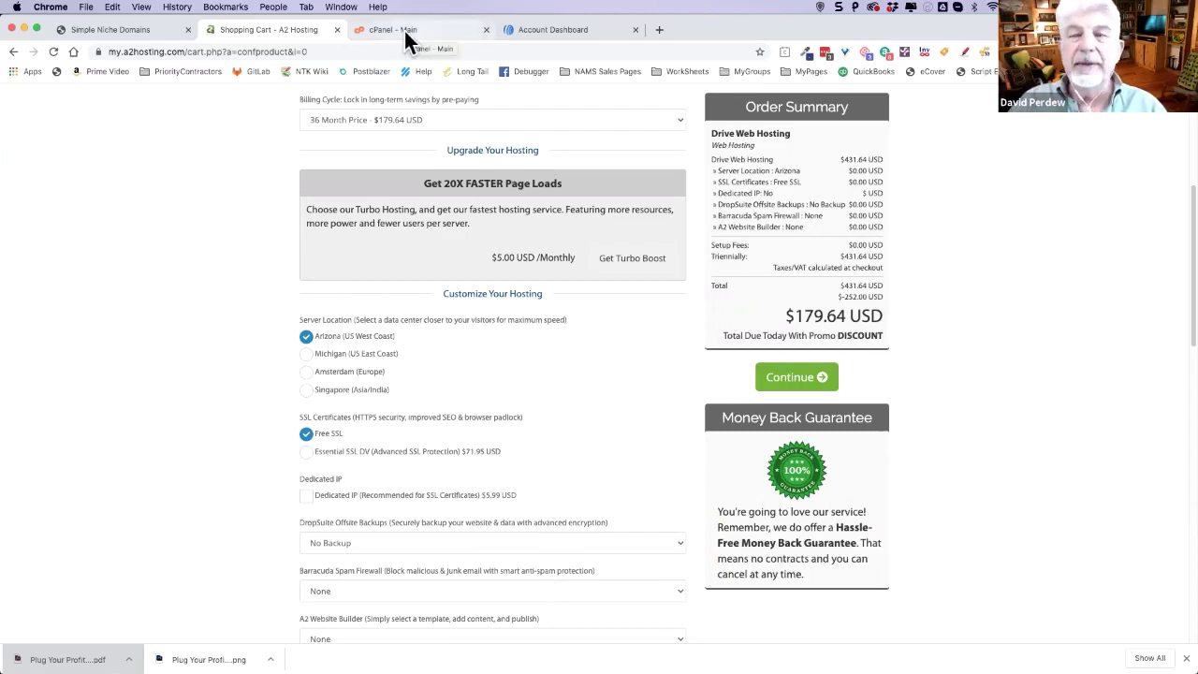
- Switch to the 'cPanel - Main' tab and browse the account20.com dashboard tools
click(458, 35)
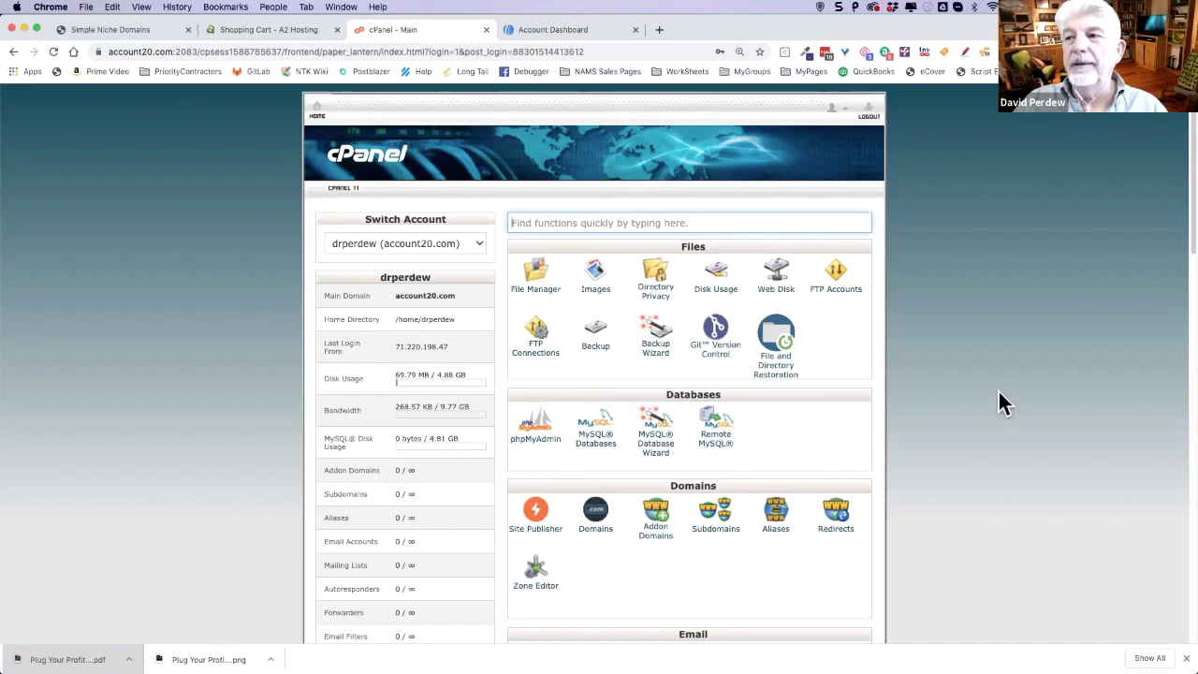
scroll(1001, 402, down, 2)
scroll(1002, 402, down, 8)
scroll(995, 391, down, 15)
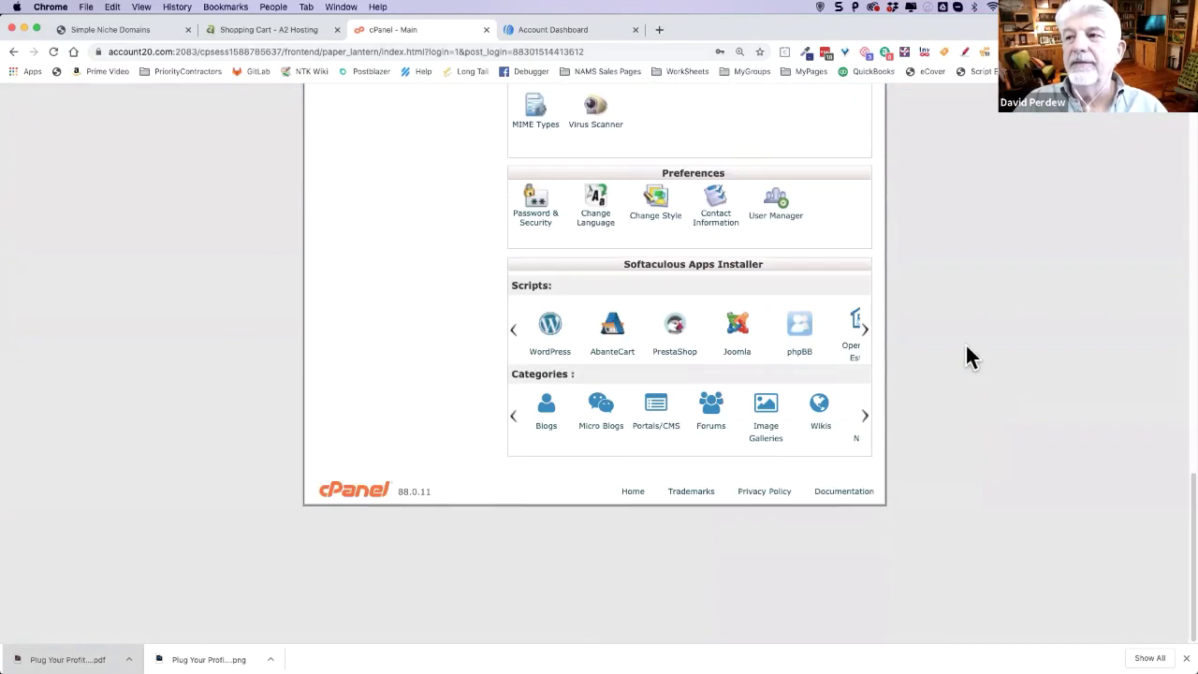
scroll(967, 343, up, 15)
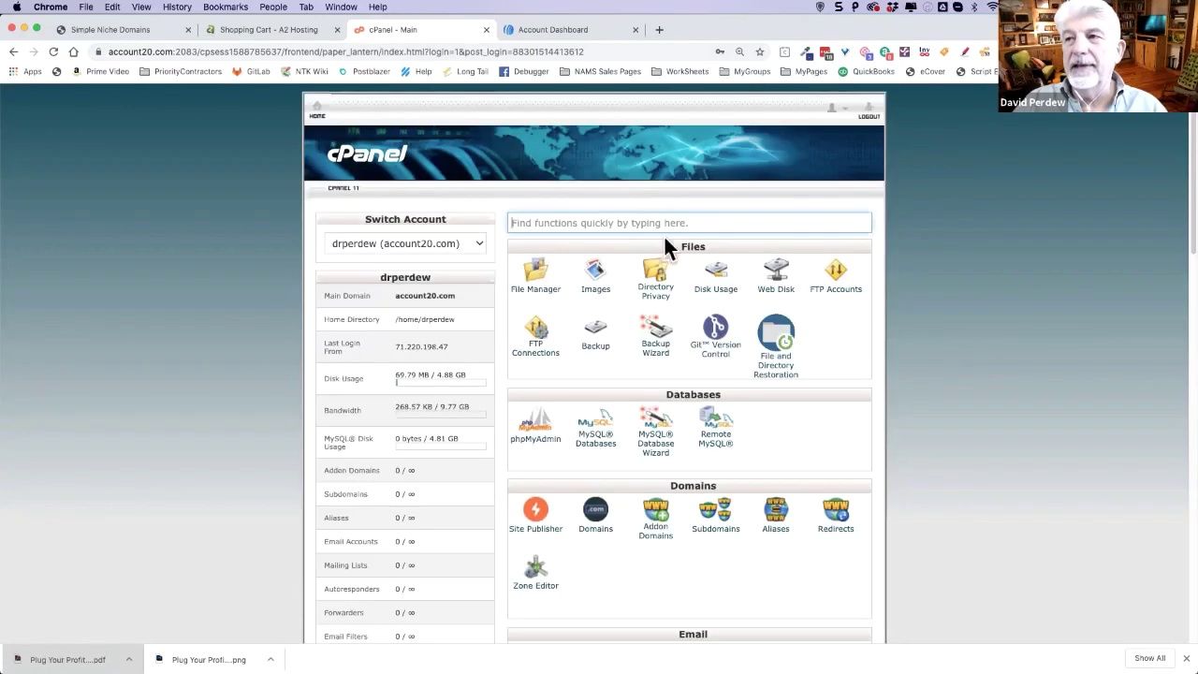
click(568, 222)
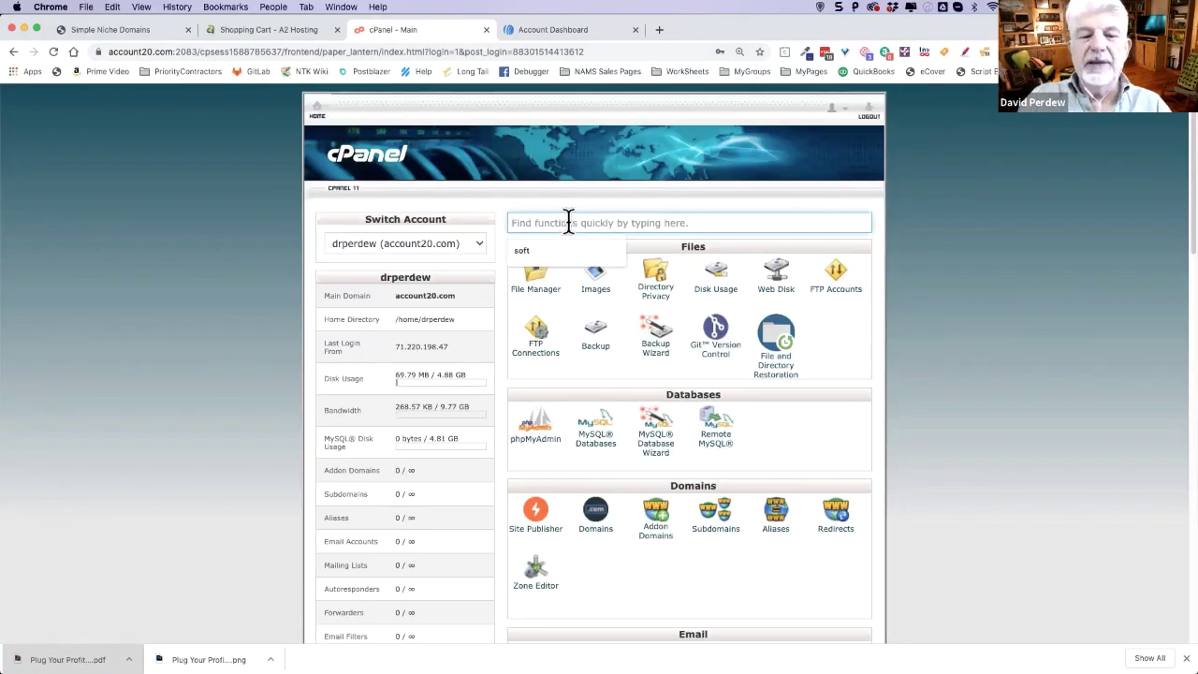
text(softac)
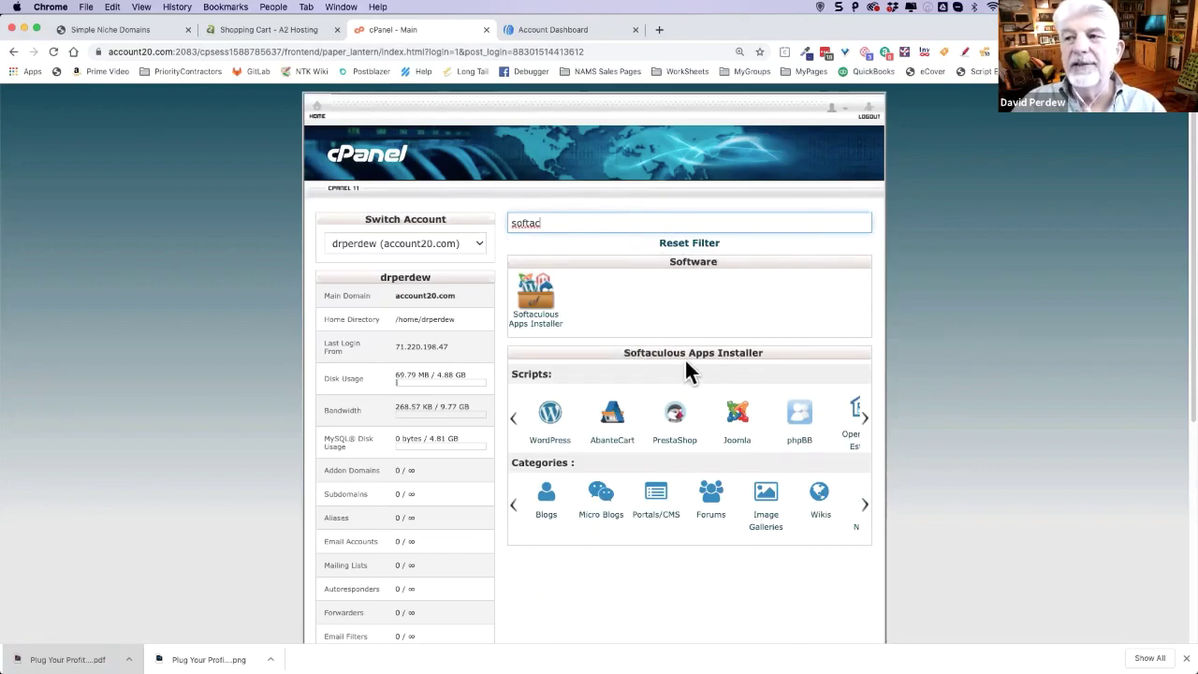
click(864, 418)
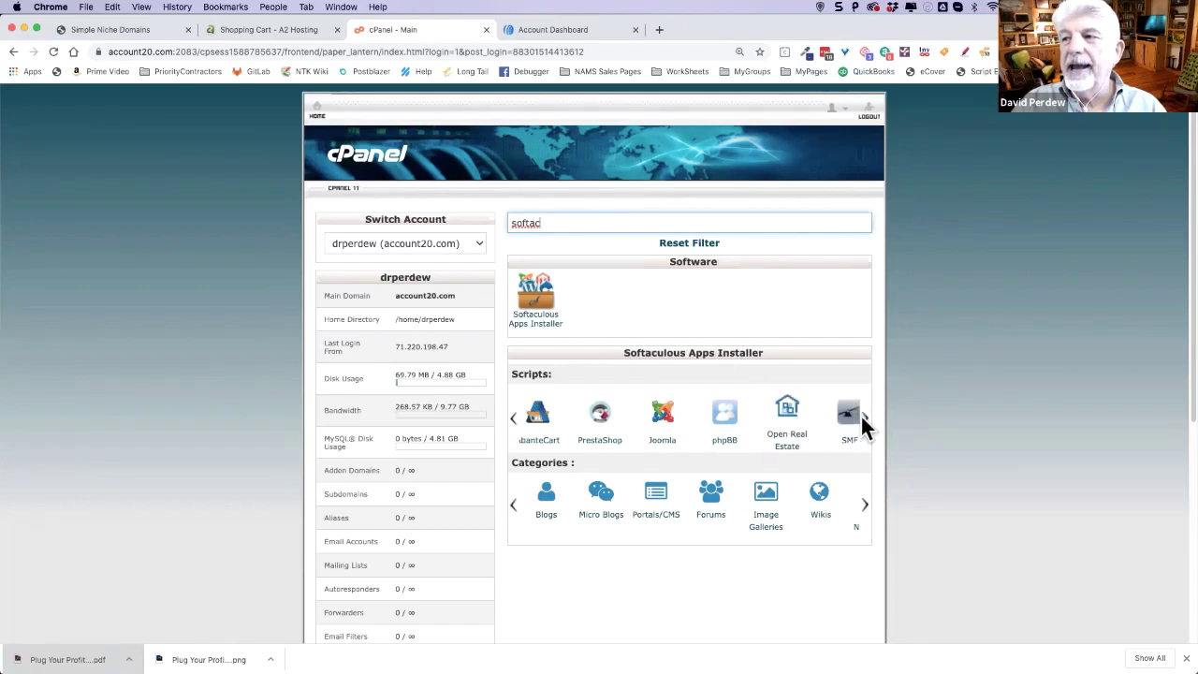
click(863, 416)
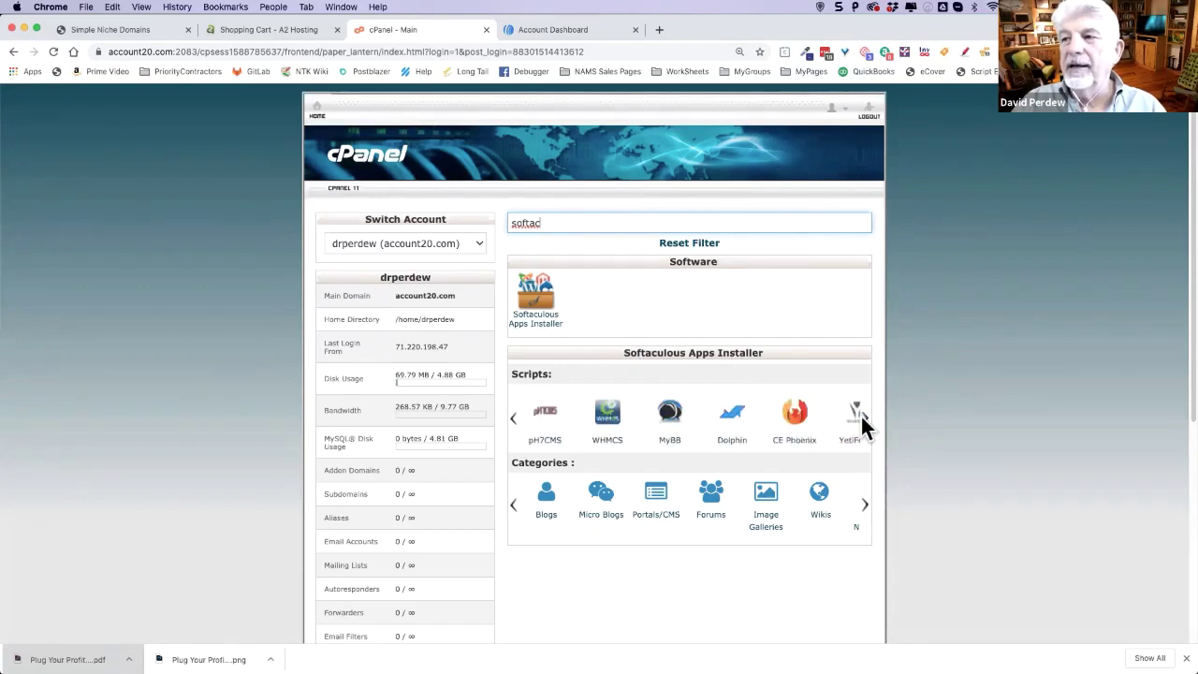
click(513, 419)
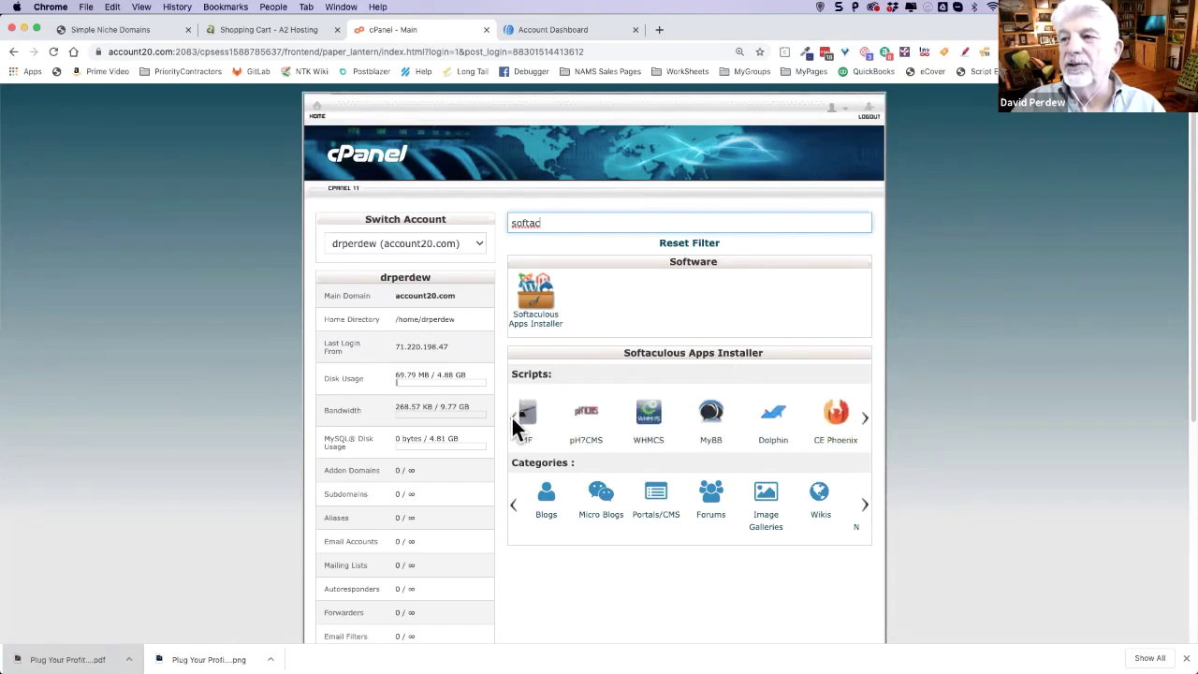
click(513, 419)
click(514, 420)
click(514, 419)
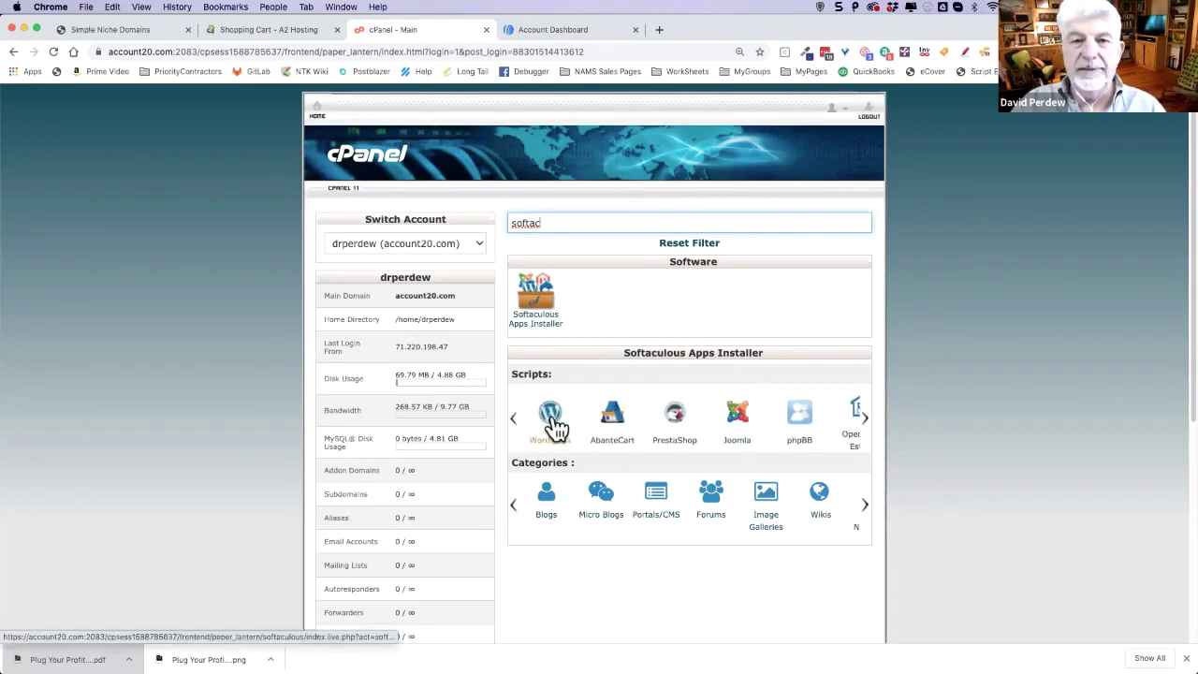
- Open WordPress in Softaculous and review versions 5.4.2–4.9.15 and the 43.47 MB space requirement
click(552, 419)
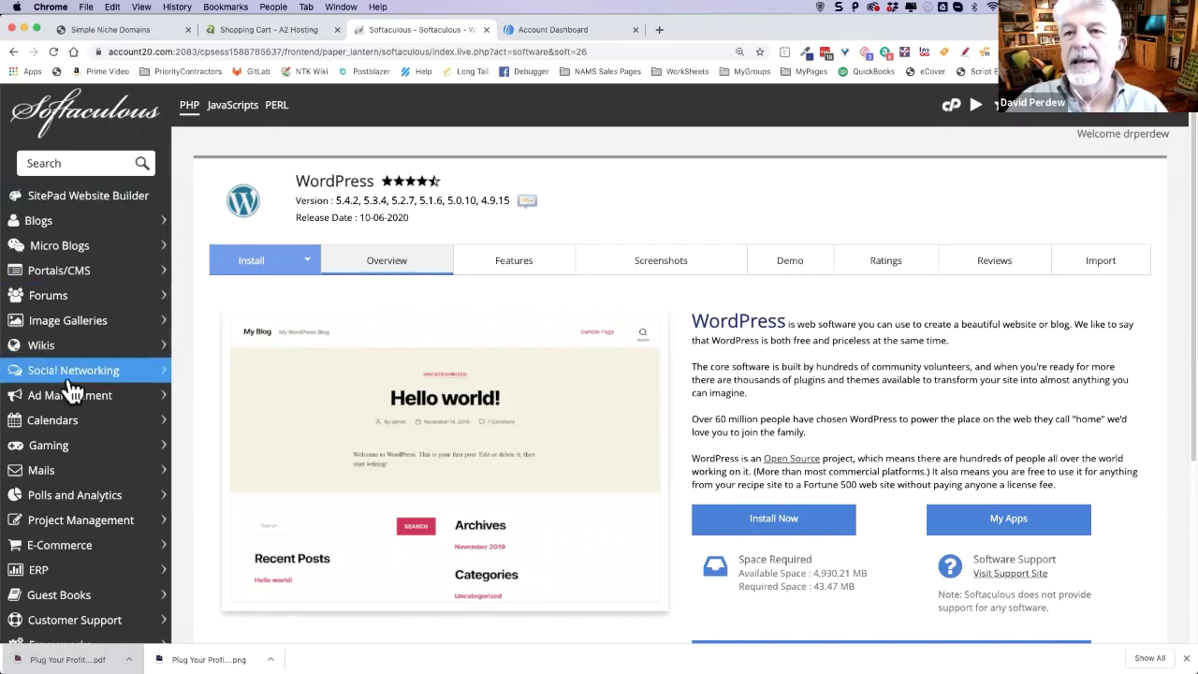
scroll(68, 468, down, 2)
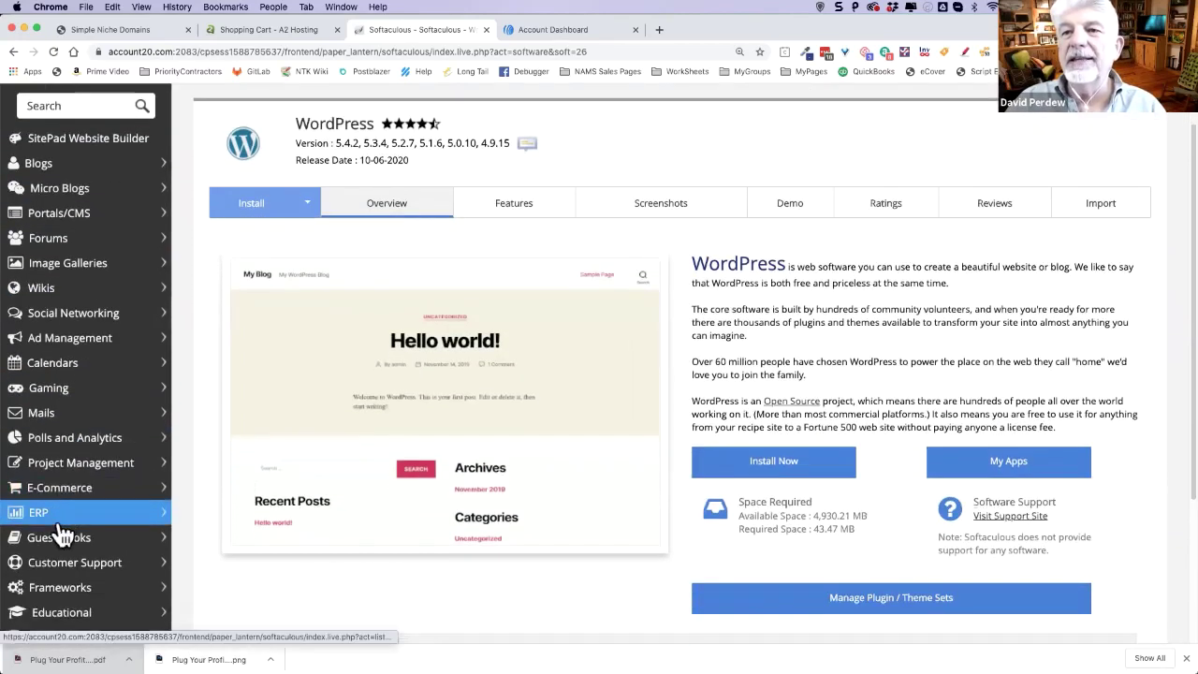
scroll(66, 534, down, 1)
scroll(62, 554, down, 4)
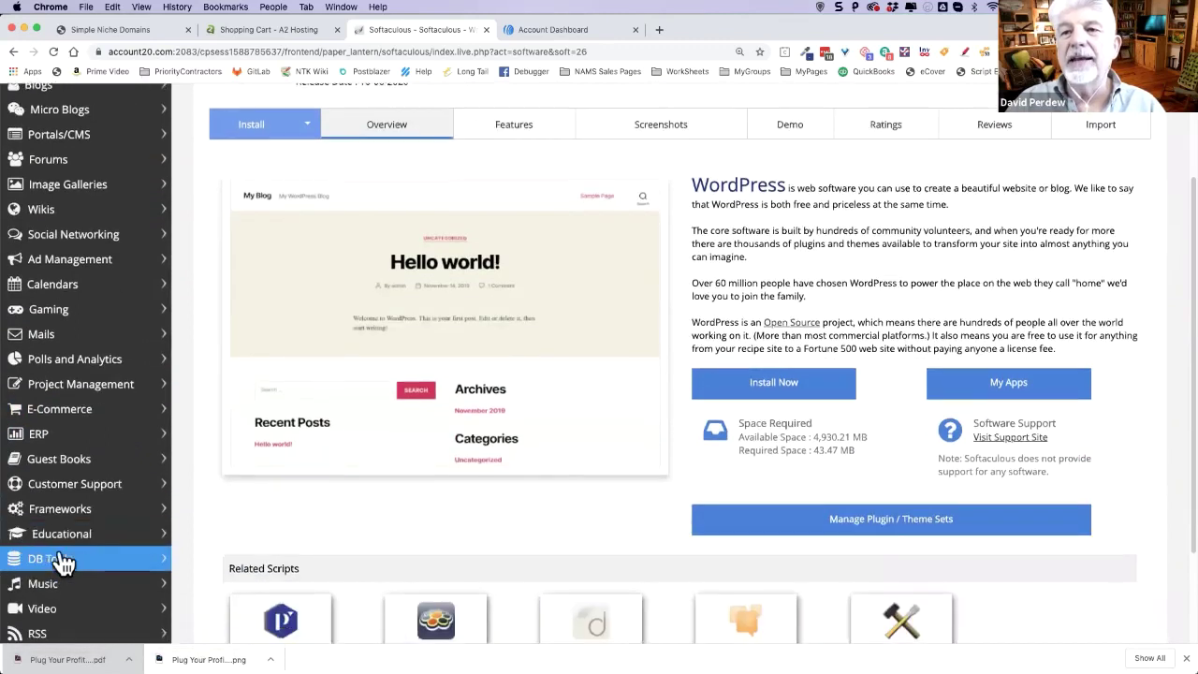
scroll(61, 558, down, 2)
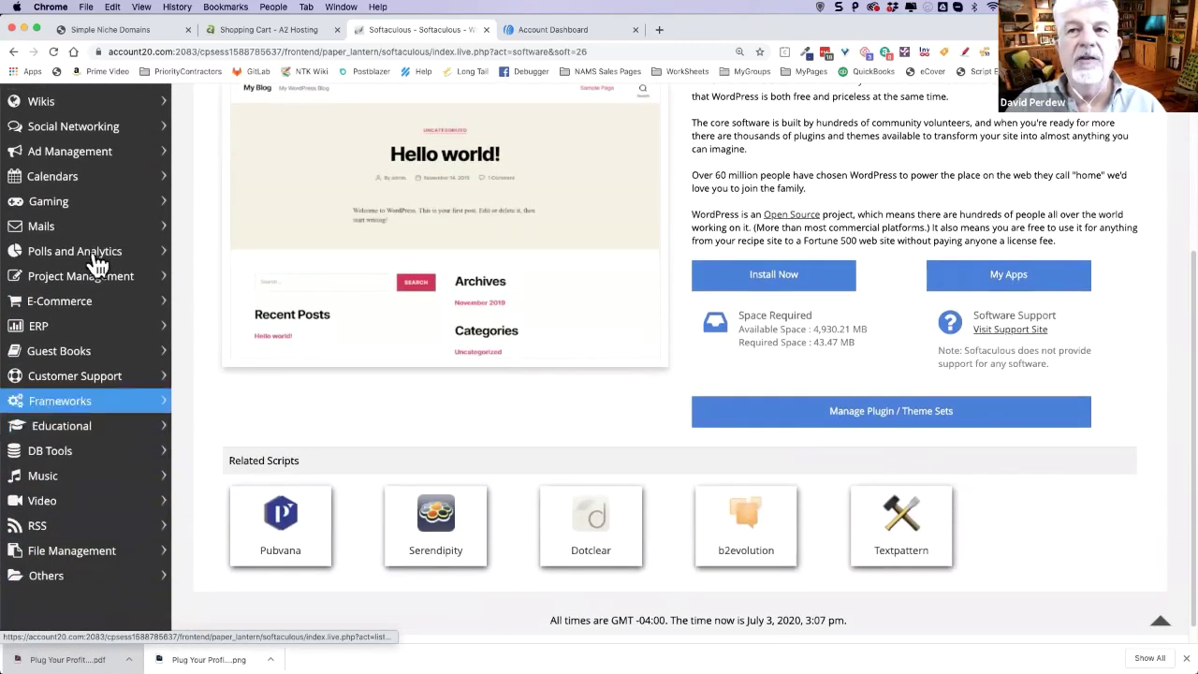
scroll(86, 234, up, 1)
scroll(86, 234, up, 8)
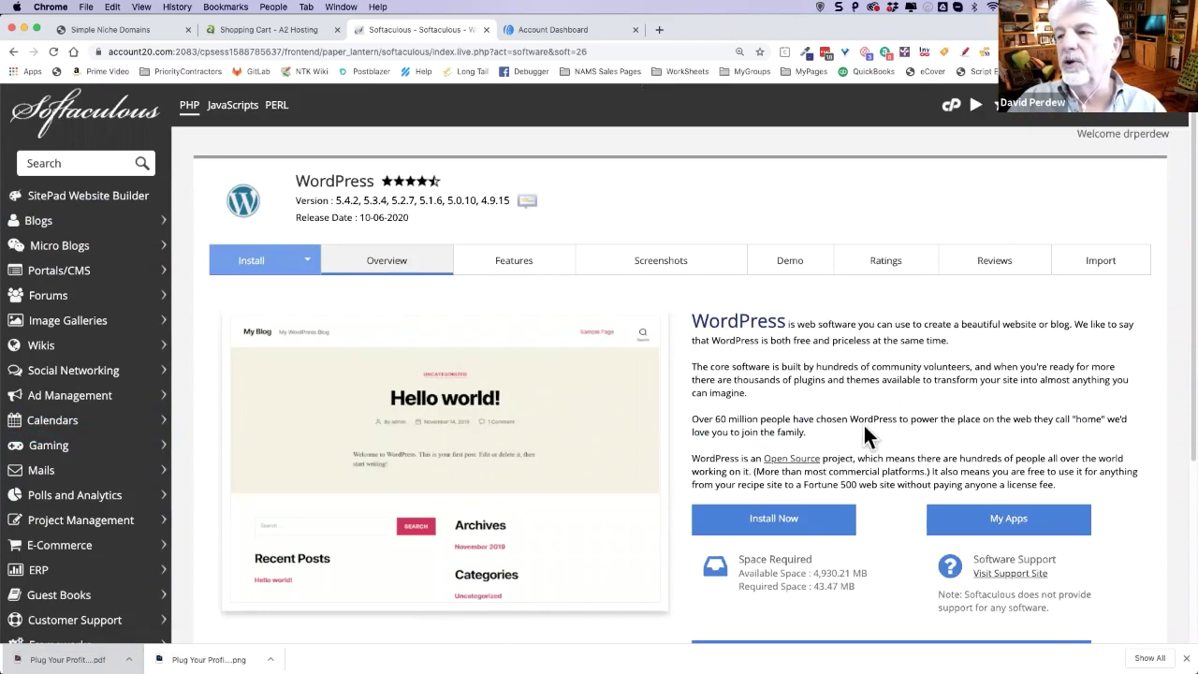
scroll(863, 426, down, 2)
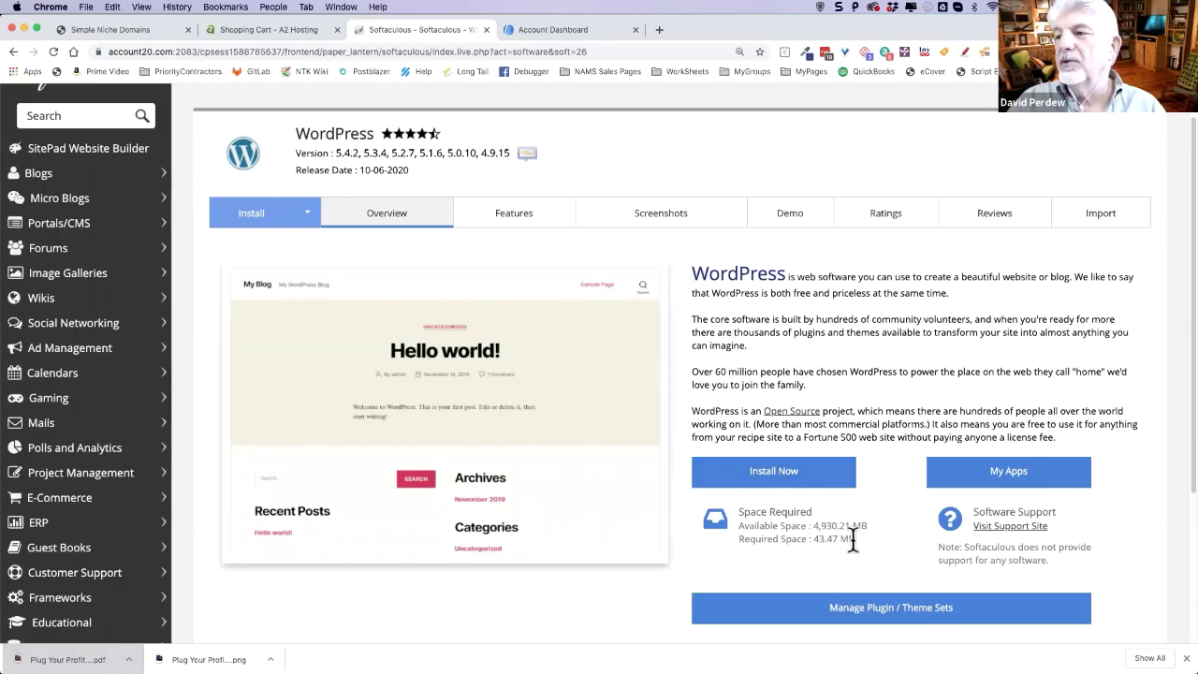
drag(813, 540, 867, 527)
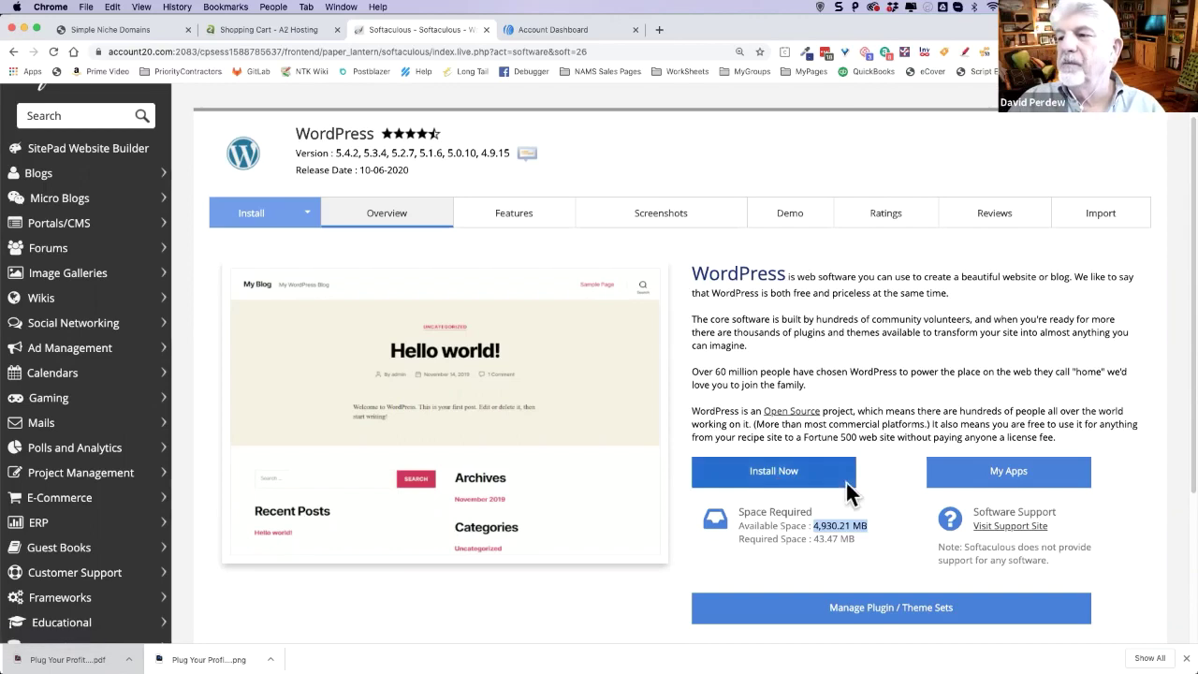
scroll(866, 486, down, 2)
scroll(865, 486, up, 2)
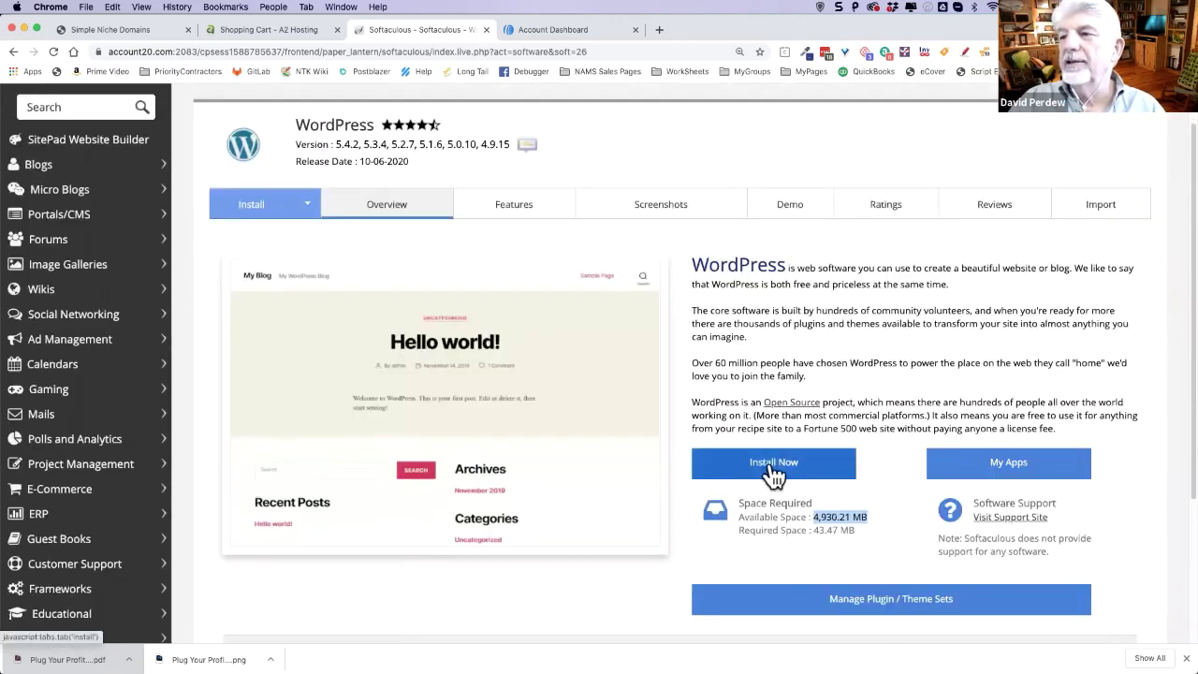
- Open the WordPress install form with version 5.4.2, directory wp, and select the default site name 'My Blog'
click(775, 465)
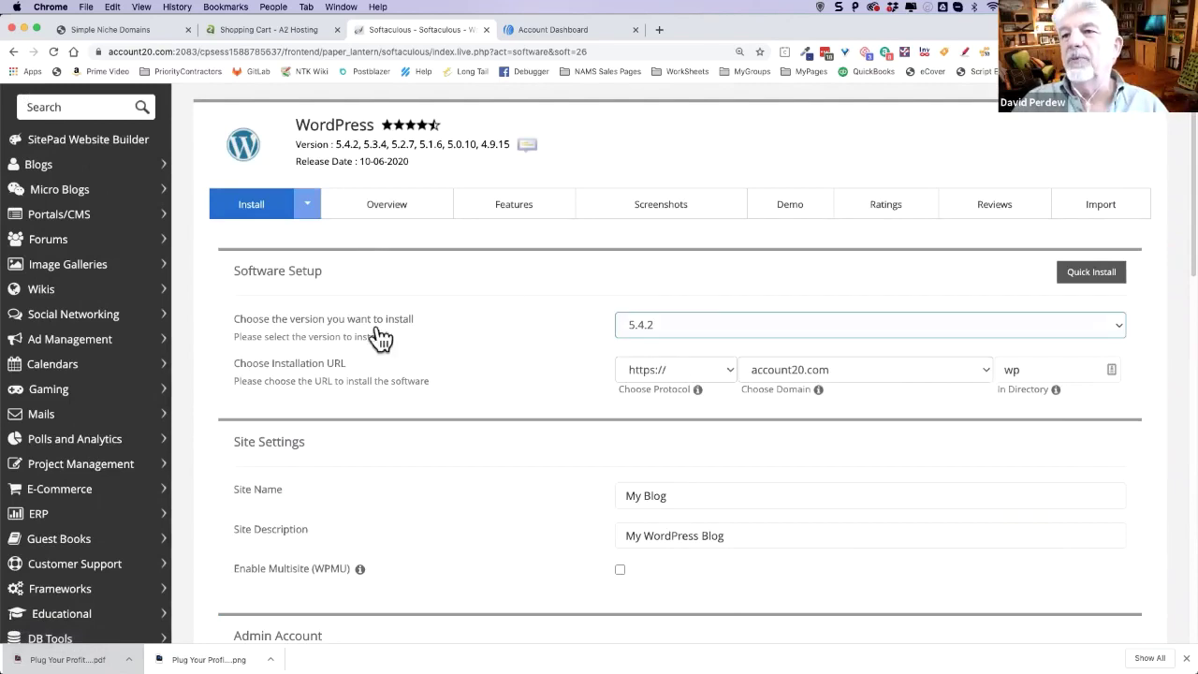
click(722, 324)
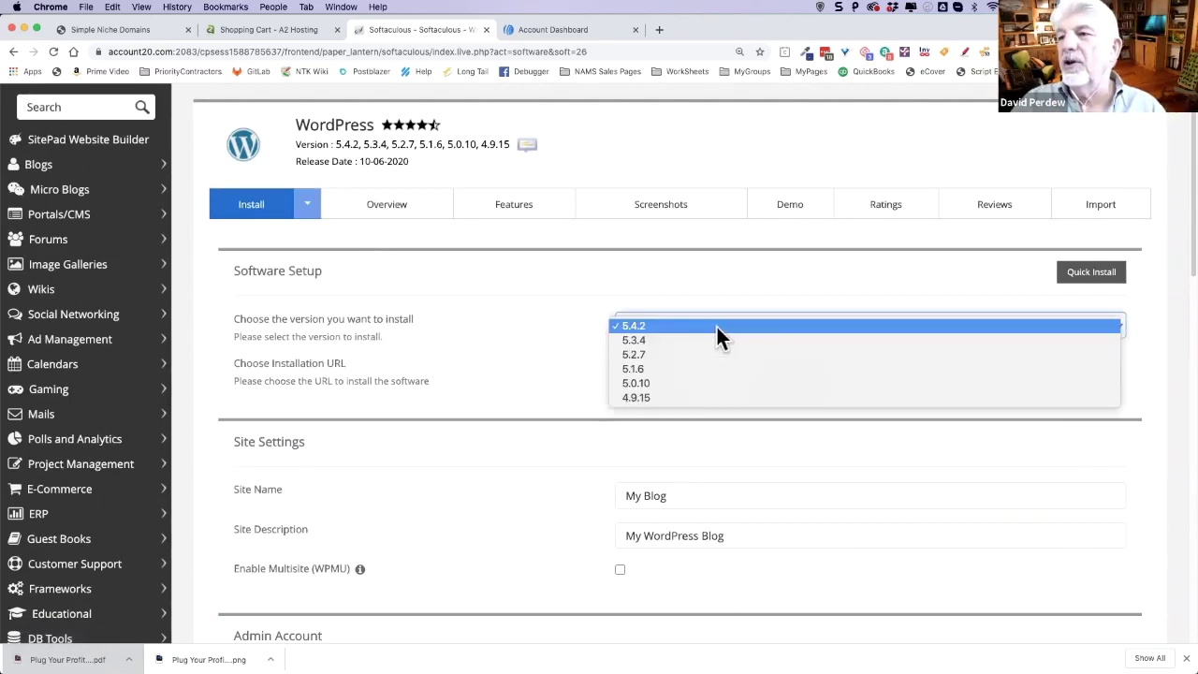
click(668, 326)
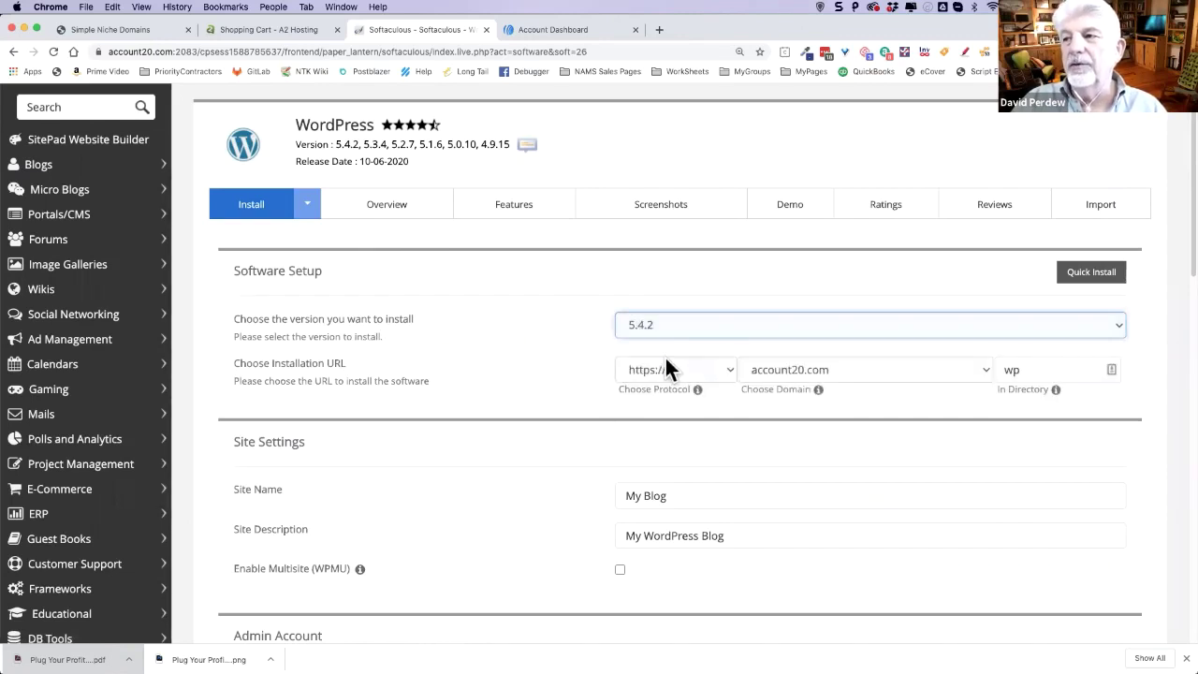
double_click(1027, 373)
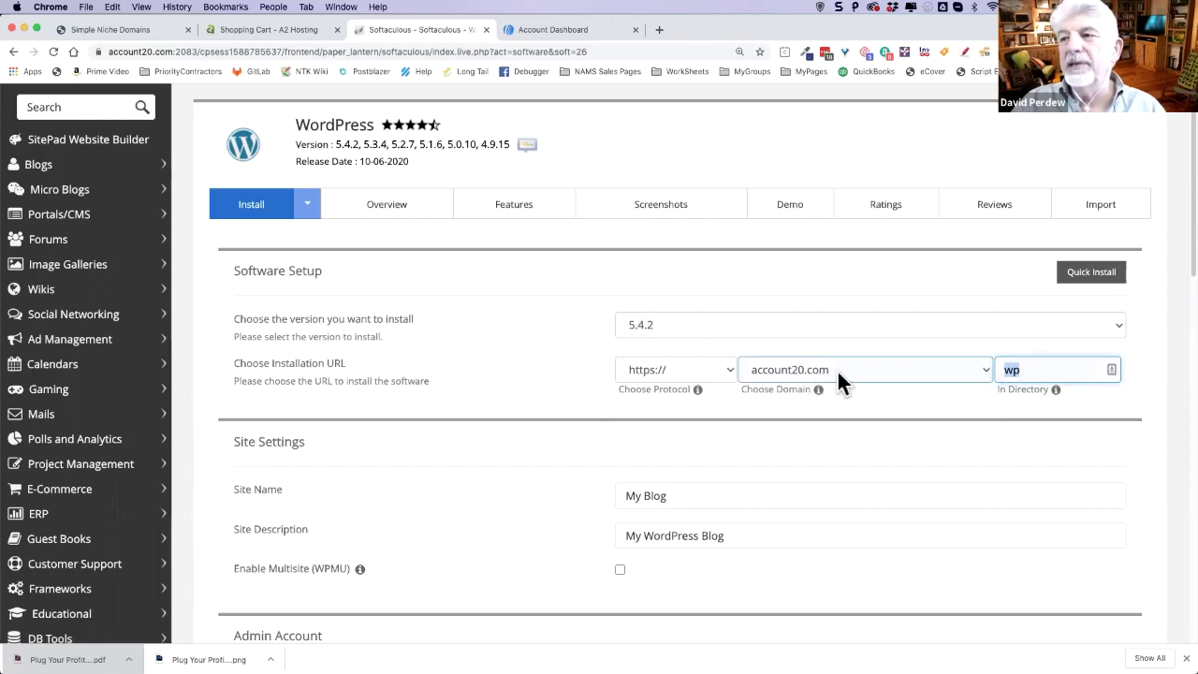
scroll(573, 392, down, 1)
scroll(571, 391, down, 2)
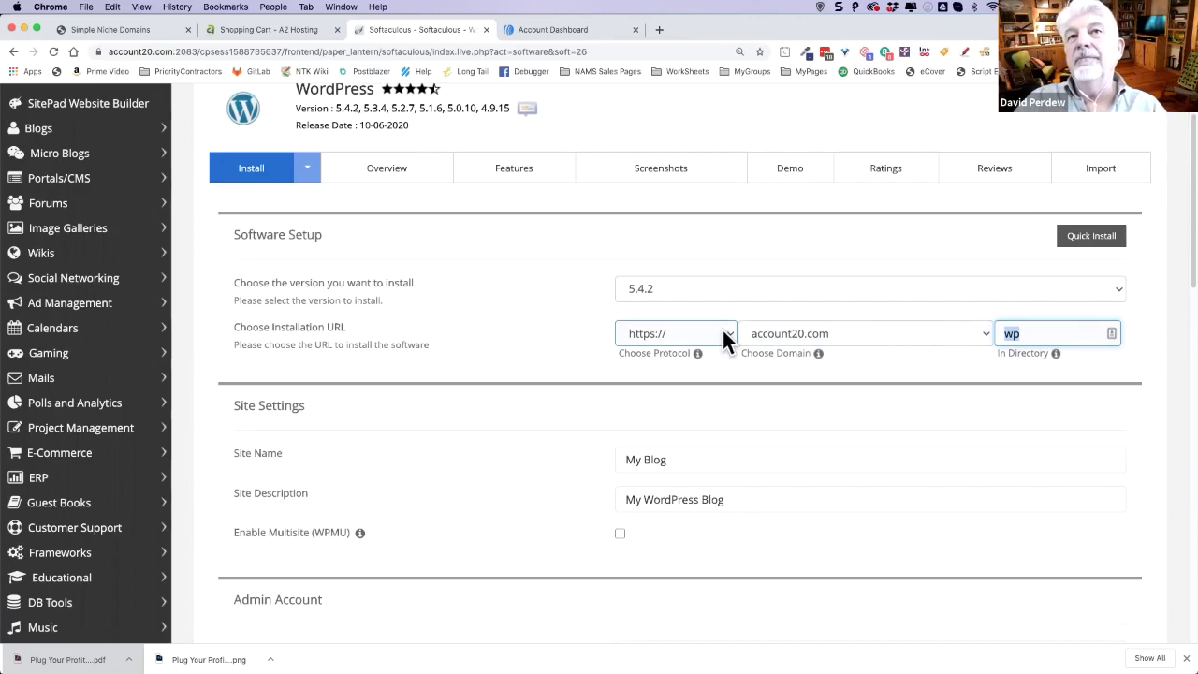
scroll(717, 398, down, 1)
drag(672, 452, 603, 446)
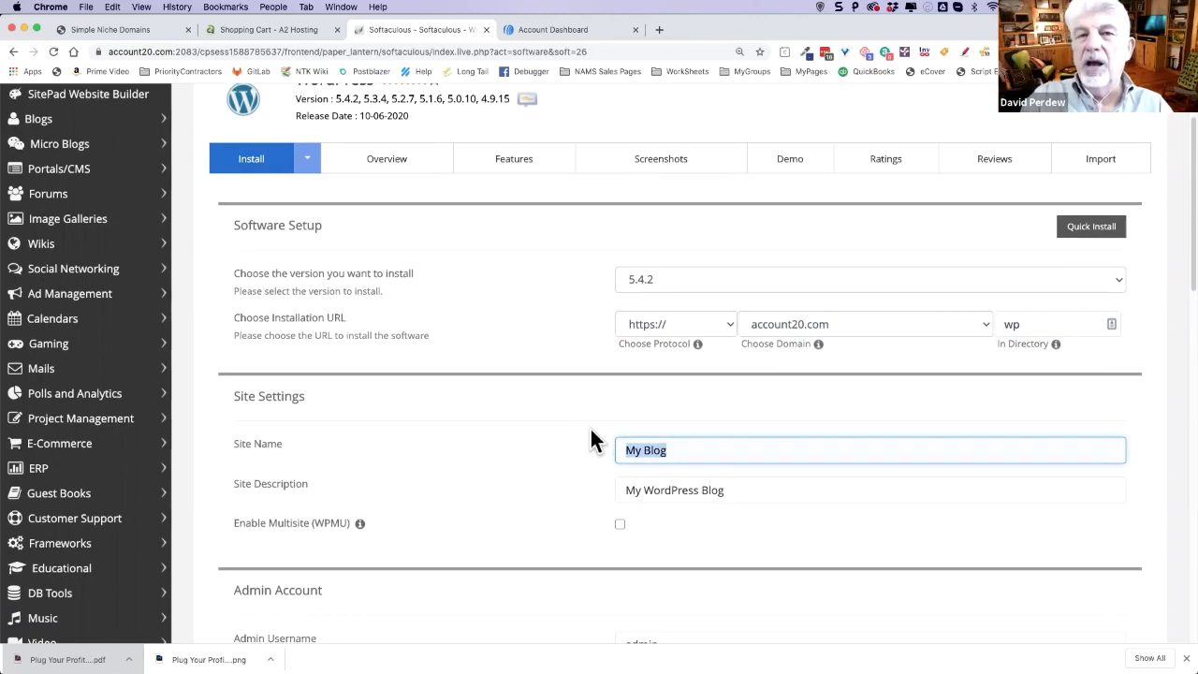
- Change the site name to 'Test All My Landing Pages'
text(AllMa)
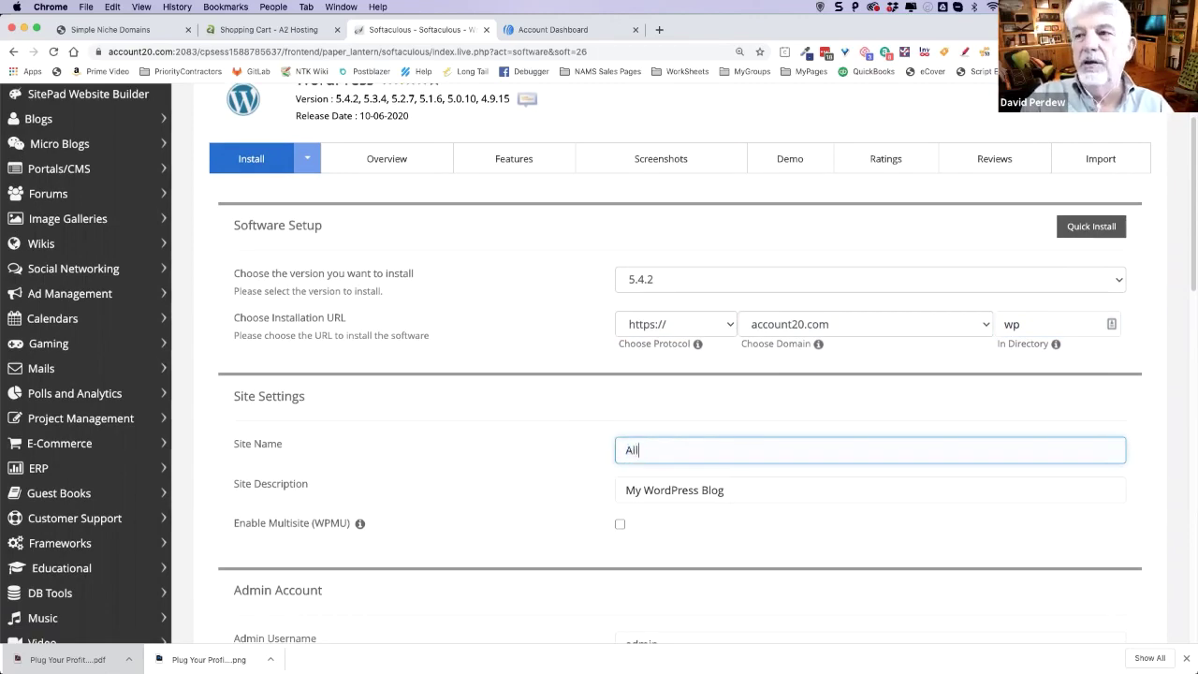
key(BackSpace)
key(BackSpace)
text(M)
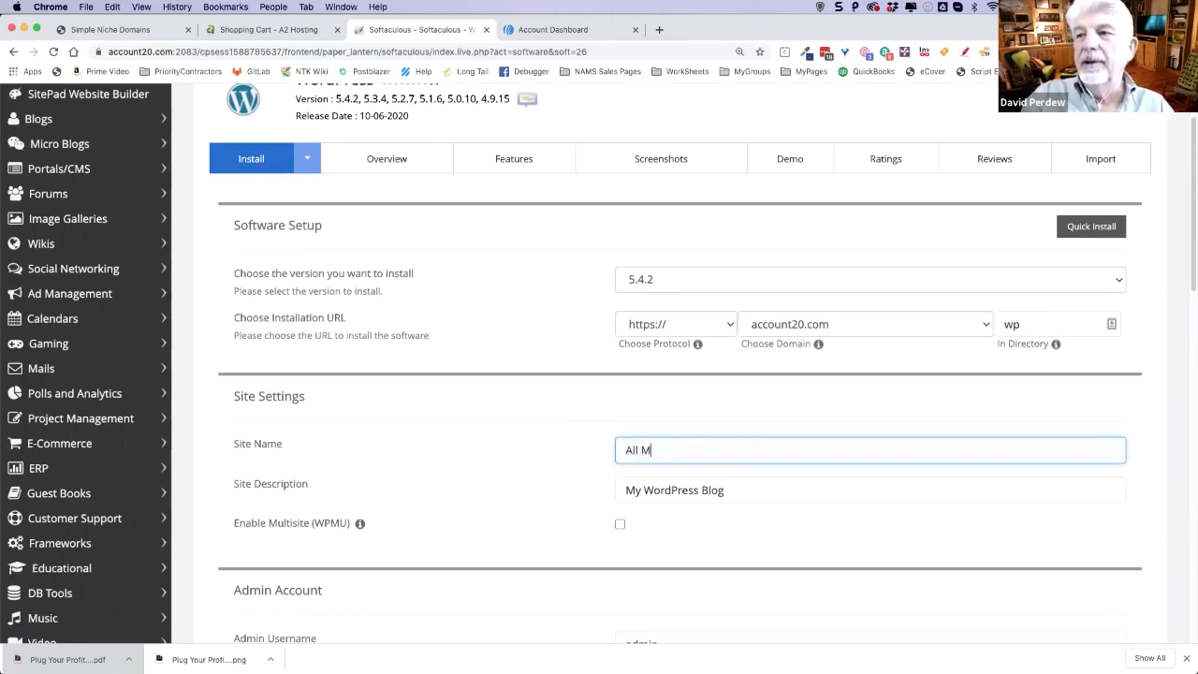
text(y Landing )
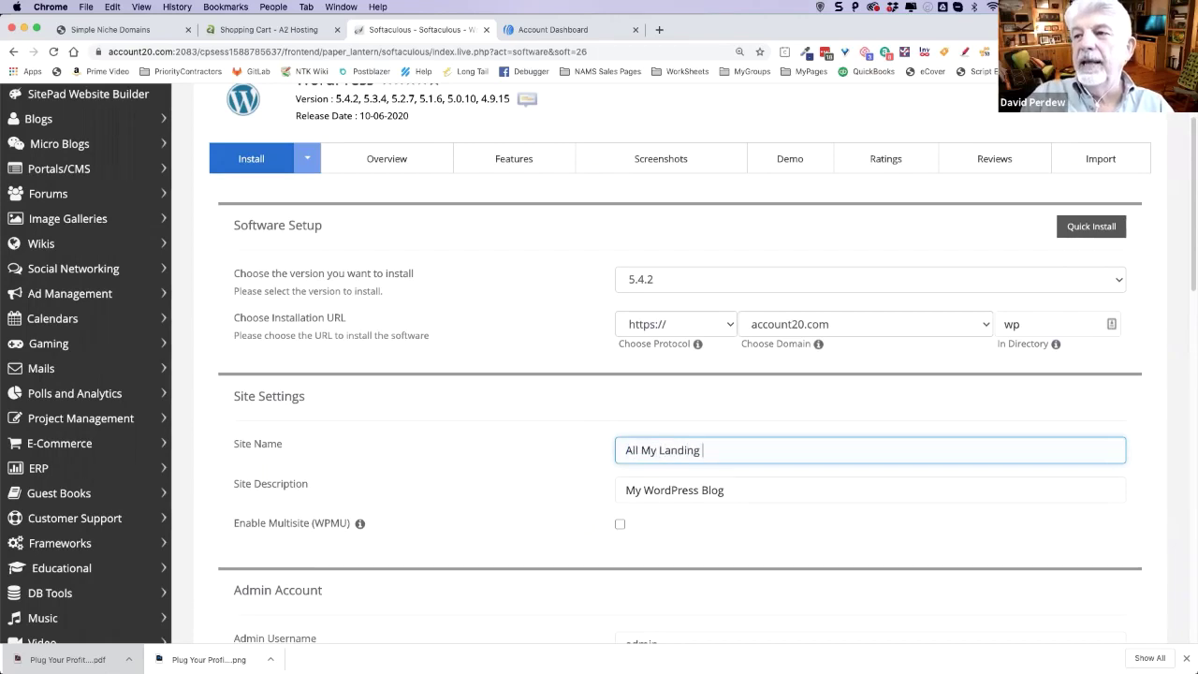
text(Pages)
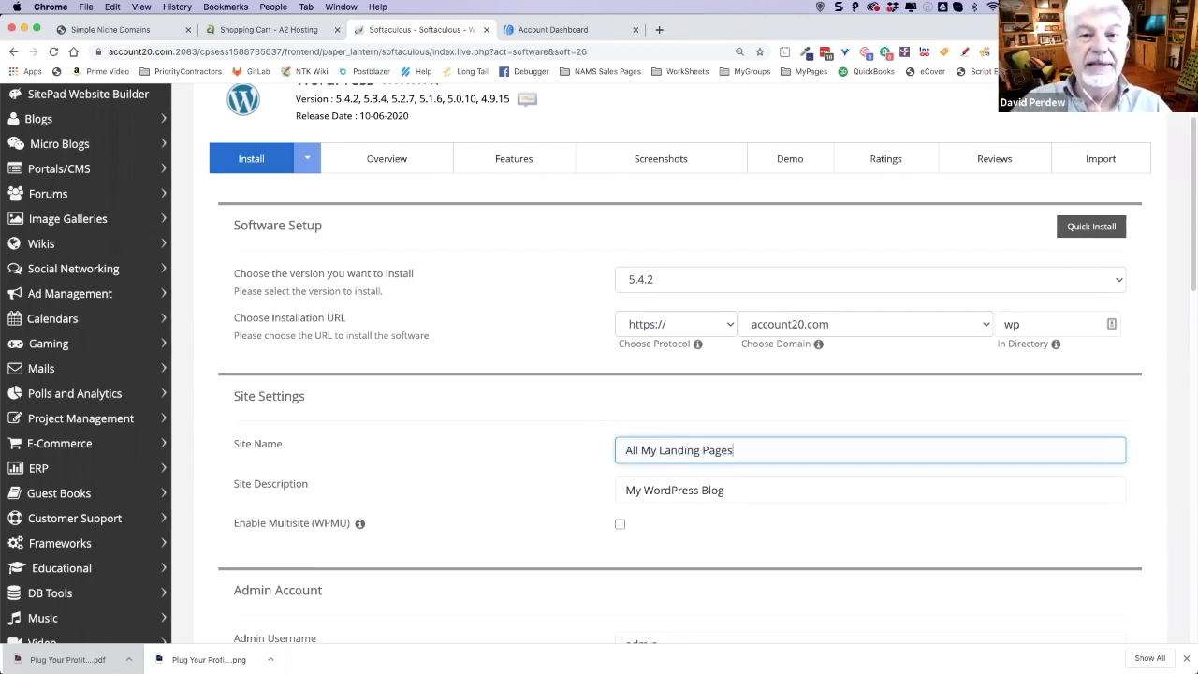
click(624, 450)
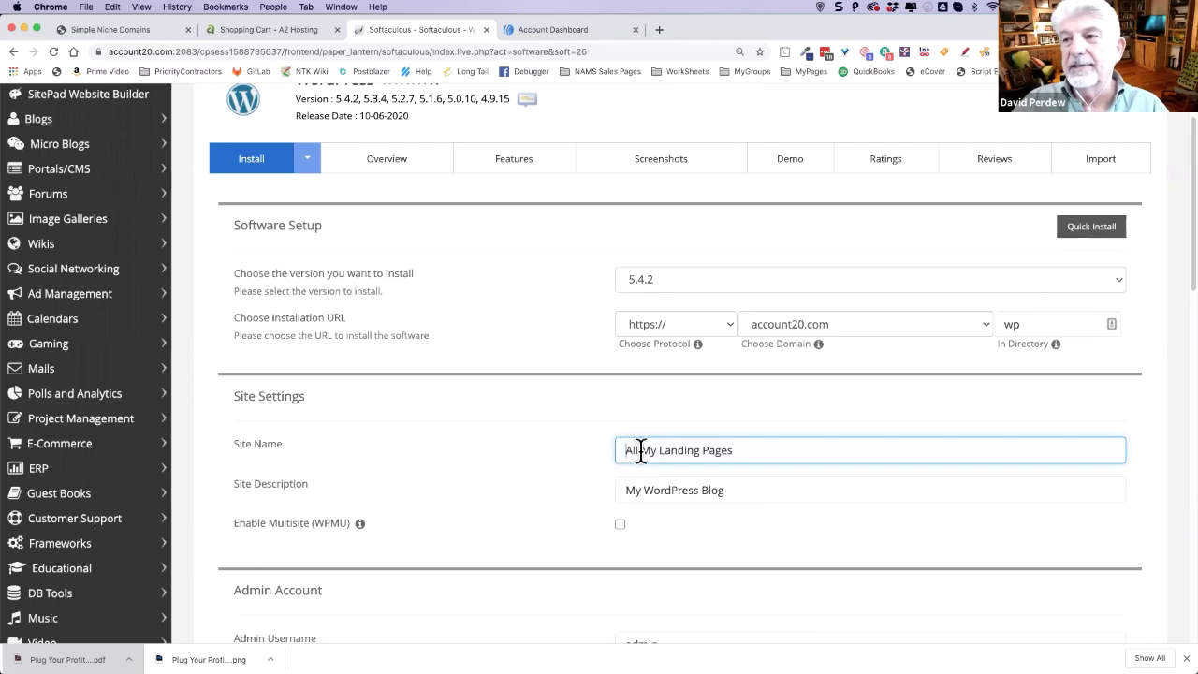
text(Test)
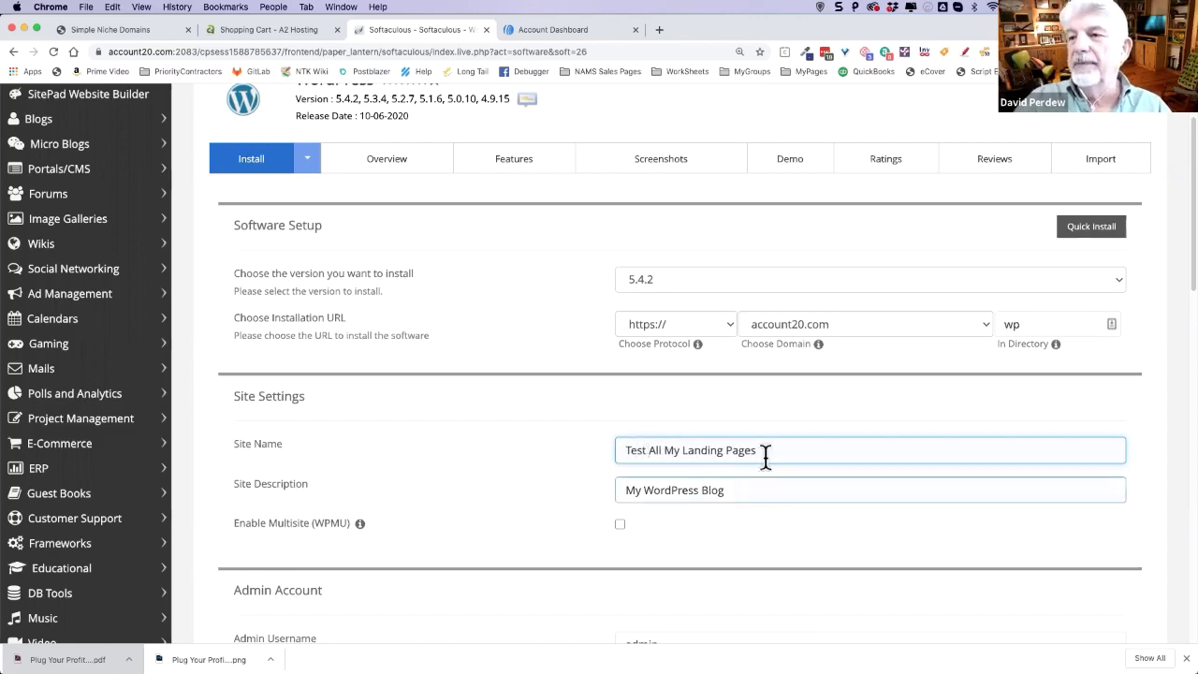
- Set the site description to 'Test All My Landing Pages for Profit Planners'
key(super+a)
key(super+c)
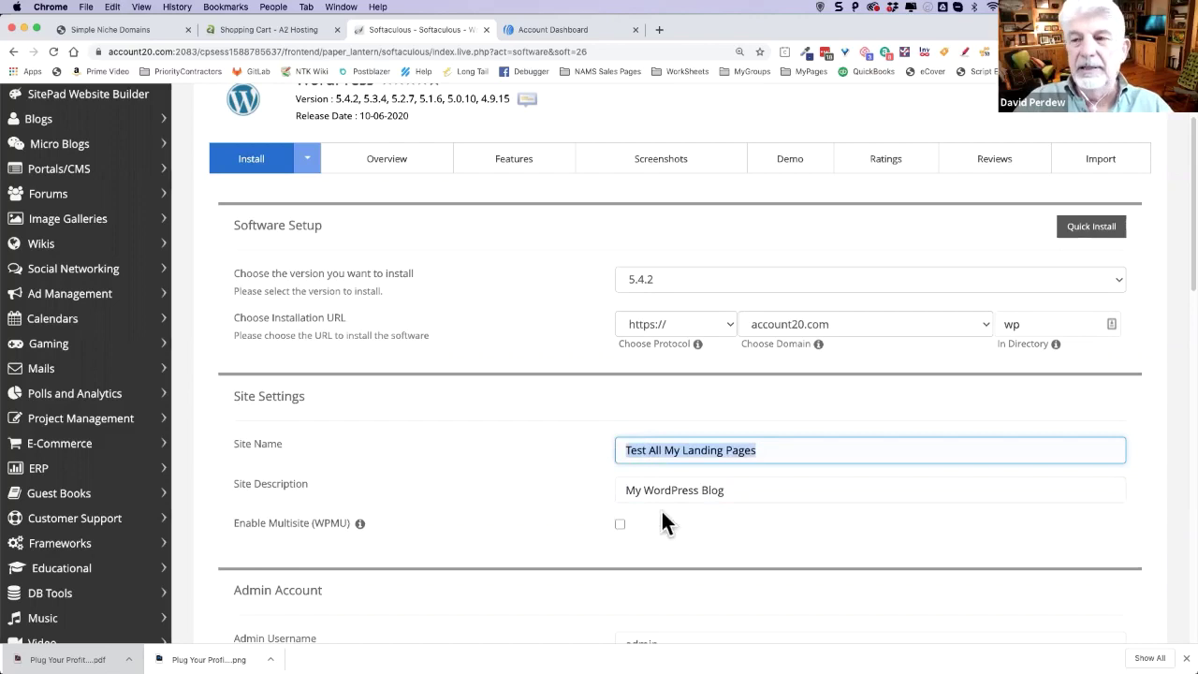
click(667, 493)
key(super+a)
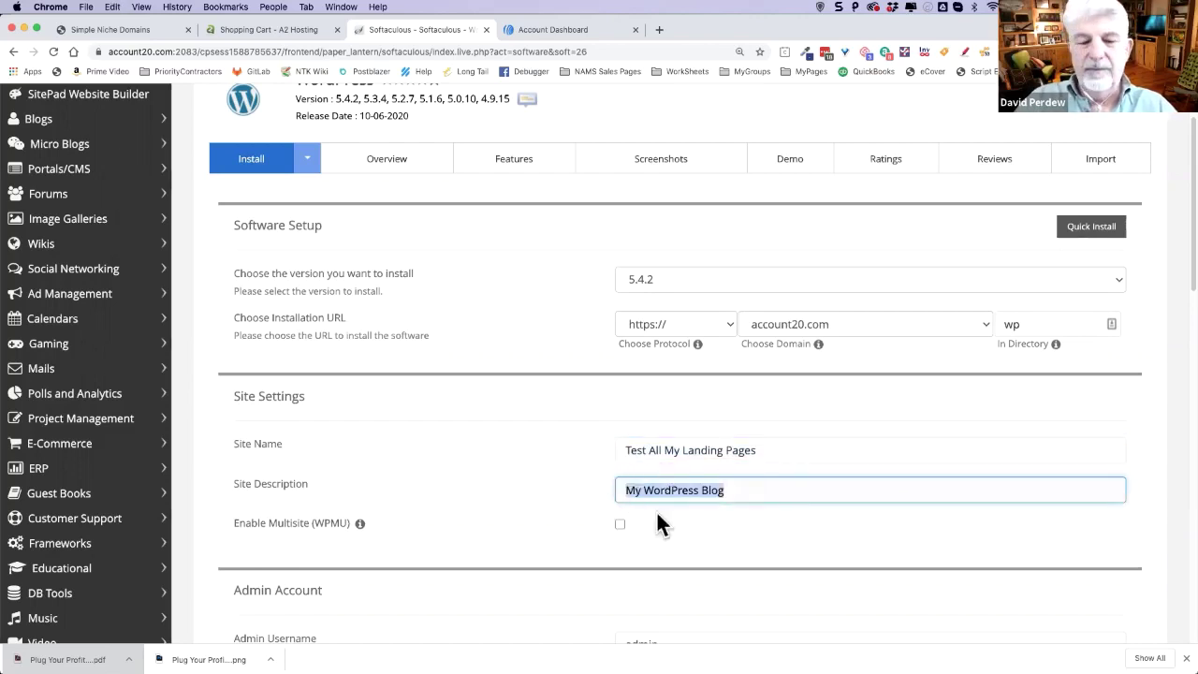
key(super+v)
text(for Profit Planners)
click(501, 485)
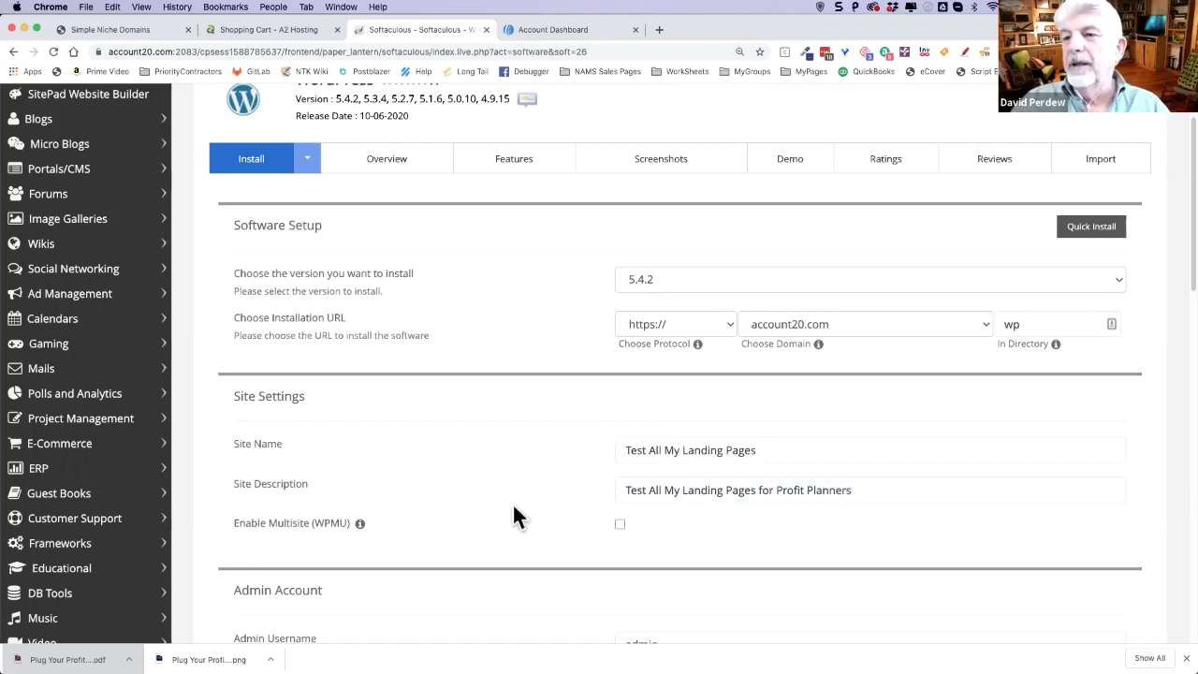
scroll(486, 496, down, 1)
scroll(543, 494, down, 3)
scroll(534, 485, down, 2)
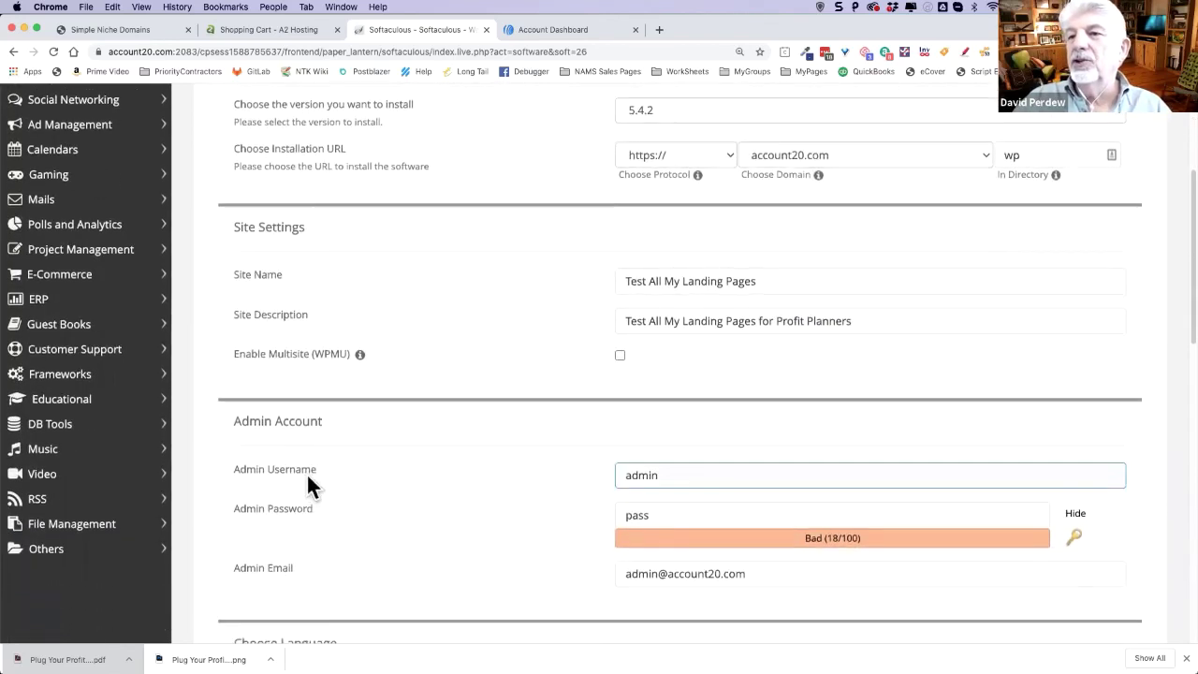
- Replace the admin username with the chosen login name
scroll(684, 483, down, 1)
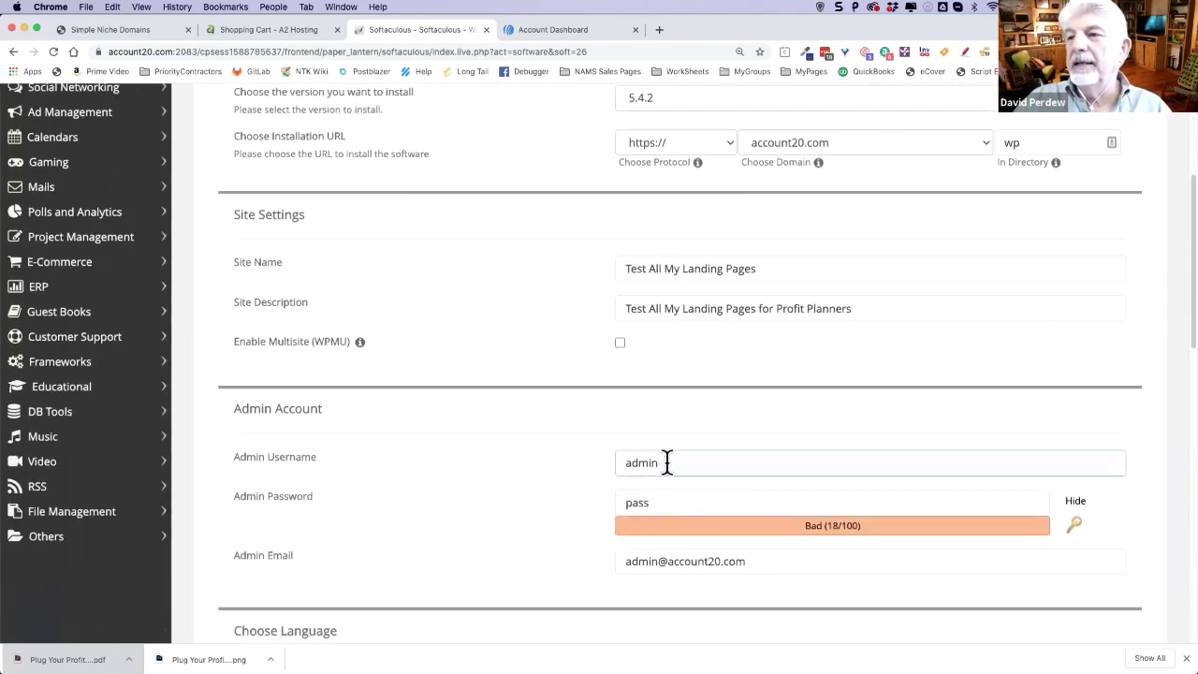
scroll(662, 457, down, 1)
drag(673, 452, 549, 487)
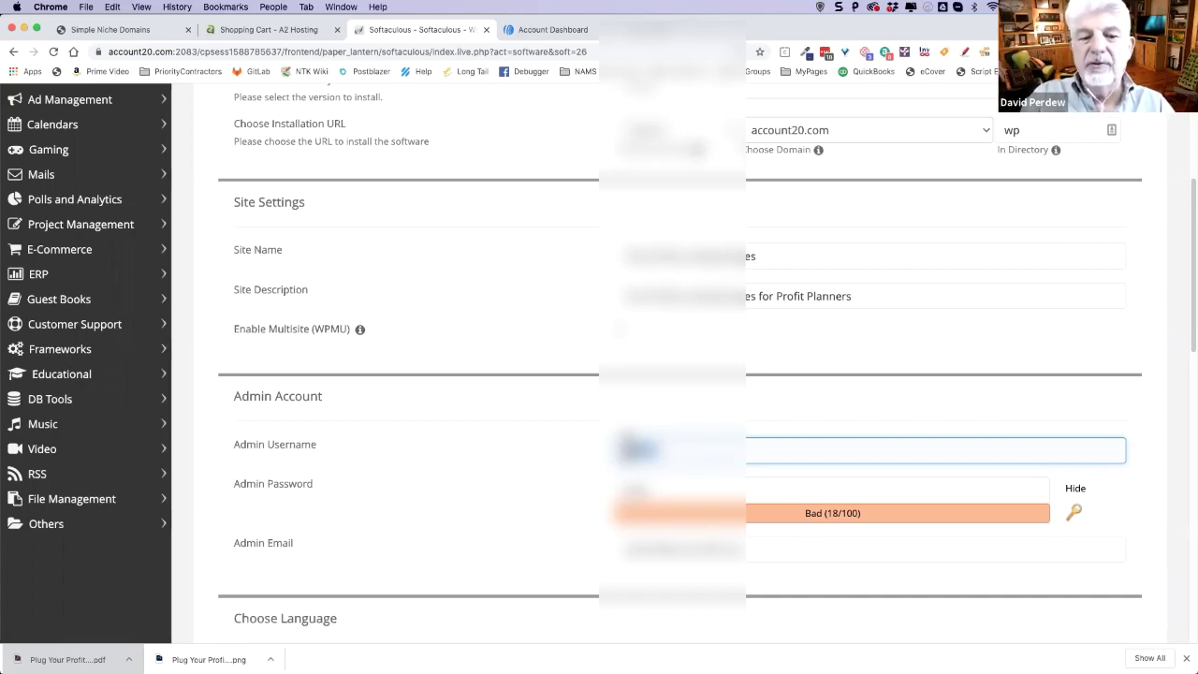
text(david)
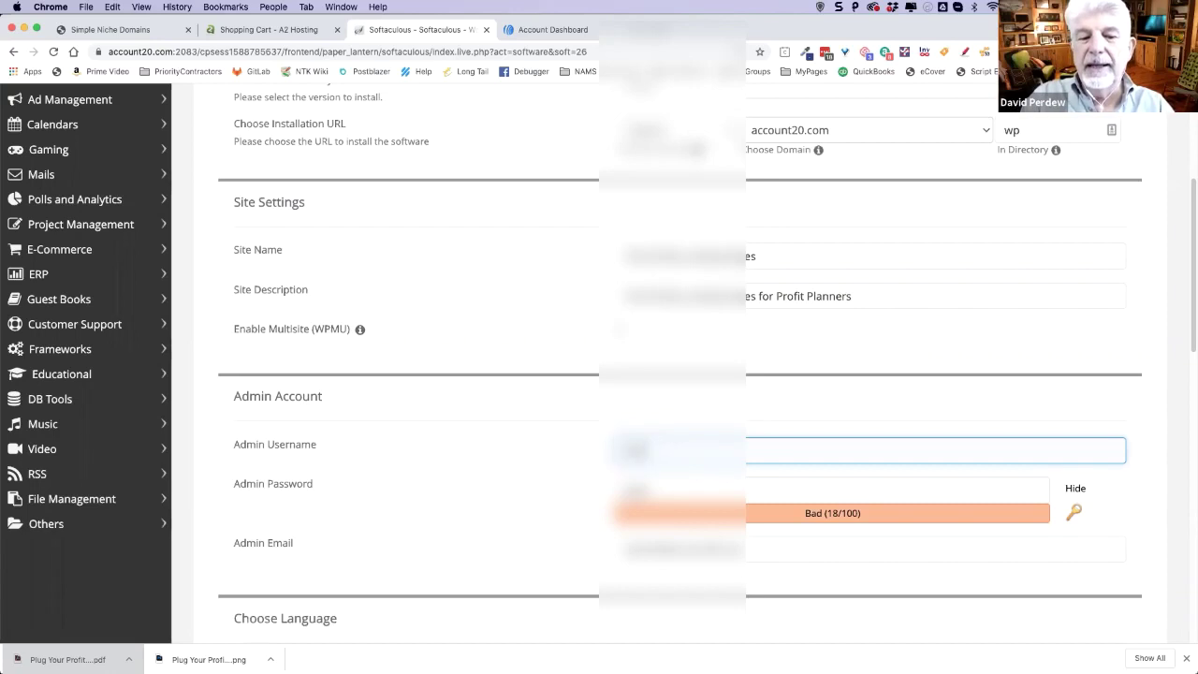
text(per)
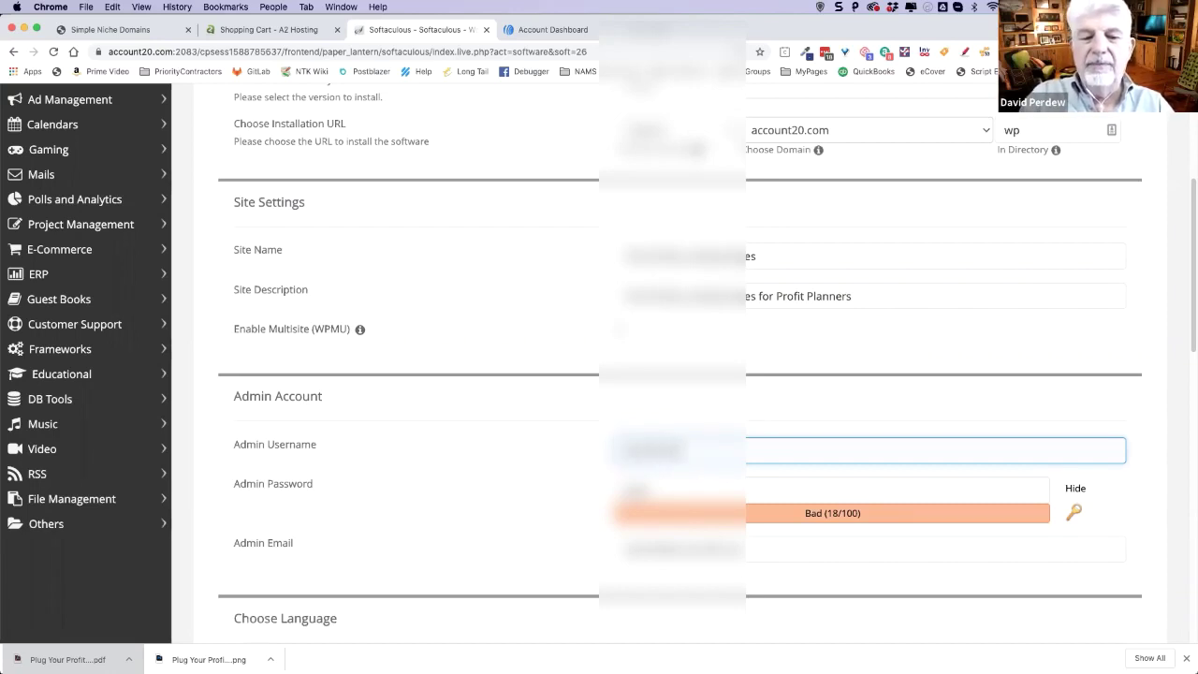
text(de)
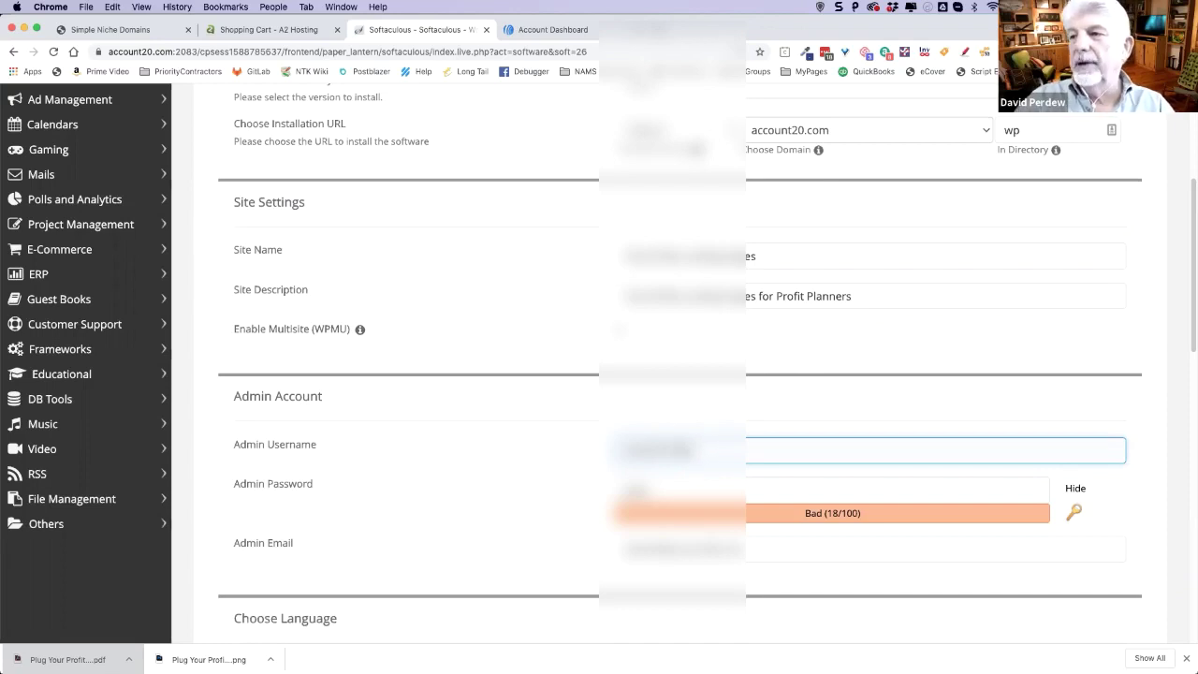
drag(700, 450, 613, 460)
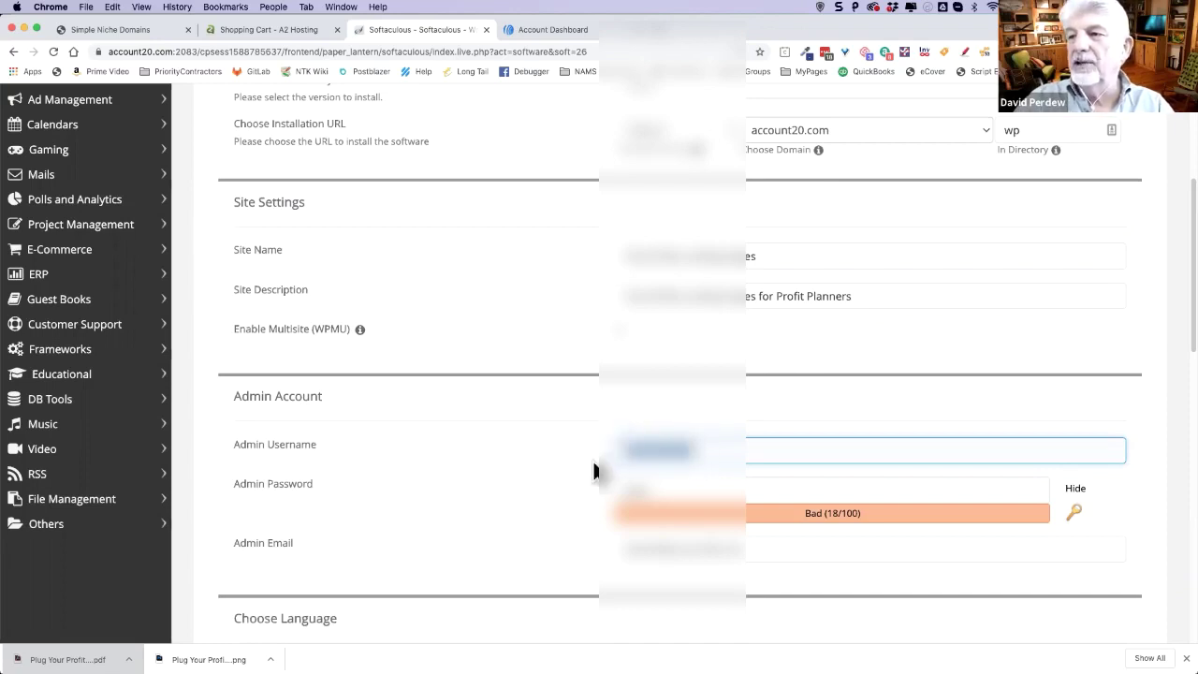
- Generate a random strong admin password (rated Strong, 91/100)
click(662, 490)
drag(677, 492, 609, 499)
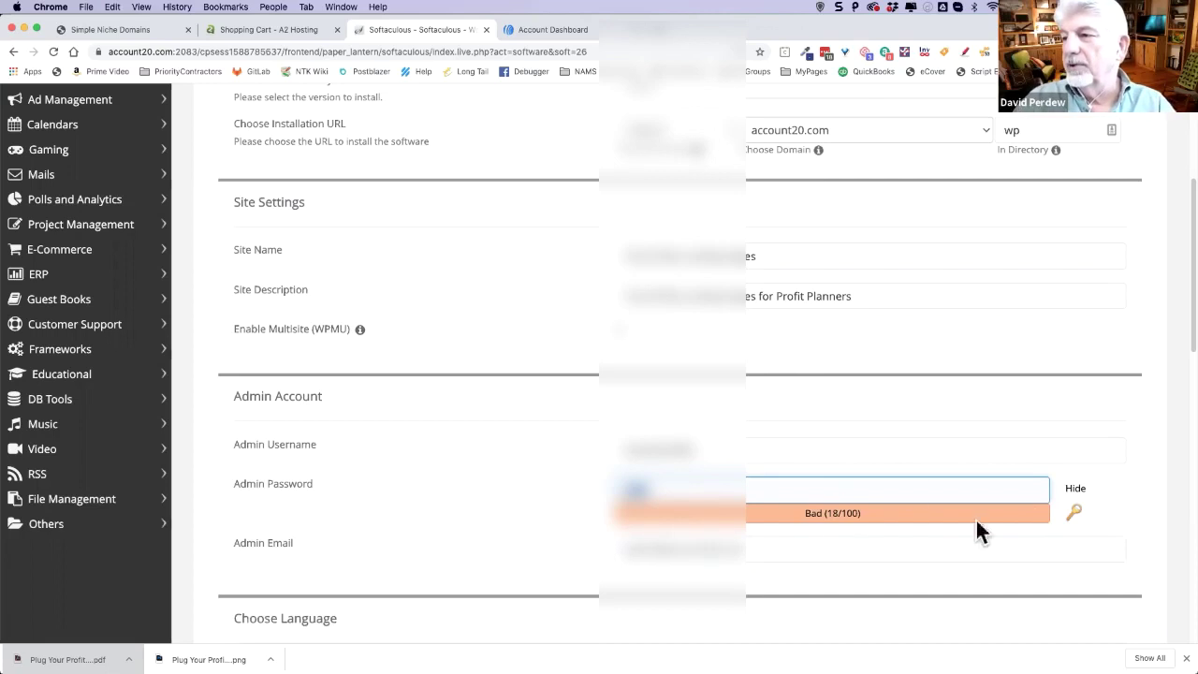
click(1078, 515)
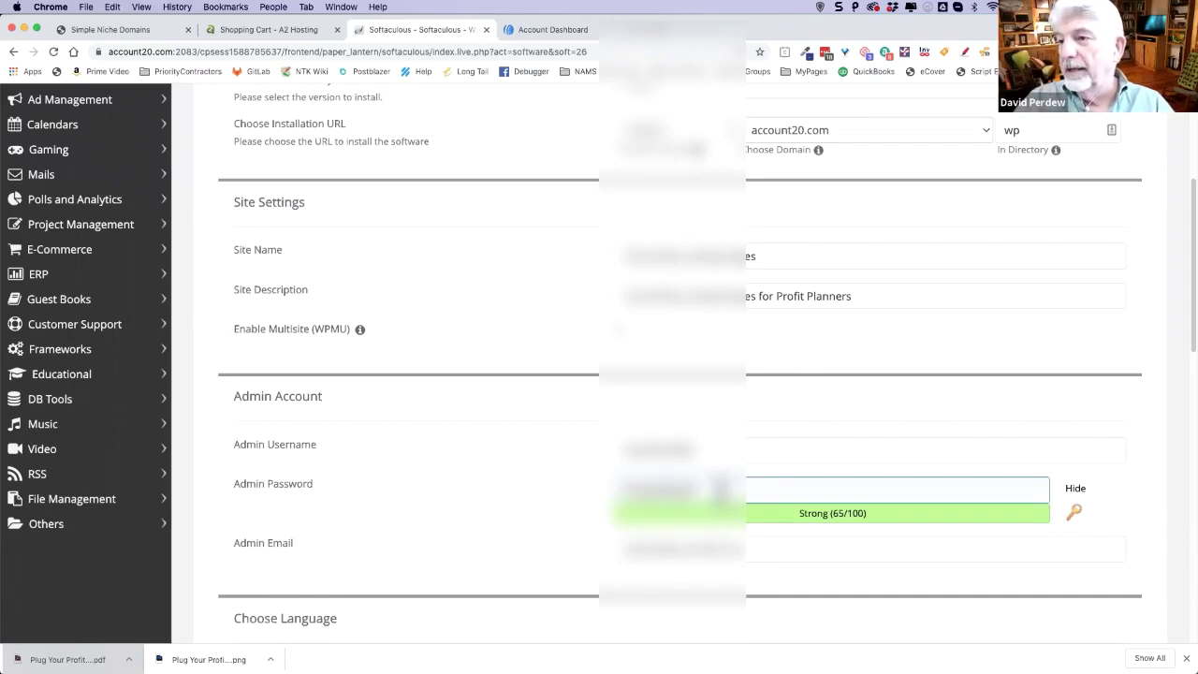
click(679, 451)
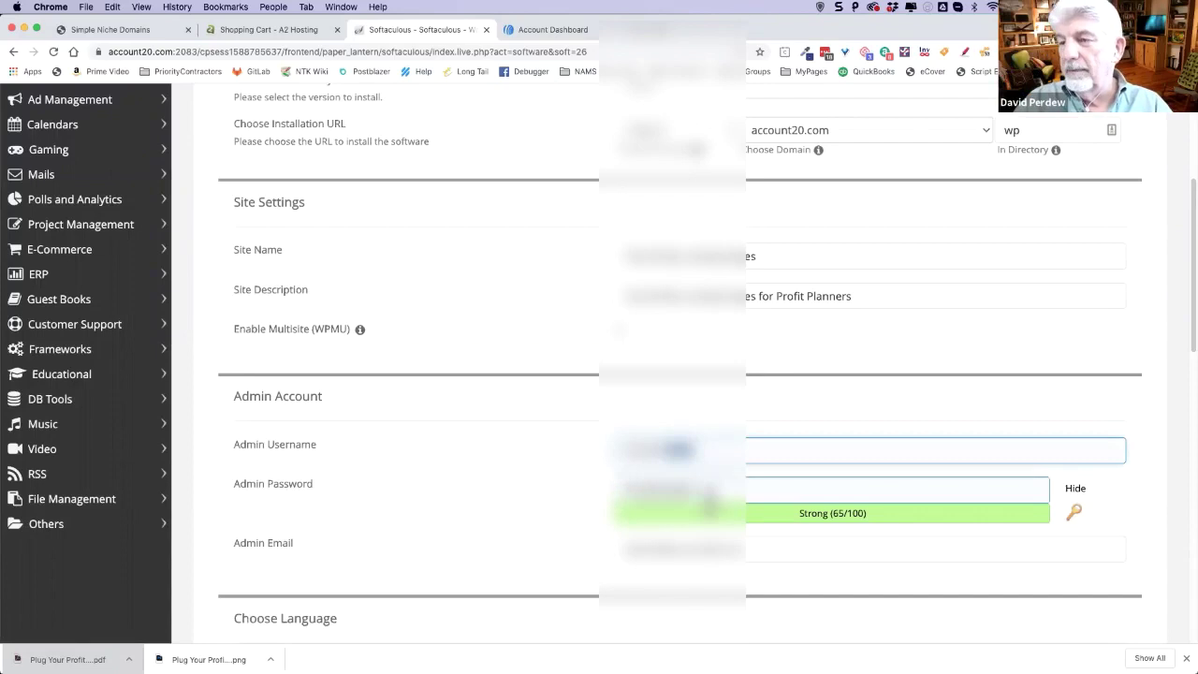
click(719, 487)
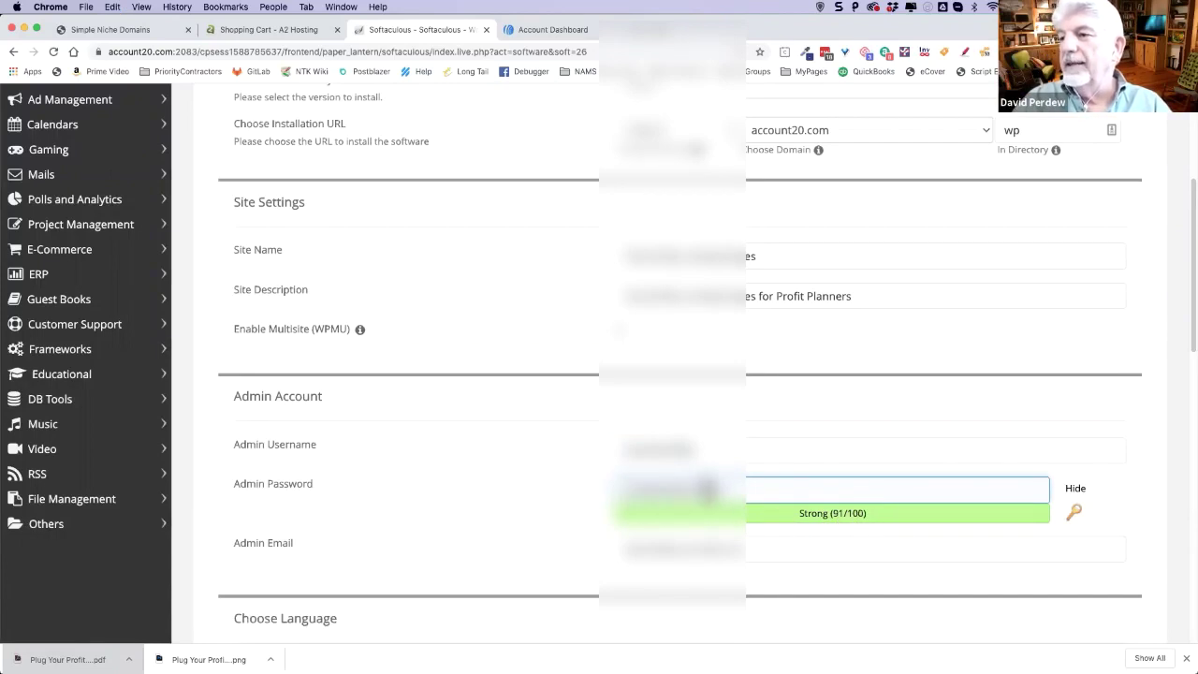
double_click(669, 488)
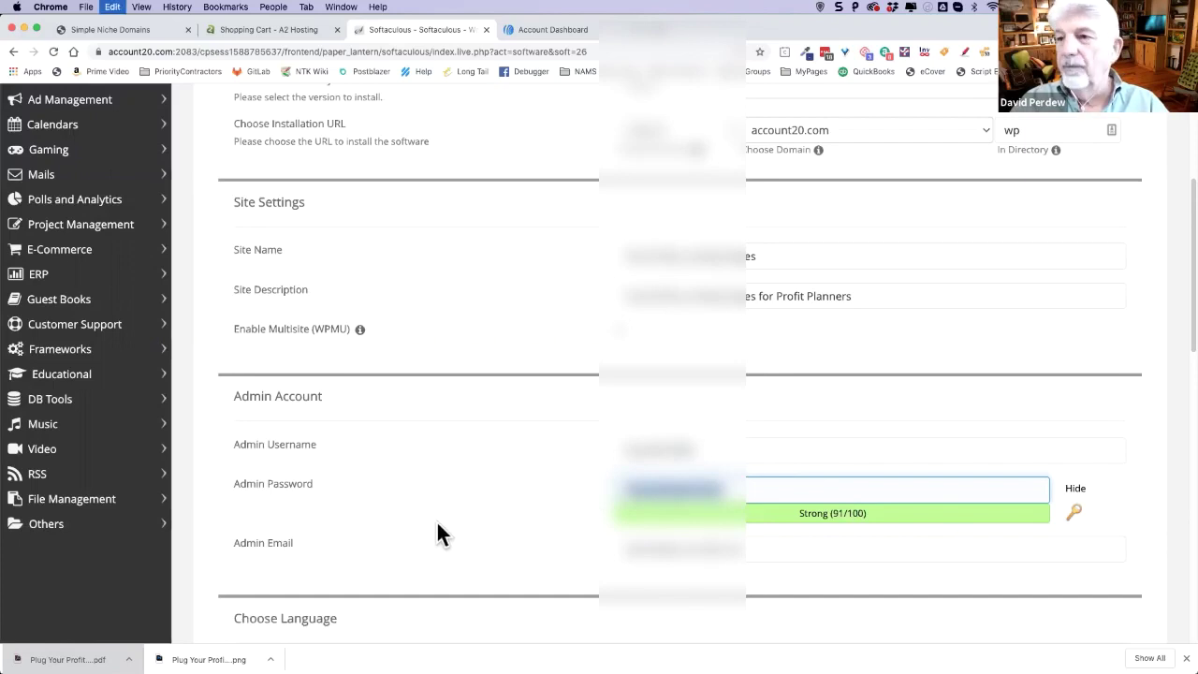
click(535, 528)
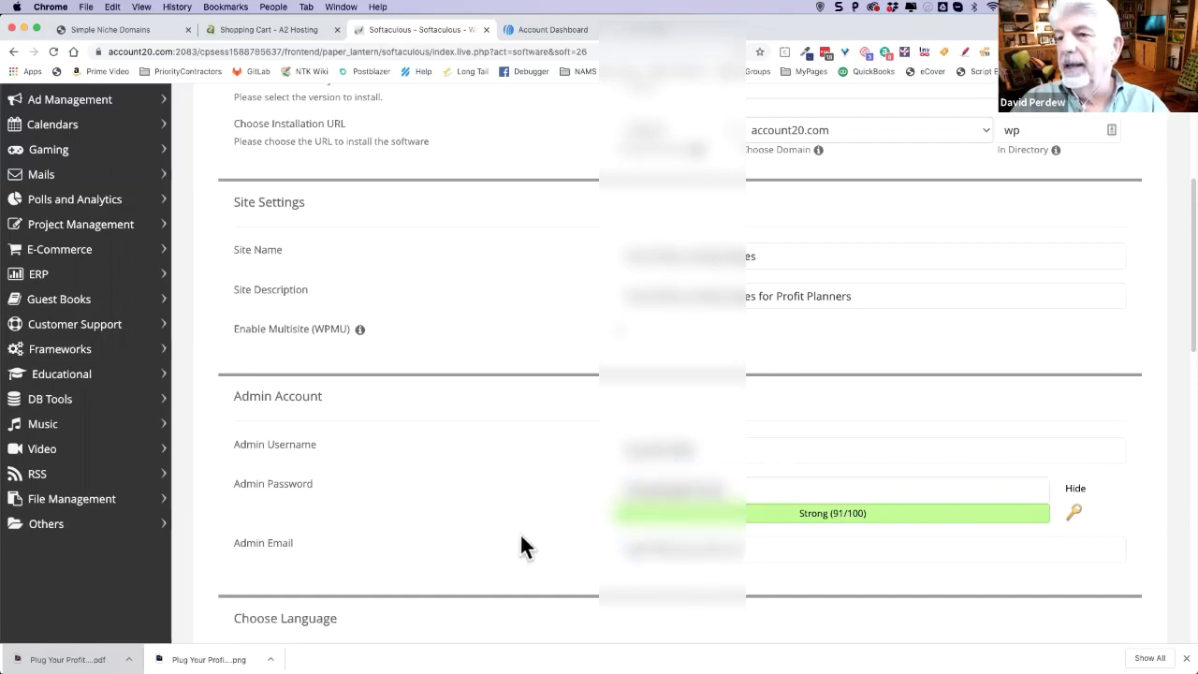
- Replace the admin e-mail with the account's address from the autofill suggestion
click(665, 548)
double_click(655, 549)
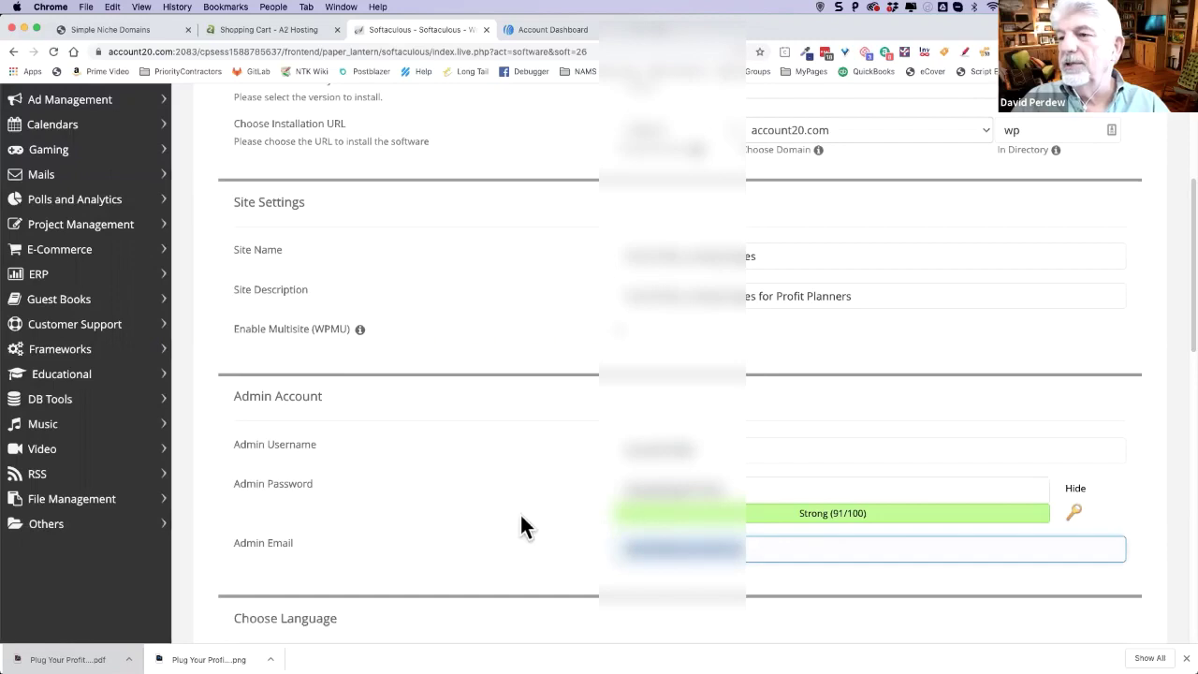
key(BackSpace)
text(davidpe)
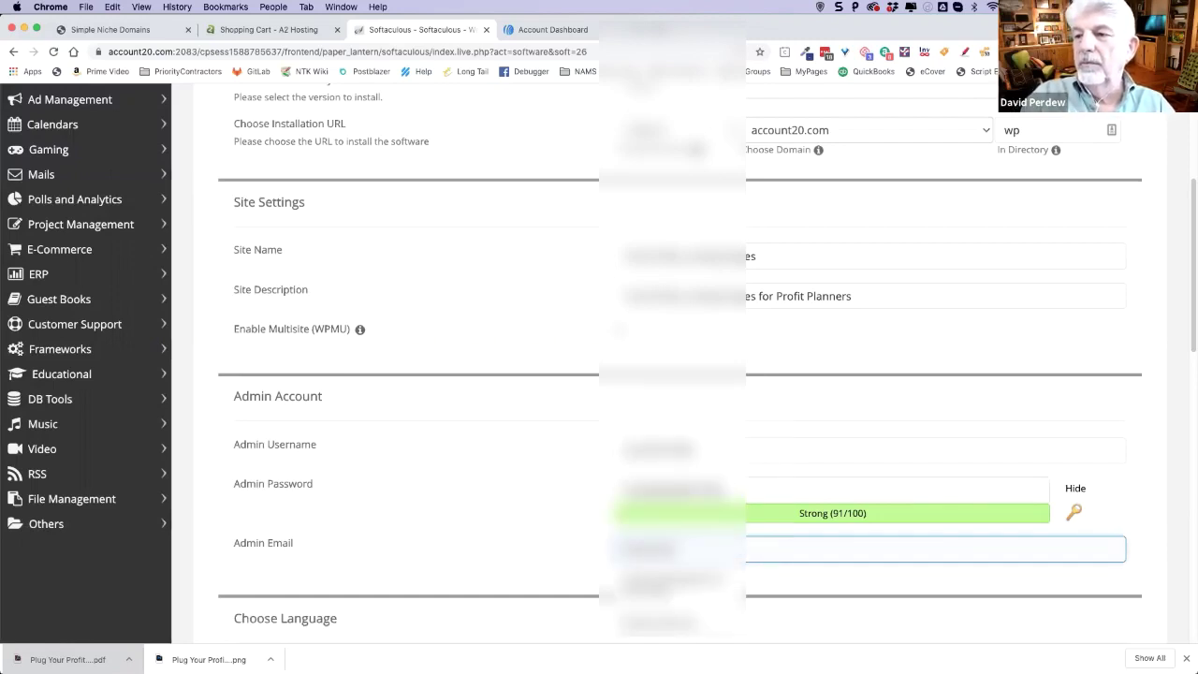
text(rd)
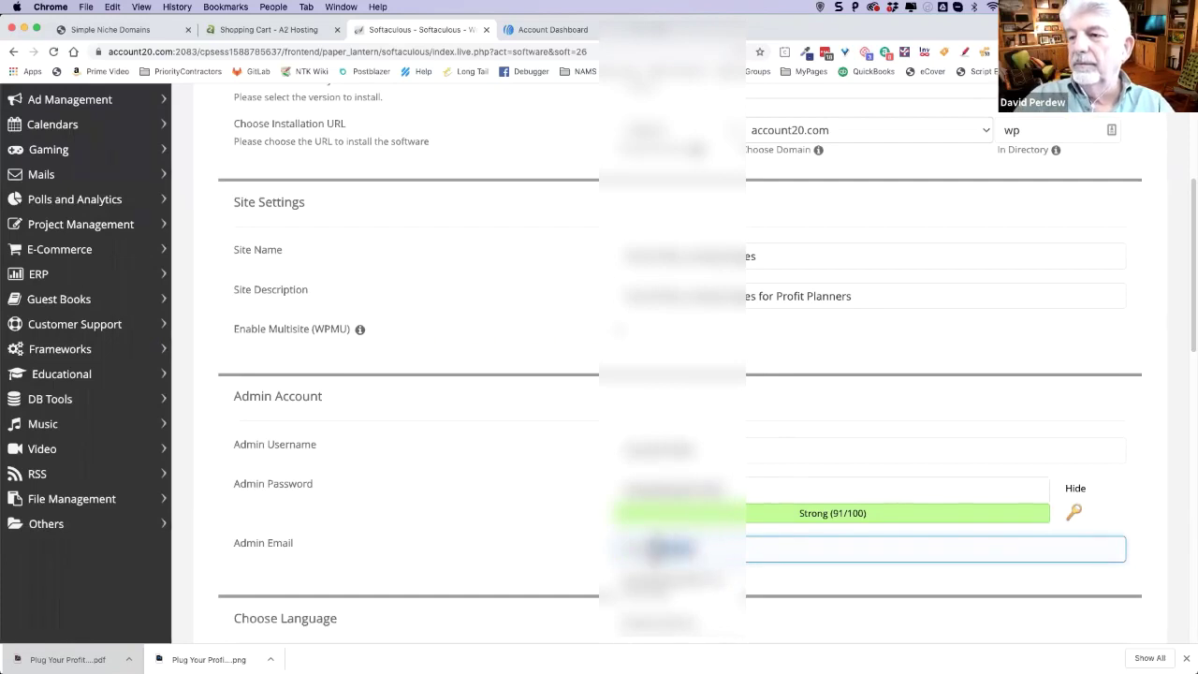
key(BackSpace)
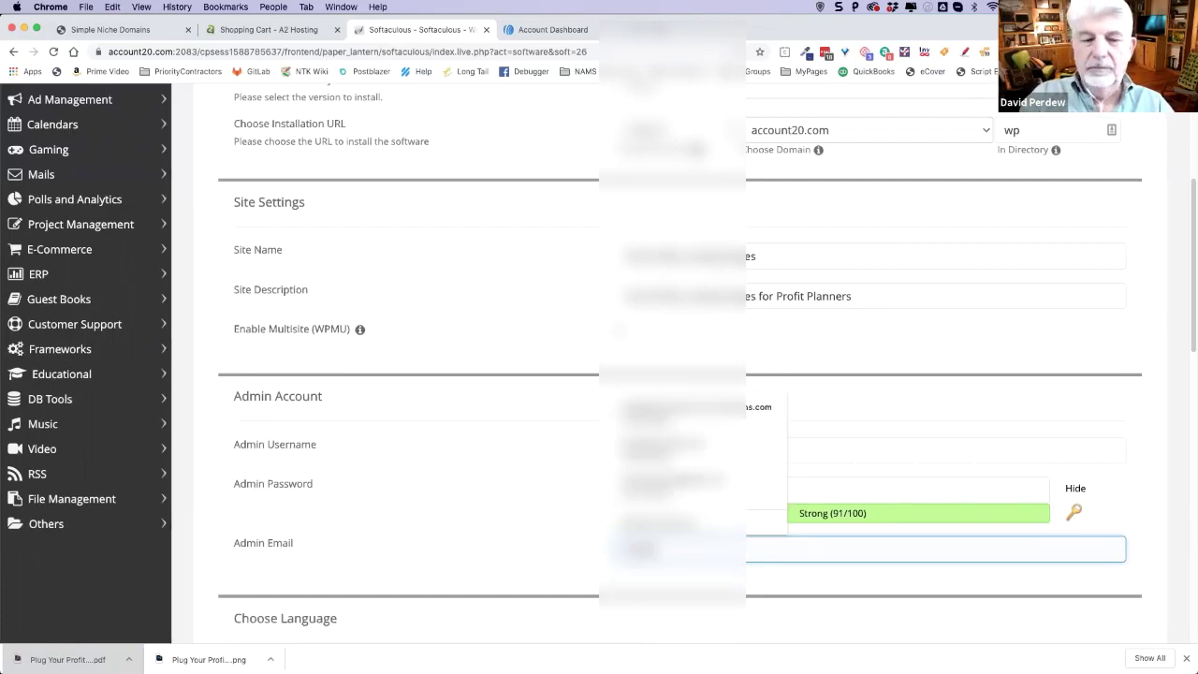
click(756, 517)
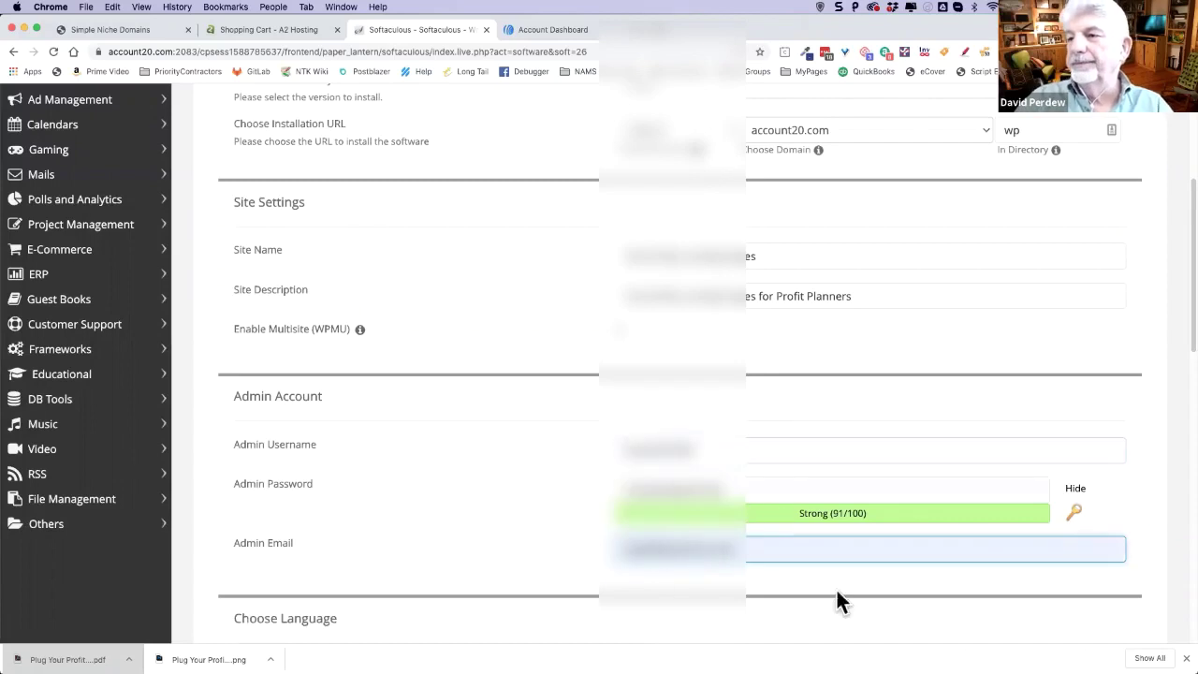
- Tick Classic Editor among the plugin choices, leaving Limit Login Attempts and wpCentral unticked
scroll(514, 537, down, 3)
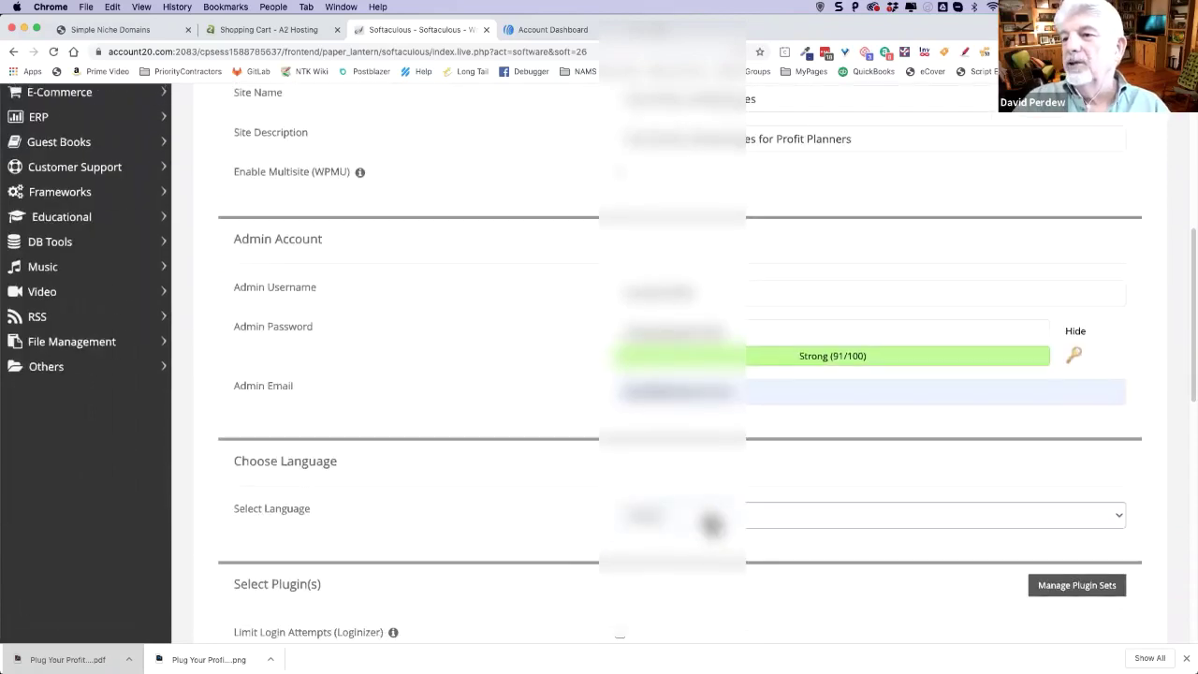
scroll(514, 541, down, 3)
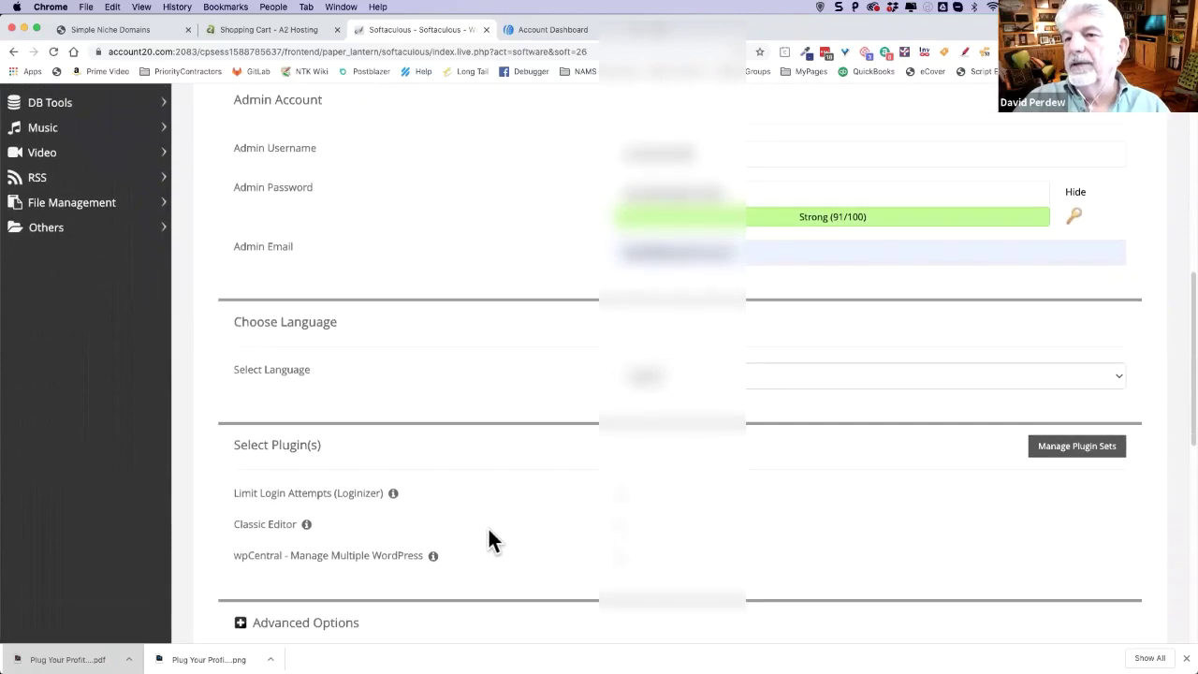
scroll(559, 435, down, 1)
scroll(450, 460, down, 1)
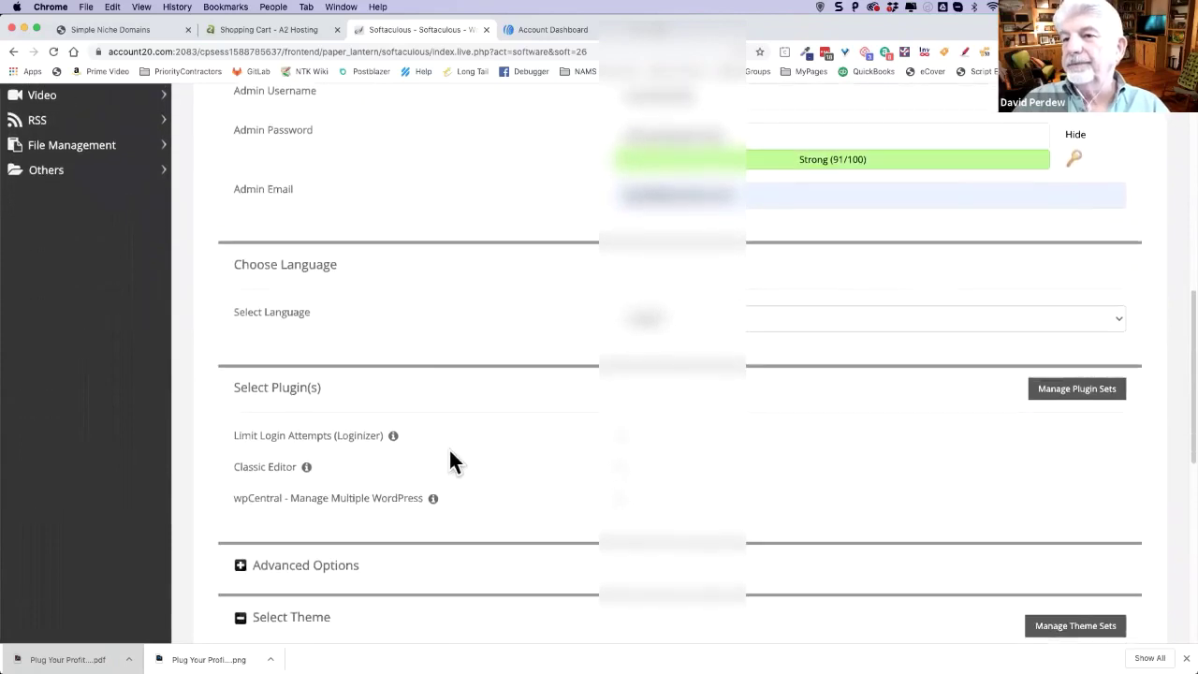
scroll(499, 440, down, 1)
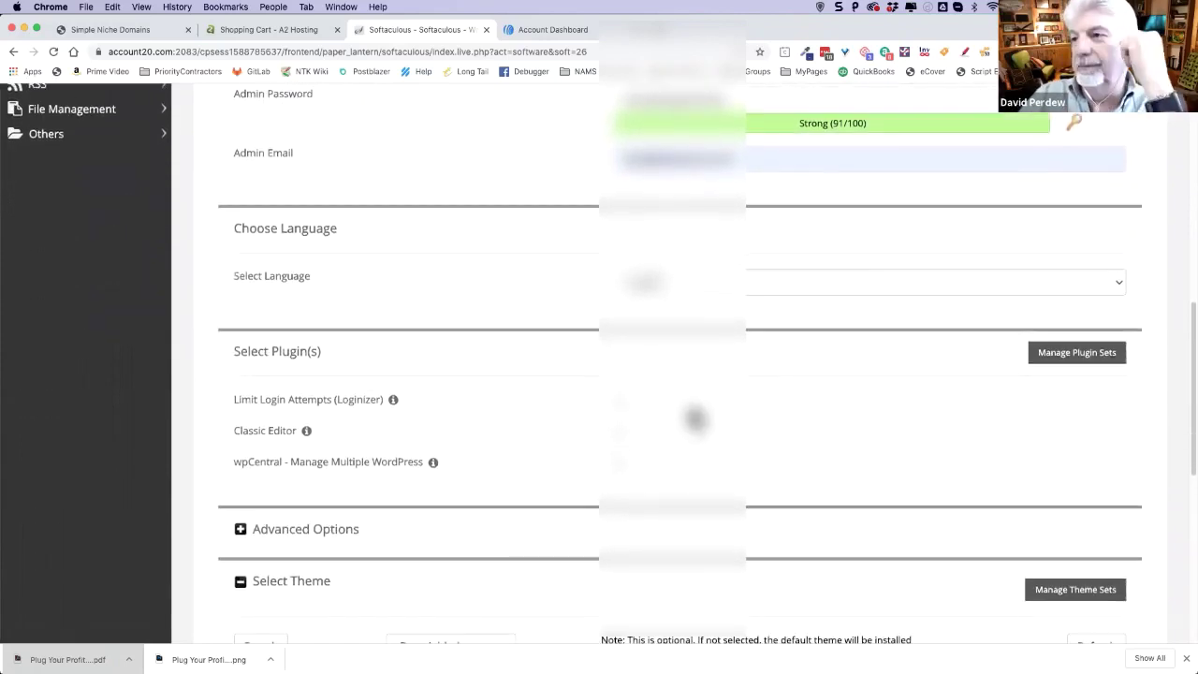
scroll(477, 448, down, 3)
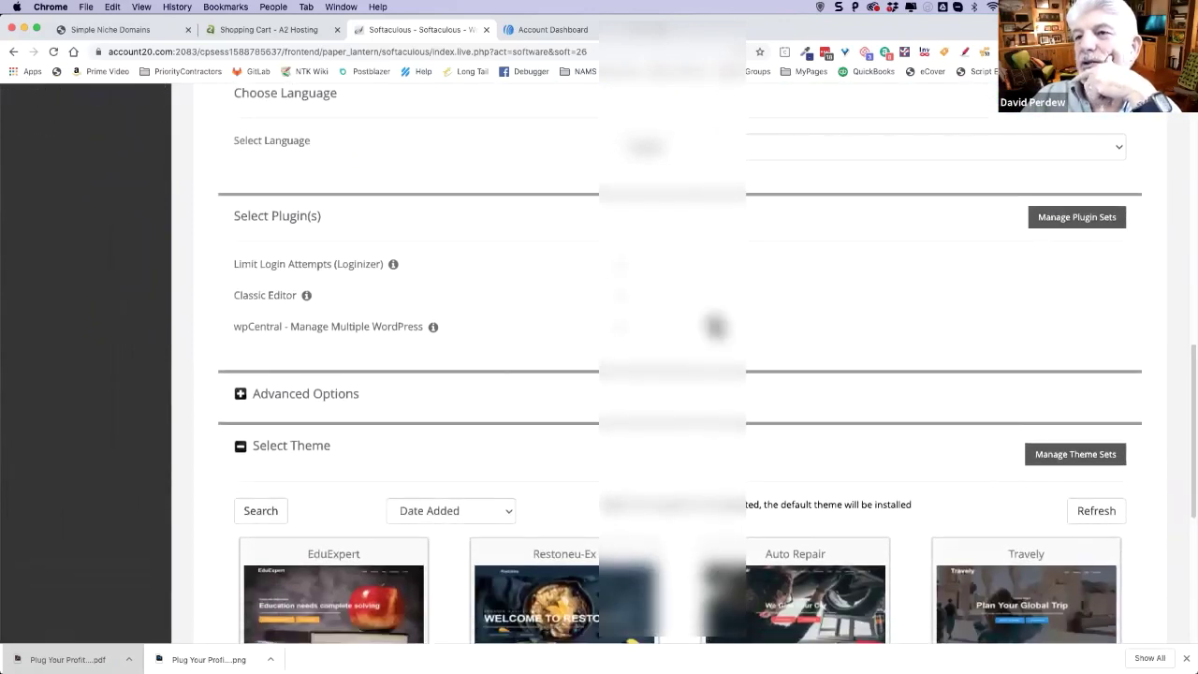
scroll(646, 386, down, 2)
click(620, 236)
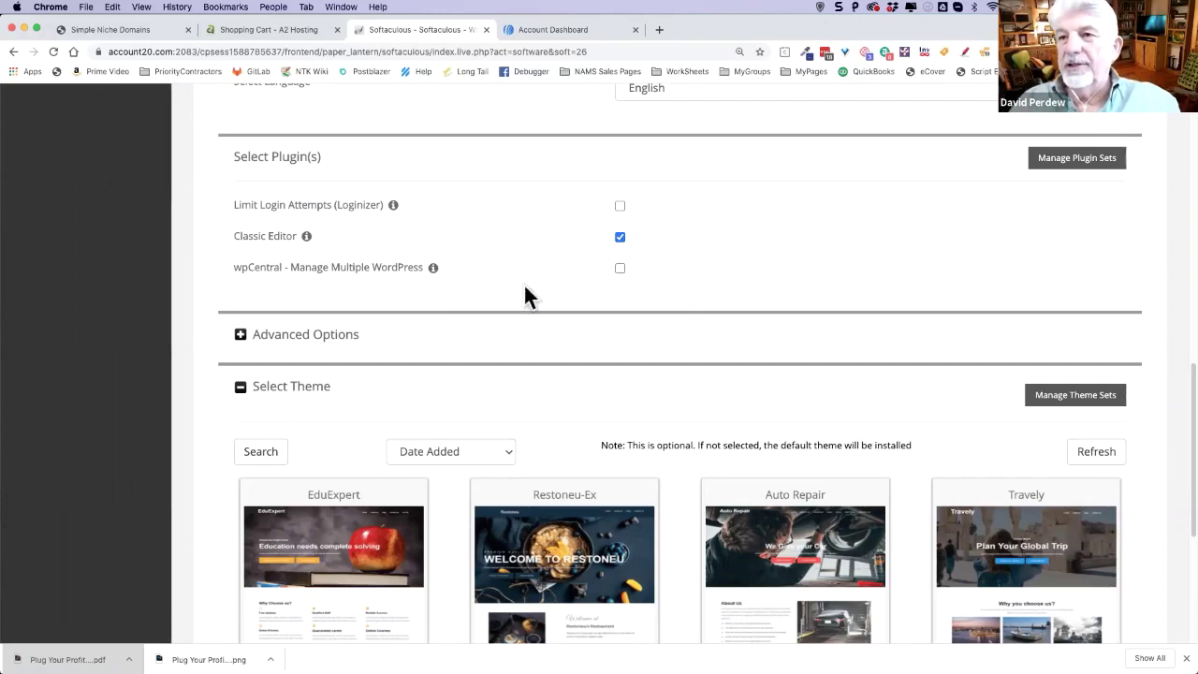
- Set Advanced Options to no auto-upgrade, weekly backups to a Local Folder, rotation 4
click(242, 335)
scroll(562, 339, down, 3)
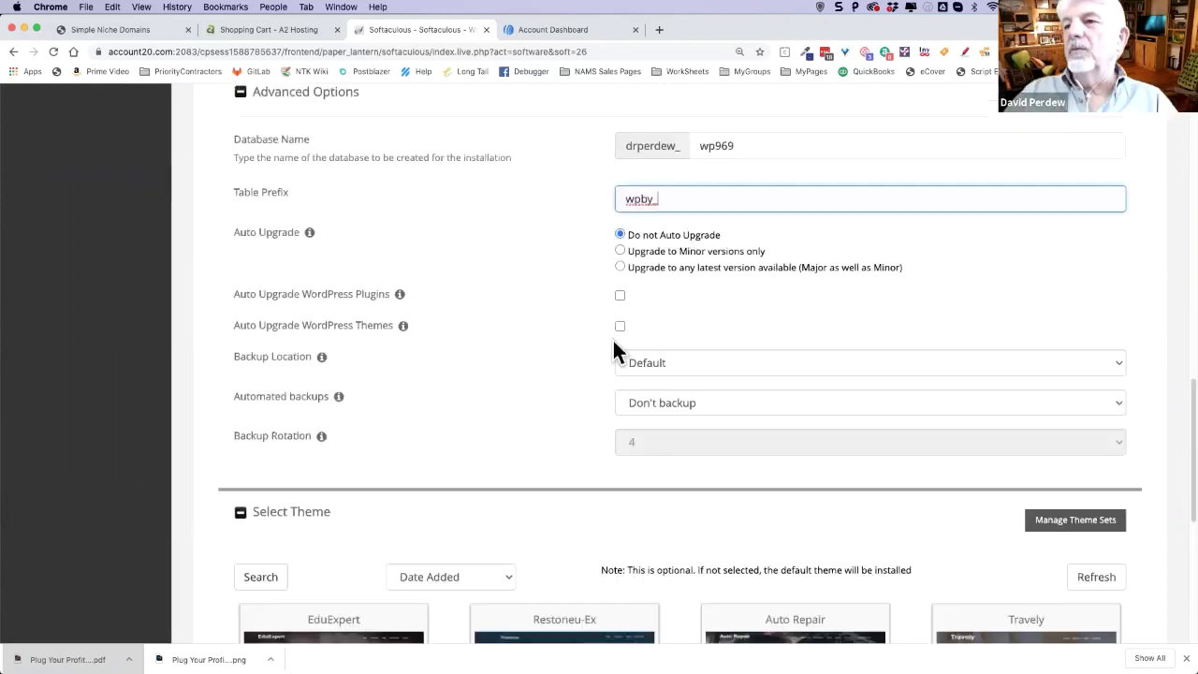
click(729, 369)
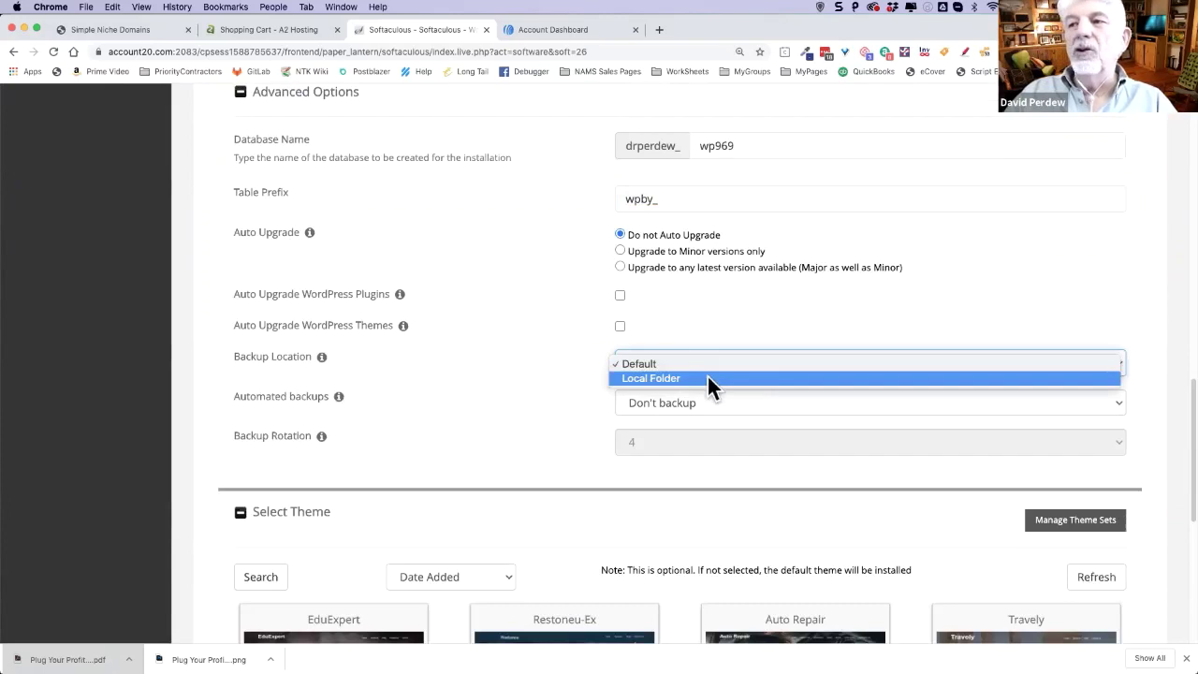
click(760, 331)
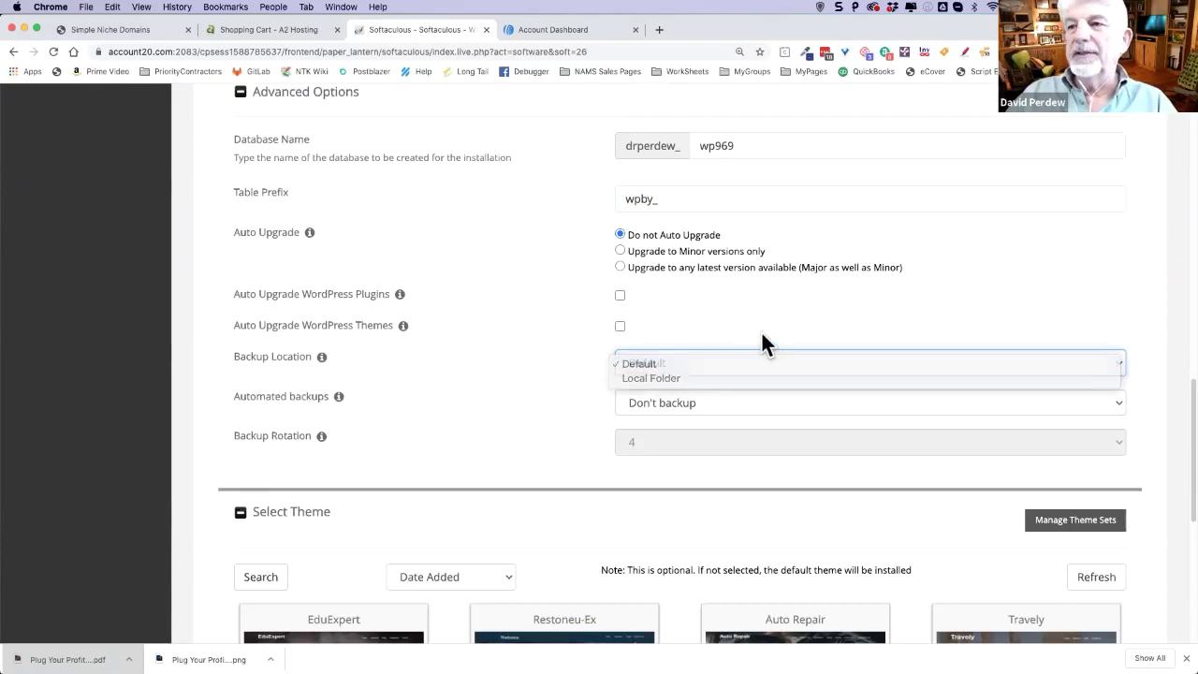
click(726, 402)
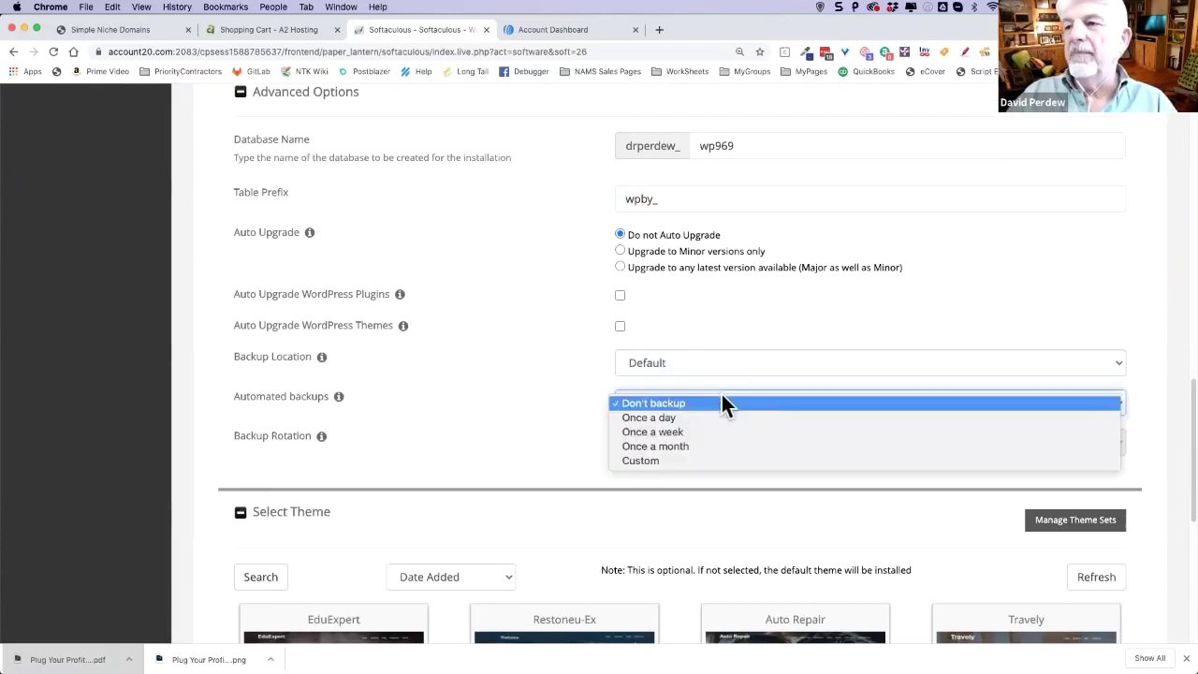
click(665, 428)
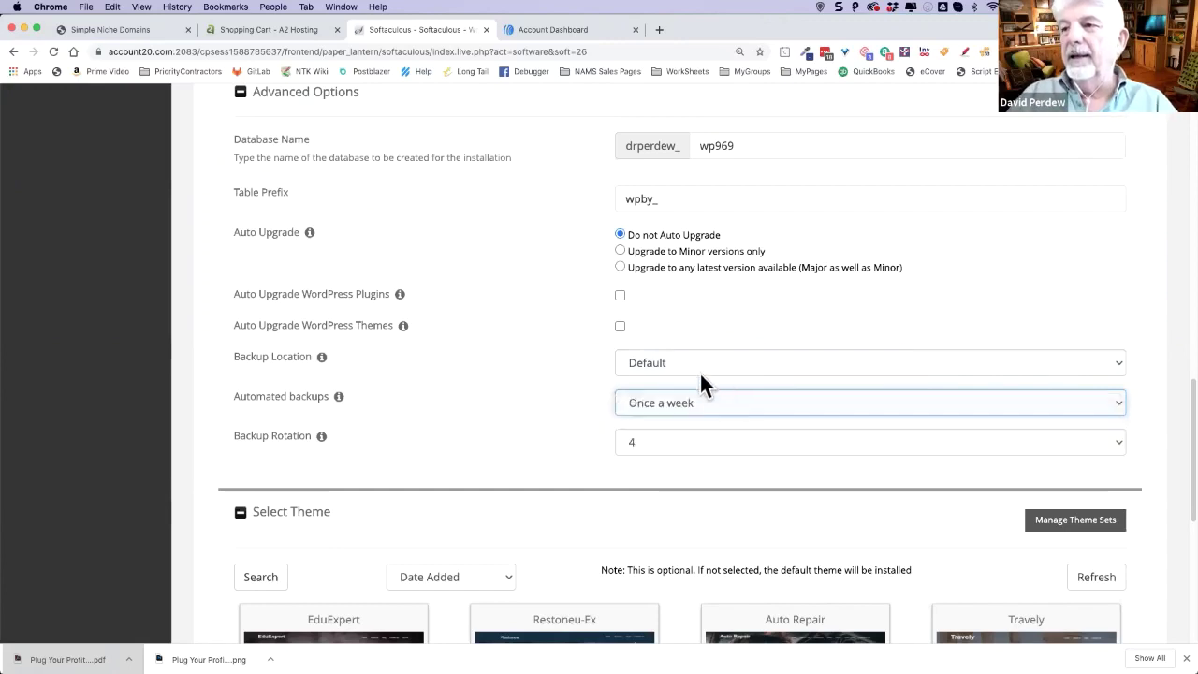
click(683, 364)
click(734, 379)
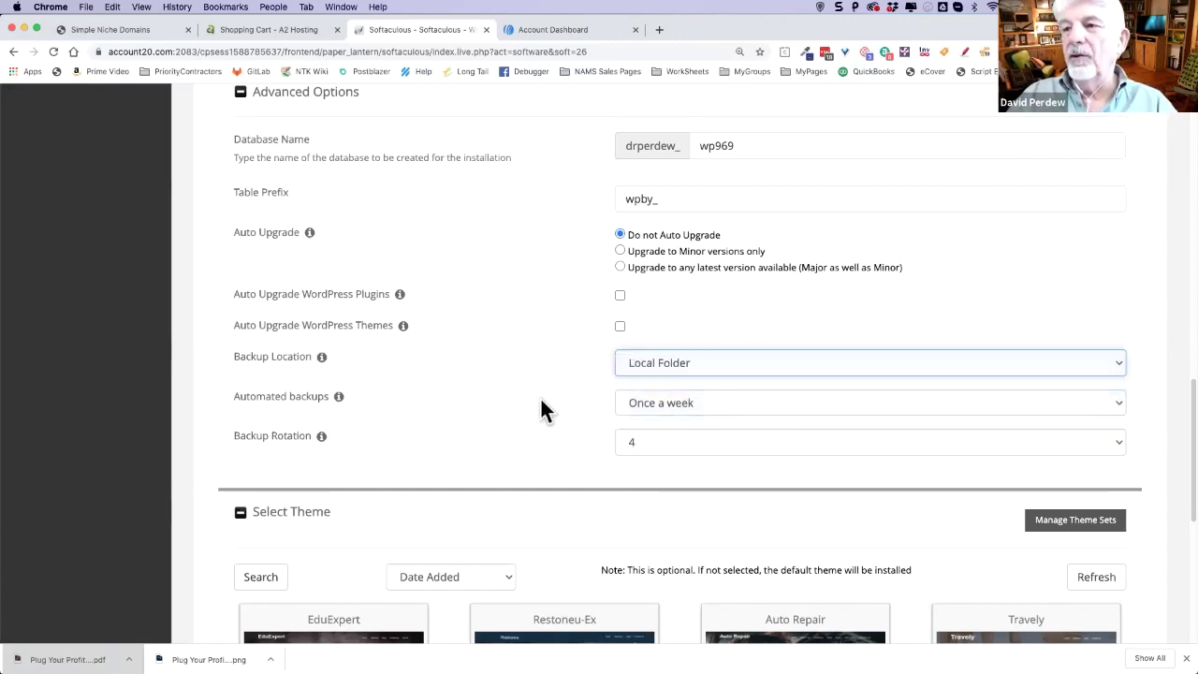
click(658, 443)
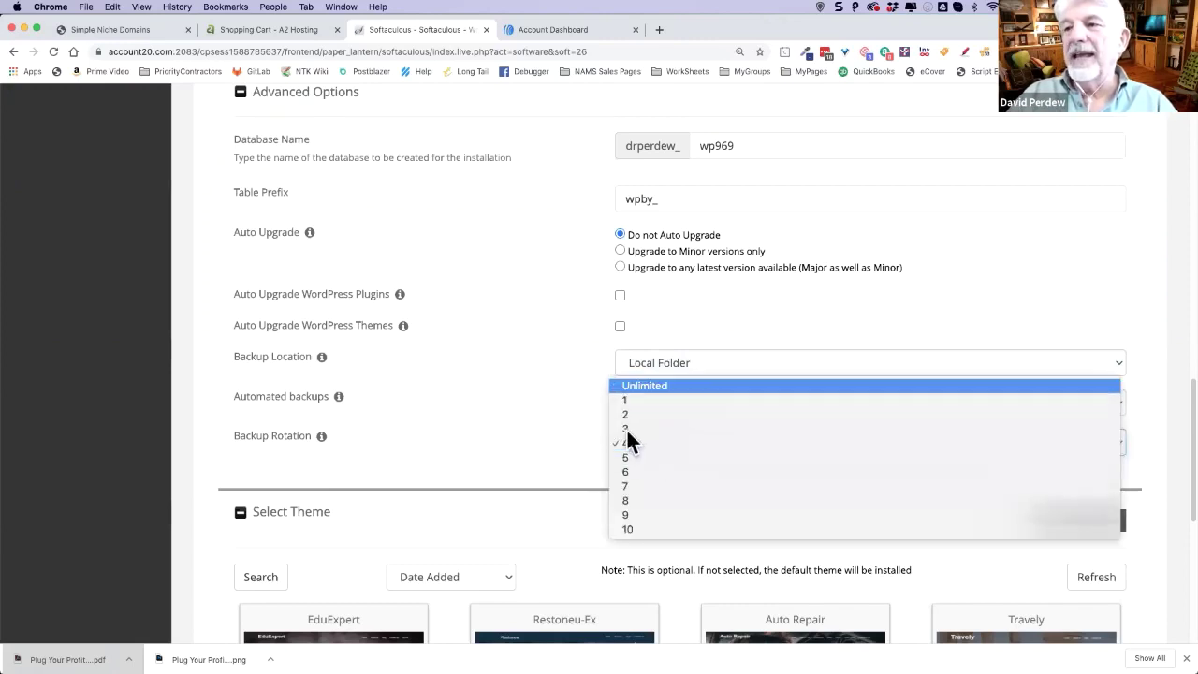
click(643, 443)
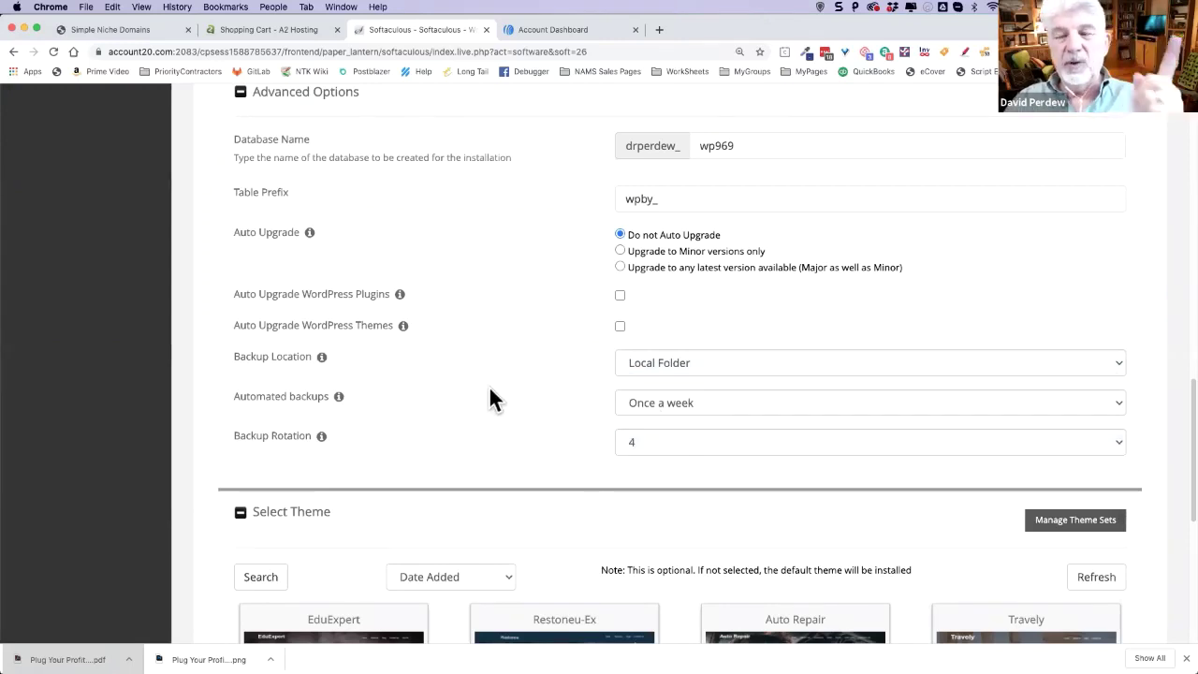
scroll(500, 403, down, 5)
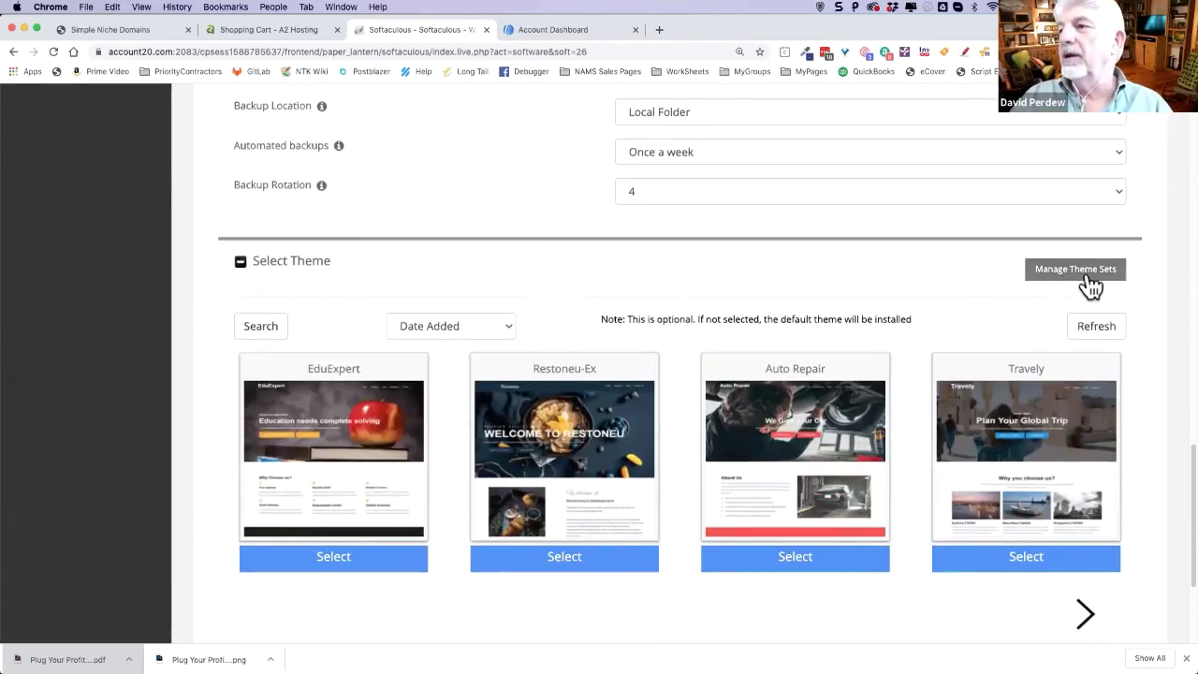
- Install WordPress at account20.com/wp without selecting a theme
scroll(805, 366, down, 4)
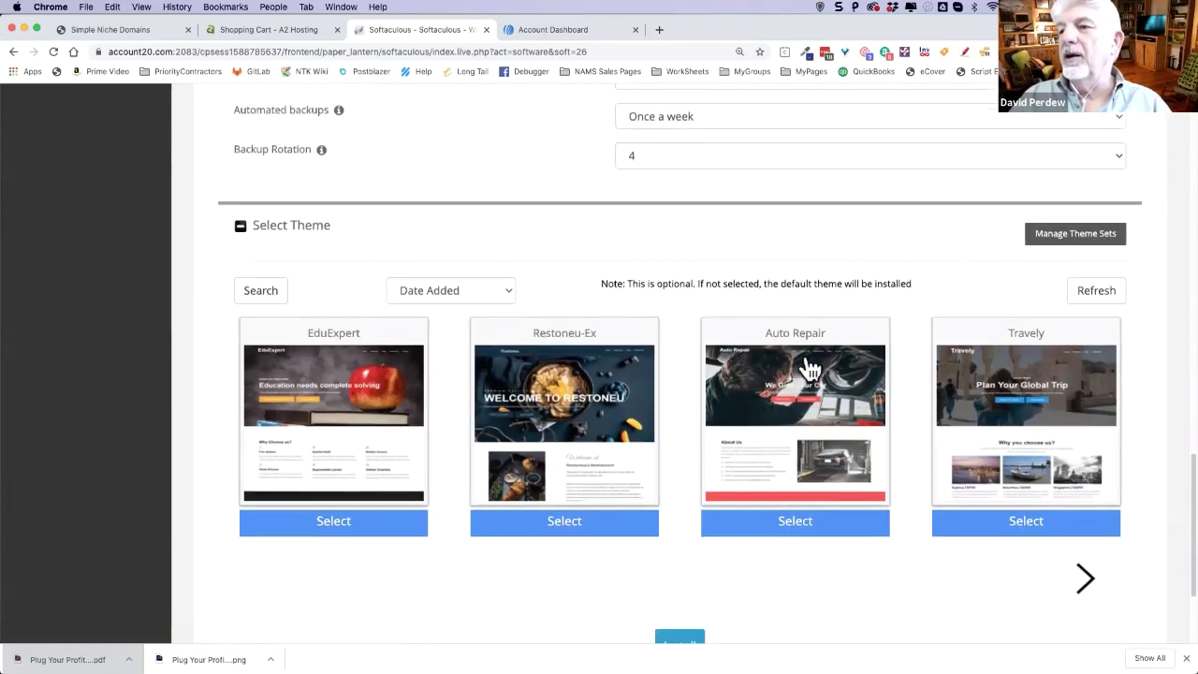
click(682, 480)
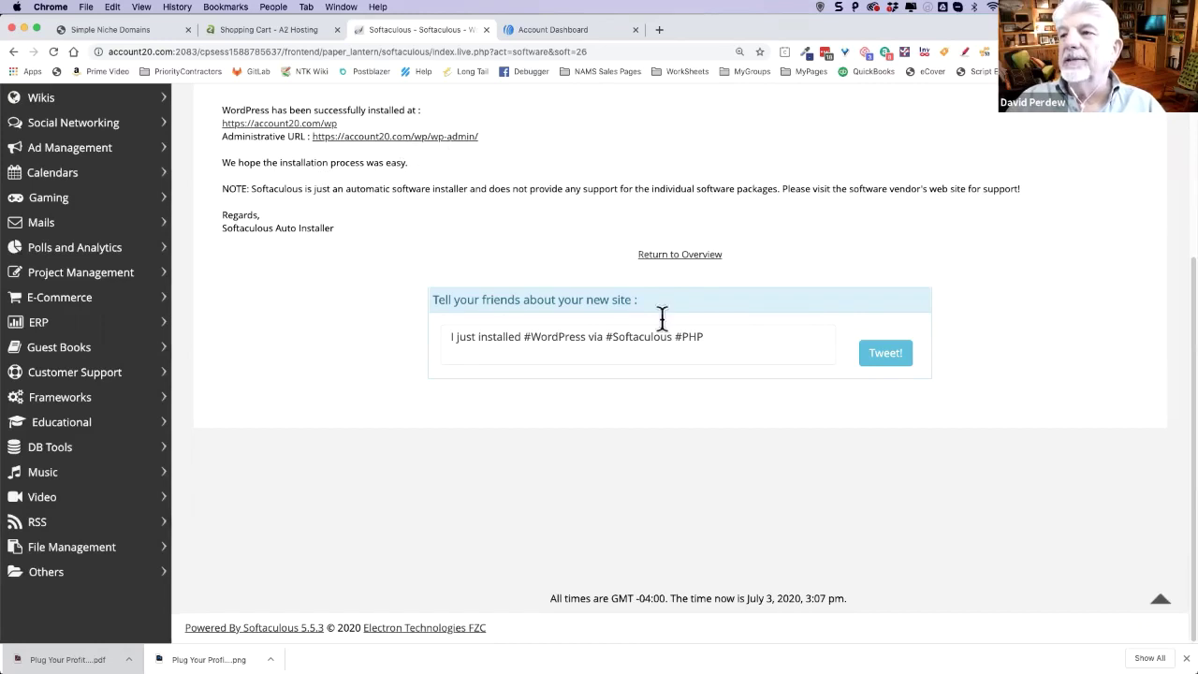
- Open the site's wp-admin Dashboard from the Administrative URL on the success page
click(377, 137)
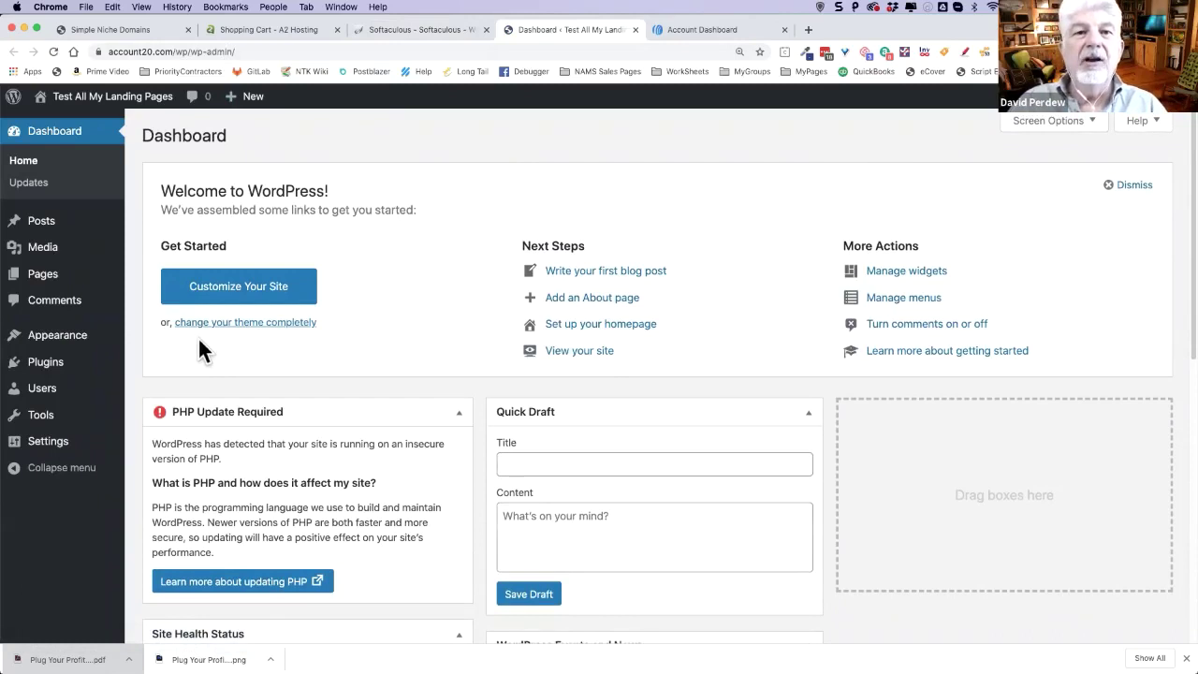
mouse_move(81, 376)
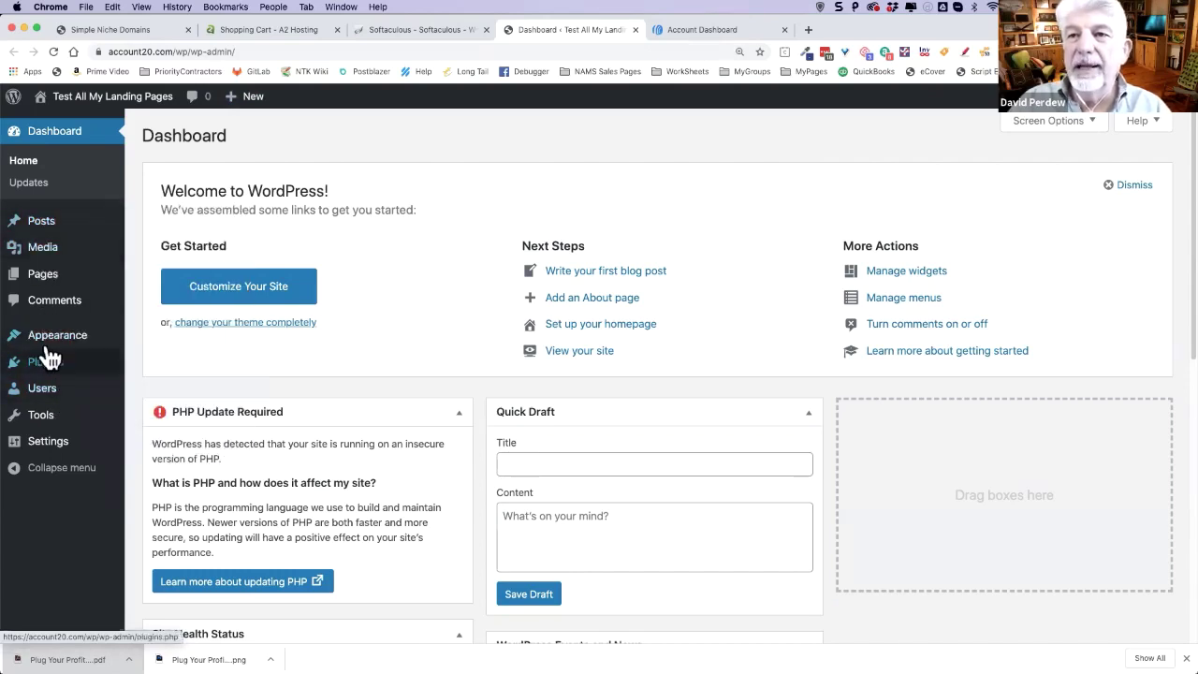
- Delete the Hello Dolly plugin, leaving Akismet and Classic Editor, then open a new browser tab
mouse_move(47, 367)
click(204, 366)
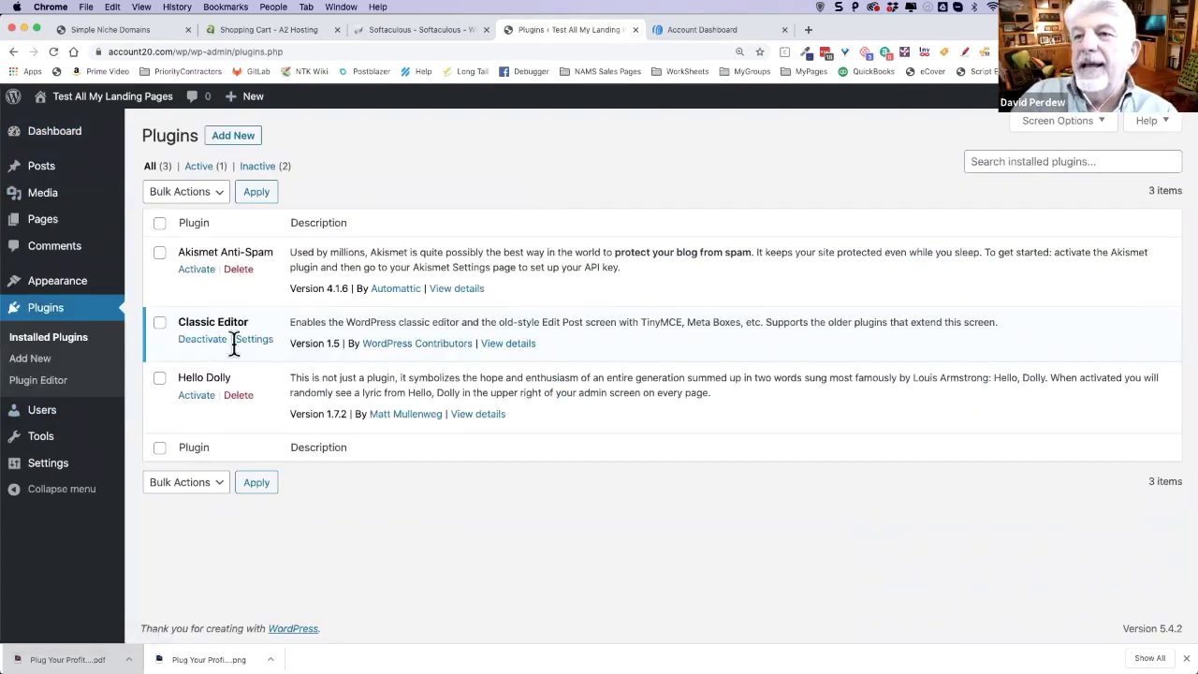
click(247, 397)
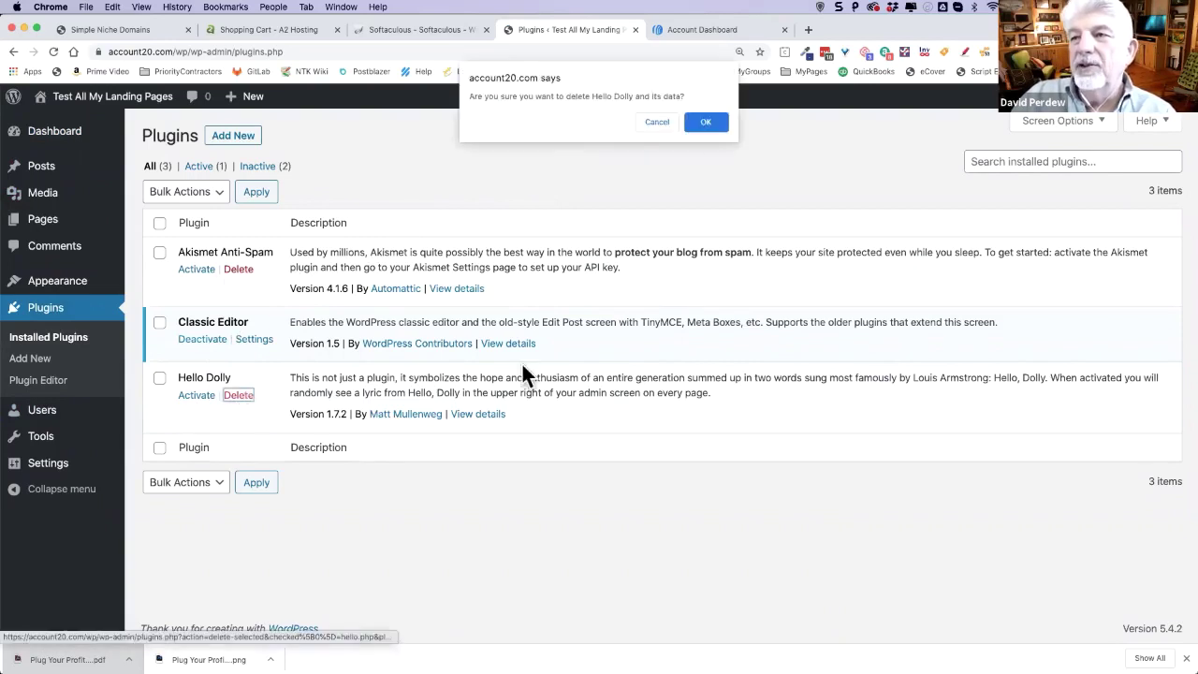
click(708, 121)
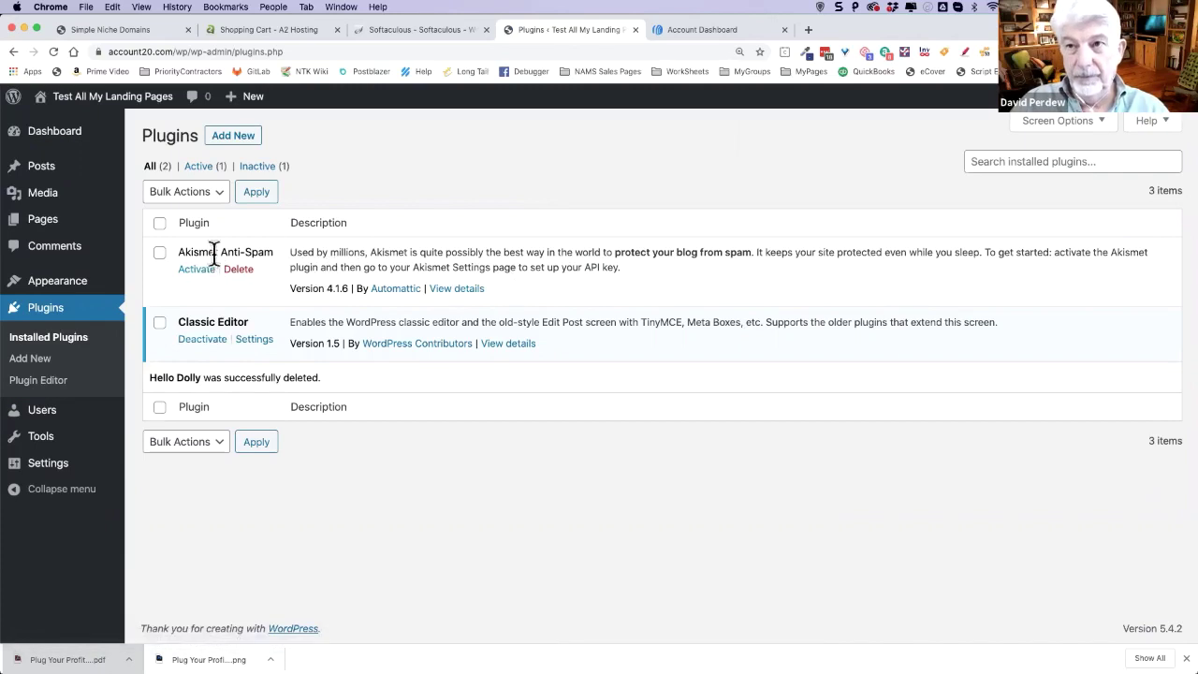
click(96, 341)
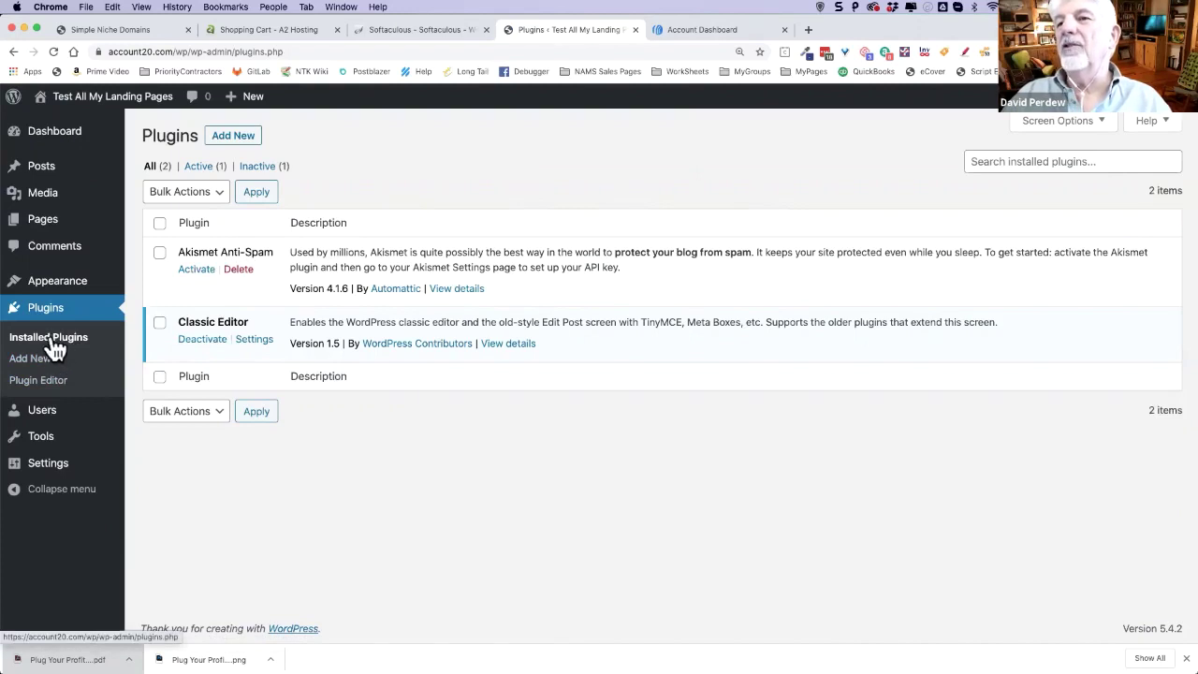
click(809, 30)
click(443, 54)
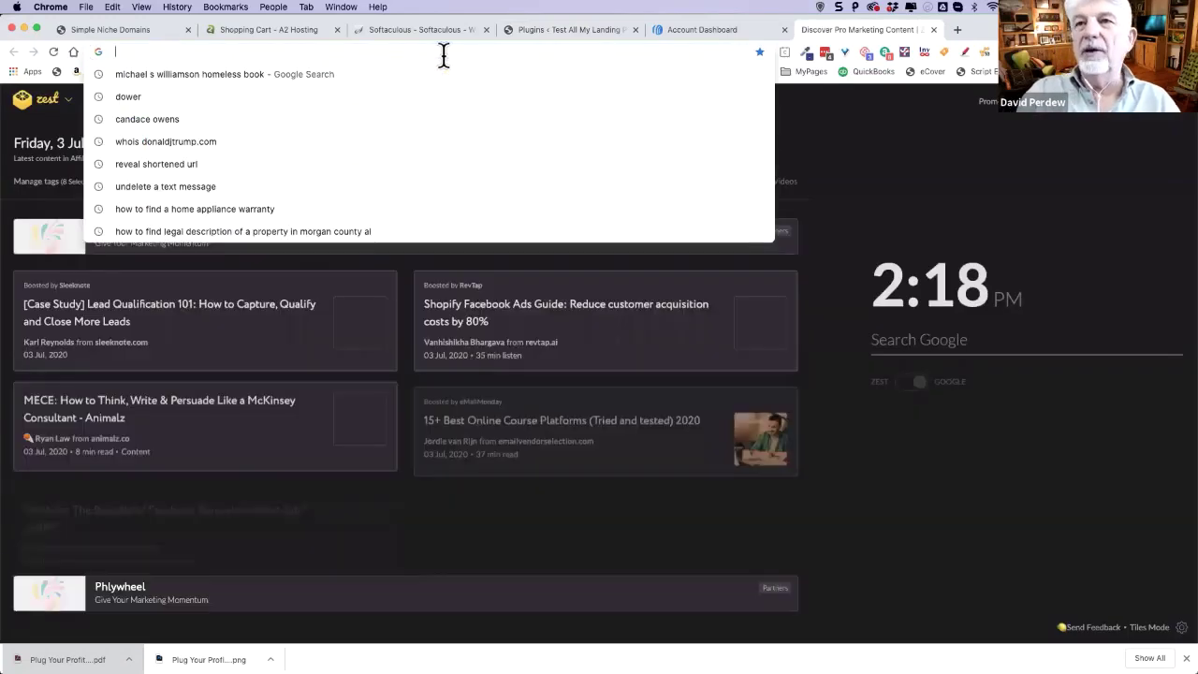
- Go to learn.mynams.com and open the NAMS Software Resource Library listing Beaver Builder
text(leanr)
key(BackSpace)
key(BackSpace)
text(r)
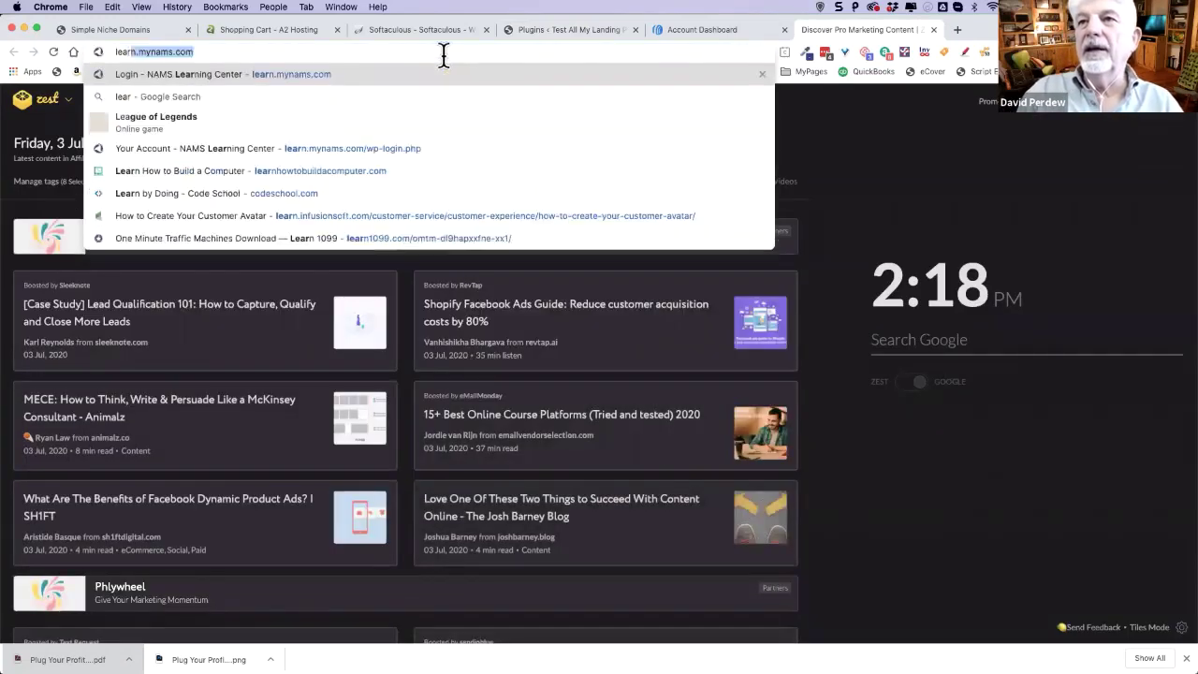
text(n.myn)
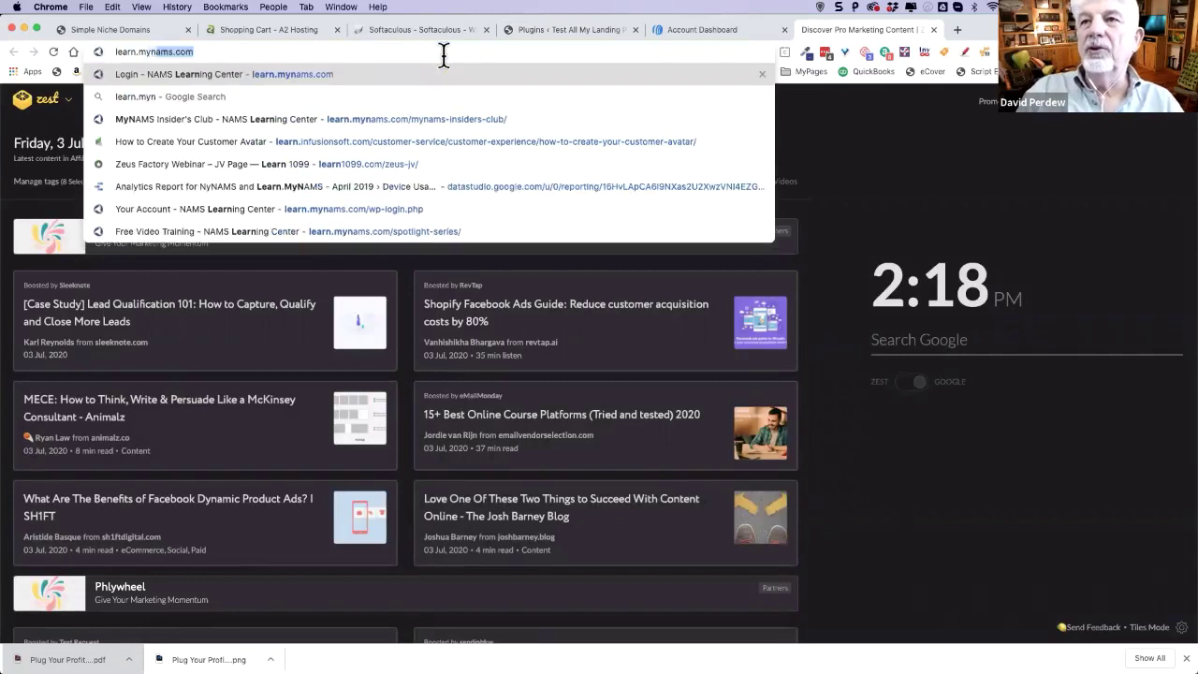
text(ams.com)
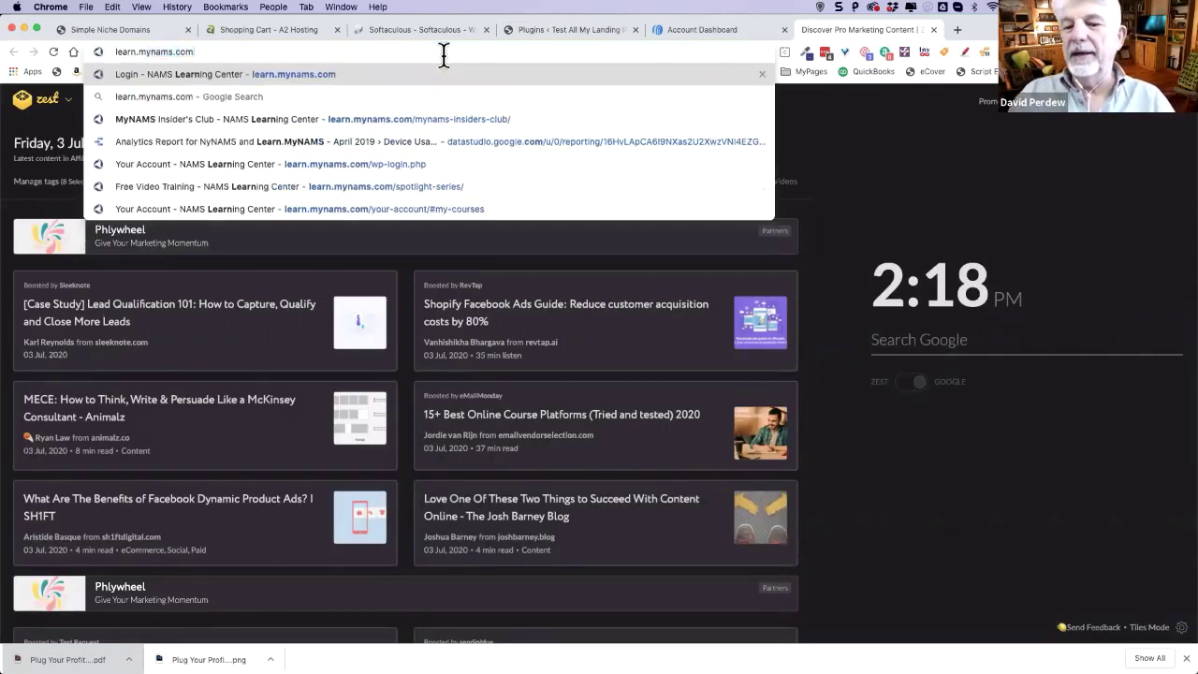
key(Return)
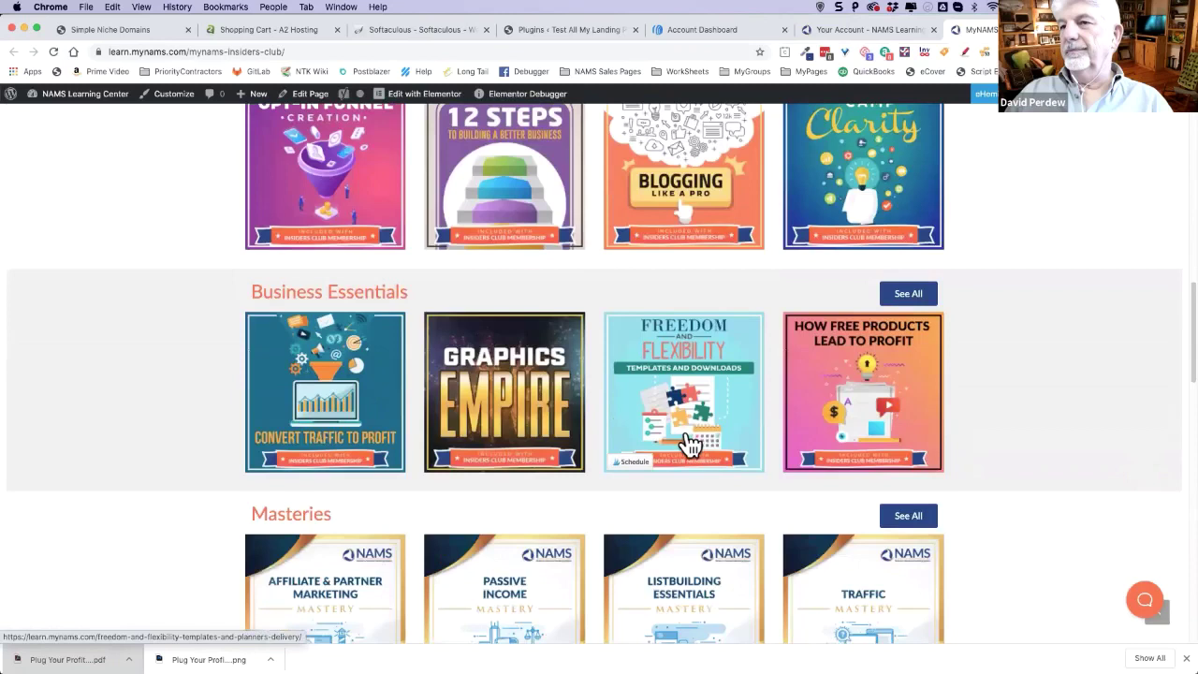
scroll(689, 445, down, 10)
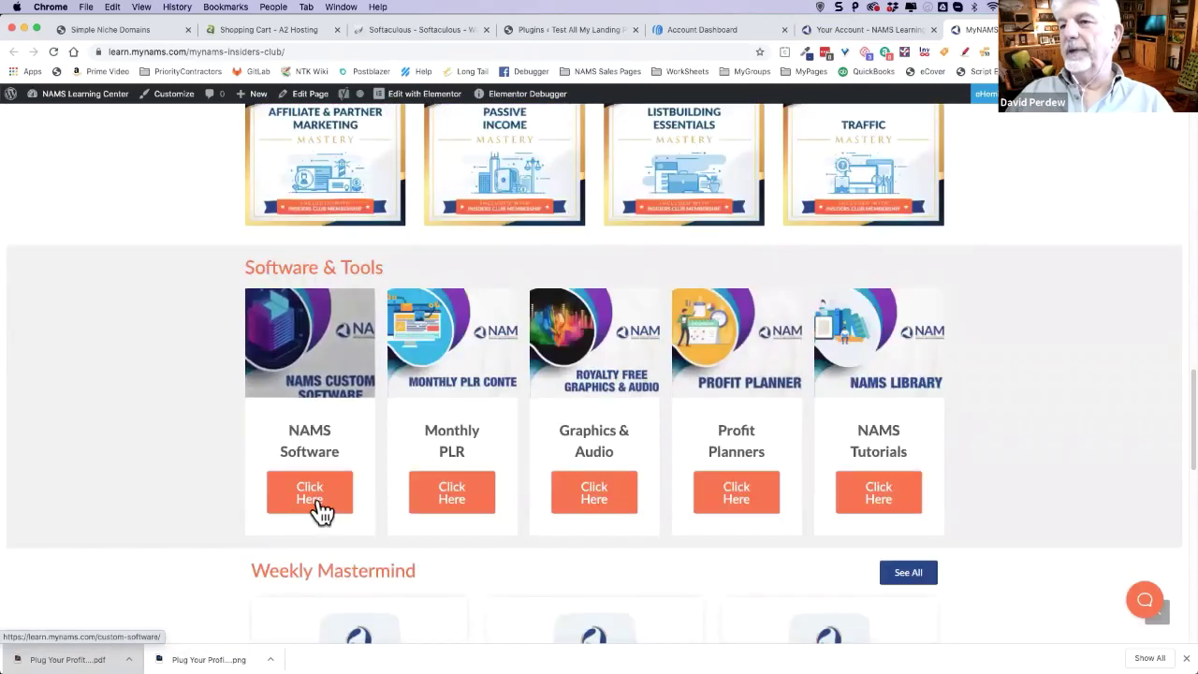
click(317, 508)
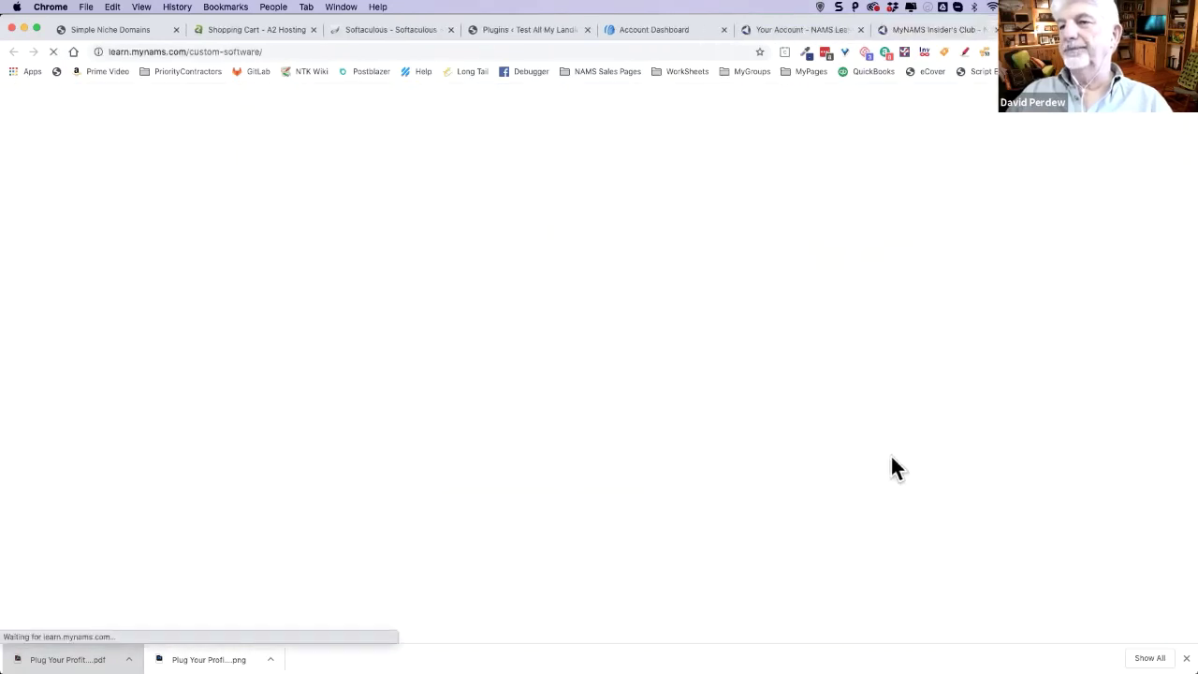
scroll(1020, 402, down, 4)
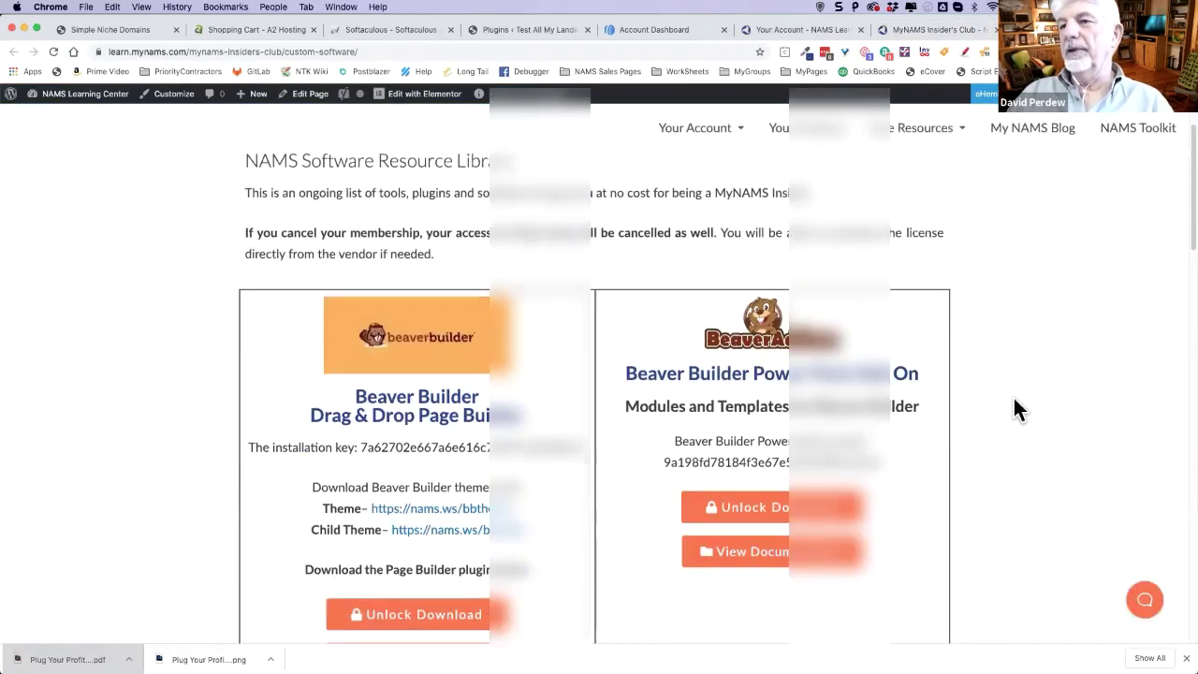
scroll(1016, 403, down, 1)
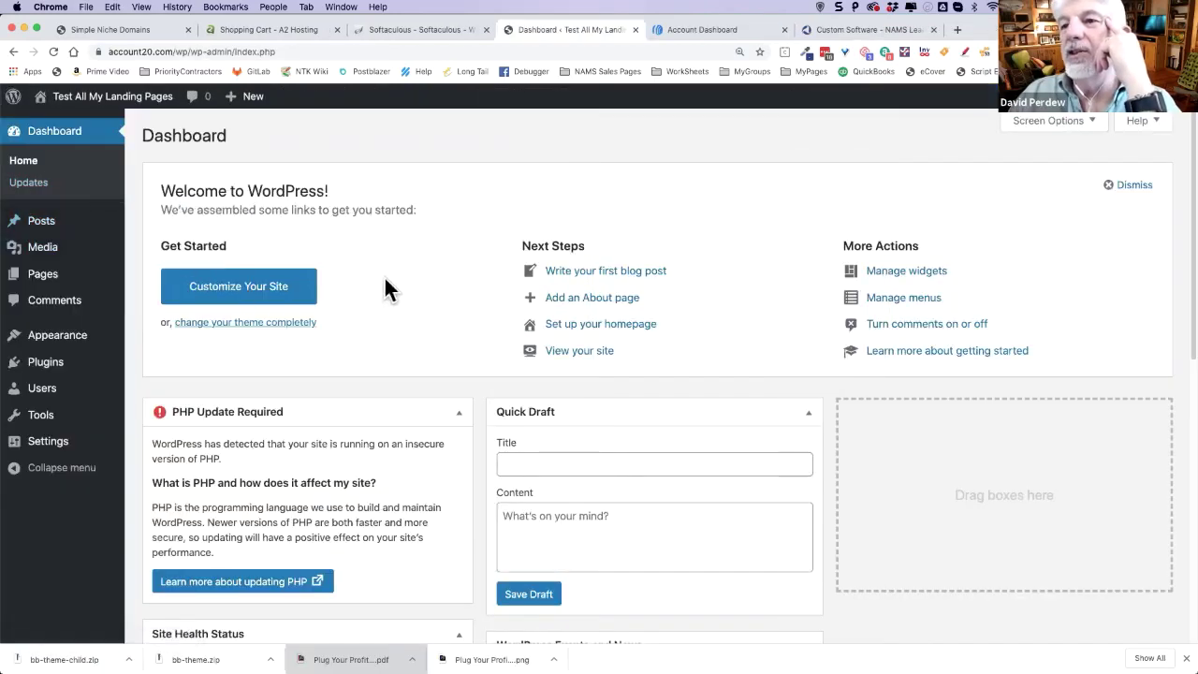
scroll(392, 276, down, 1)
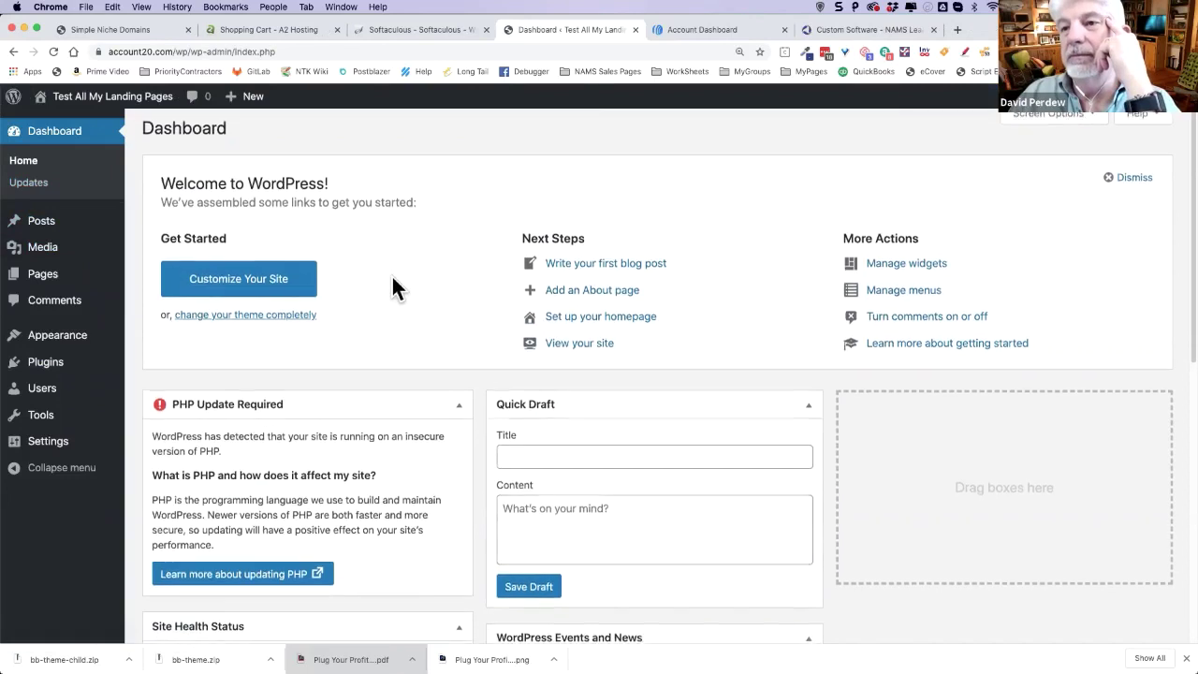
scroll(391, 277, down, 1)
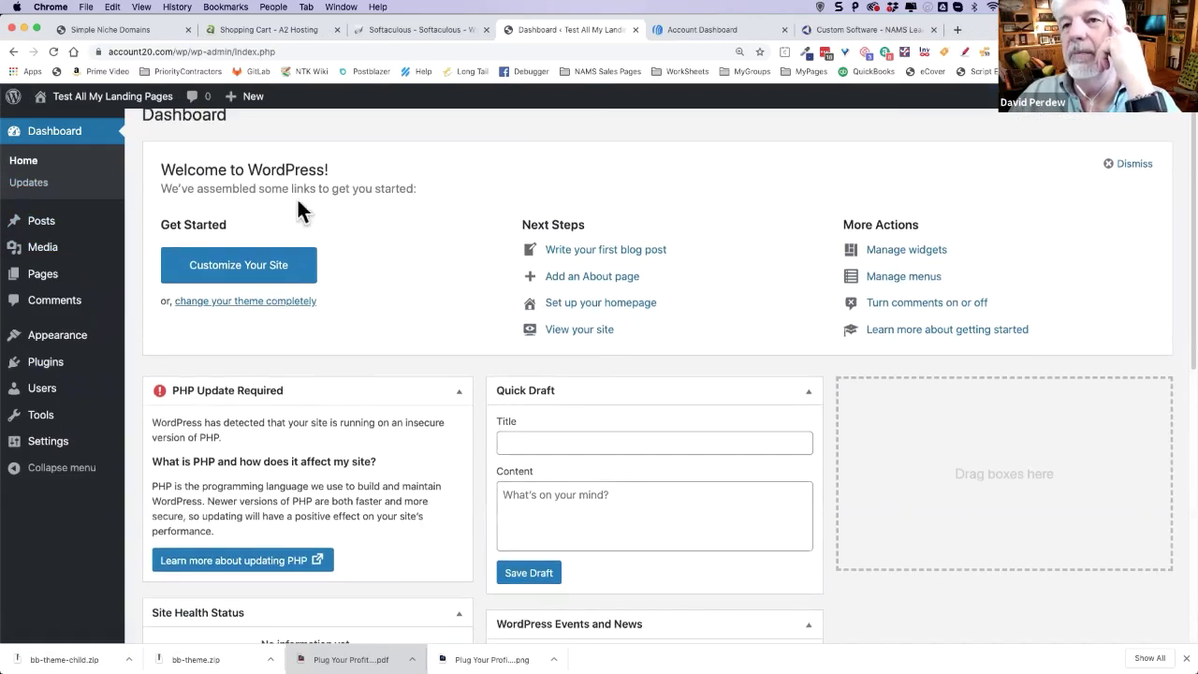
scroll(423, 230, down, 5)
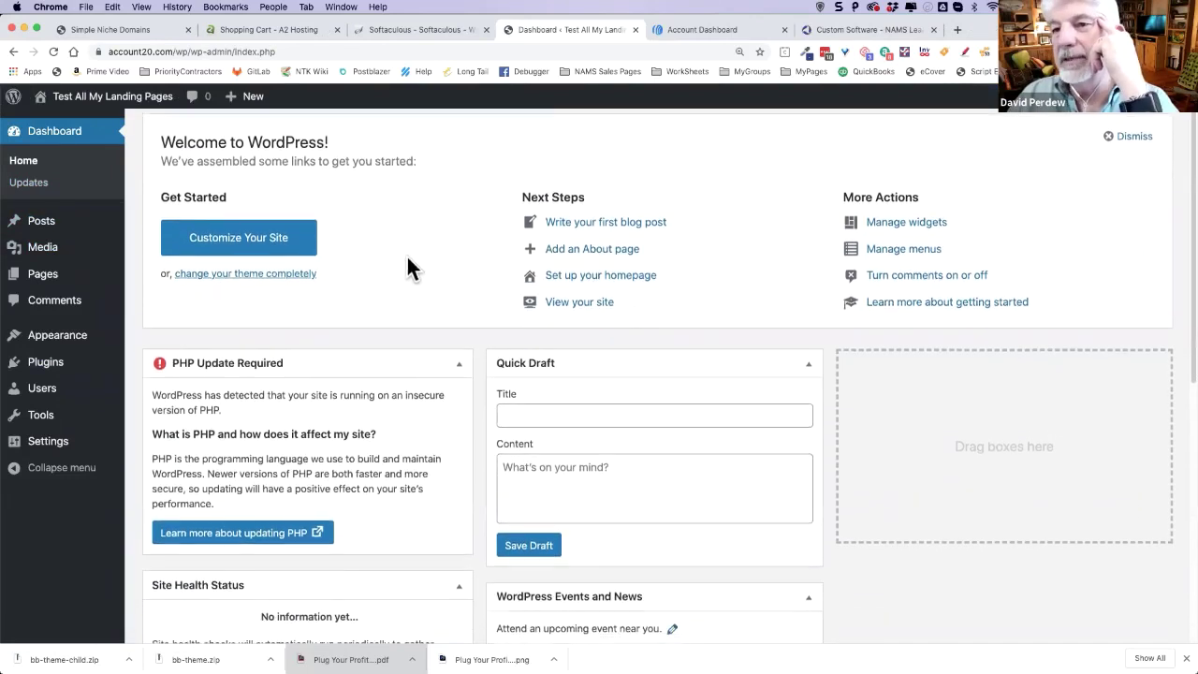
scroll(399, 270, down, 5)
scroll(139, 186, up, 10)
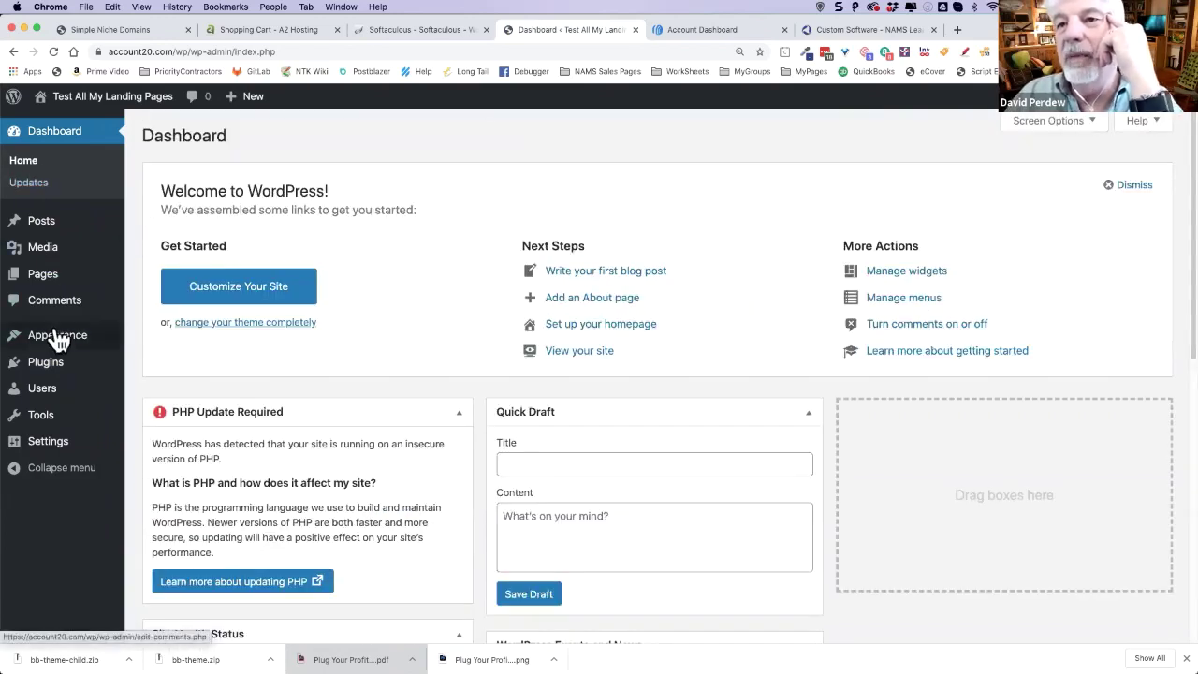
- Upload and install bb-theme.zip, then activate and publish the Beaver Builder theme from Live Preview
mouse_move(110, 342)
click(158, 340)
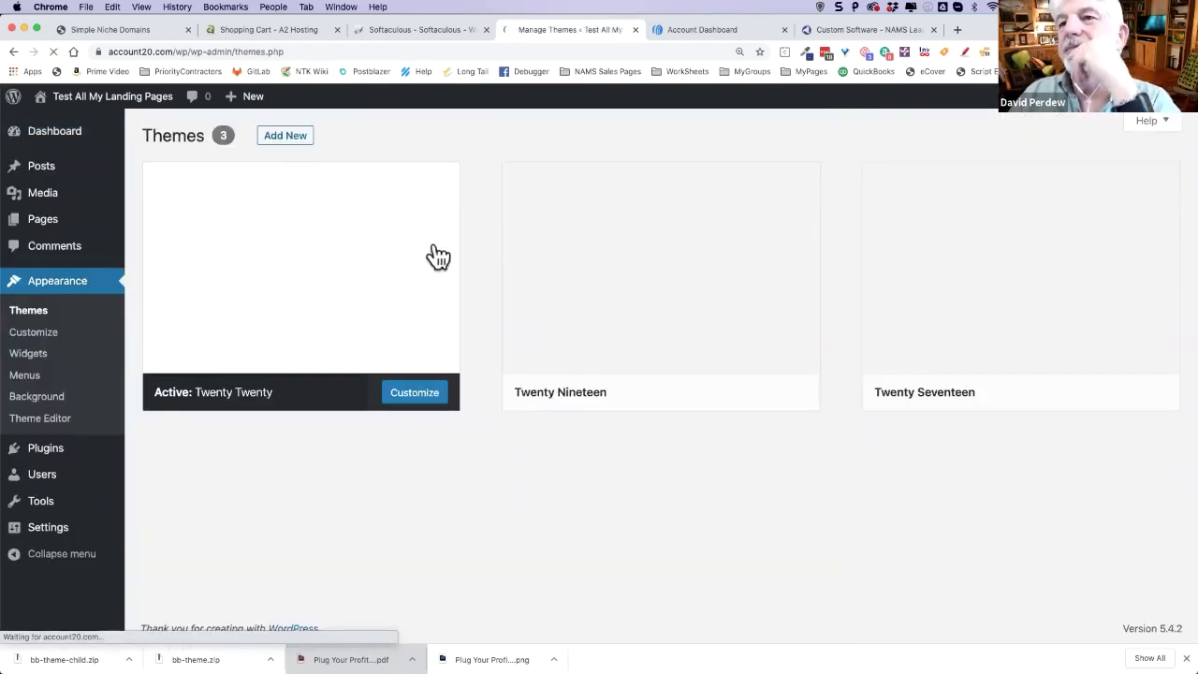
click(282, 137)
click(288, 135)
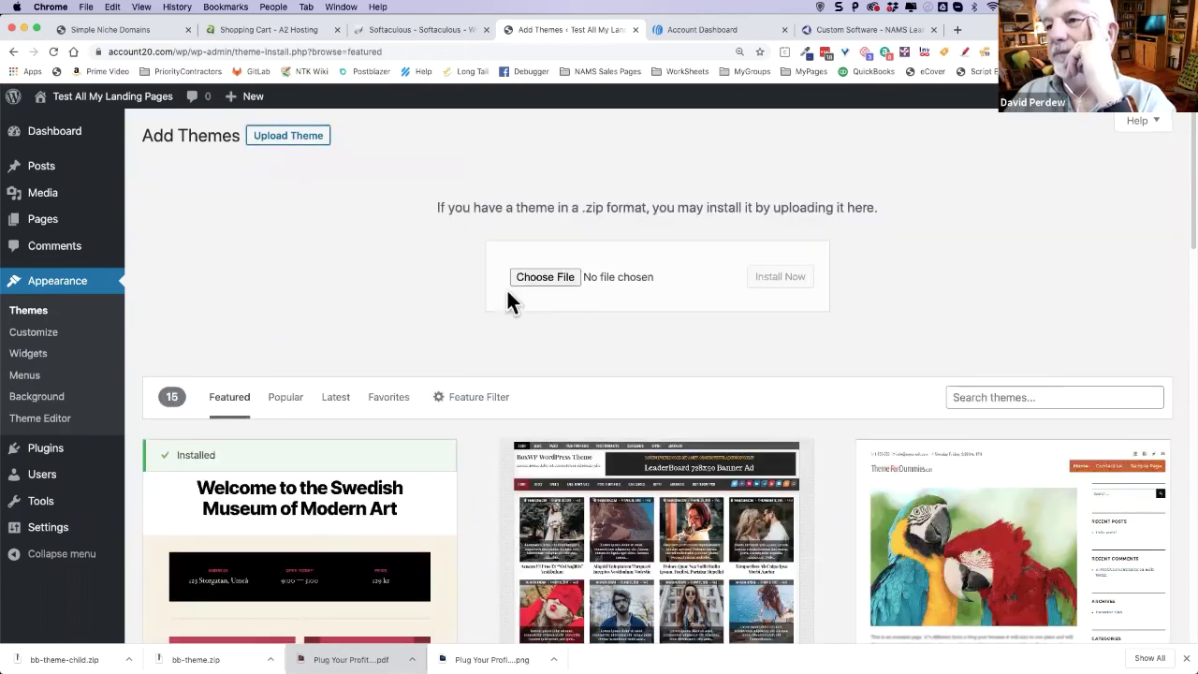
drag(201, 659, 546, 278)
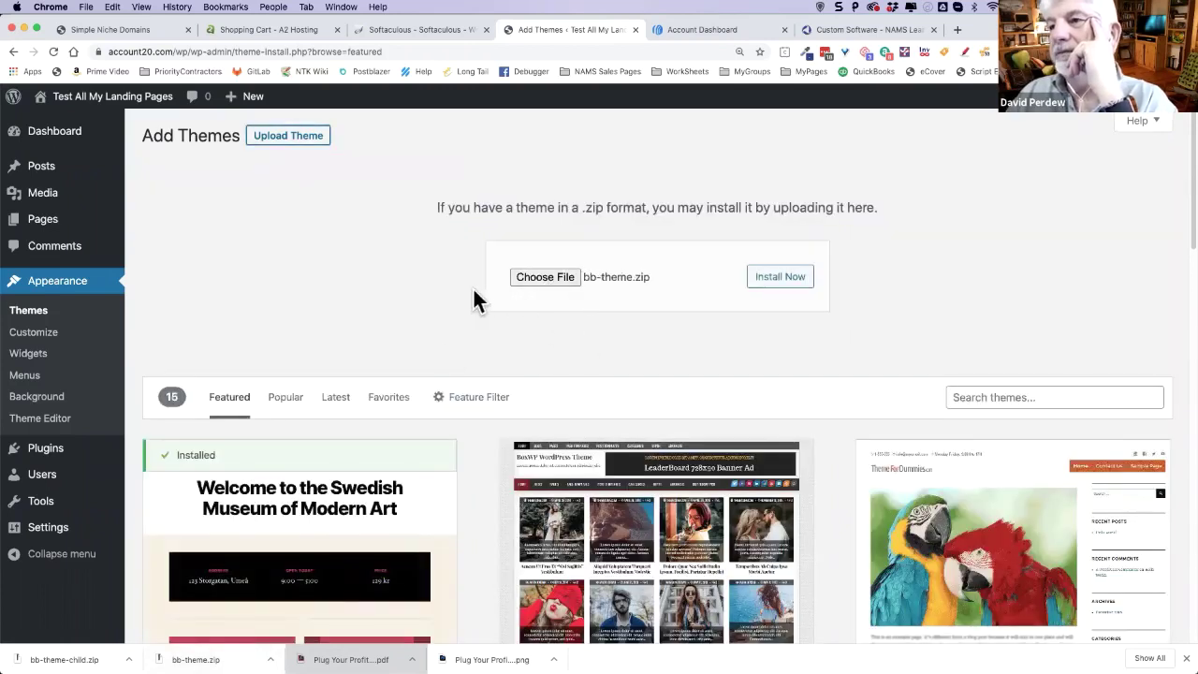
click(754, 281)
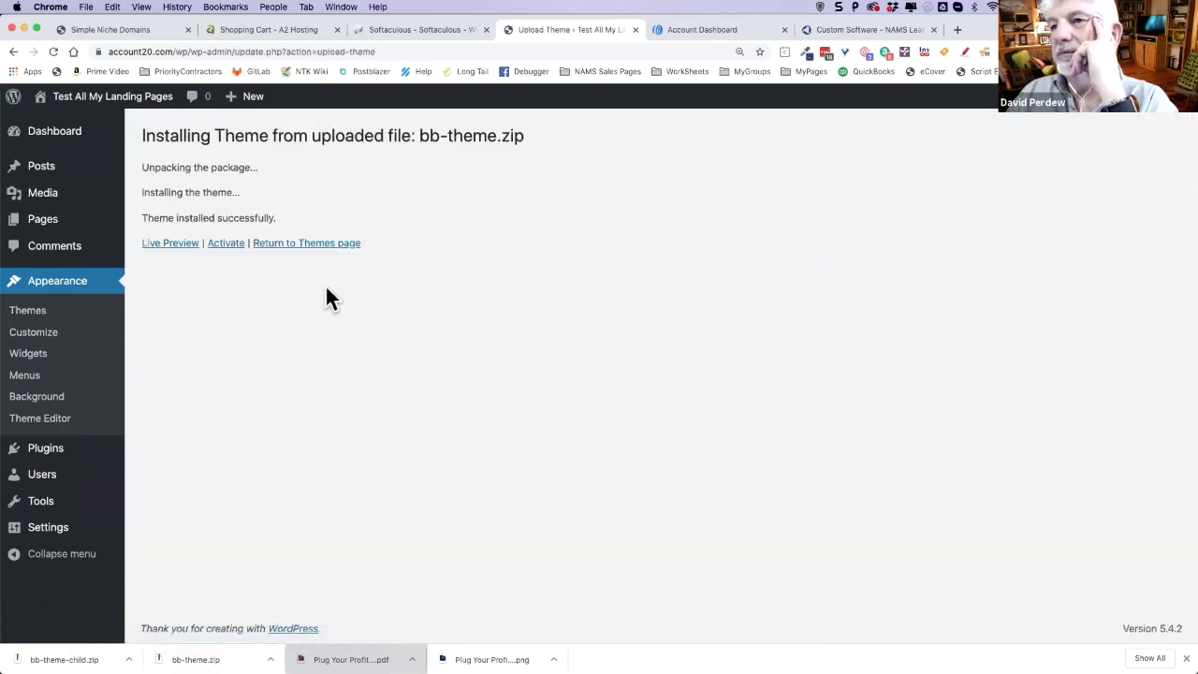
click(169, 246)
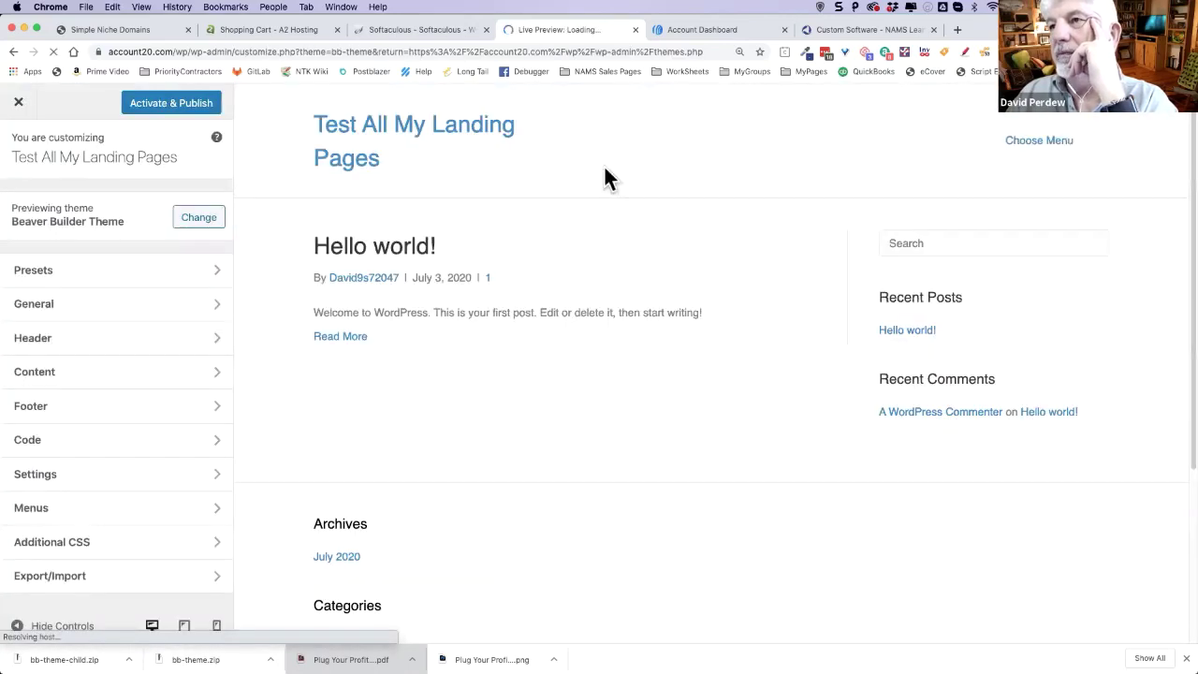
click(186, 107)
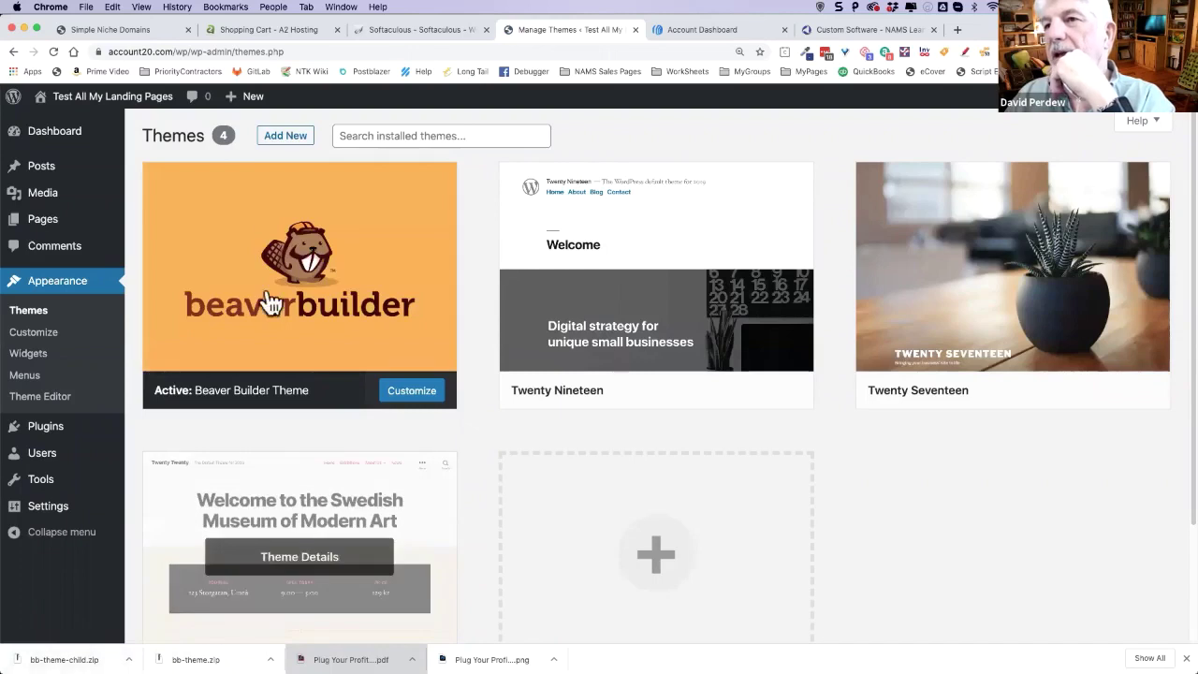
- Upload bb-theme-child.zip as a new theme and activate the Beaver Builder Child Theme
click(291, 141)
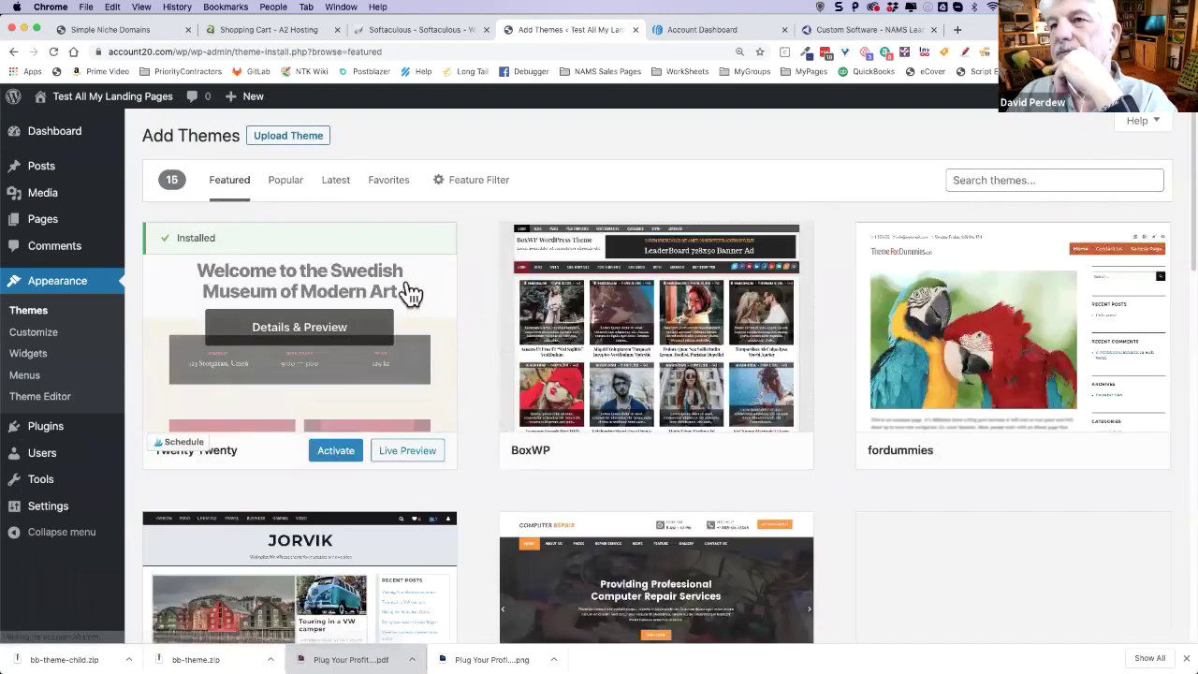
click(297, 139)
drag(64, 659, 555, 274)
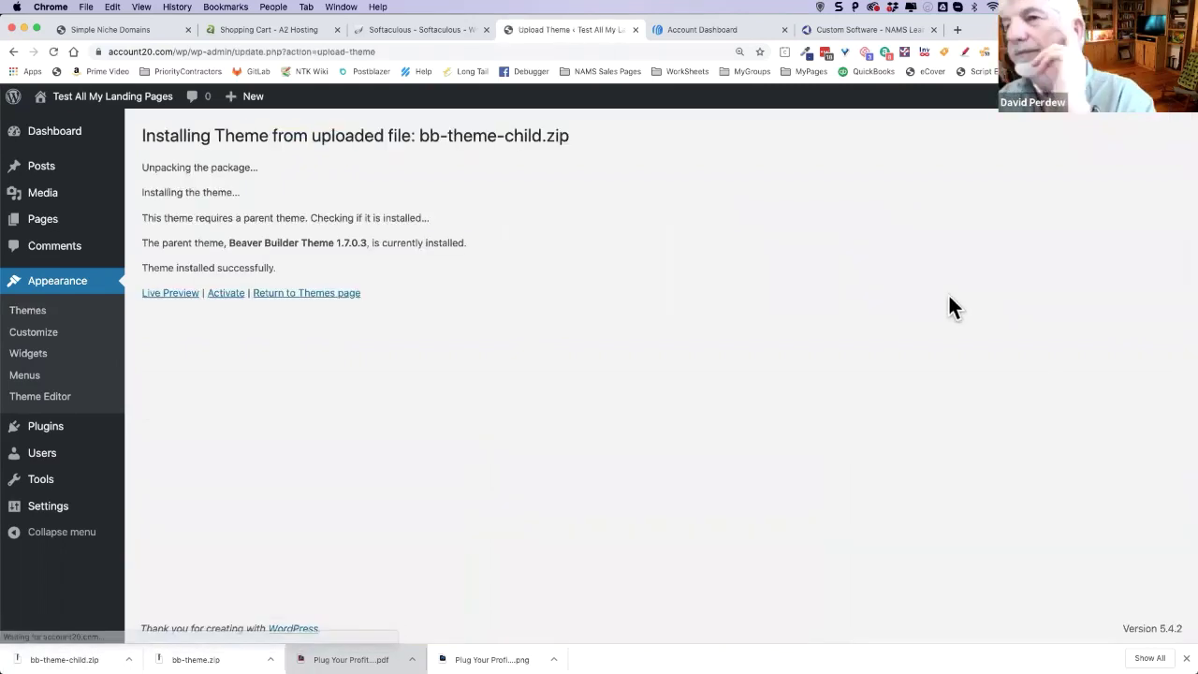
click(225, 293)
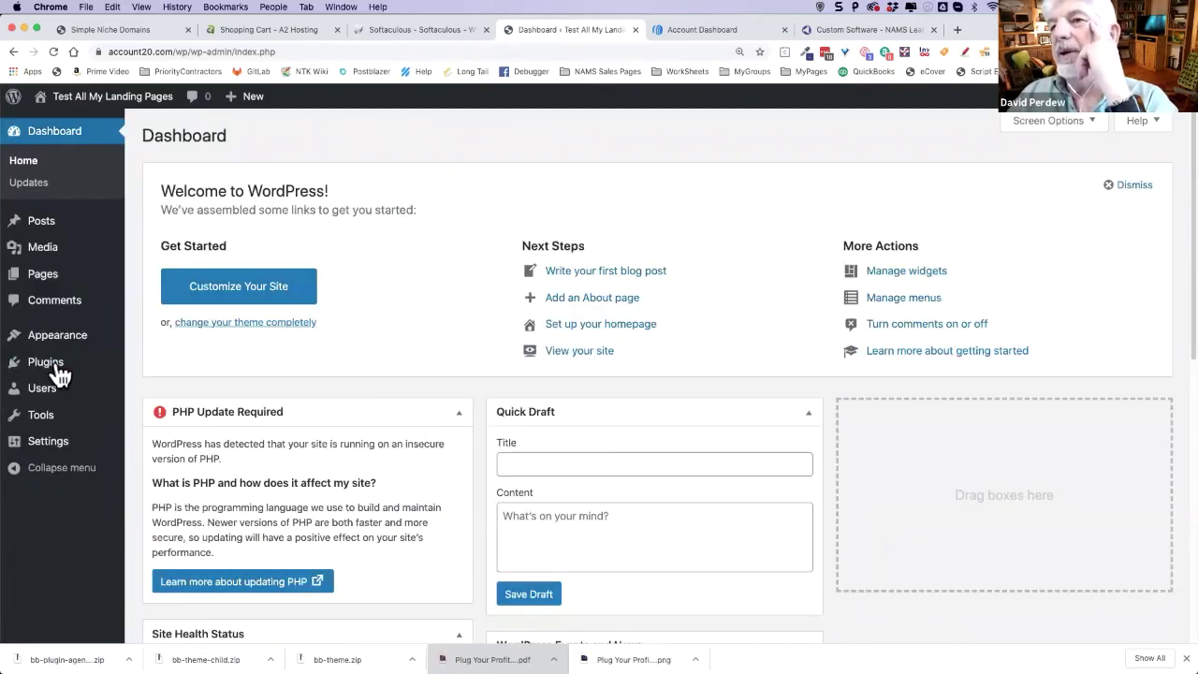
- Upload bb-plugin-agency.zip as a new plugin, install it, and activate Beaver Builder
mouse_move(56, 373)
click(164, 367)
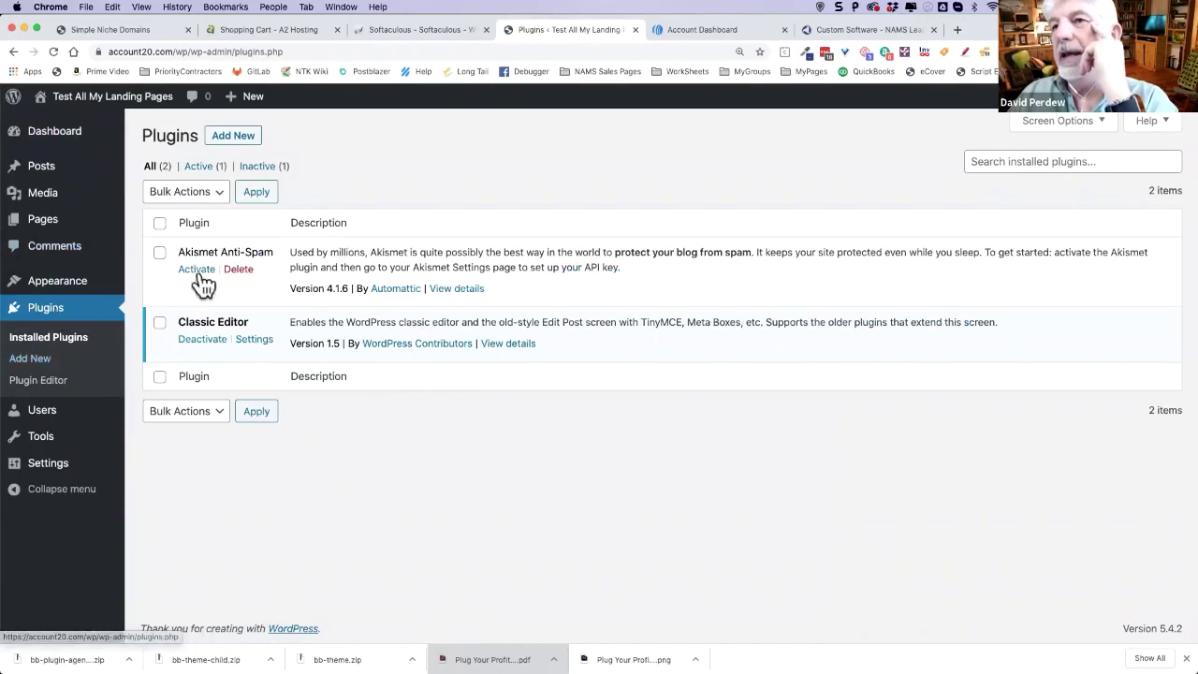
click(240, 140)
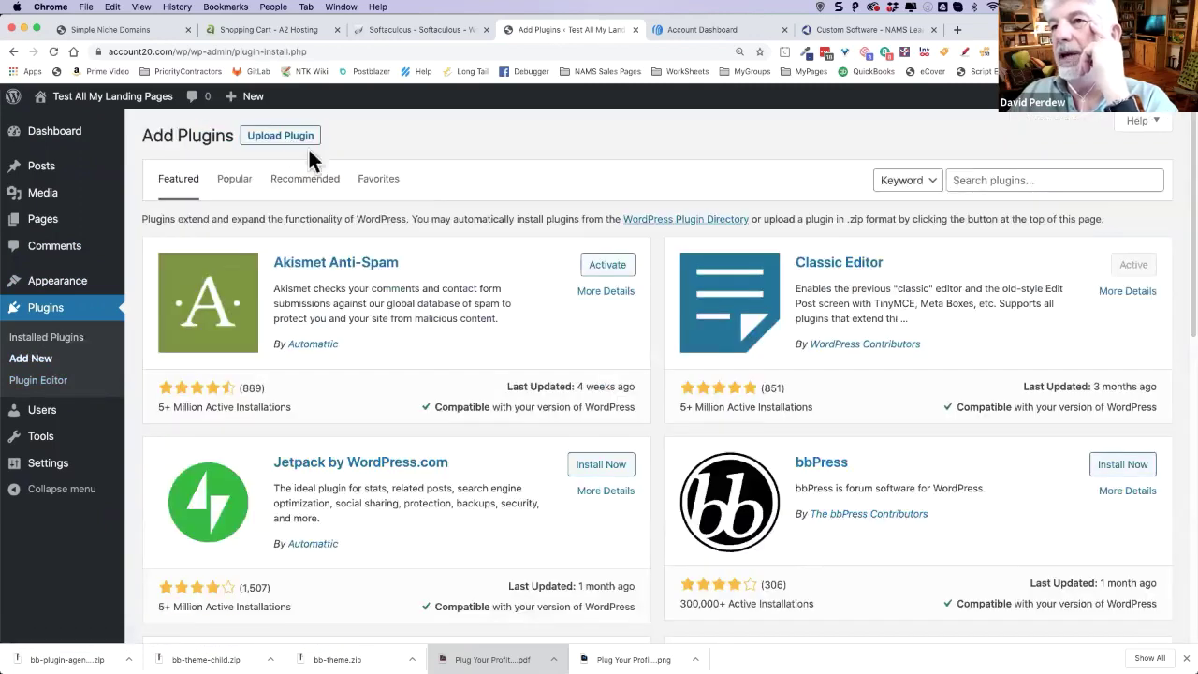
click(304, 141)
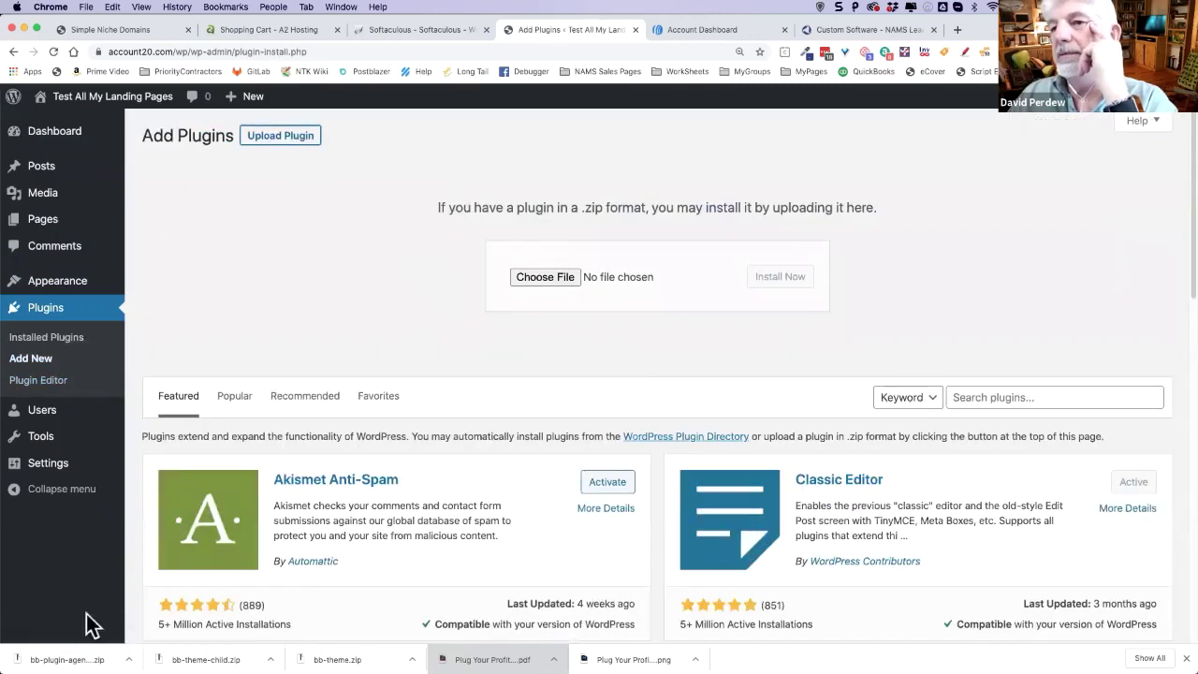
drag(66, 659, 528, 279)
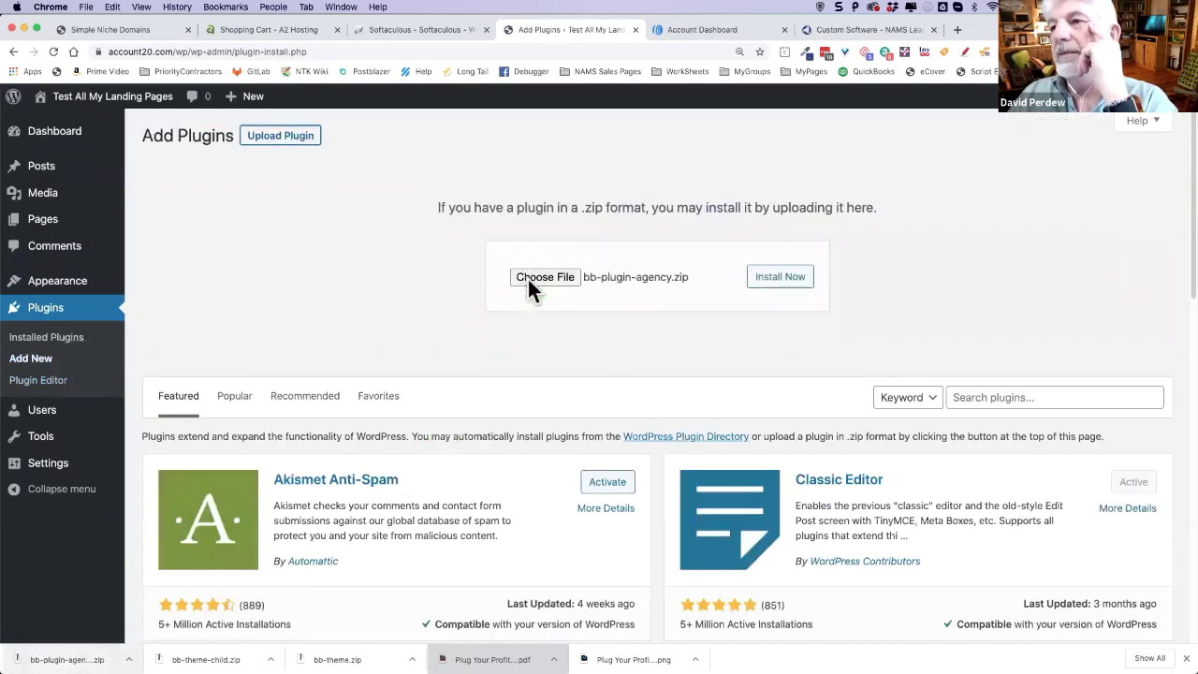
click(782, 277)
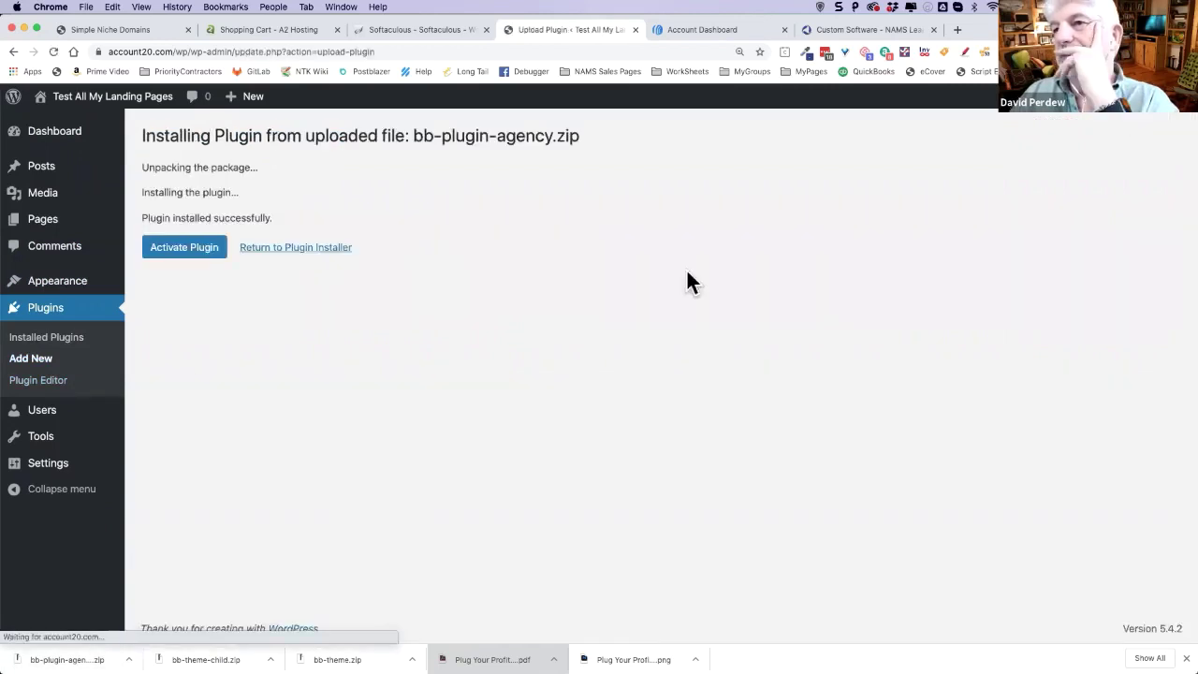
click(177, 255)
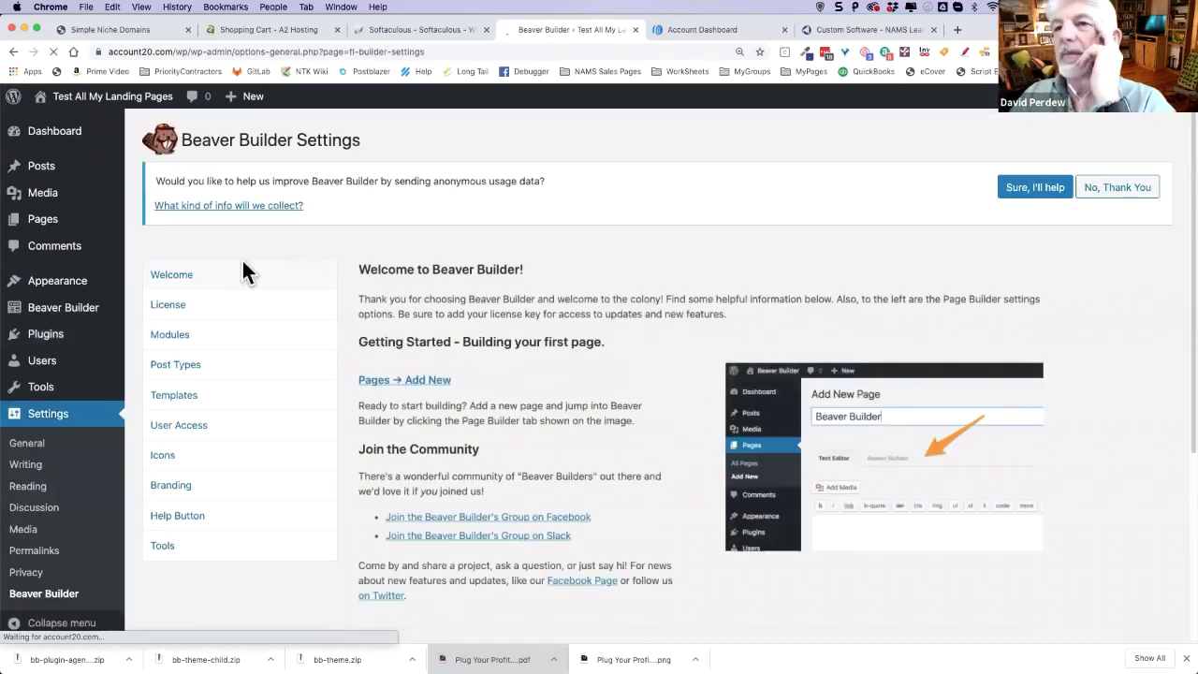
- Copy the installation key from the NAMS page into Beaver Builder's License field and save it
click(172, 306)
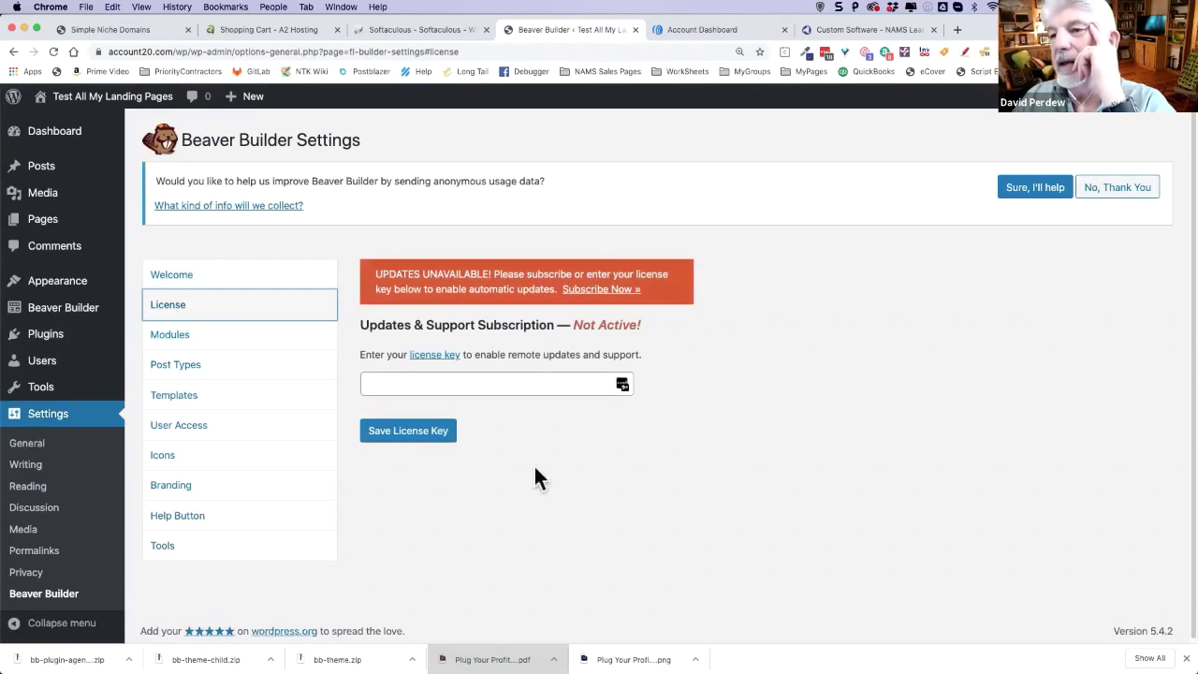
click(868, 33)
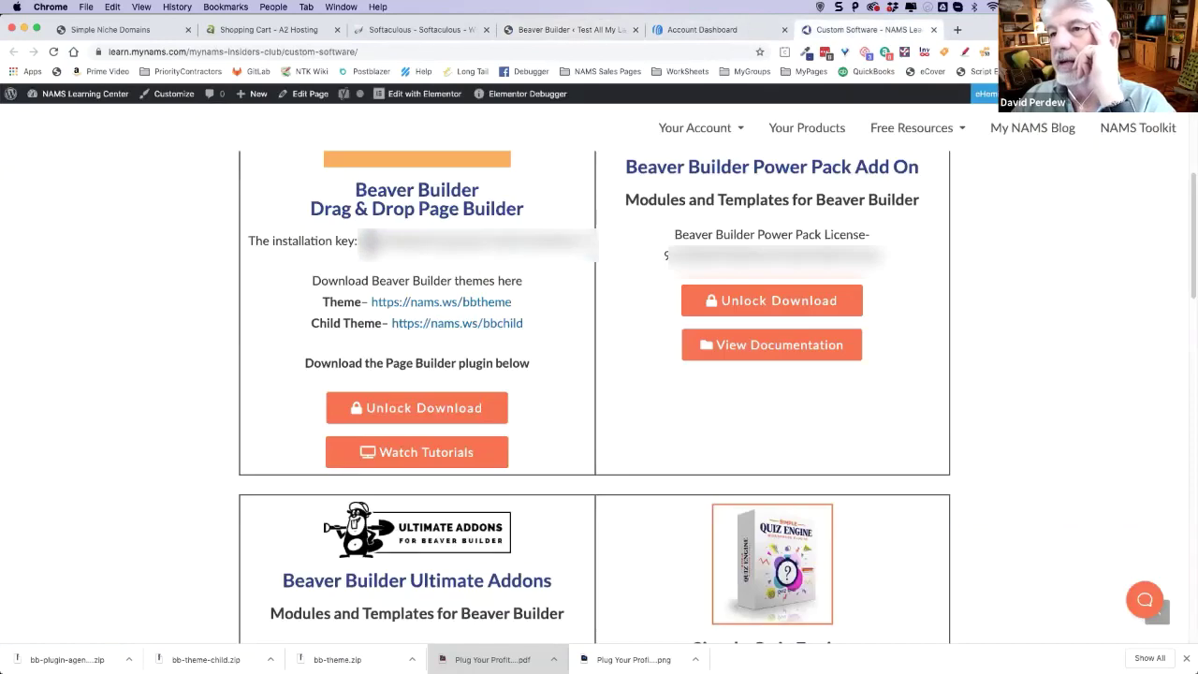
drag(357, 240, 599, 255)
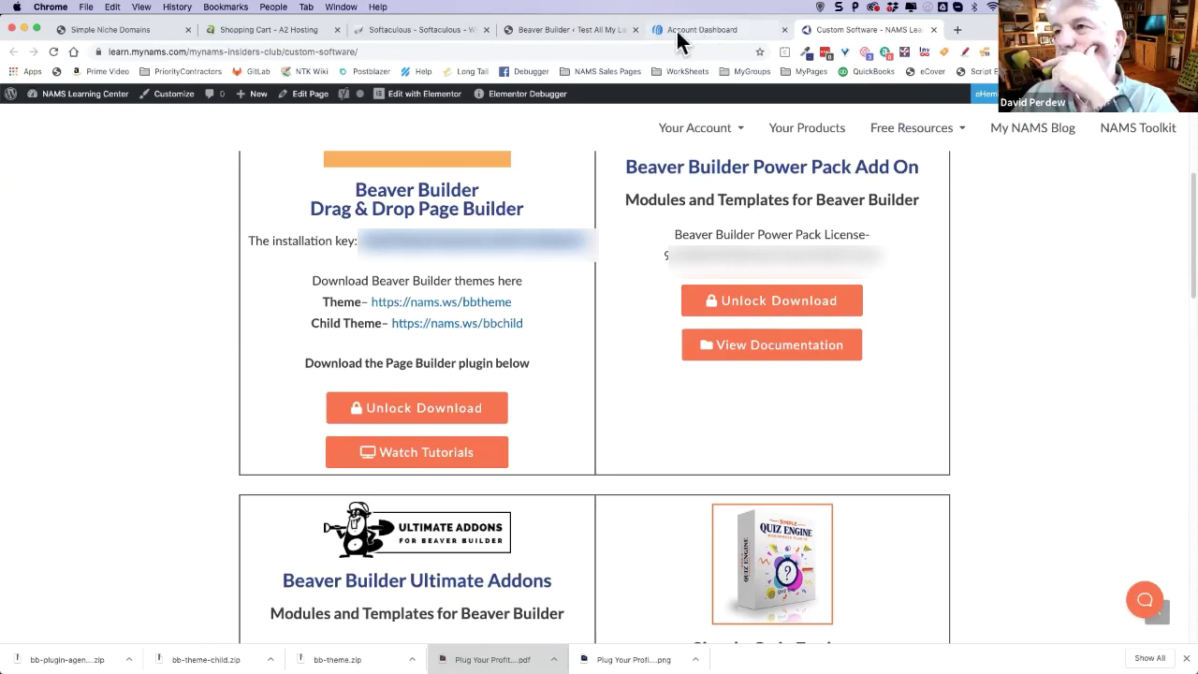
click(570, 29)
click(417, 384)
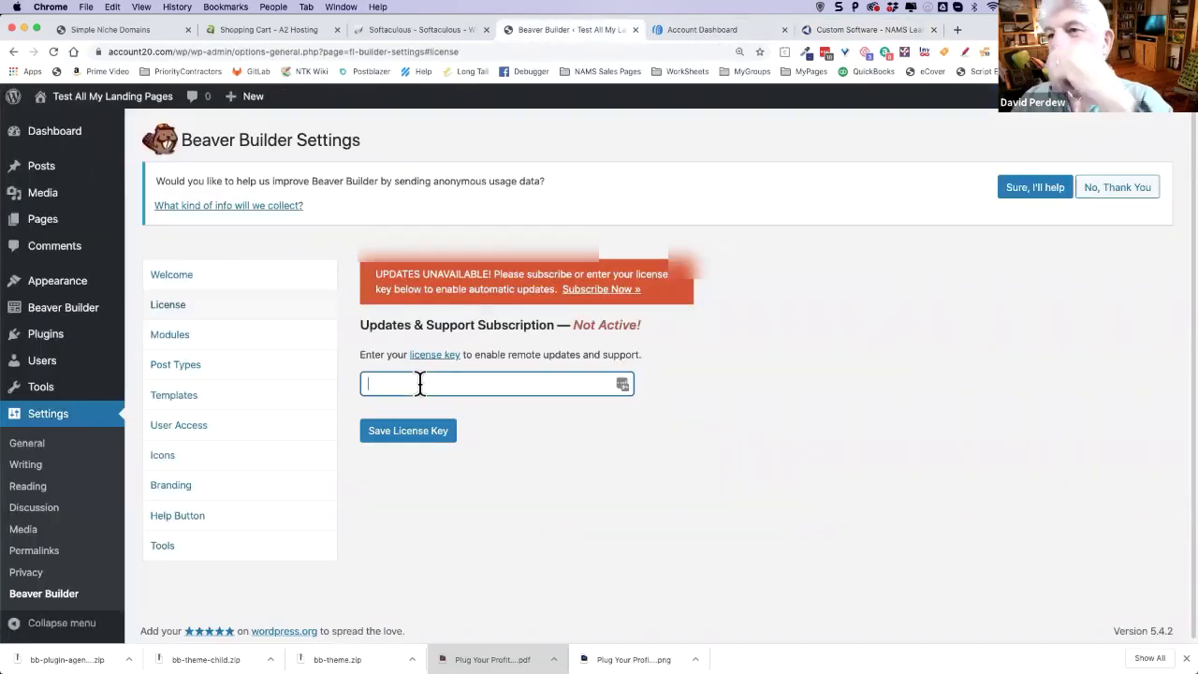
click(414, 434)
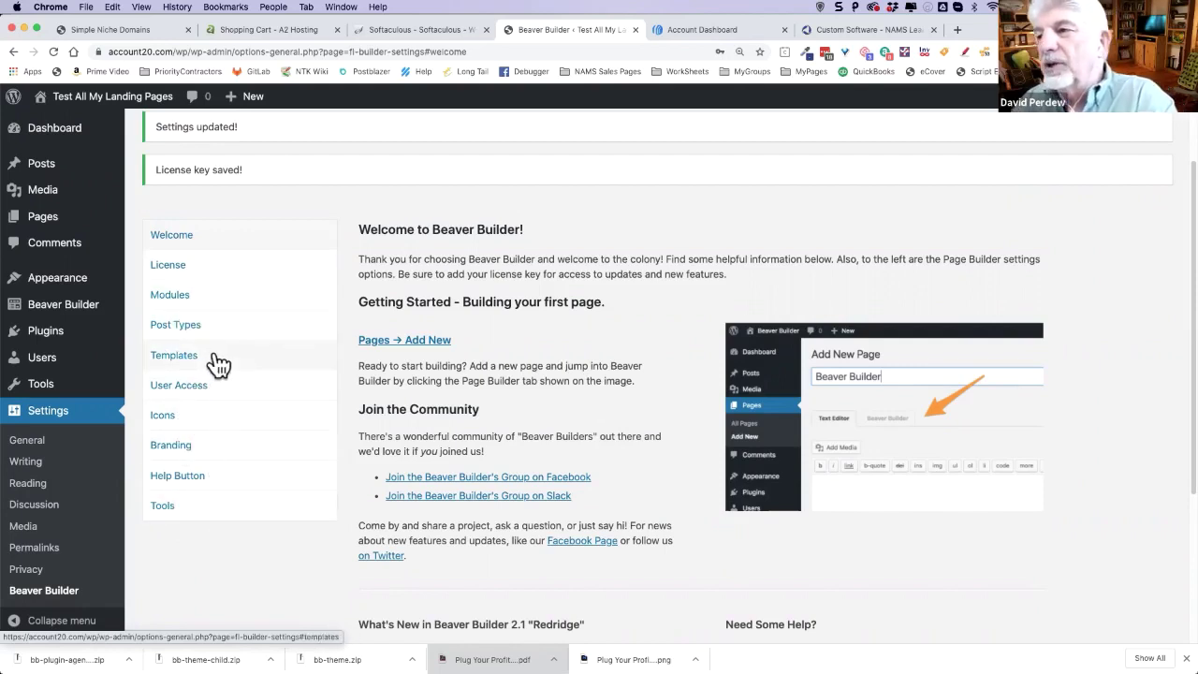
scroll(178, 387, down, 1)
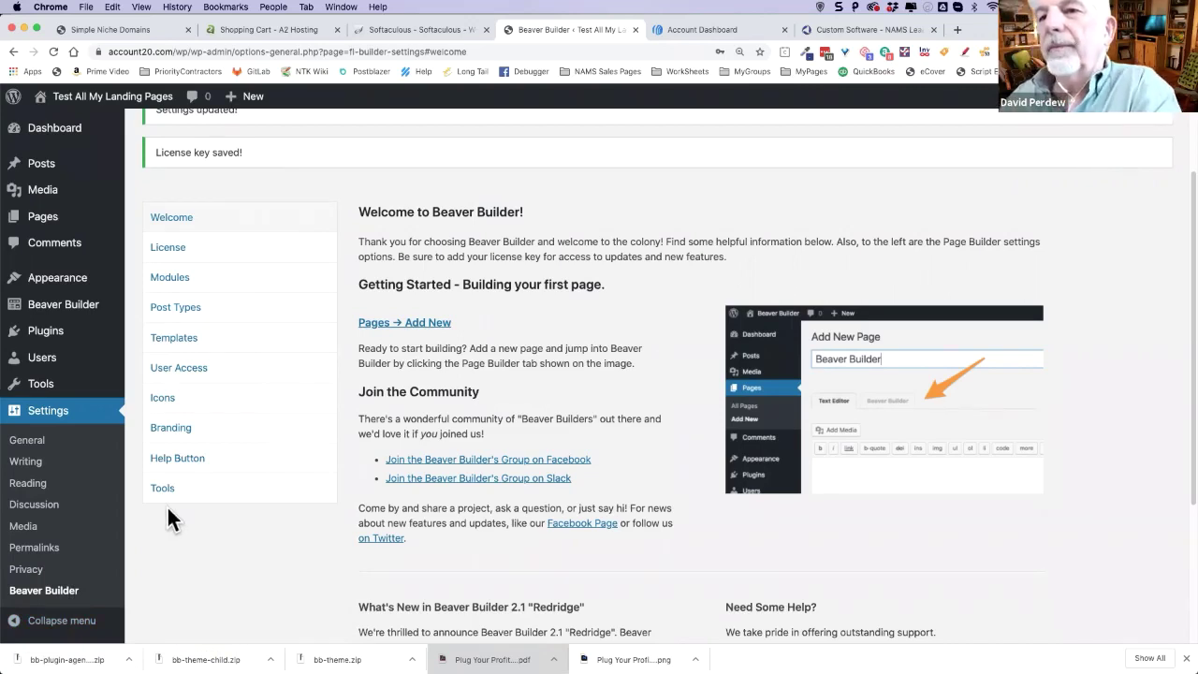
mouse_move(118, 388)
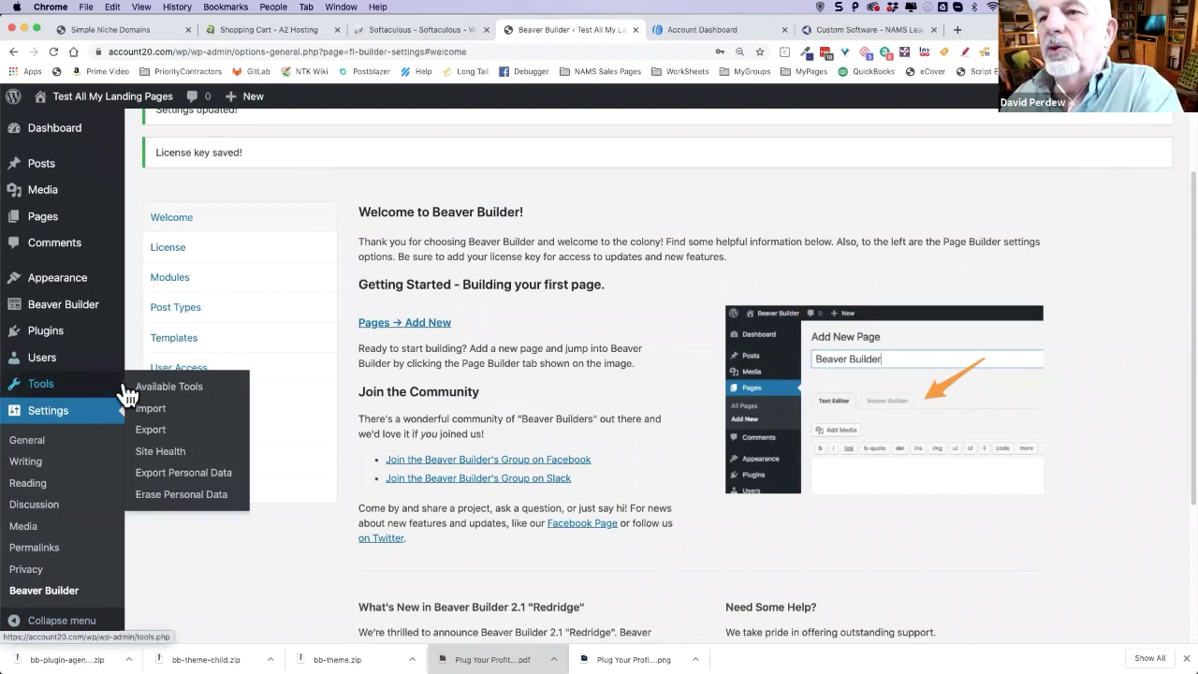
- Install the WordPress importer from Tools > Import and run it
click(178, 417)
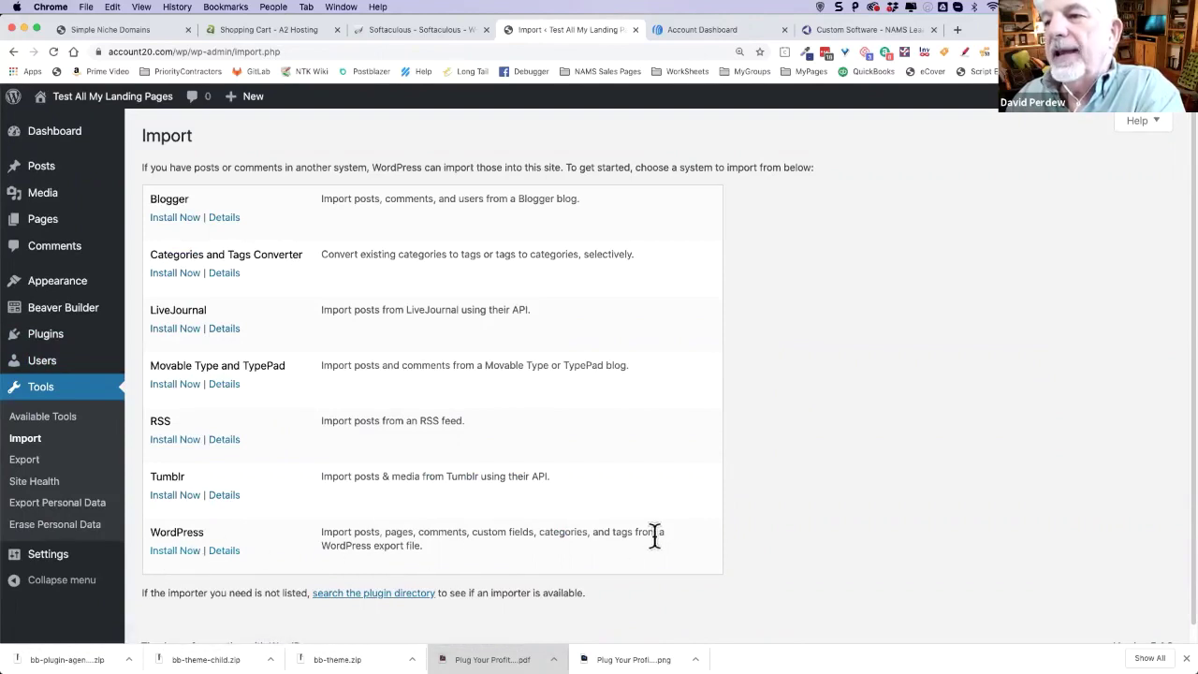
click(176, 553)
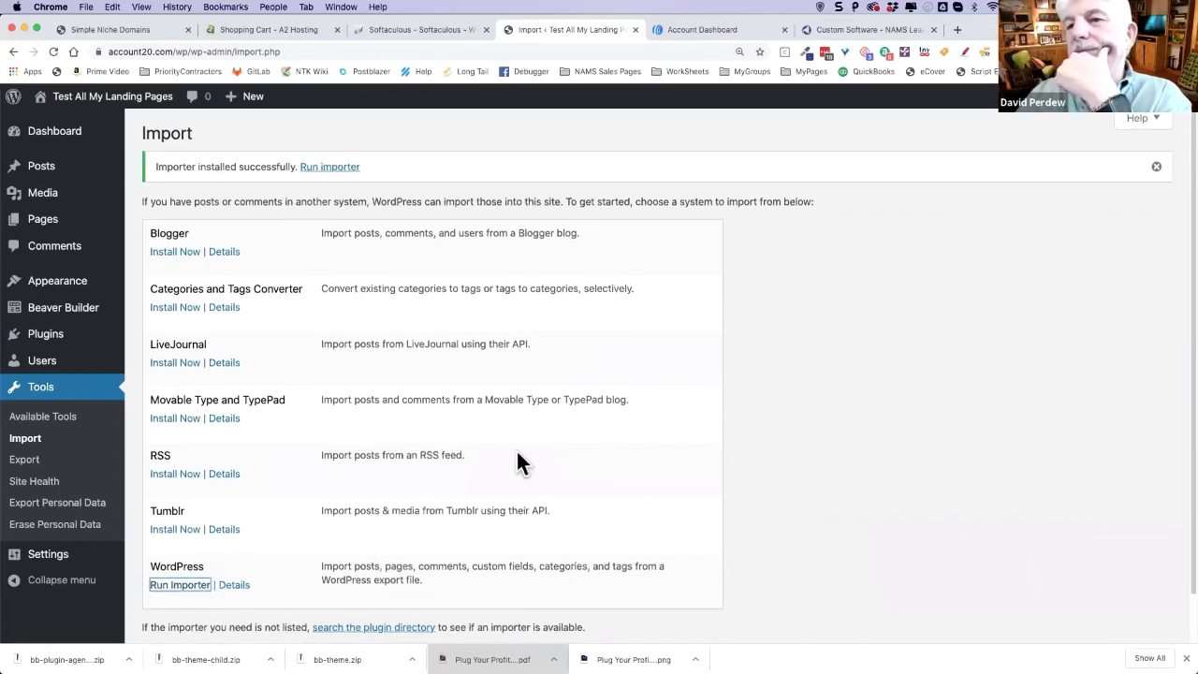
scroll(460, 470, down, 1)
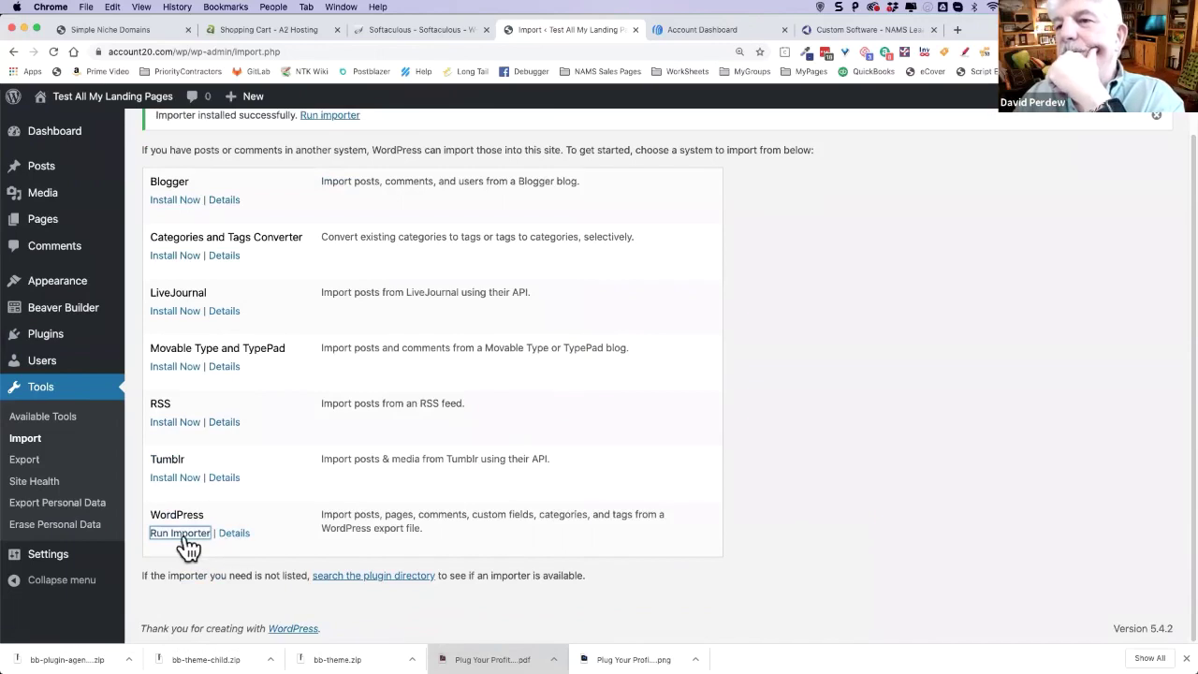
scroll(860, 448, up, 1)
scroll(858, 440, up, 1)
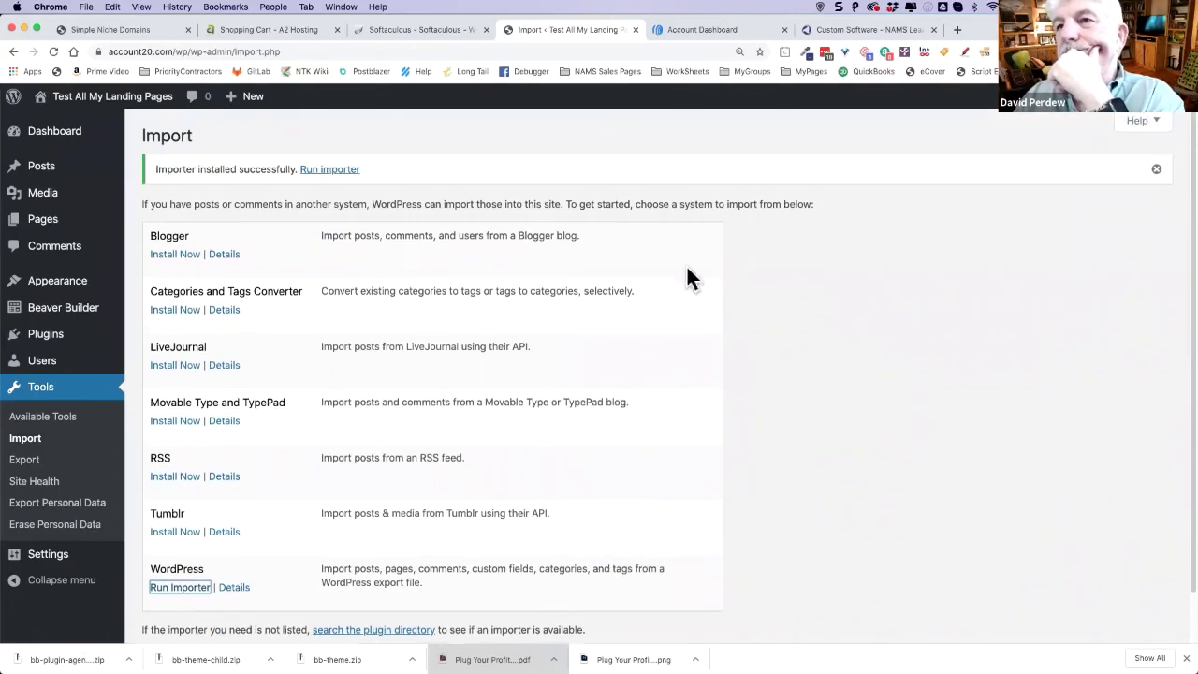
click(330, 176)
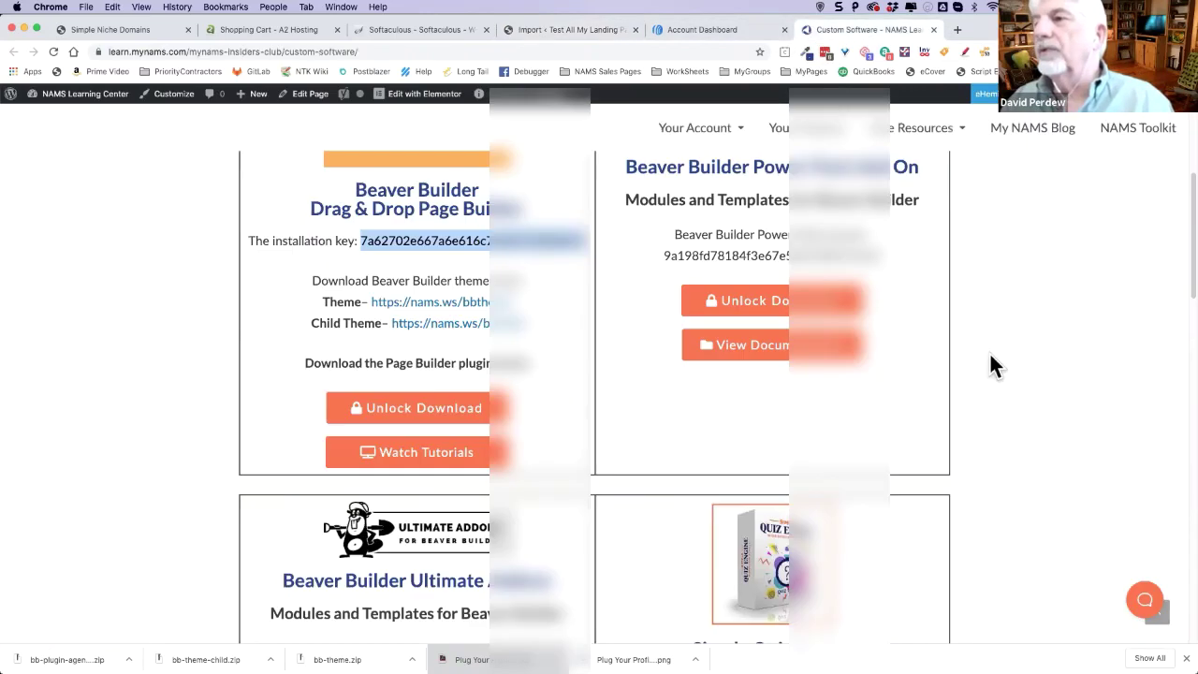
- Open the Profit Planners Reseller product page from the account's purchased products
scroll(842, 309, up, 6)
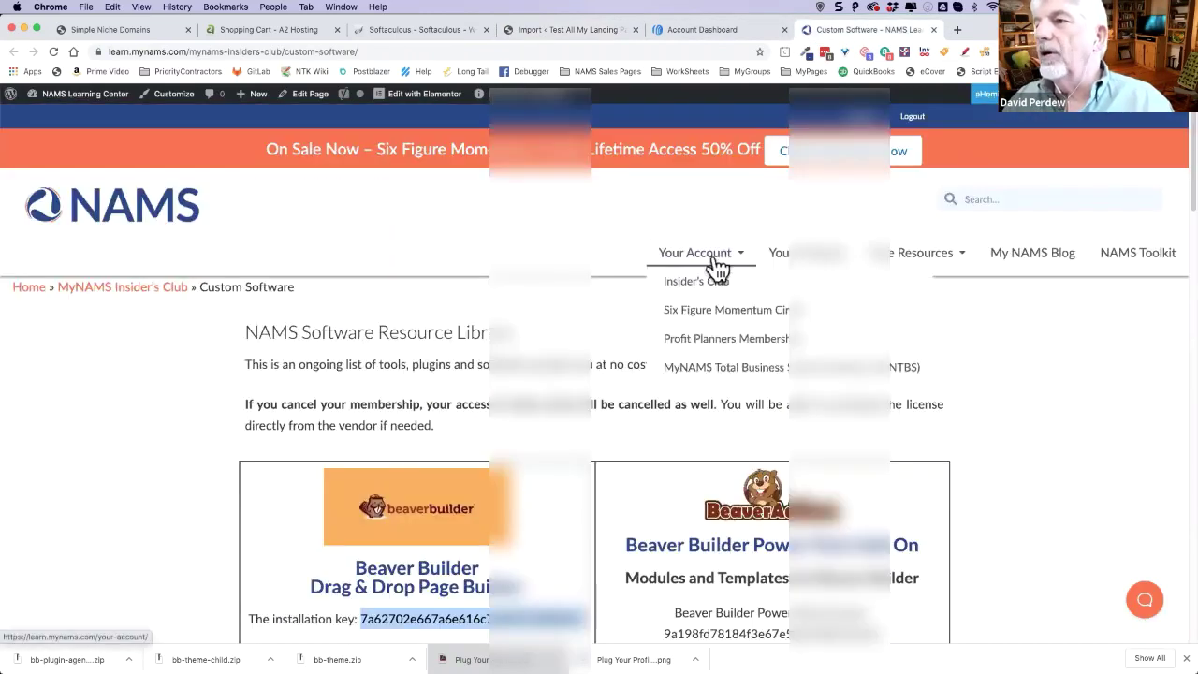
mouse_move(697, 267)
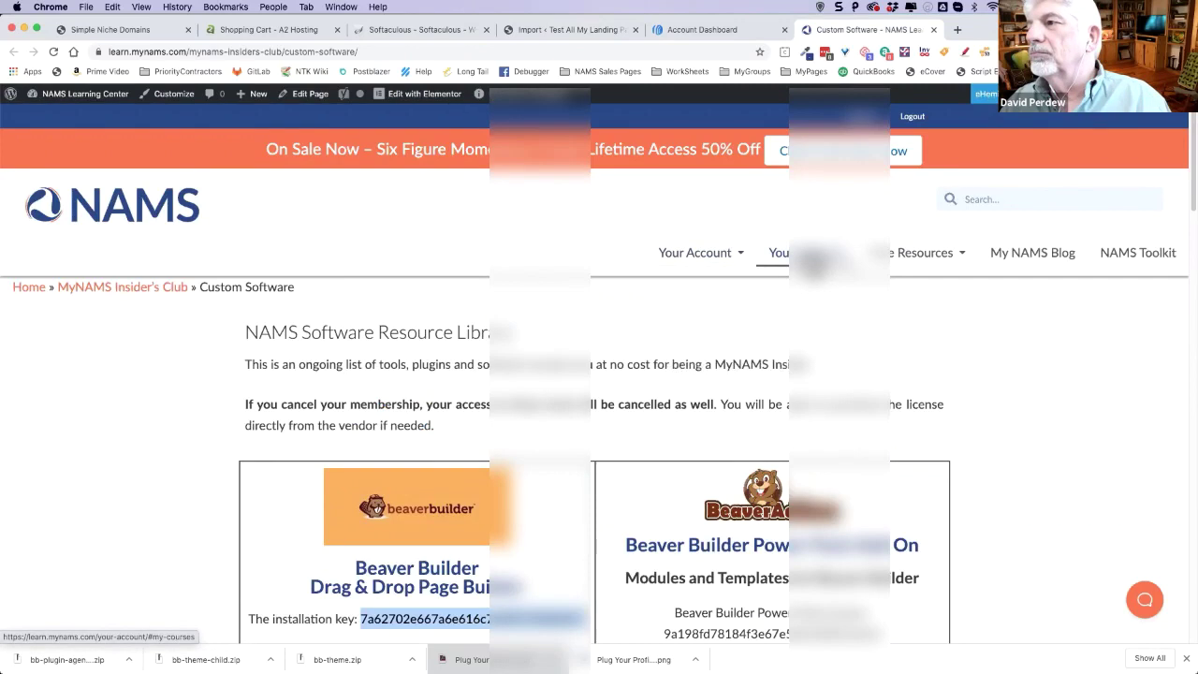
click(813, 264)
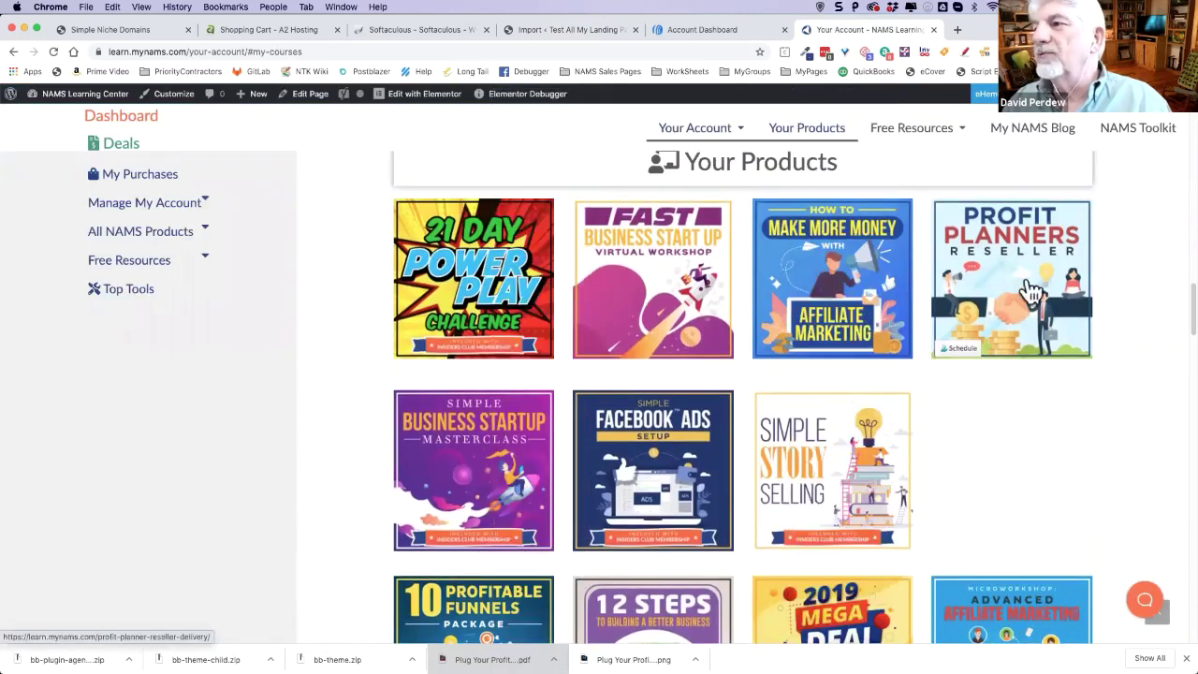
click(1086, 345)
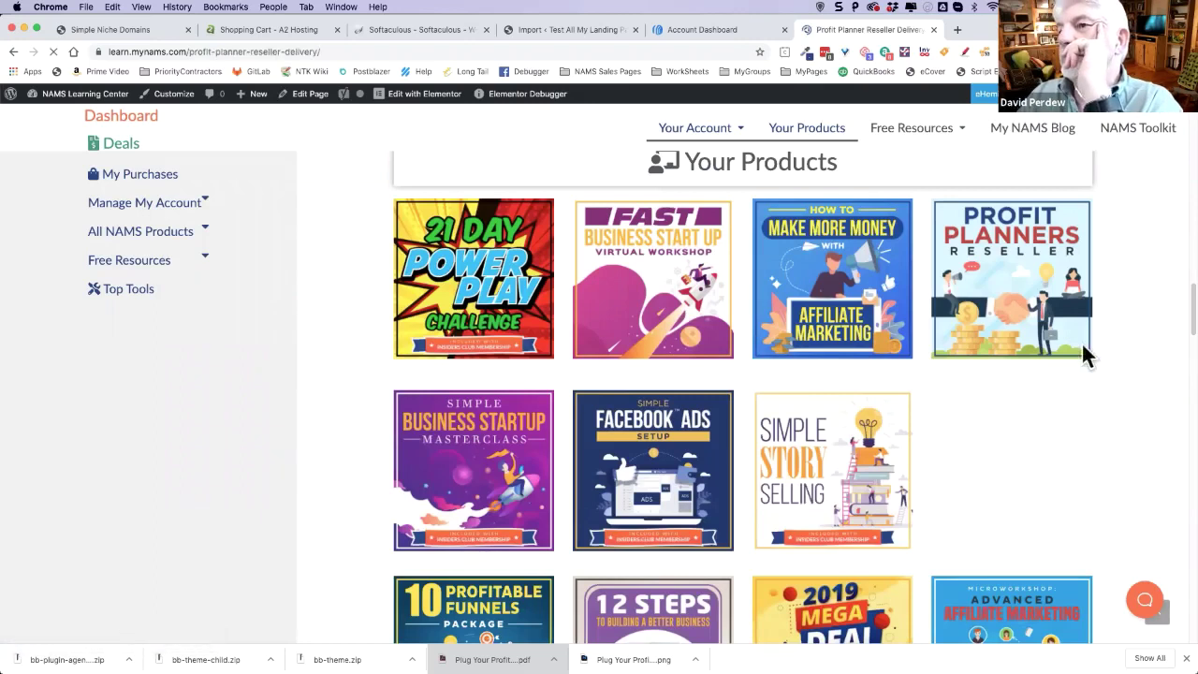
- Scroll down to the Listbuilding Freebies section listing Landing Pages 1–5
scroll(599, 309, down, 3)
scroll(585, 304, down, 1)
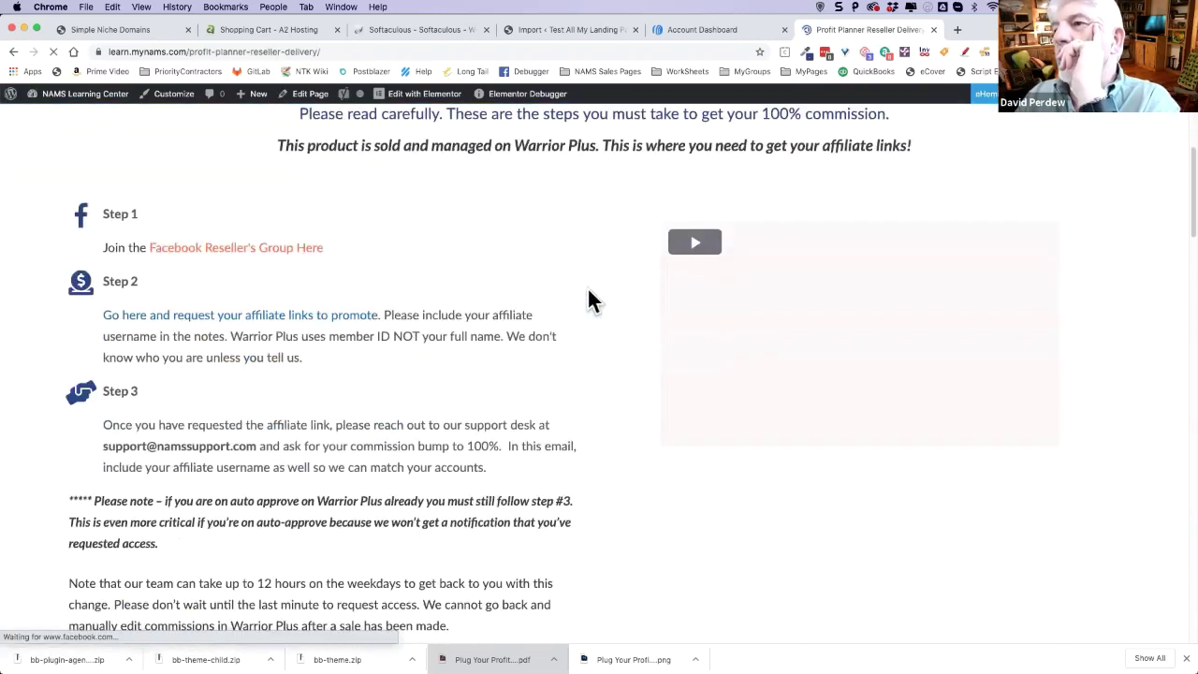
scroll(580, 281, down, 2)
scroll(459, 270, down, 4)
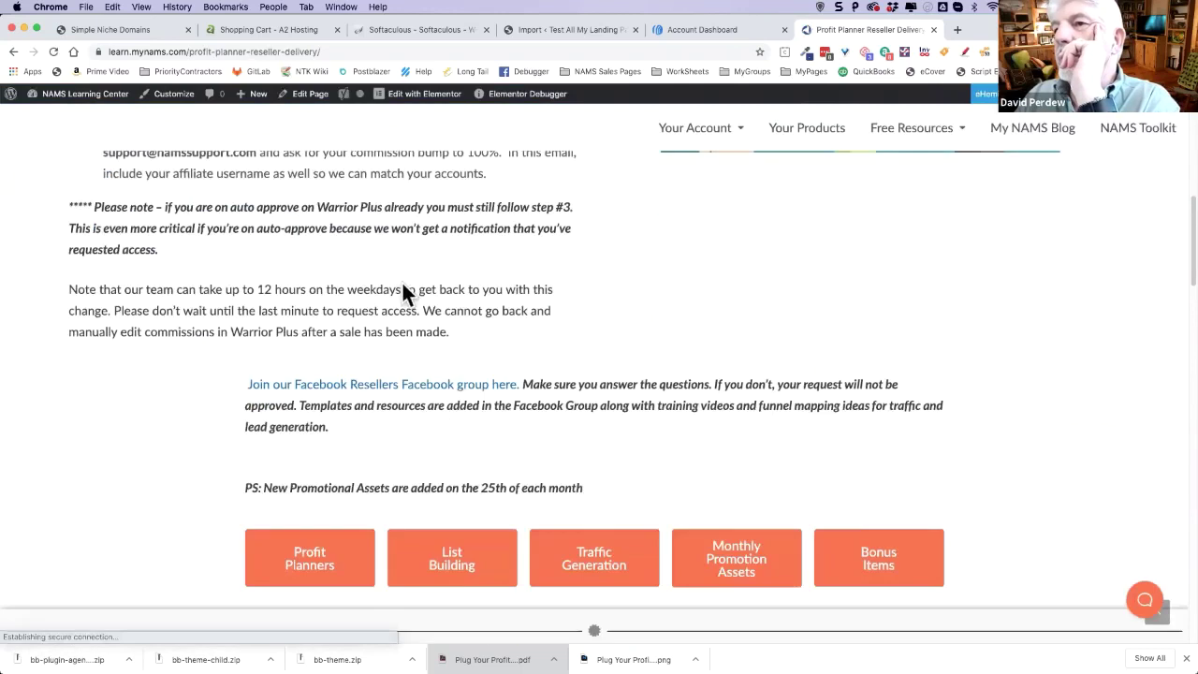
scroll(655, 314, down, 1)
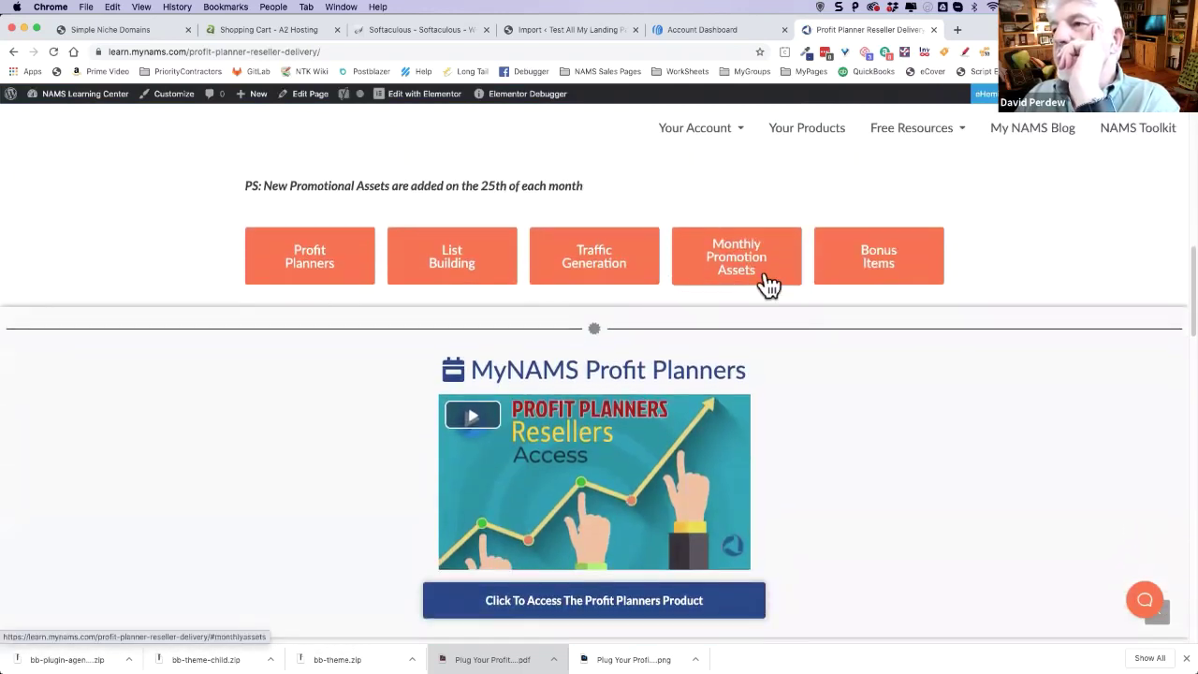
scroll(824, 304, down, 3)
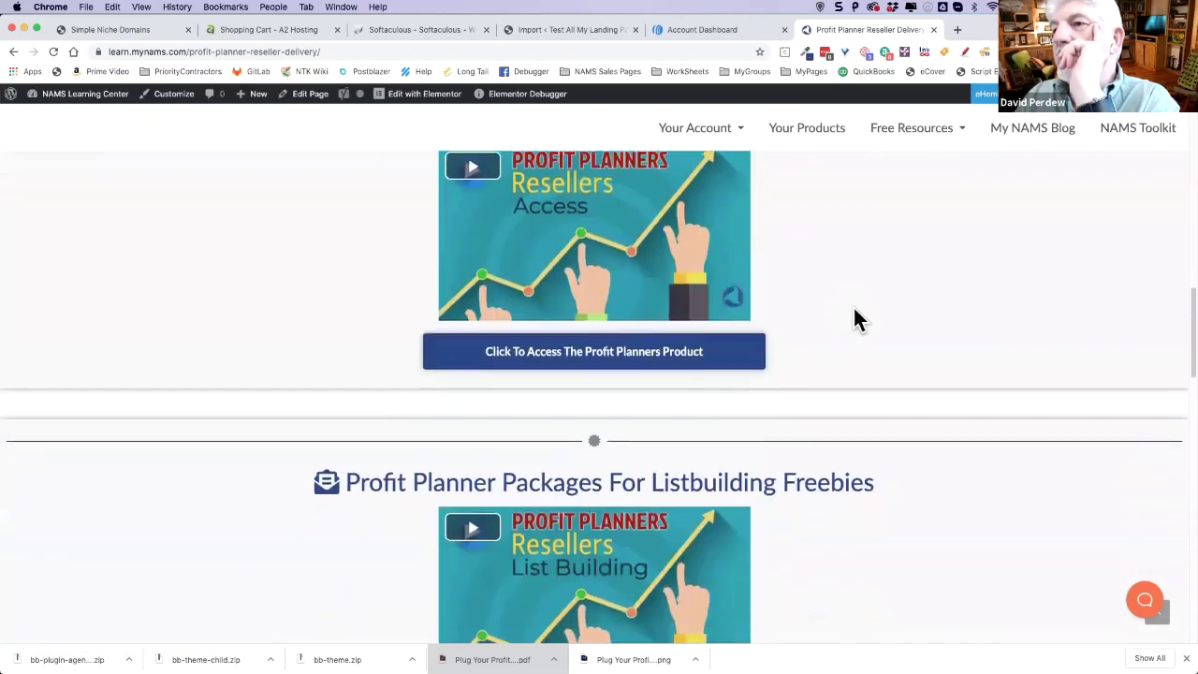
scroll(853, 309, up, 3)
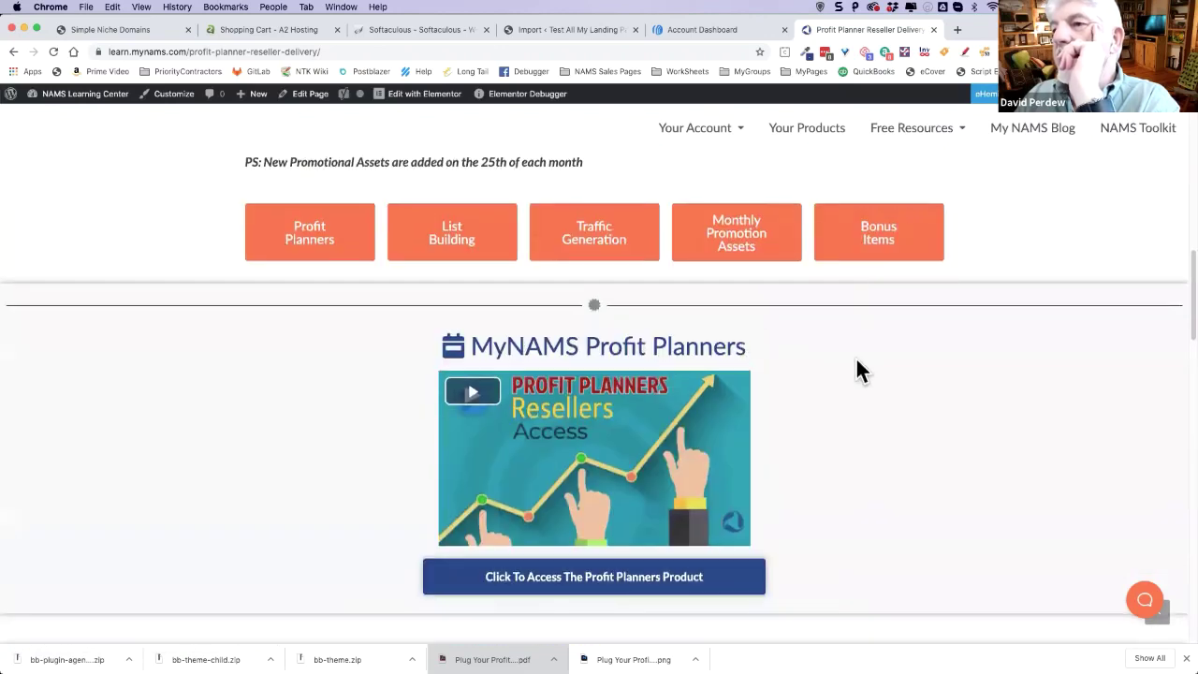
scroll(811, 366, down, 5)
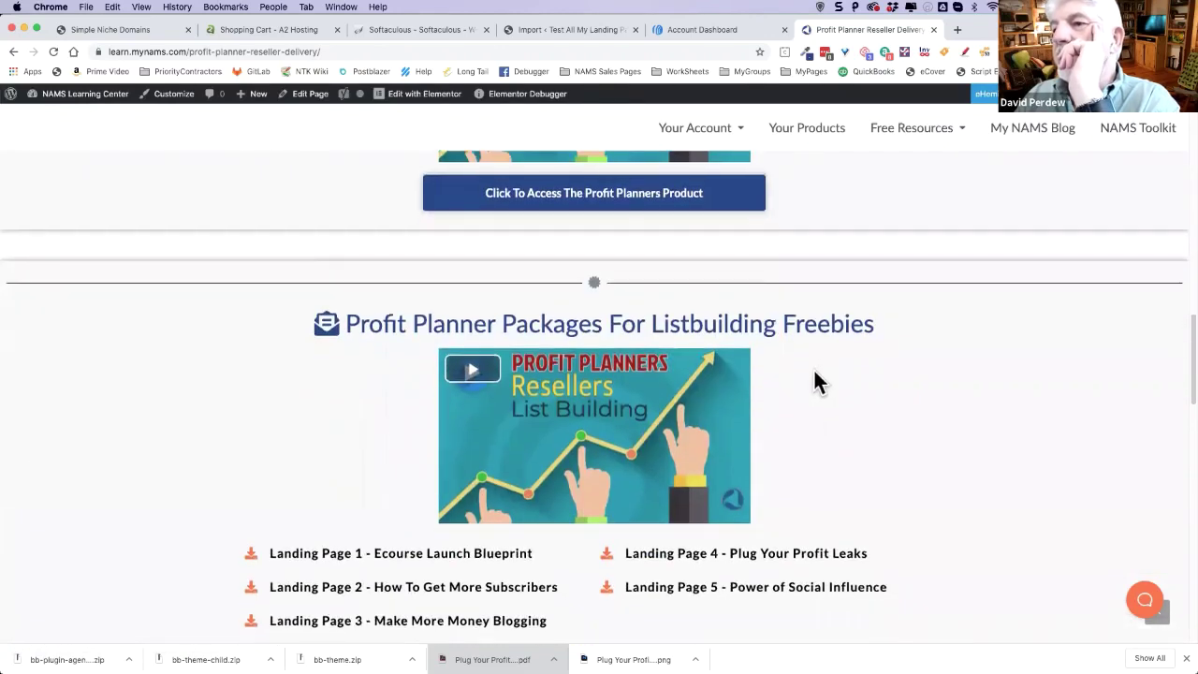
scroll(813, 368, down, 2)
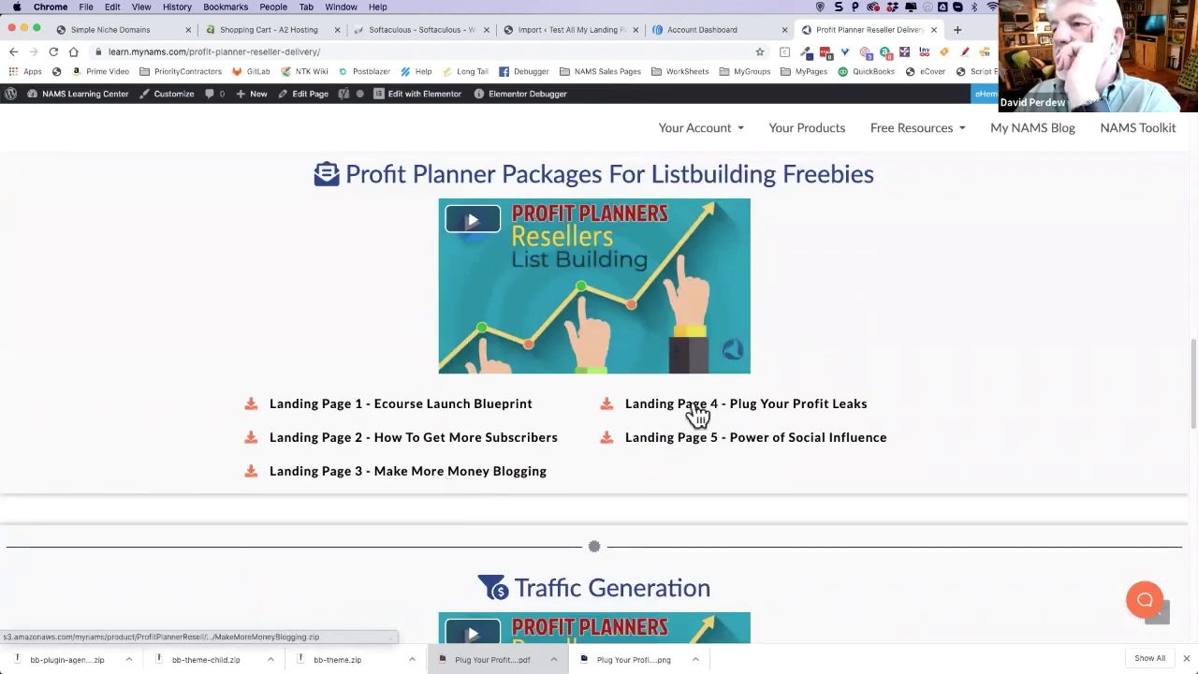
- Download Landing Page 4 - Plug Your Profit Leaks as PlugYourProfitLeaks.zip into Downloads
click(761, 406)
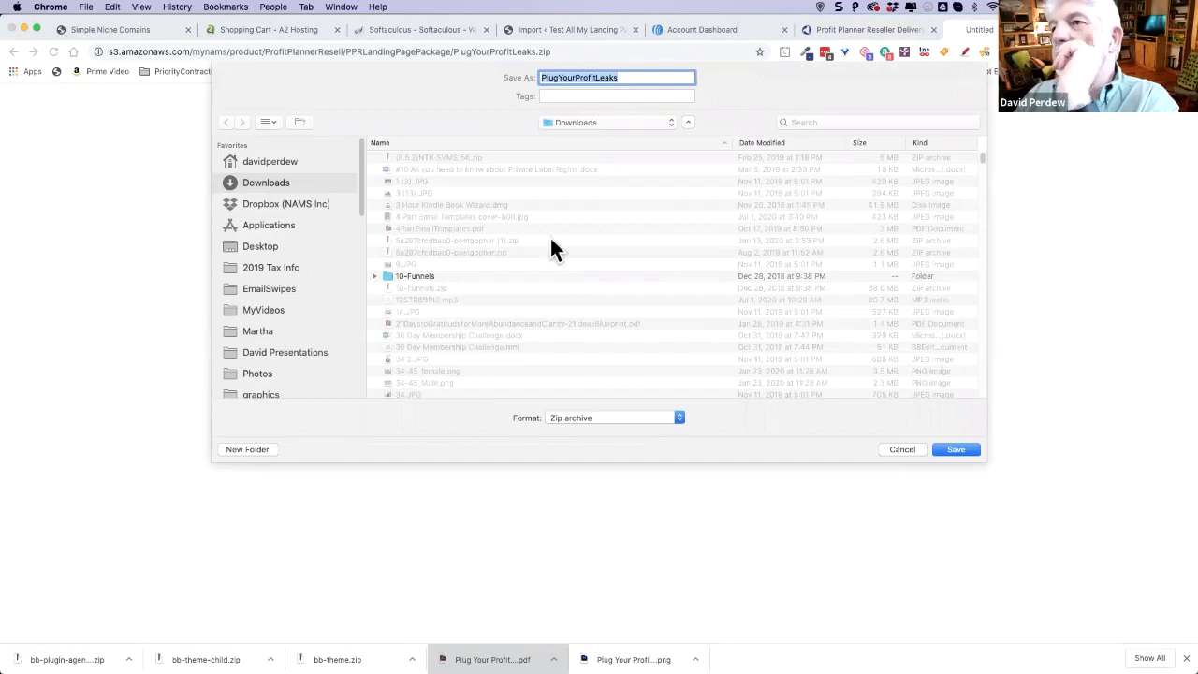
key(Return)
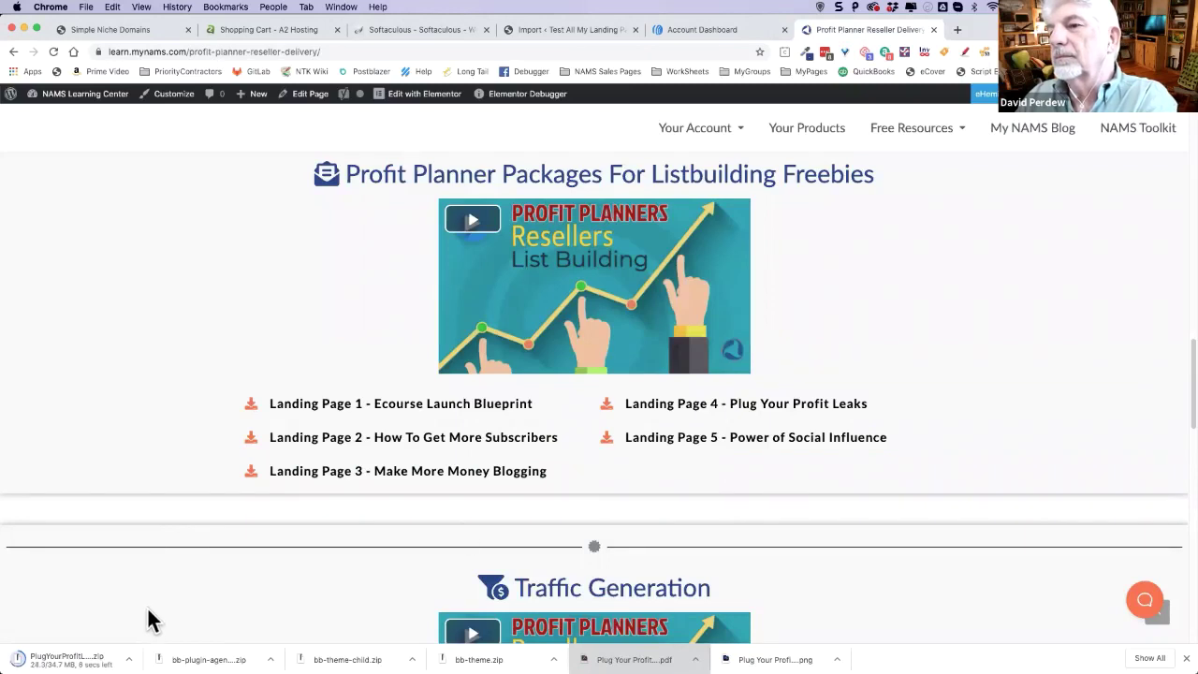
scroll(894, 361, down, 3)
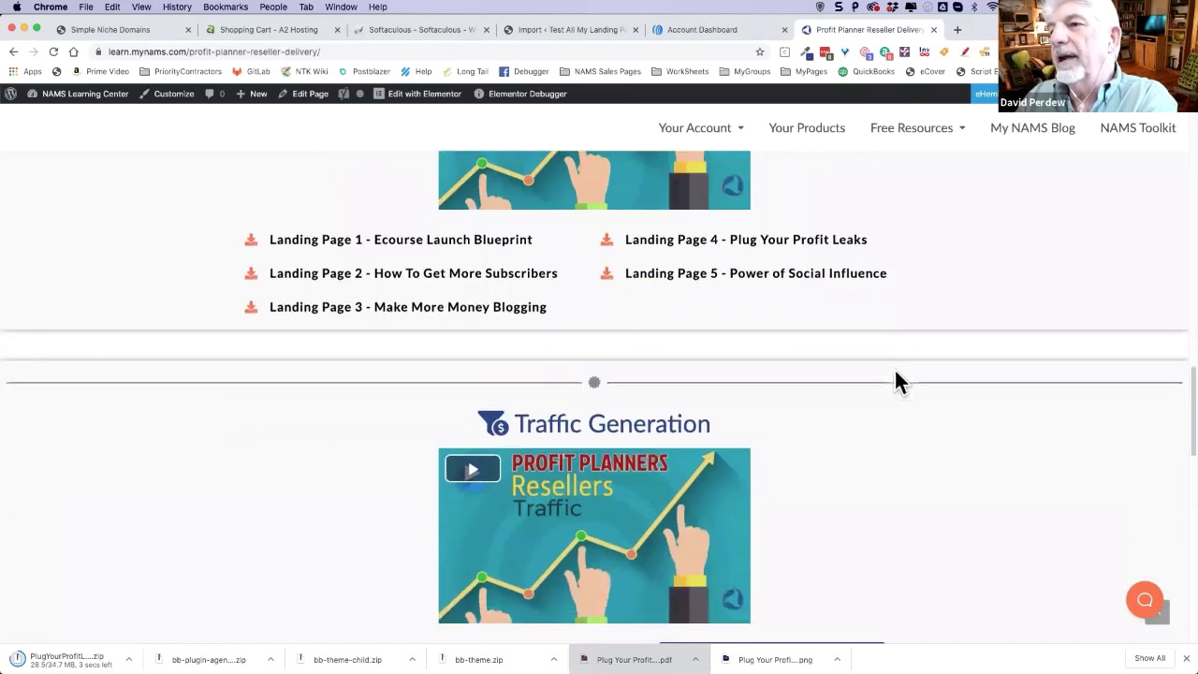
scroll(901, 388, down, 4)
scroll(894, 346, up, 7)
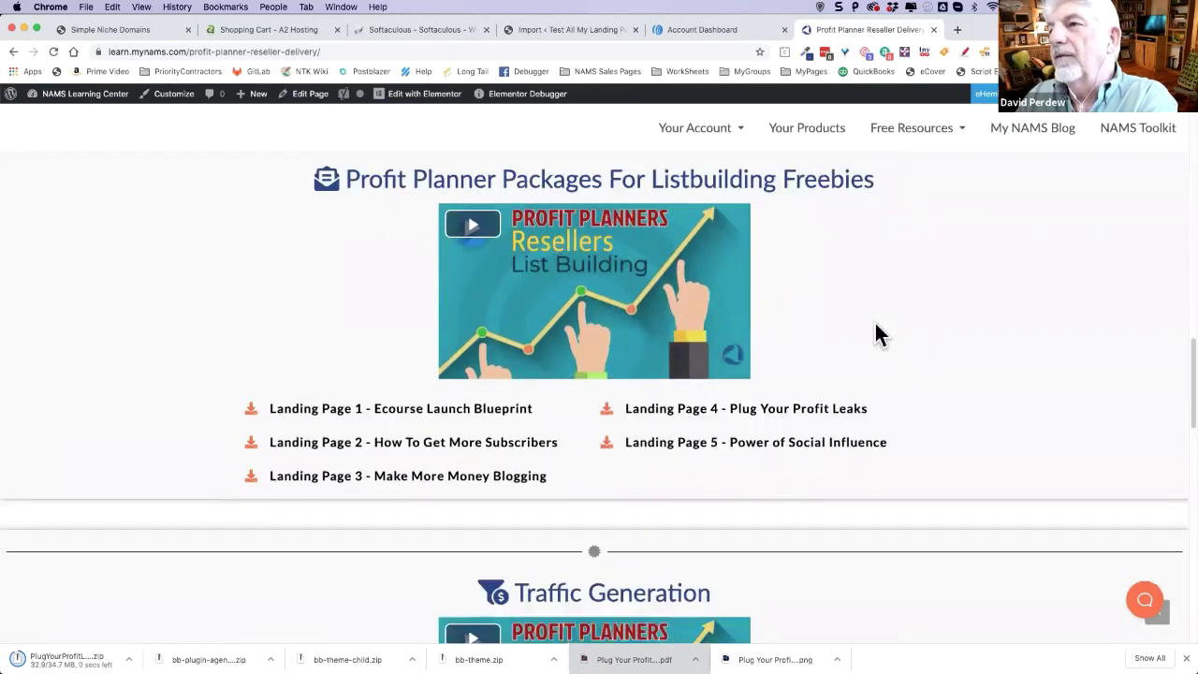
scroll(877, 334, up, 1)
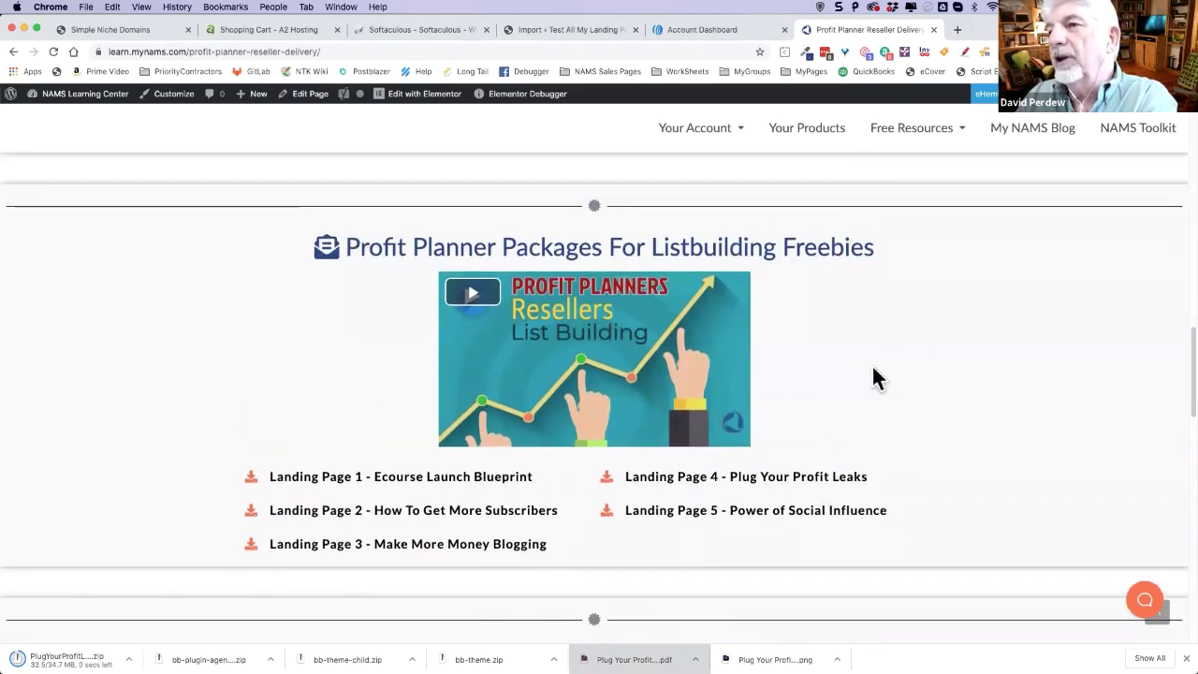
- Reveal the downloaded PlugYourProfitLeaks.zip in Finder from the download's menu
scroll(972, 438, down, 3)
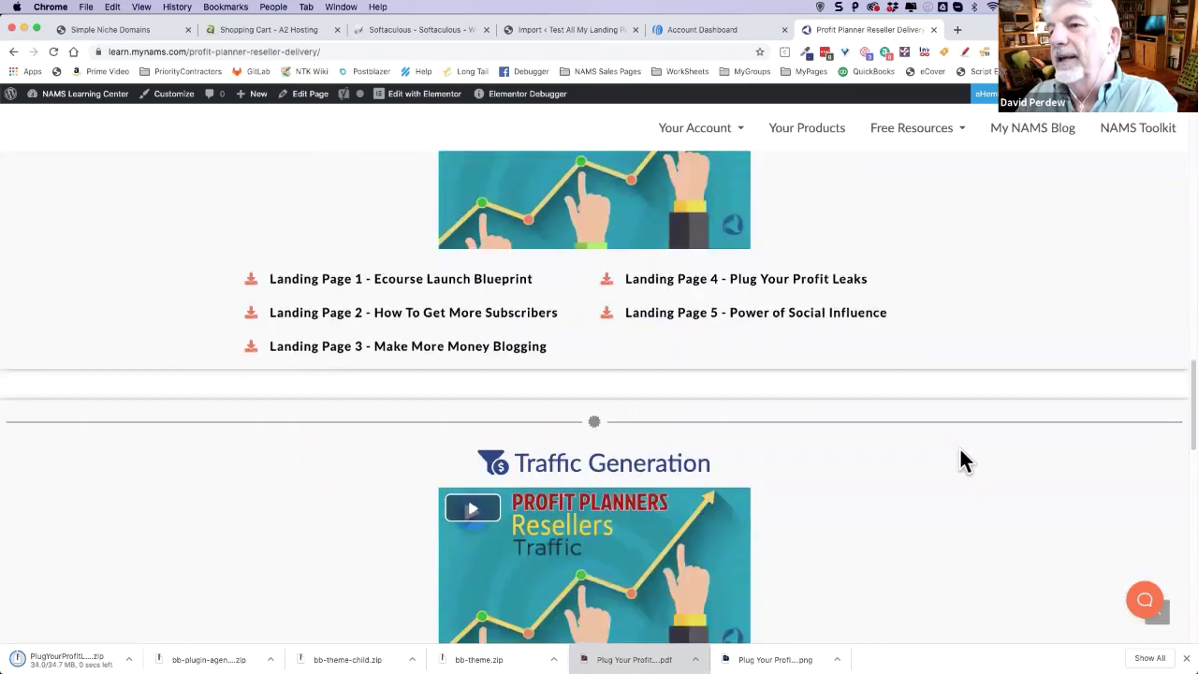
scroll(962, 454, down, 4)
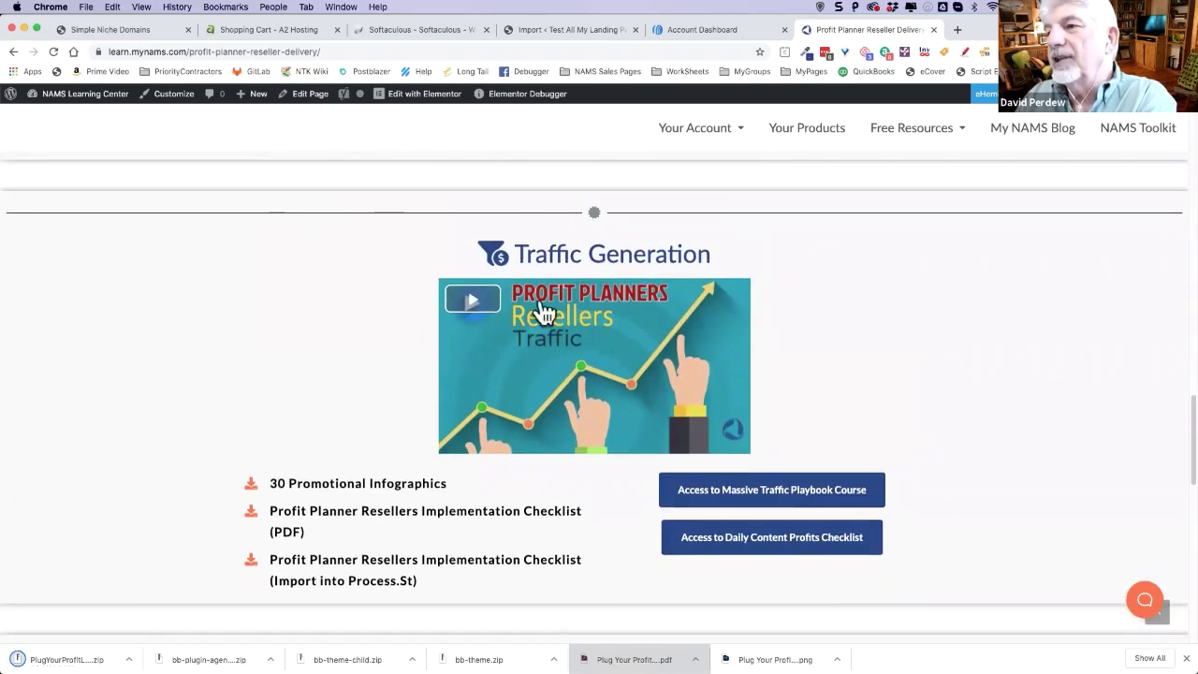
scroll(957, 513, down, 3)
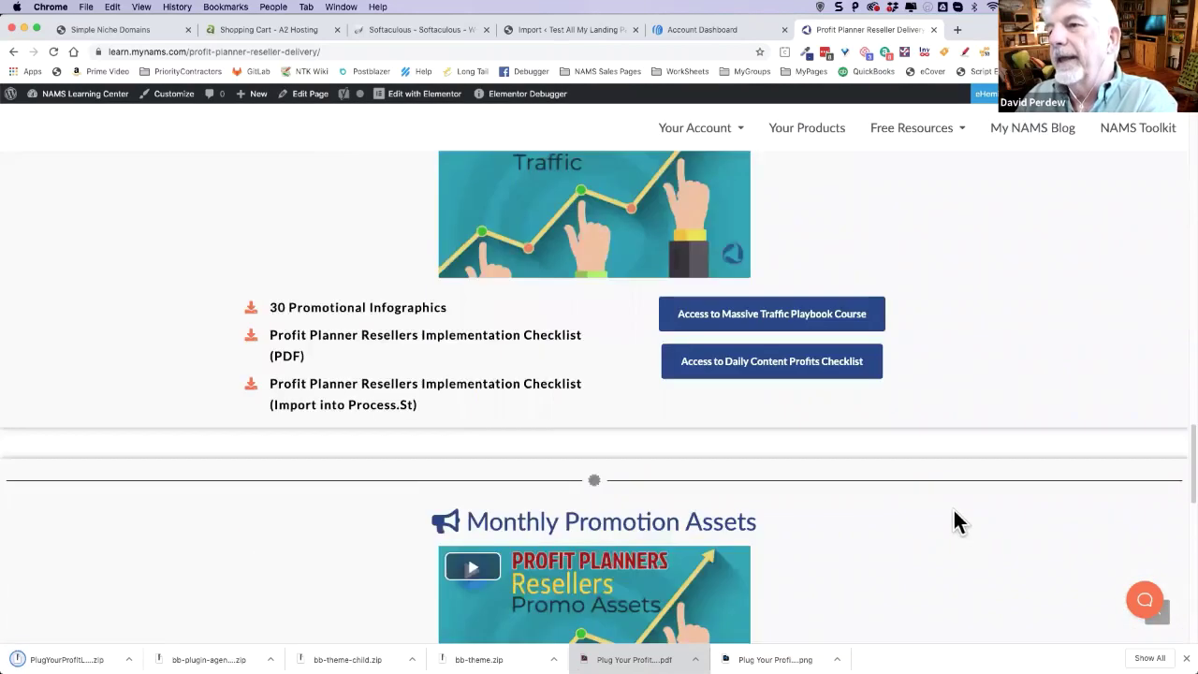
scroll(858, 455, down, 3)
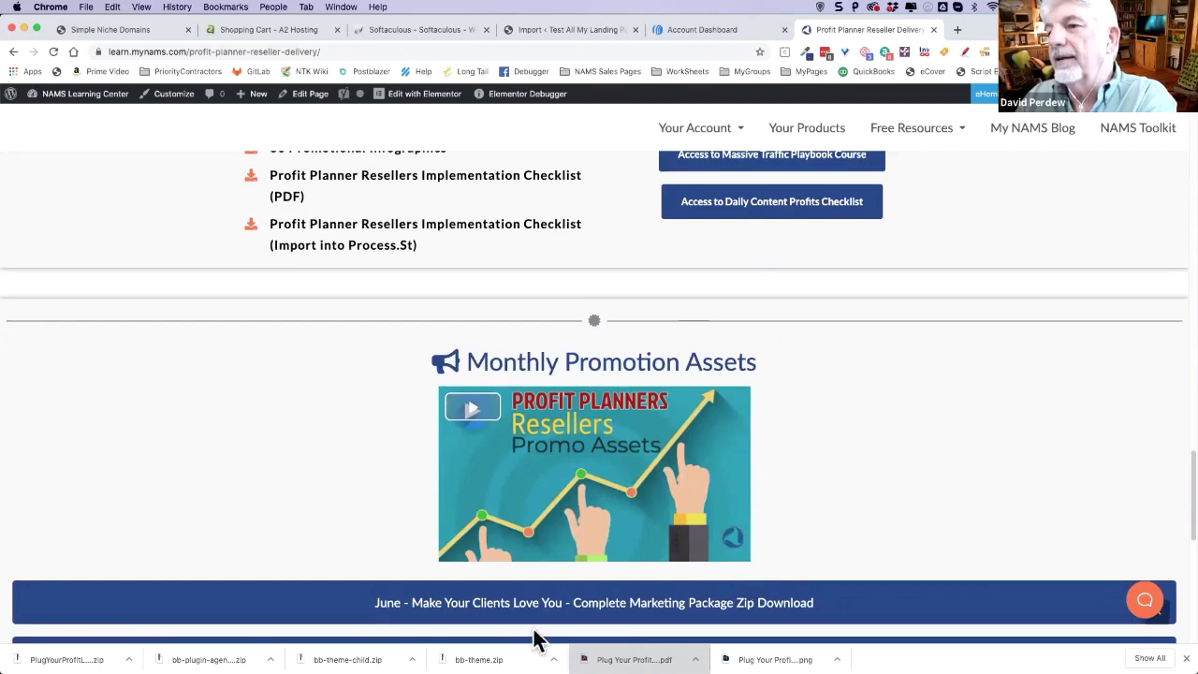
scroll(532, 585, down, 2)
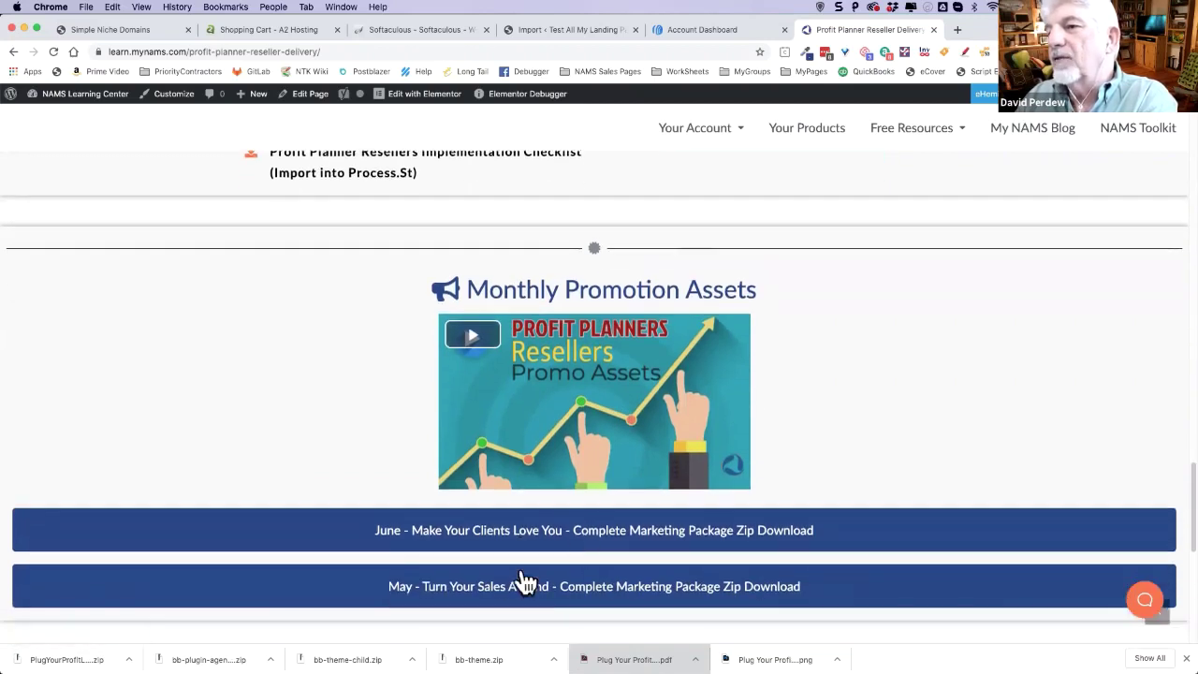
scroll(568, 562, down, 1)
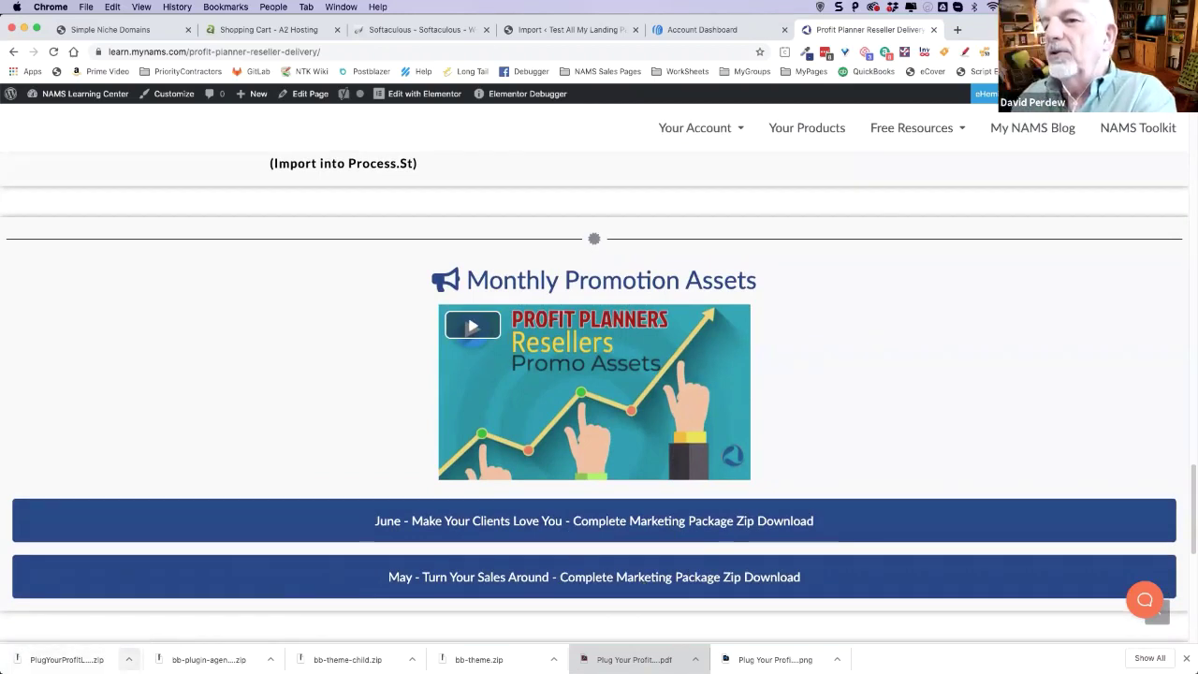
click(128, 659)
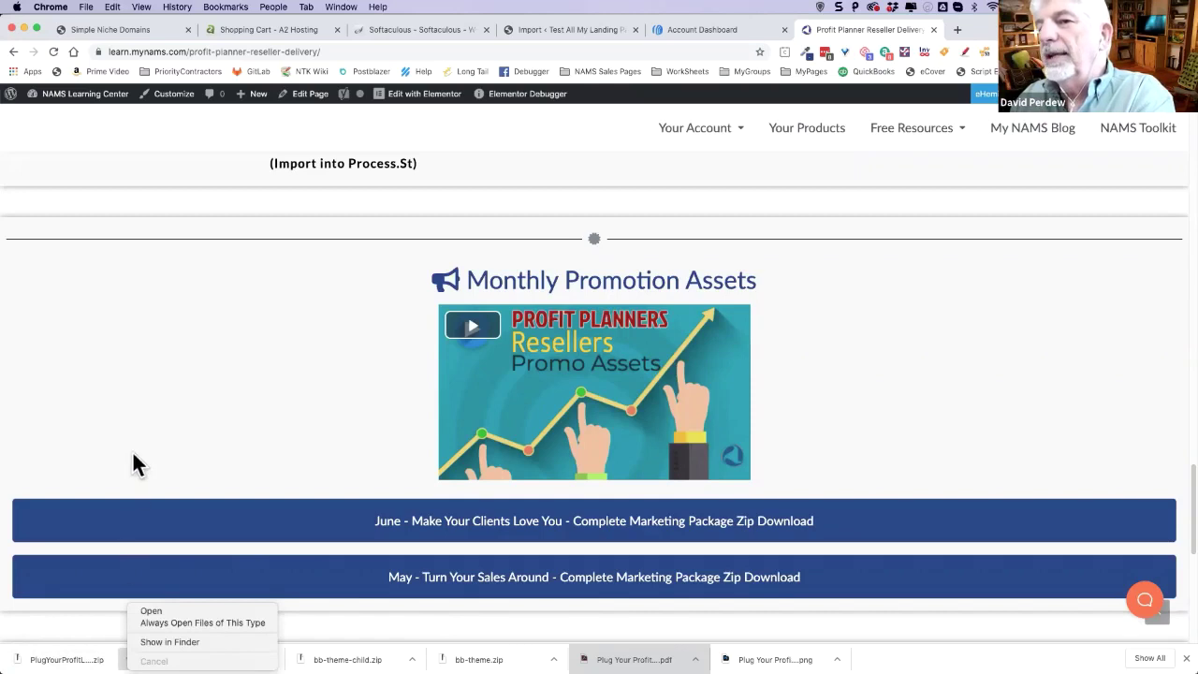
click(69, 630)
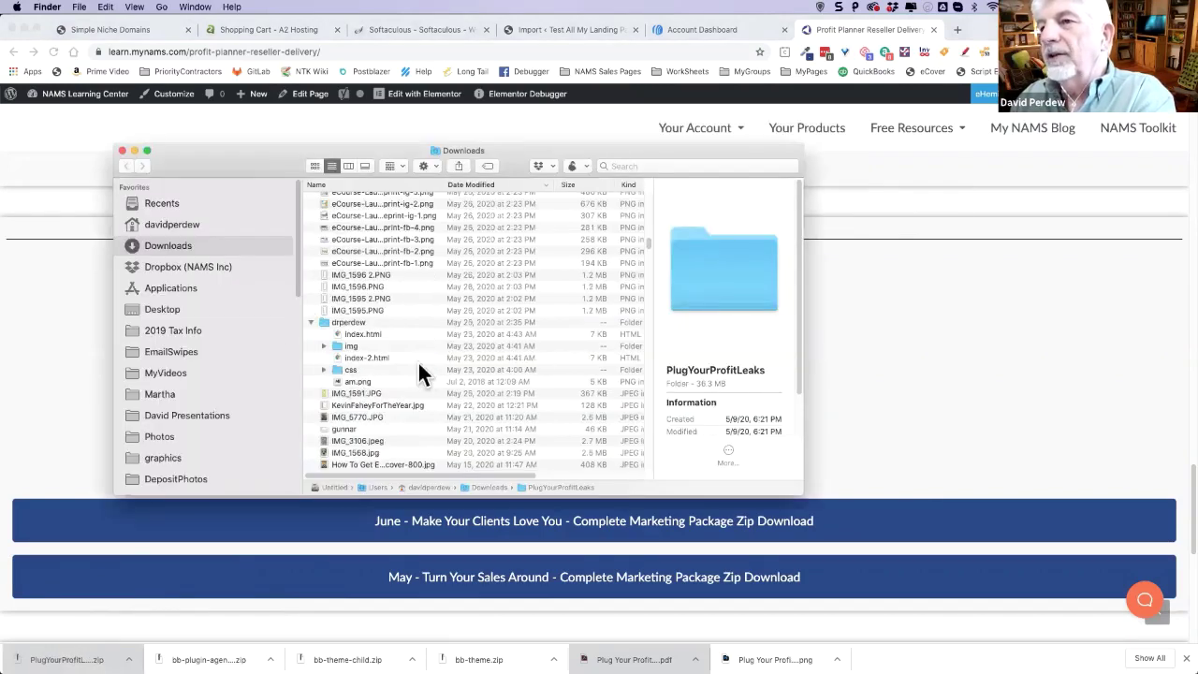
- Select PlugYourProfitLeaks.zip and sort the Downloads list by Name
scroll(404, 346, up, 10)
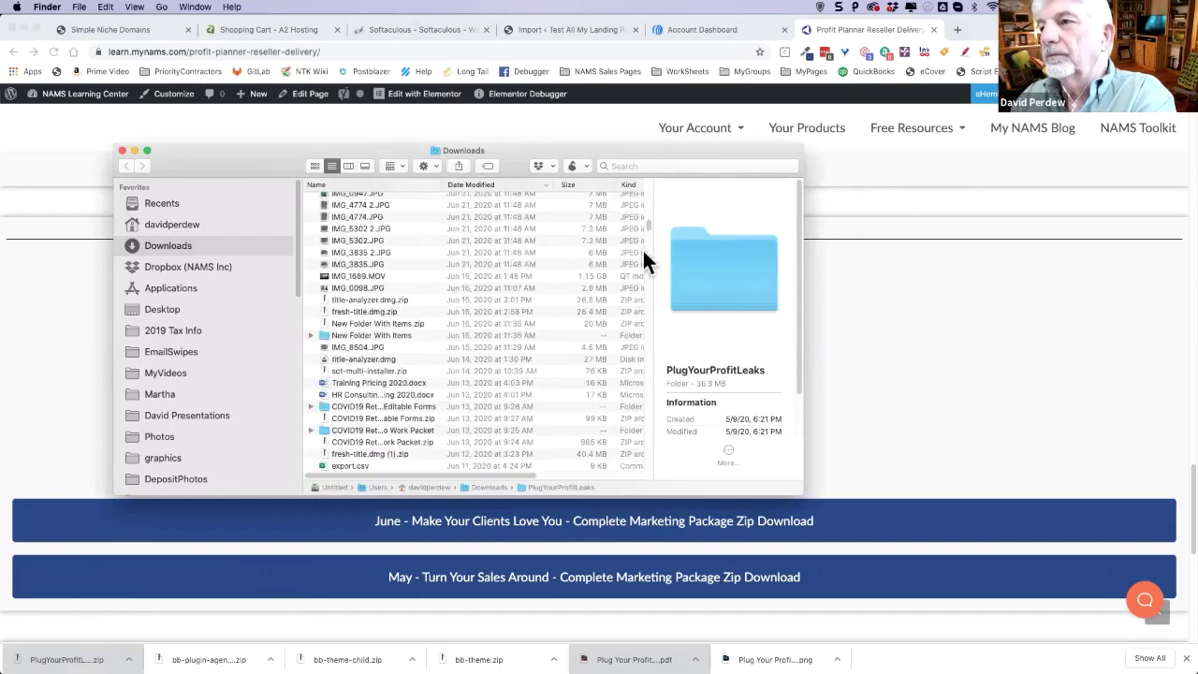
drag(645, 223, 648, 158)
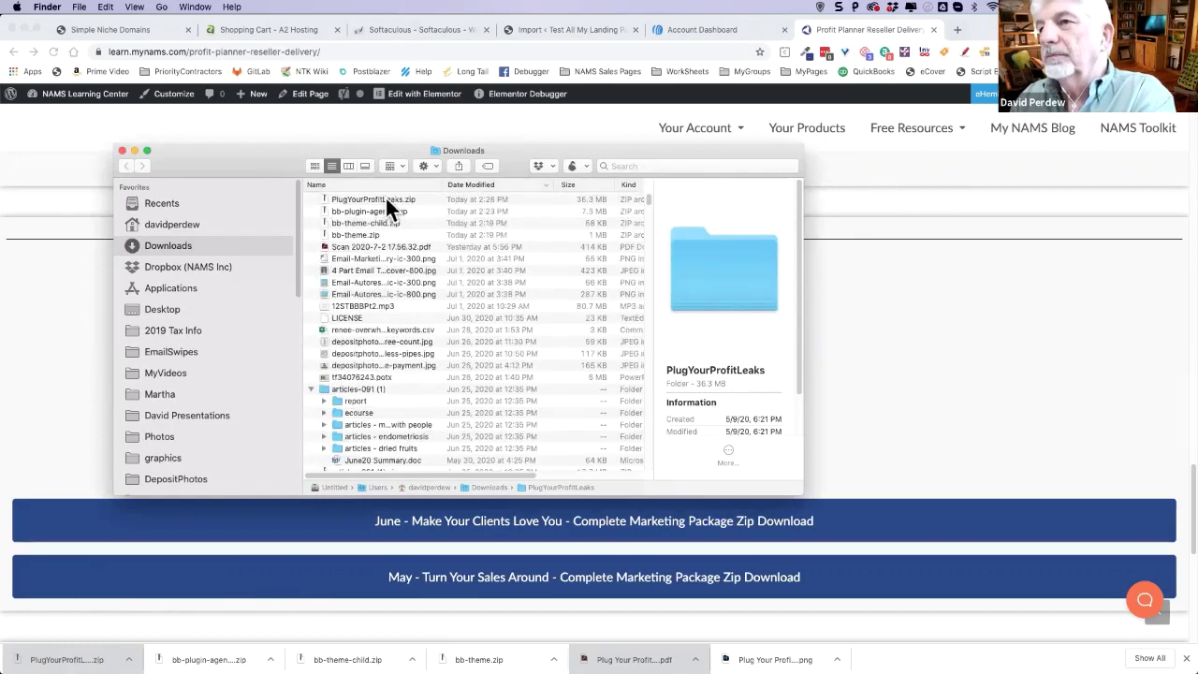
click(406, 201)
click(483, 185)
click(392, 184)
- Expand the PlugYourProfitLeaks folder and briefly expand then collapse Customer Deliverables
scroll(426, 364, up, 5)
scroll(418, 409, down, 2)
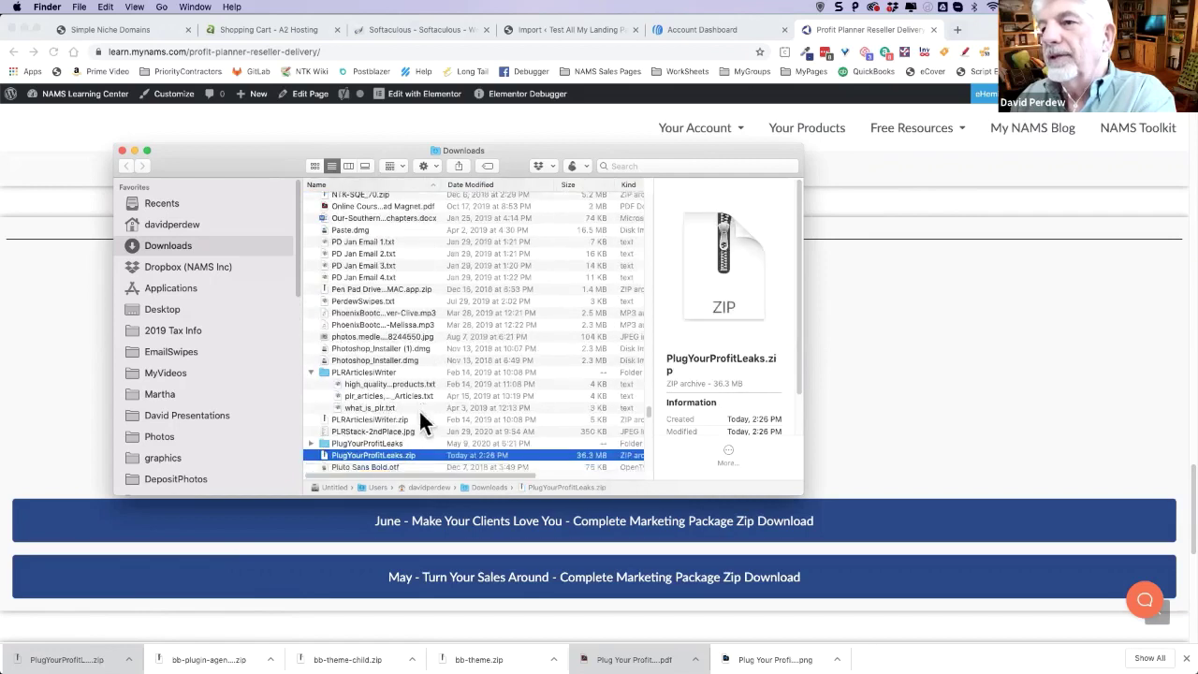
click(311, 421)
scroll(459, 402, down, 5)
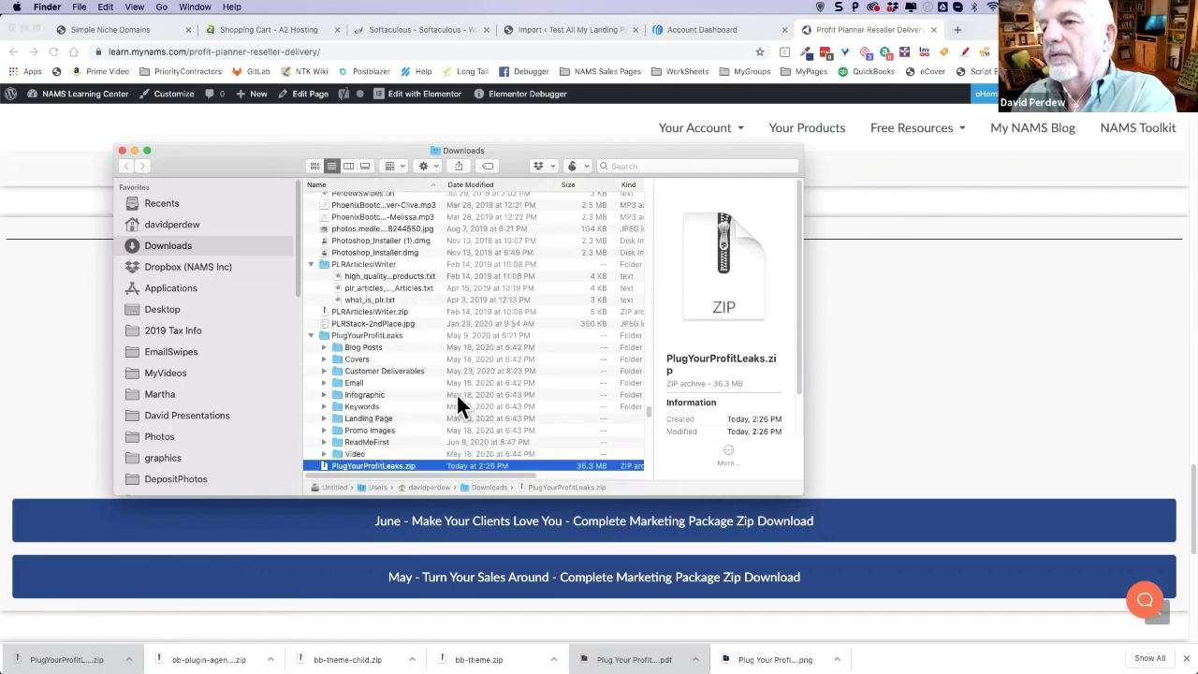
scroll(459, 403, down, 2)
scroll(452, 401, down, 2)
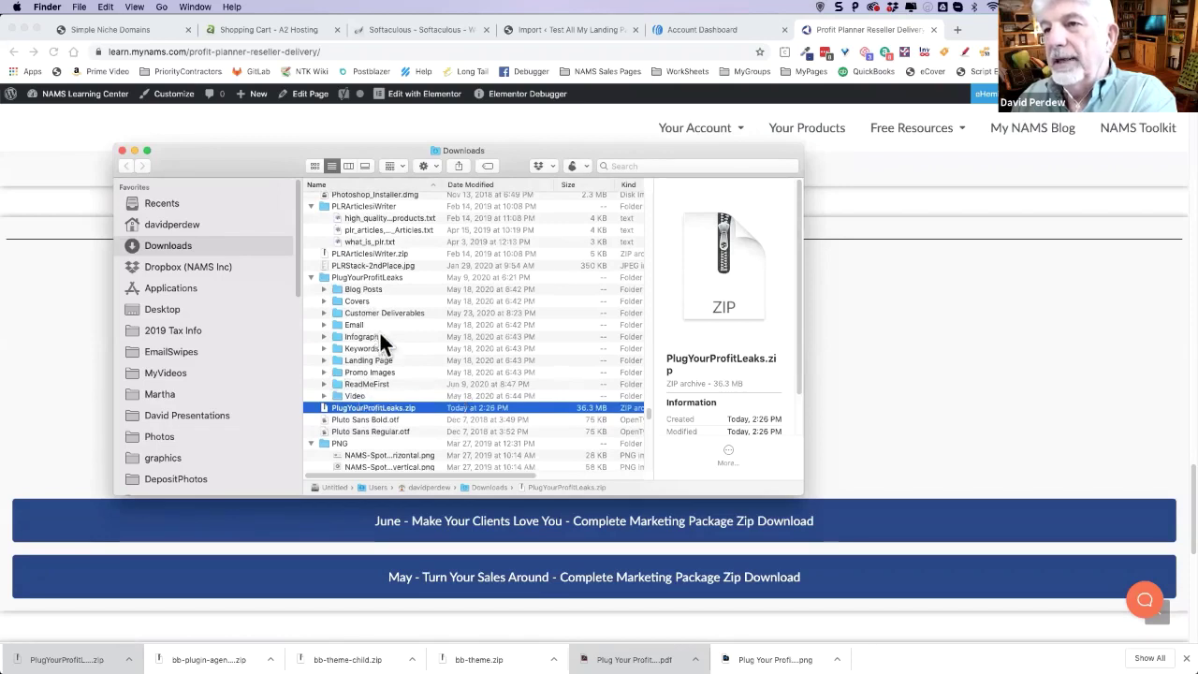
click(325, 313)
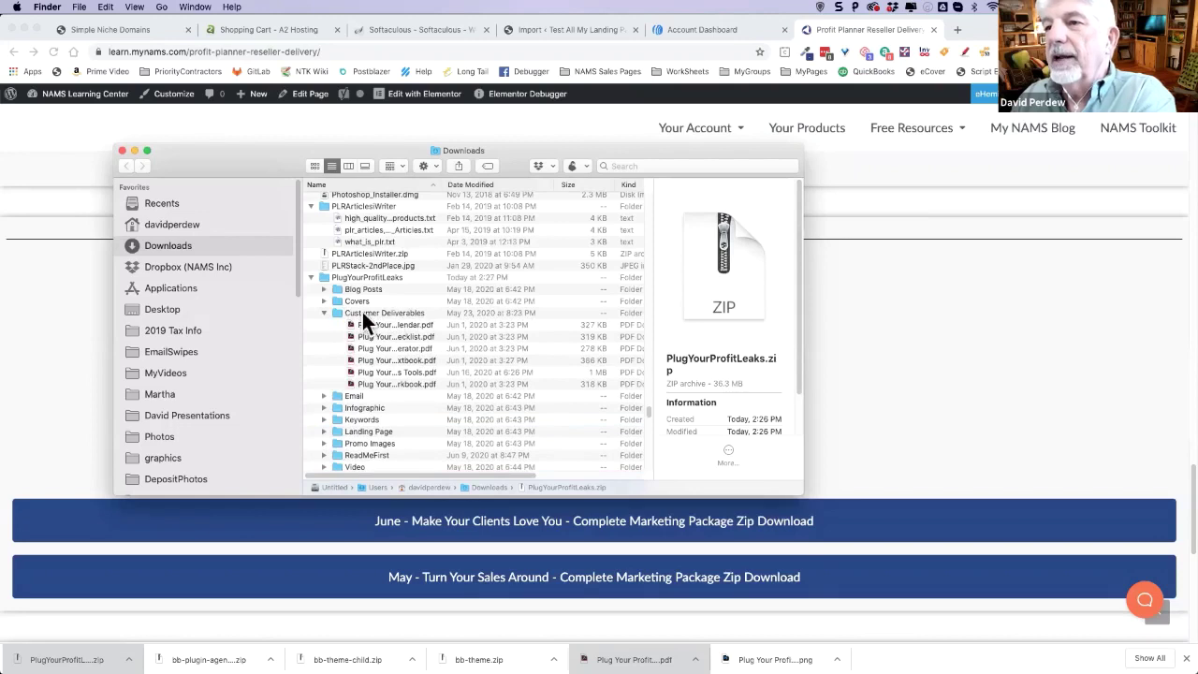
click(324, 312)
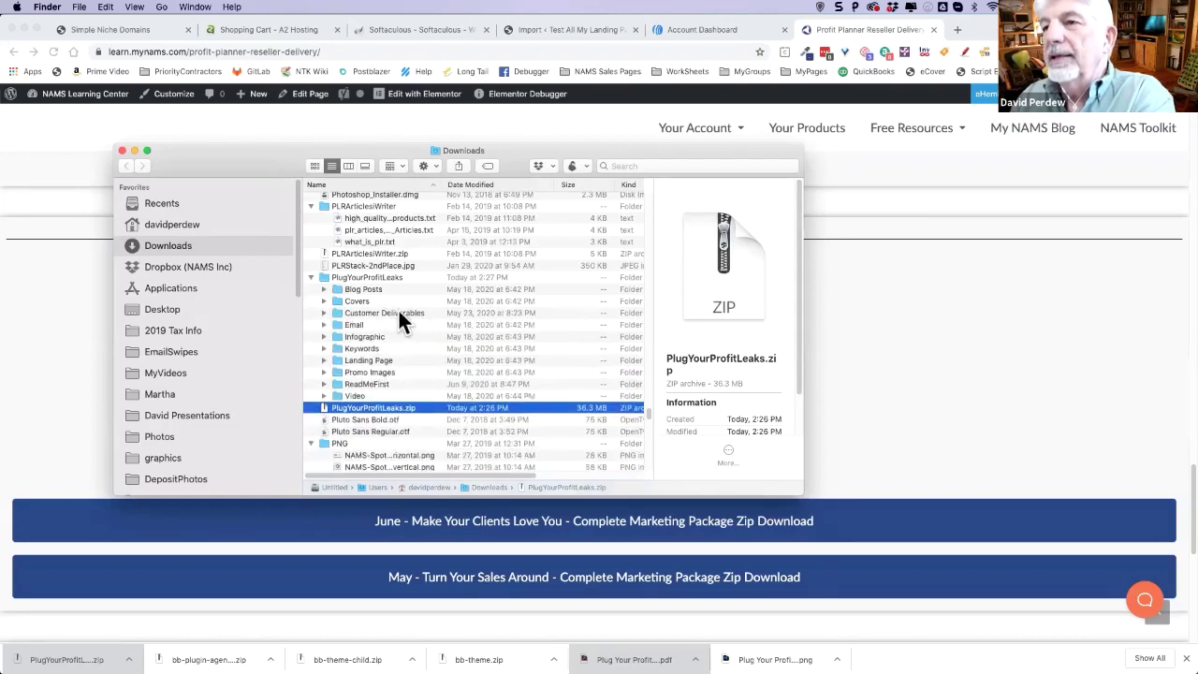
right_click(388, 312)
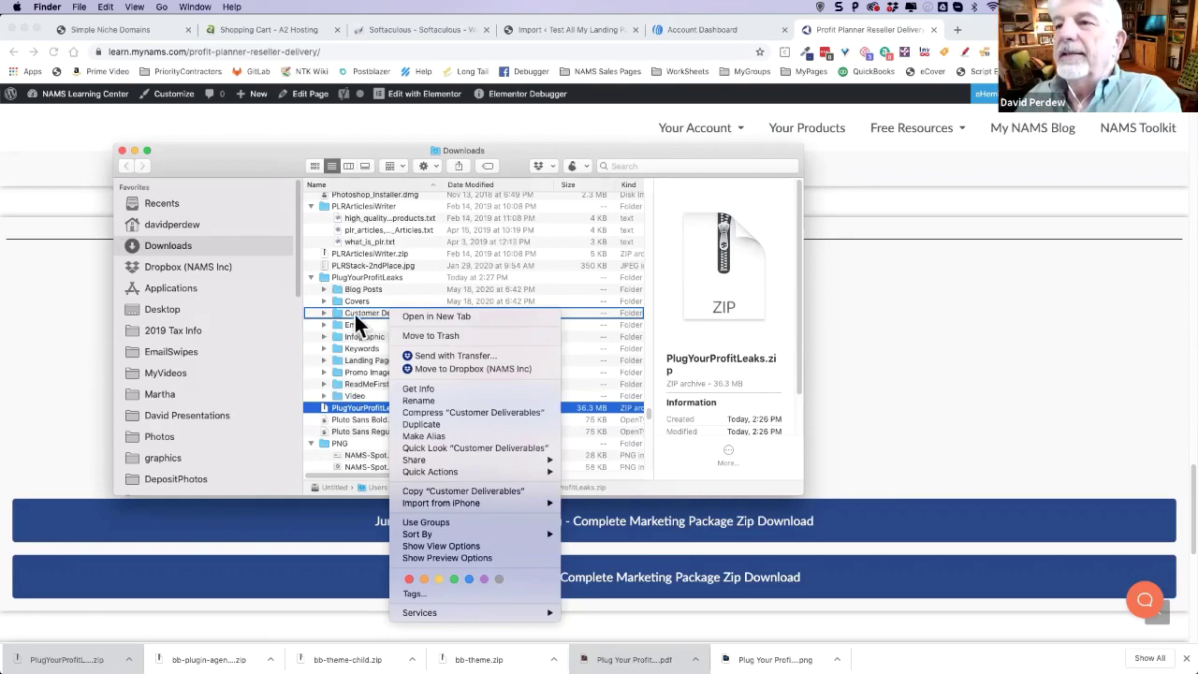
key(Escape)
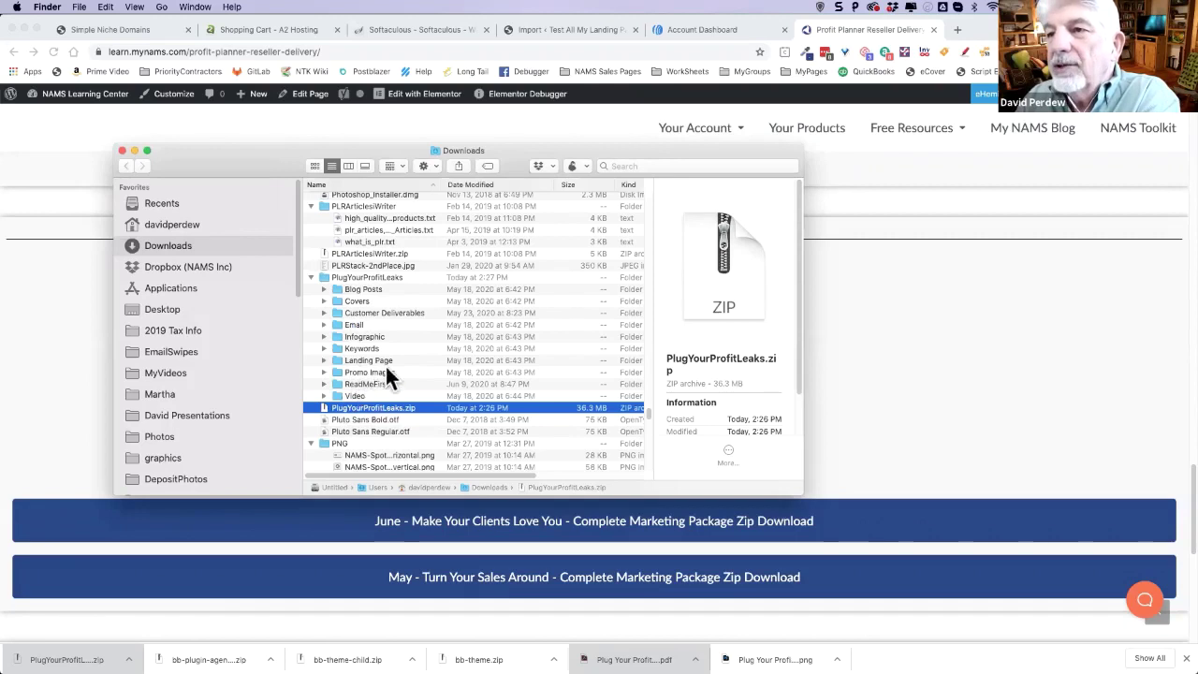
- Expand Landing Page, unzip the BB template zip, and preview Plug your profit leaks template.xml
click(324, 359)
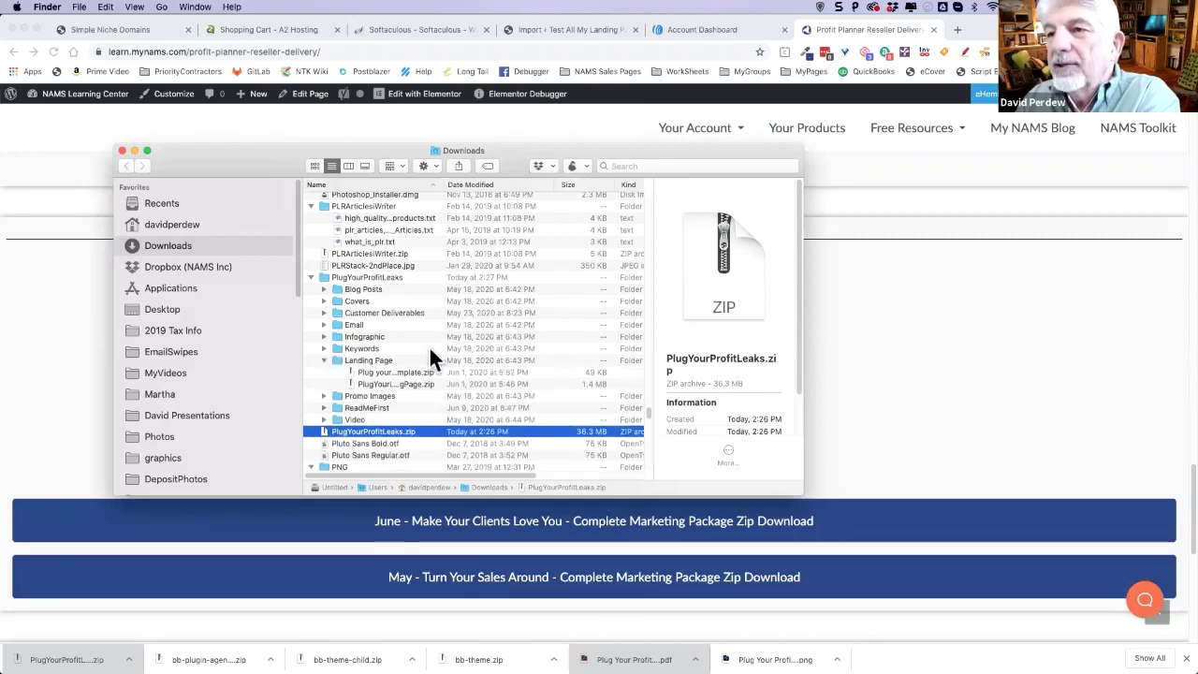
scroll(421, 351, down, 1)
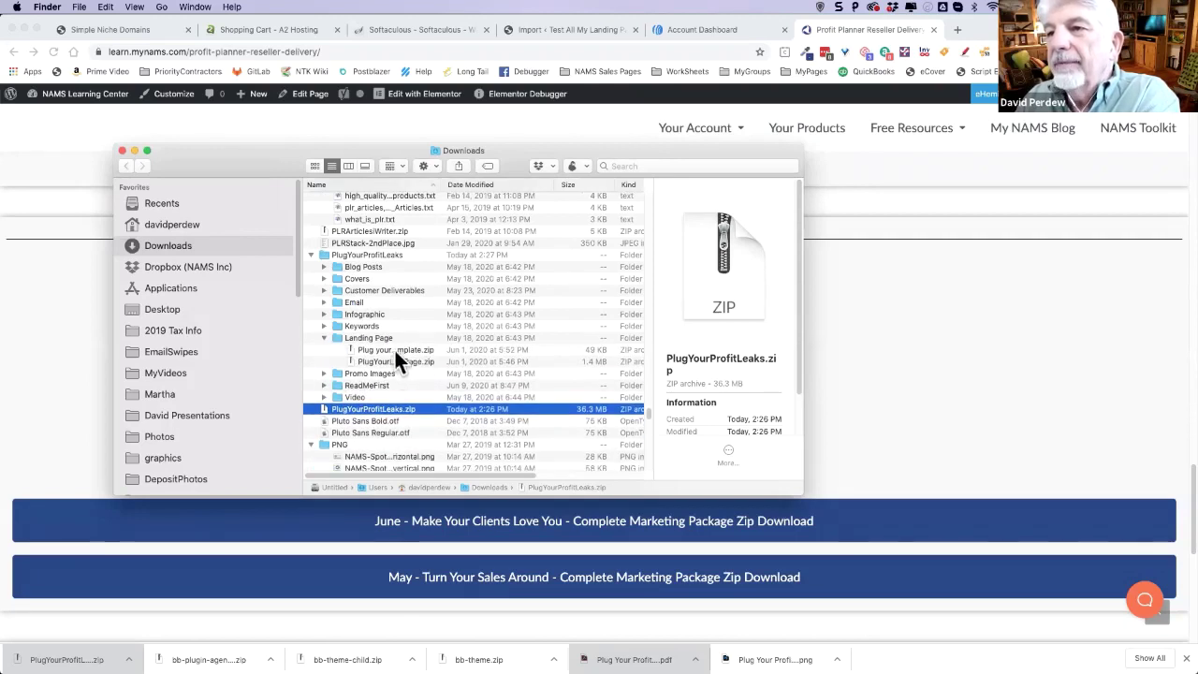
drag(443, 184, 557, 184)
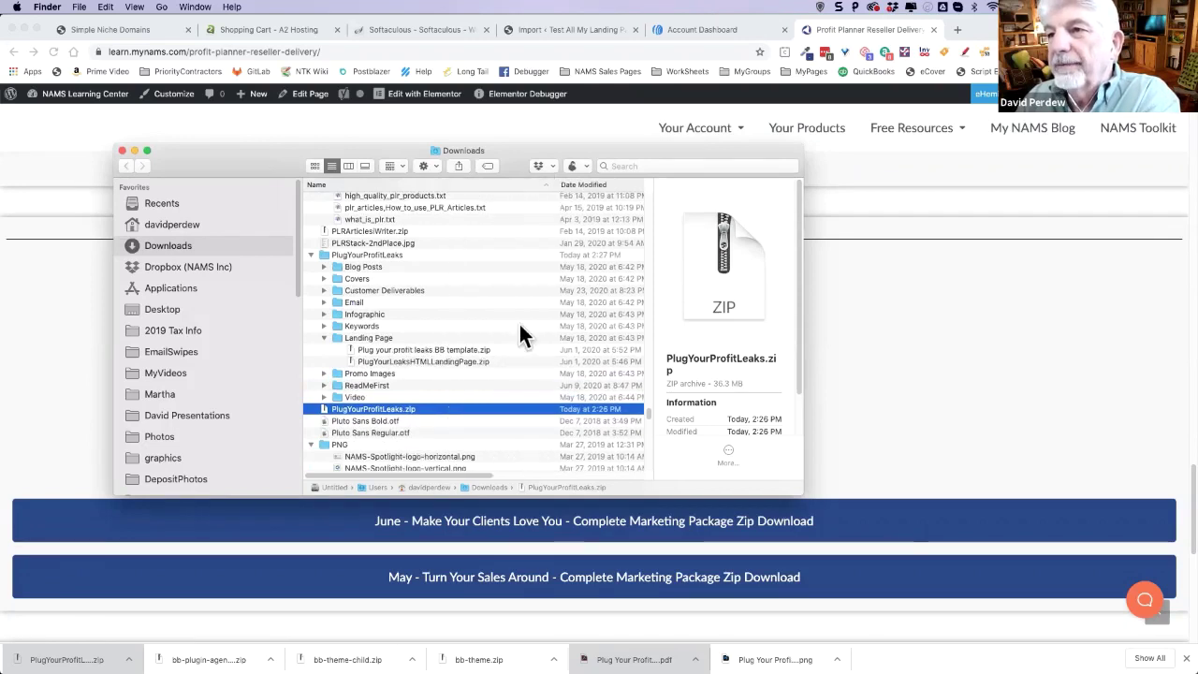
click(428, 350)
double_click(425, 349)
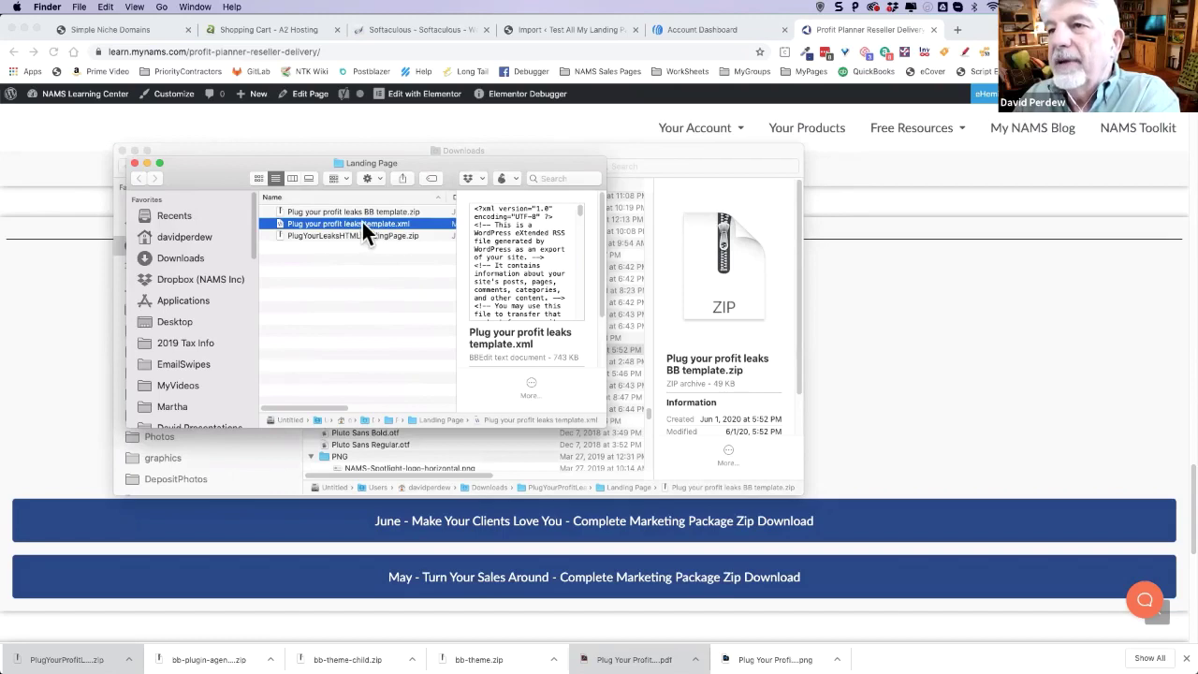
click(370, 276)
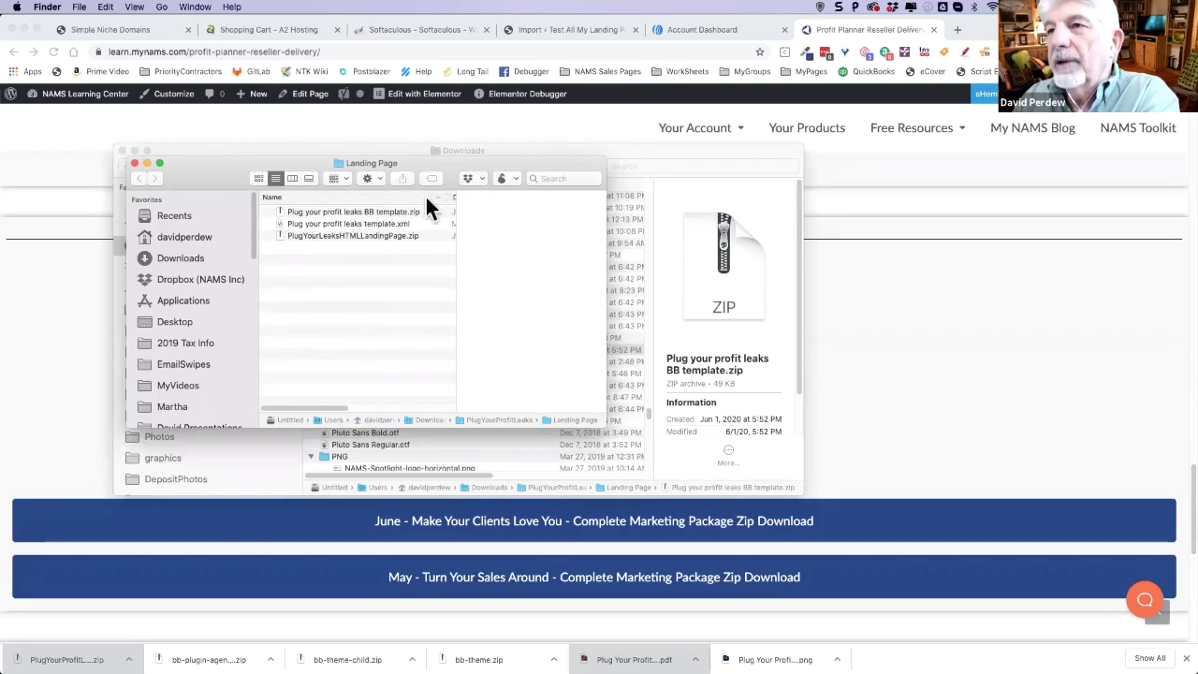
click(136, 163)
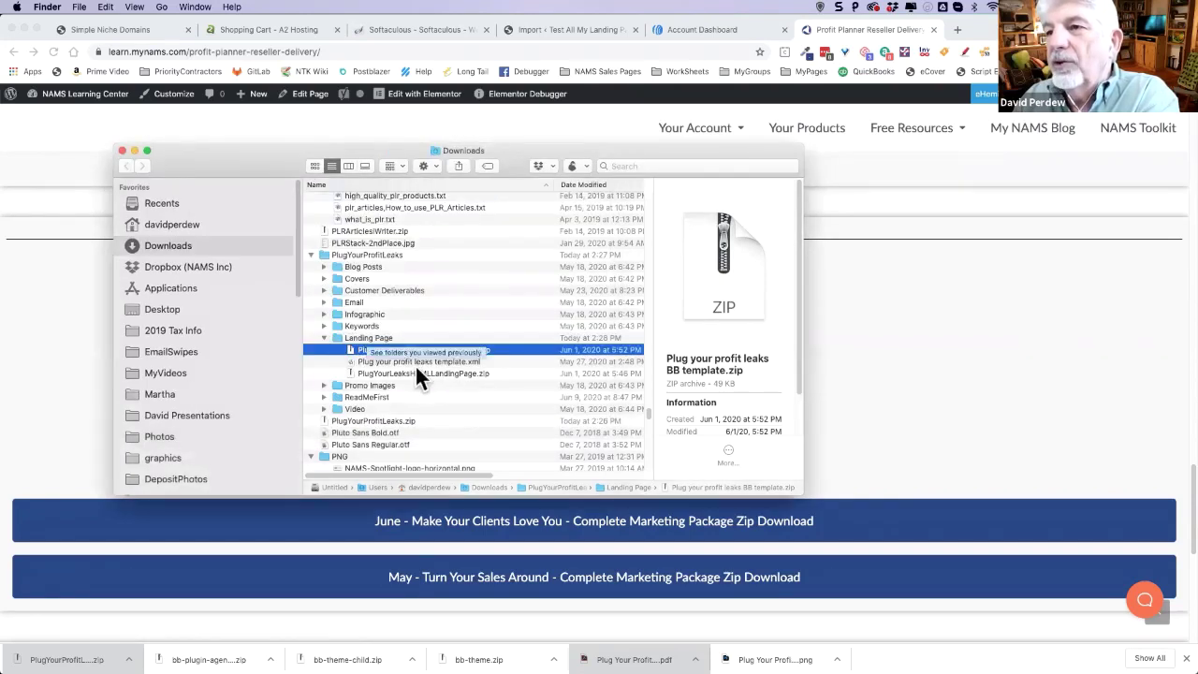
click(364, 361)
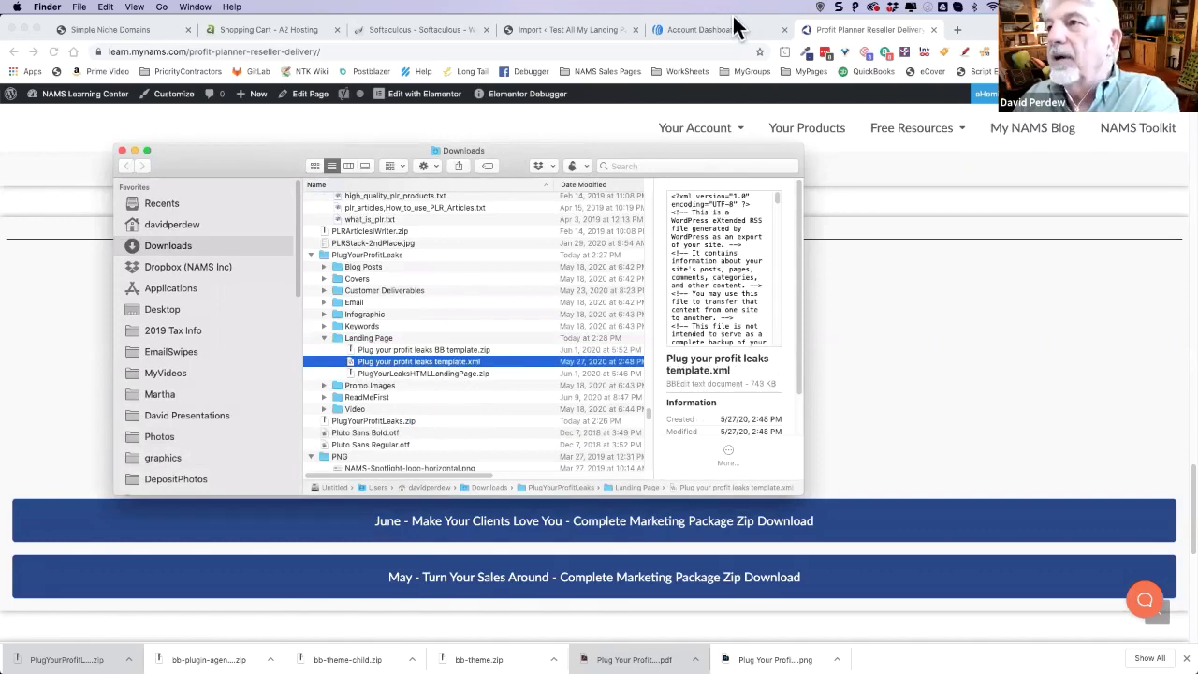
- Choose Downloads > PlugYourProfitLeaks > Landing Page > Plug your profit leaks template.xml for import
click(583, 29)
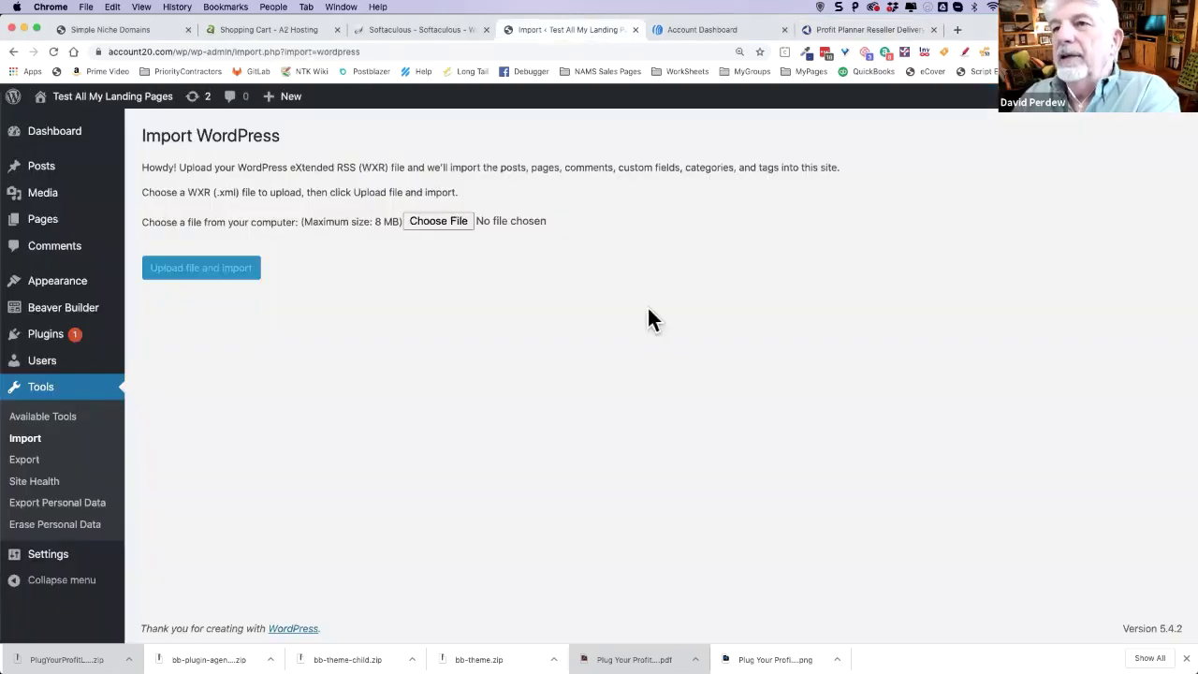
click(441, 221)
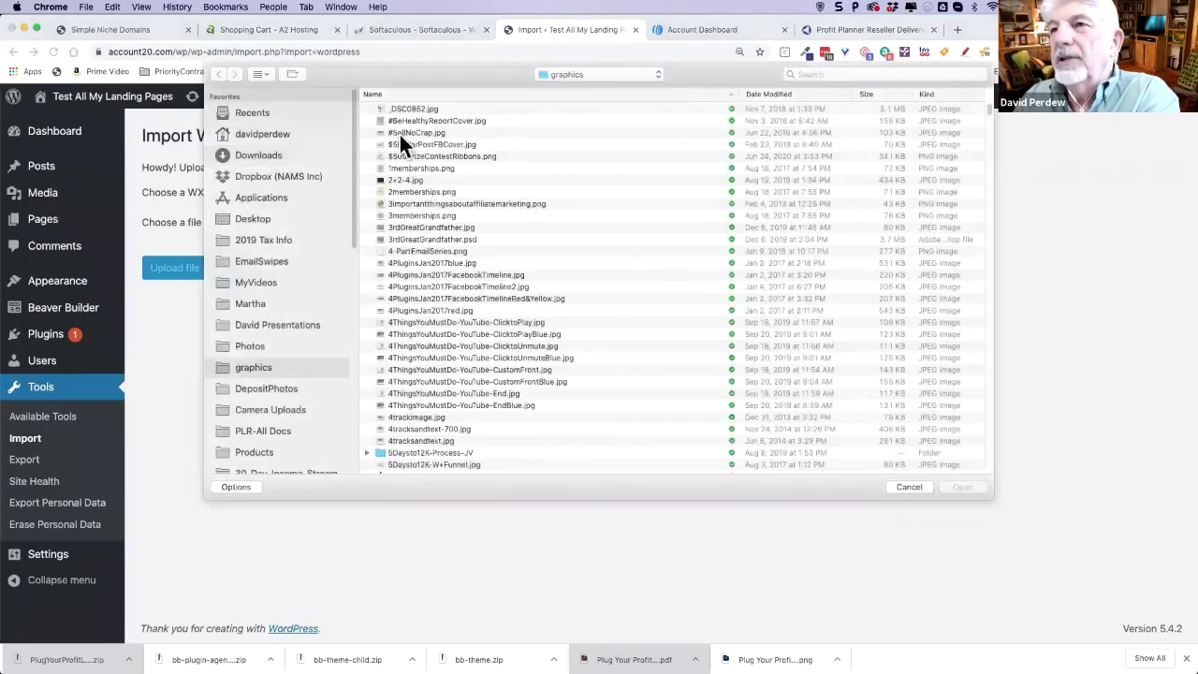
click(262, 154)
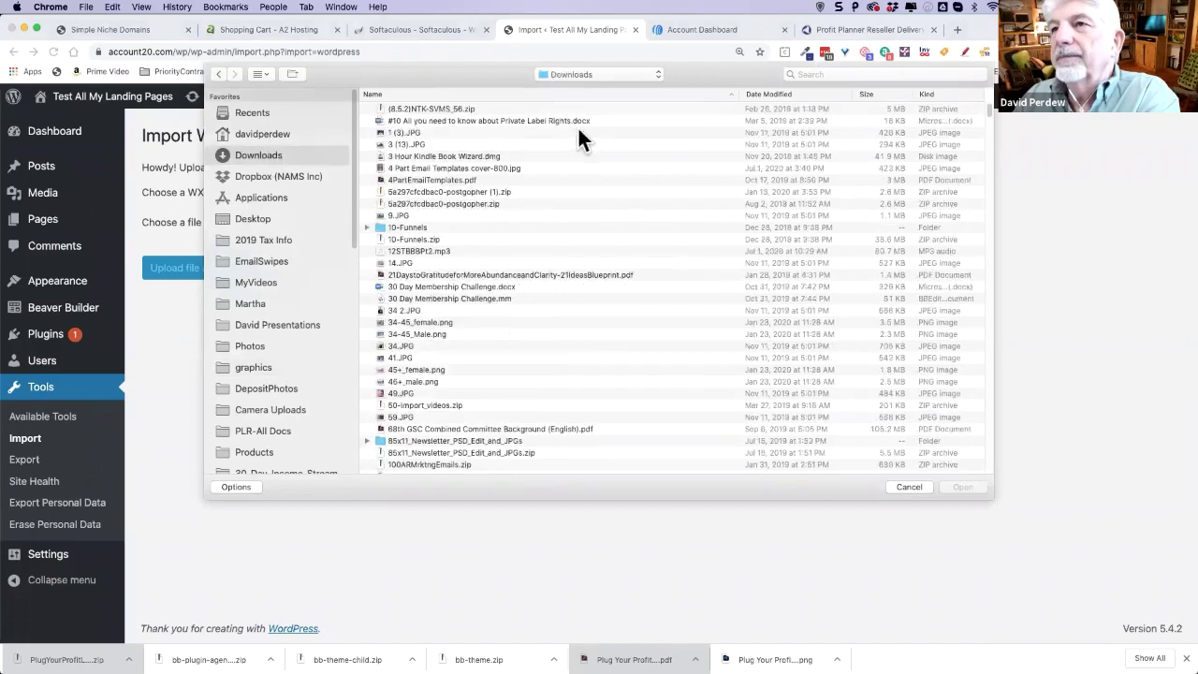
click(759, 95)
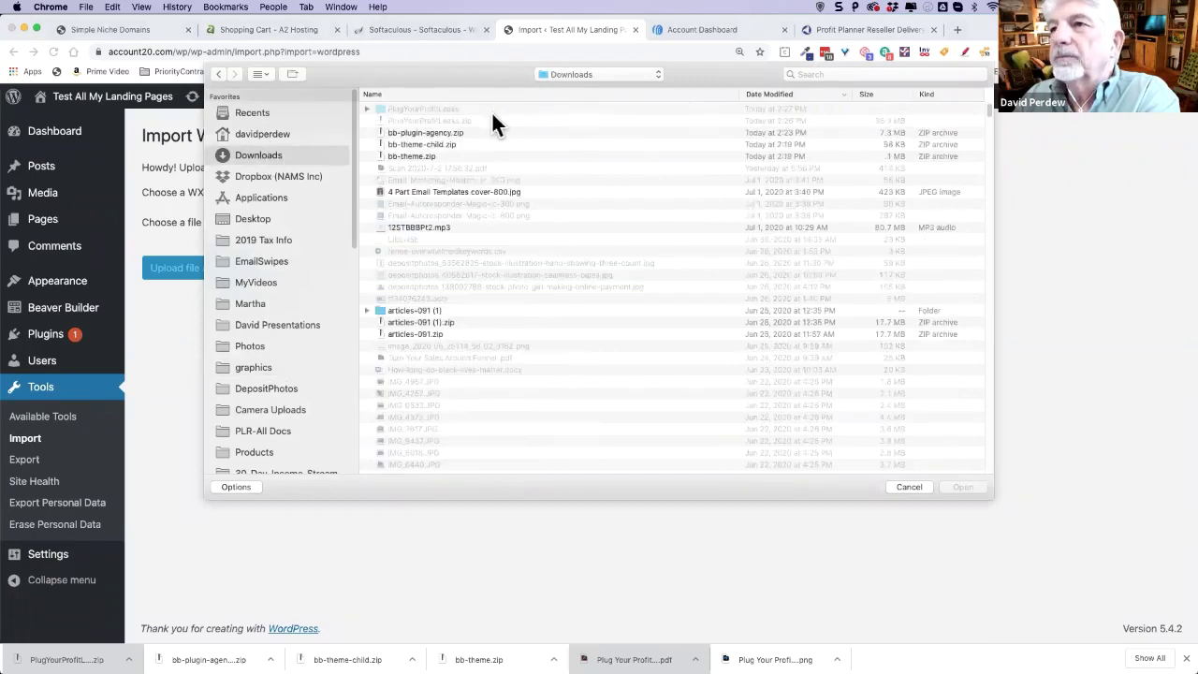
click(367, 108)
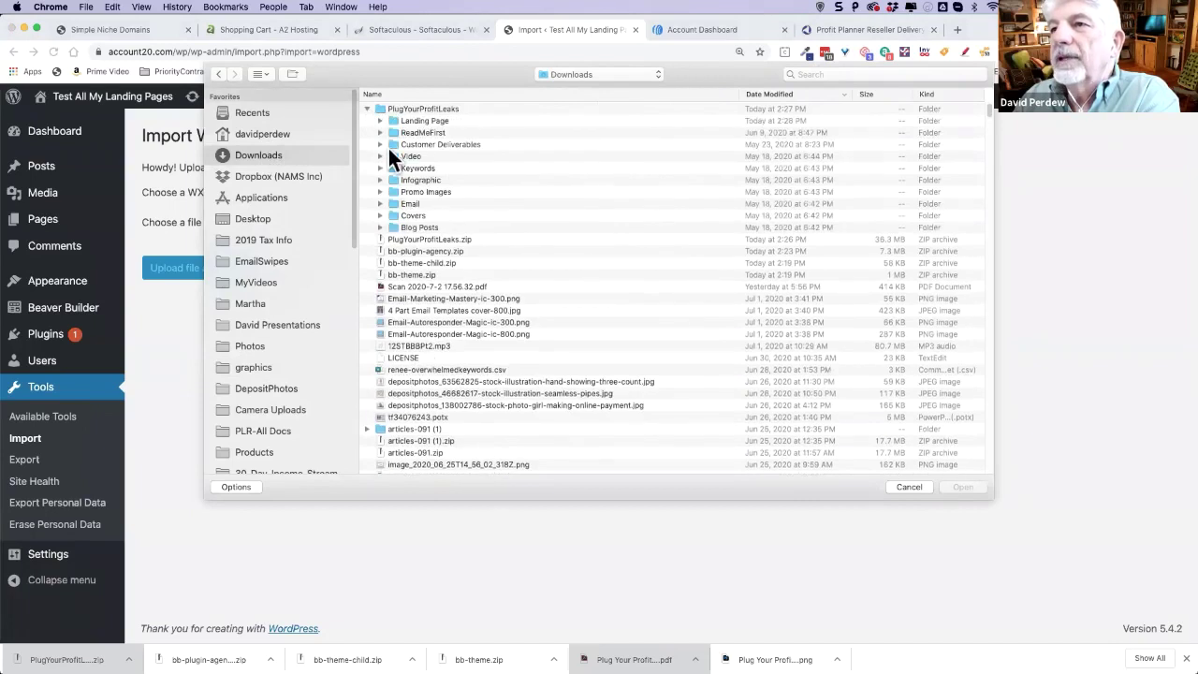
click(380, 121)
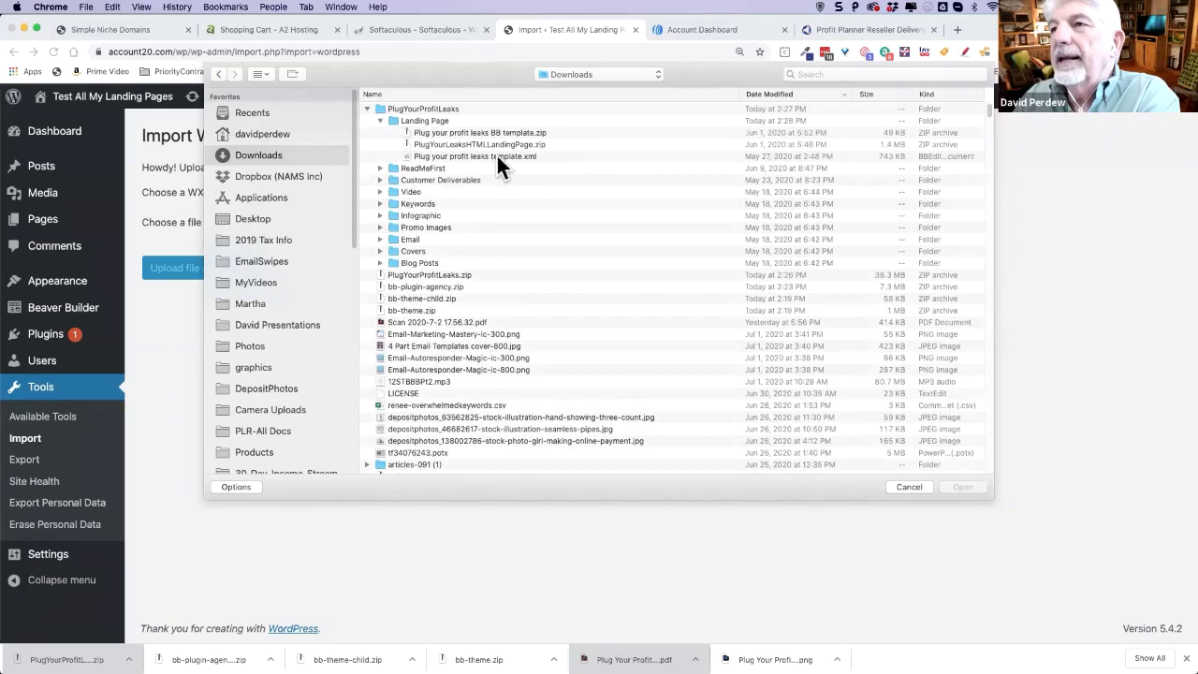
click(496, 157)
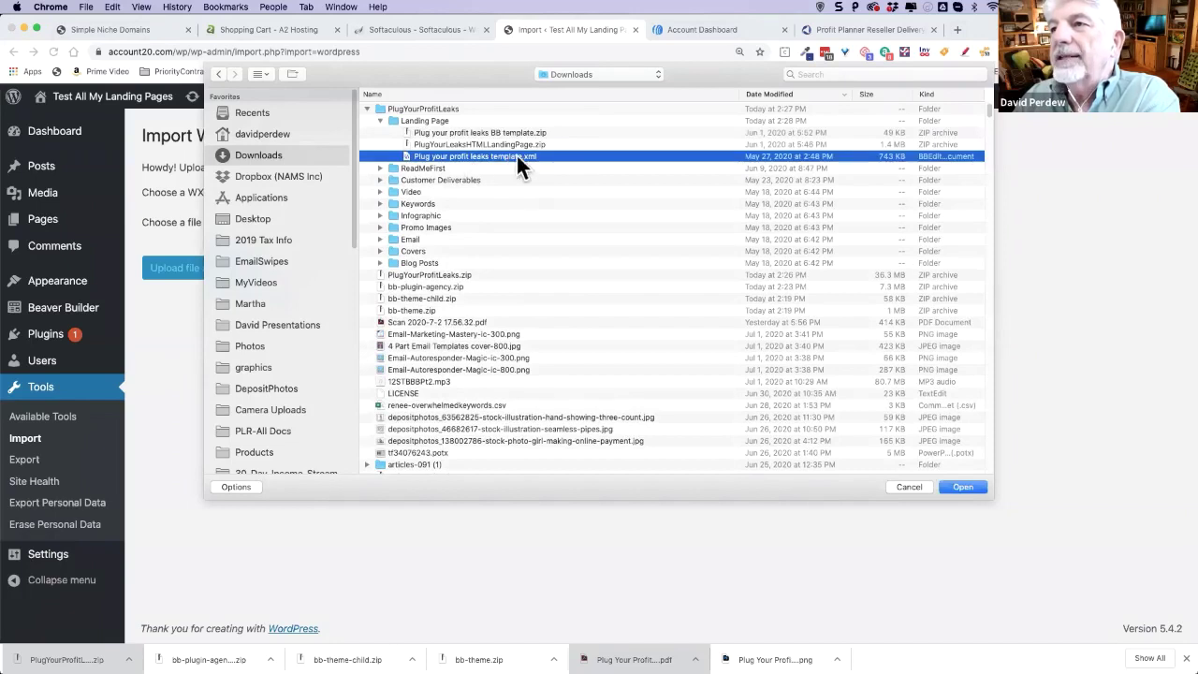
click(961, 487)
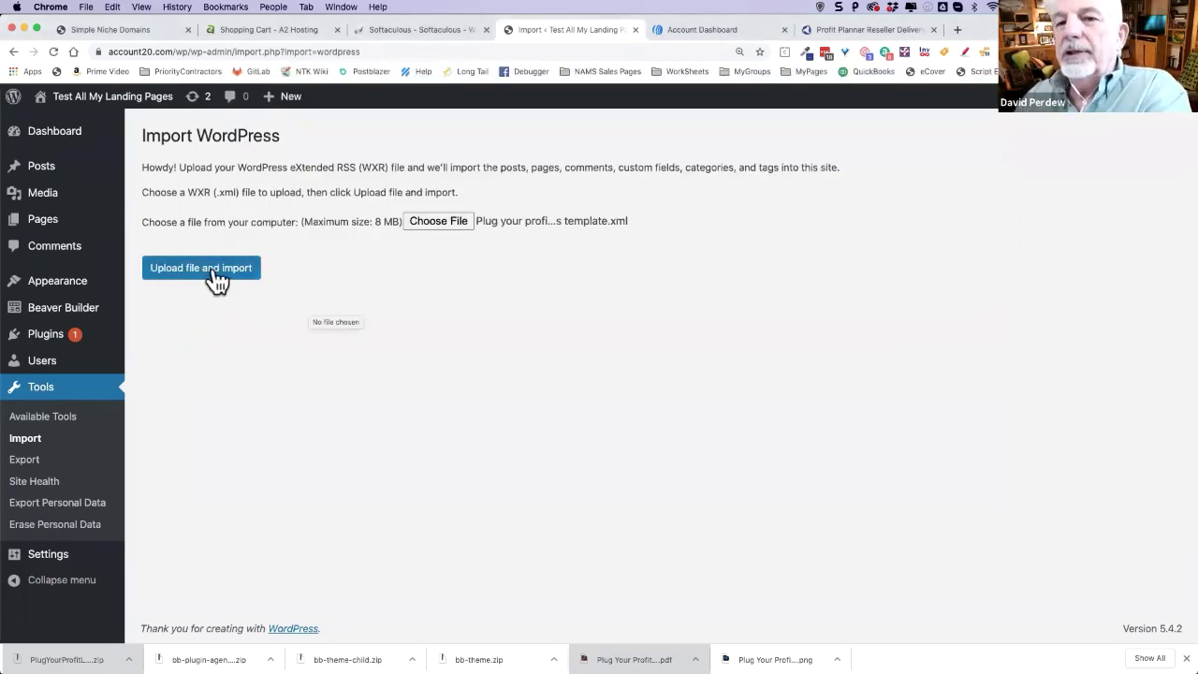
- Upload and import the template, assigning posts to the existing user and downloading attachments
click(216, 278)
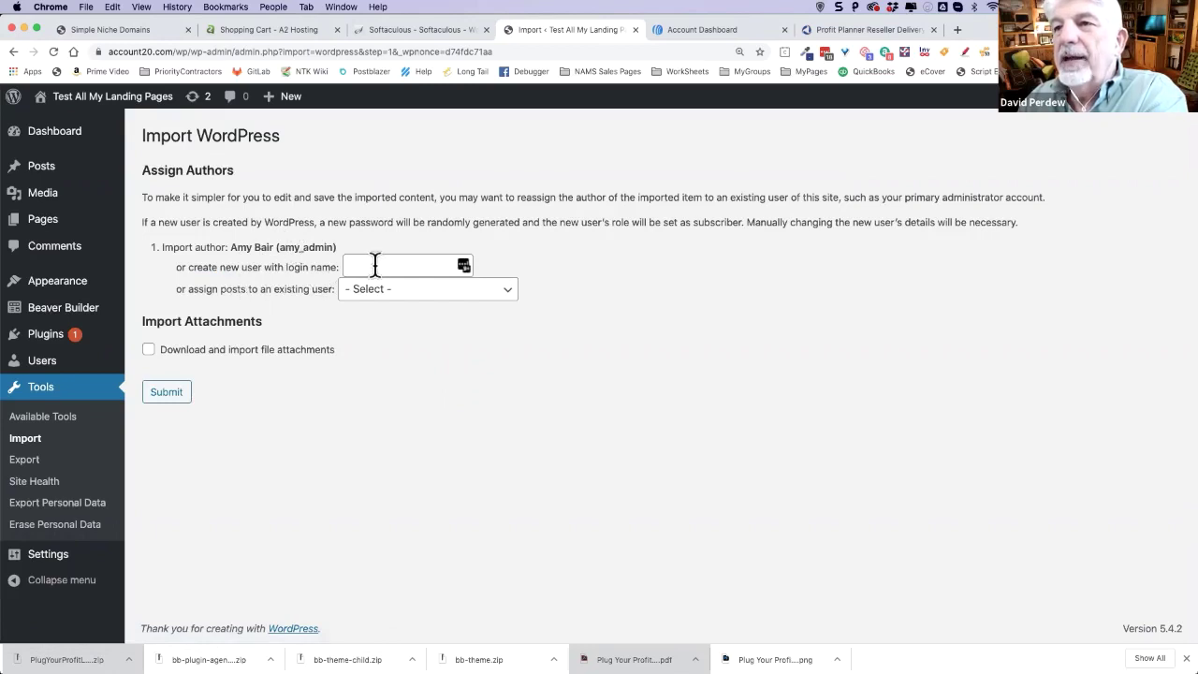
click(415, 294)
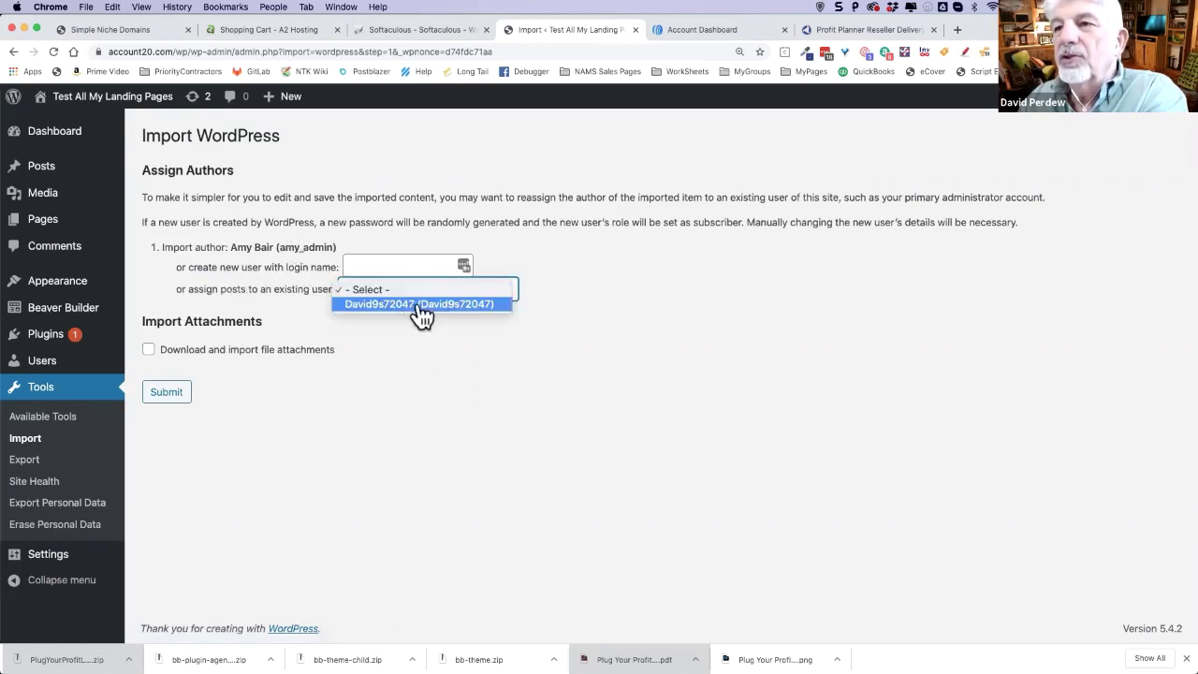
click(418, 305)
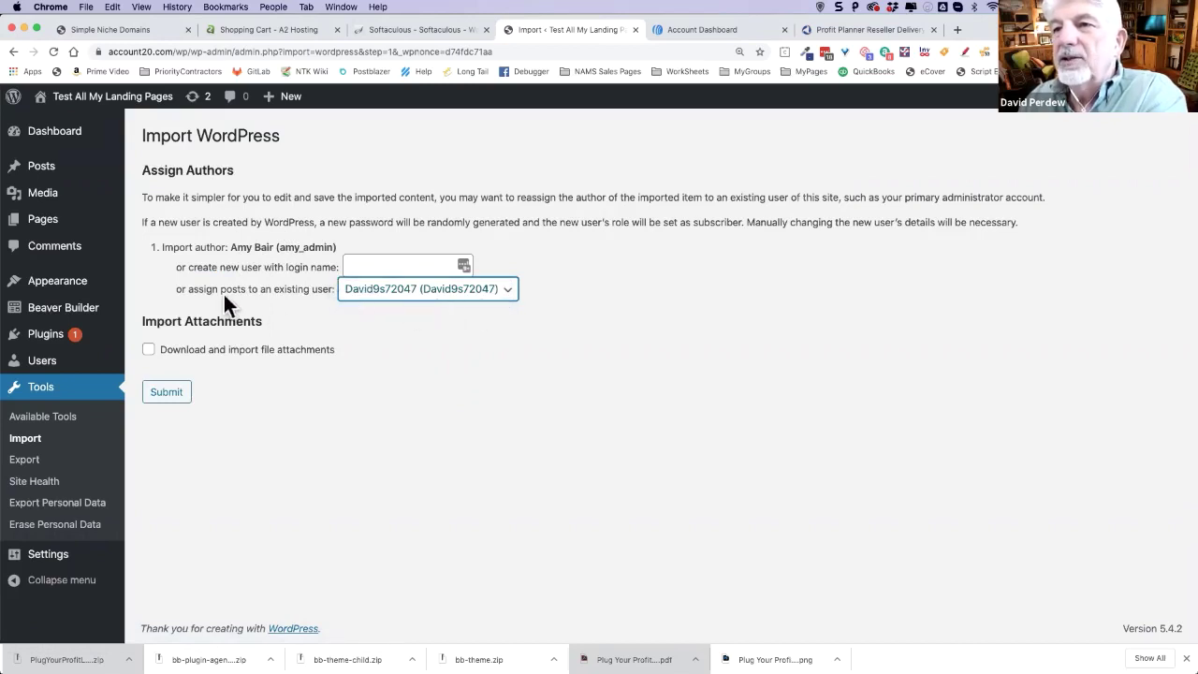
click(148, 352)
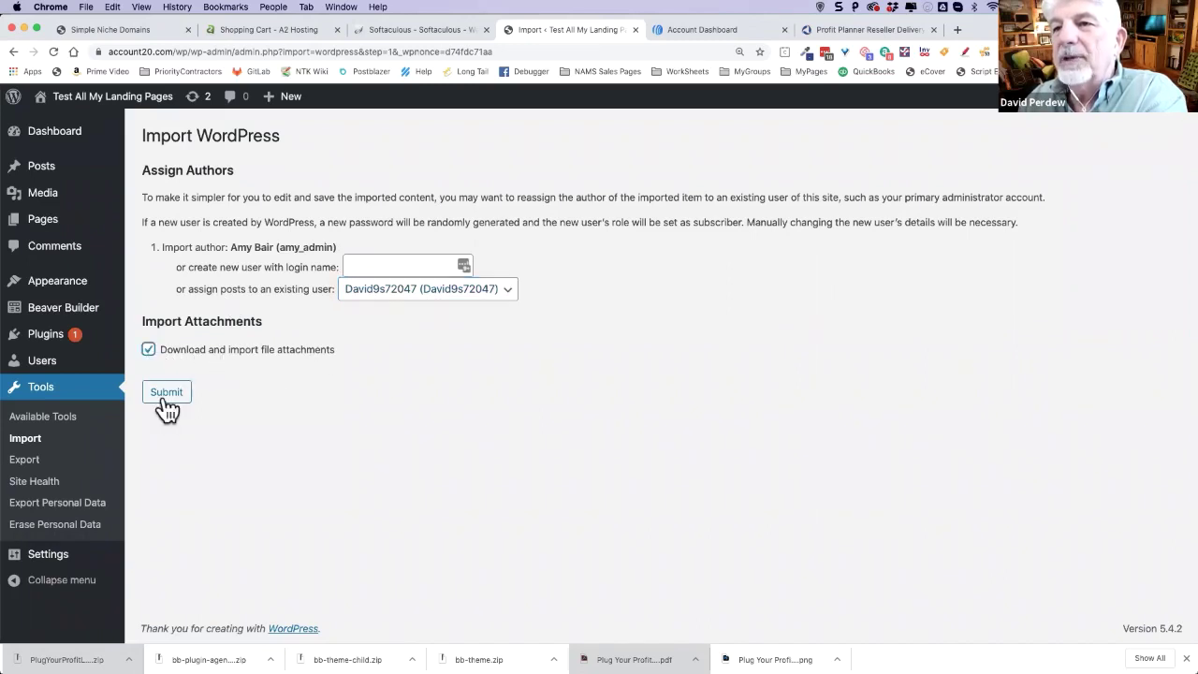
click(168, 393)
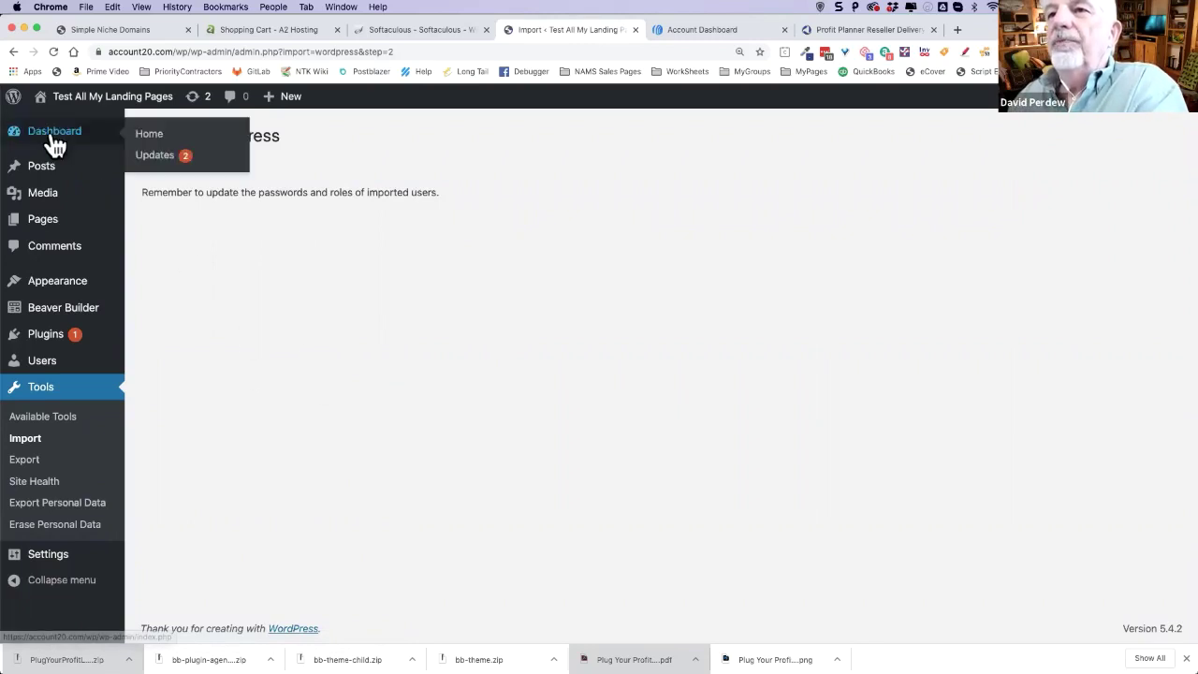
- From the dashboard, add a new page titled 'Plug Profit Leaks Landing Page' and save it as a draft
click(95, 137)
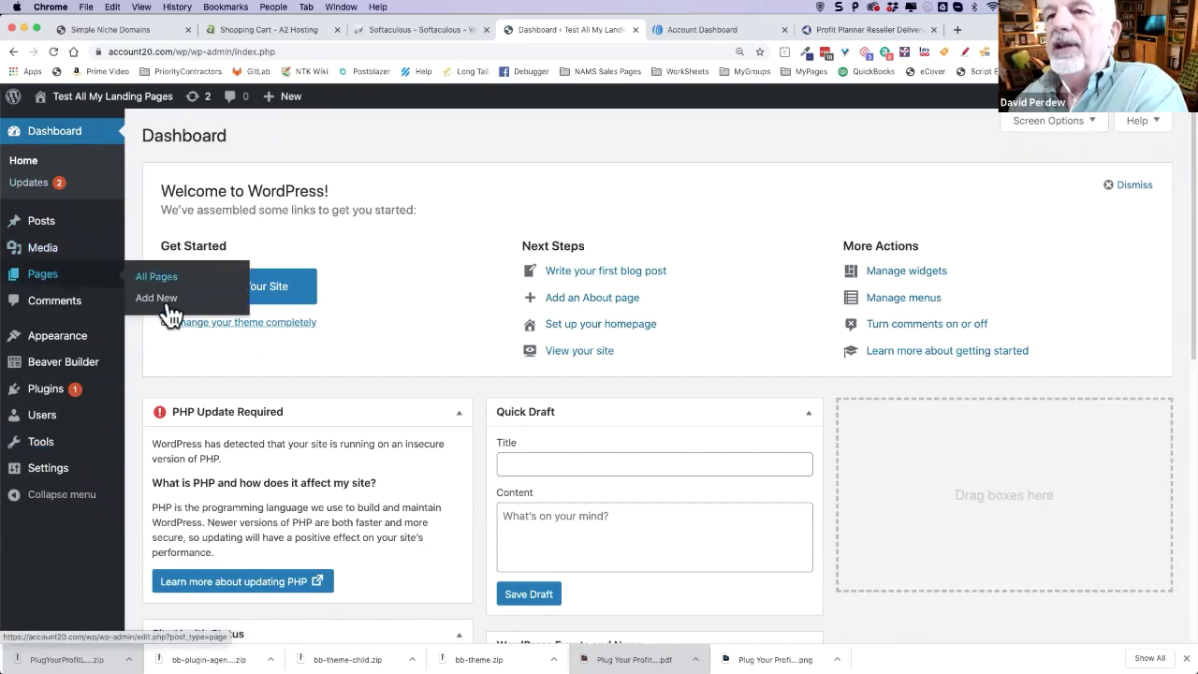
click(156, 298)
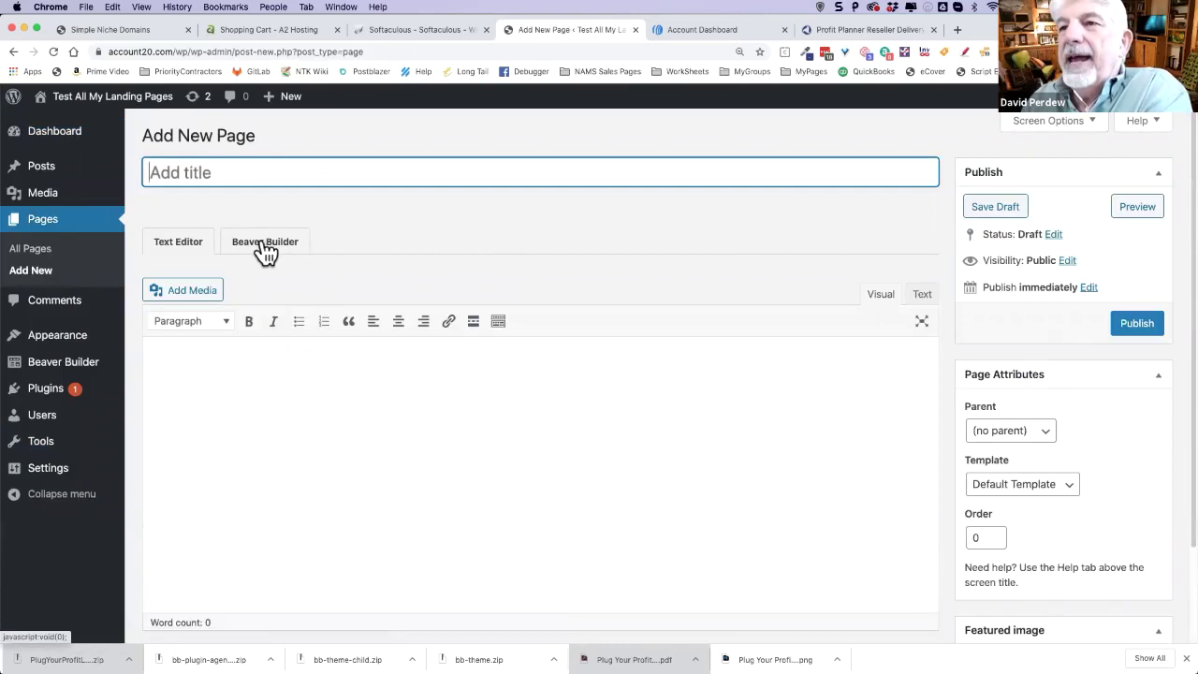
text(Plug Profits Landing Page)
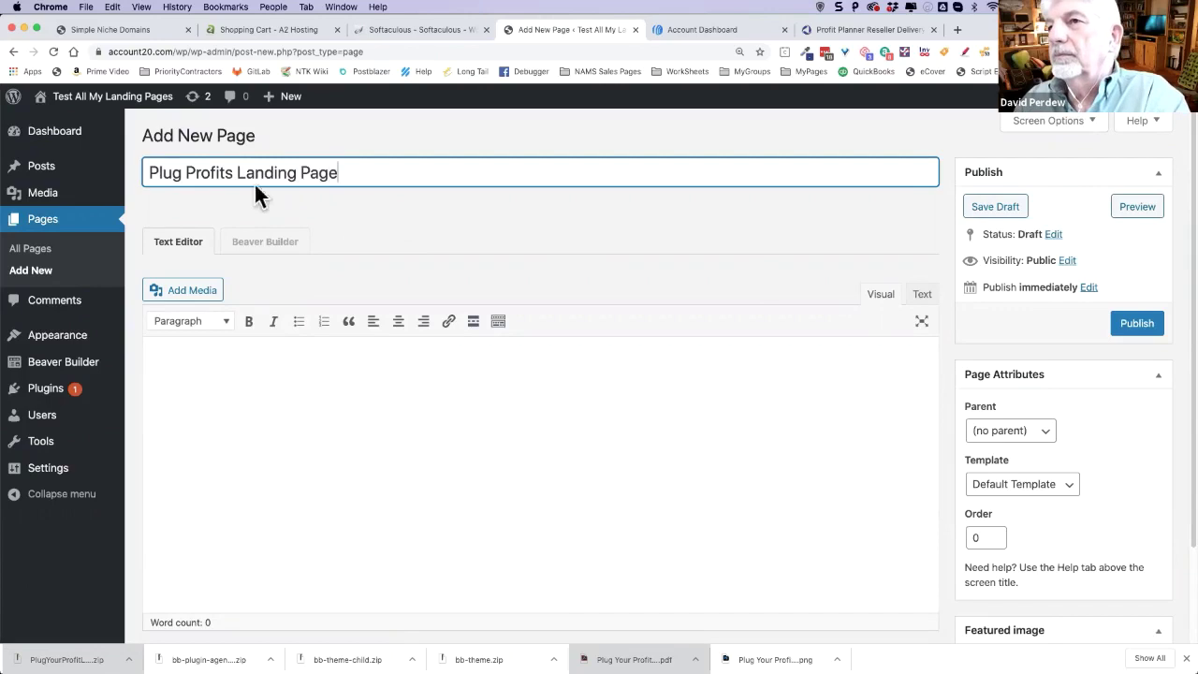
key(BackSpace)
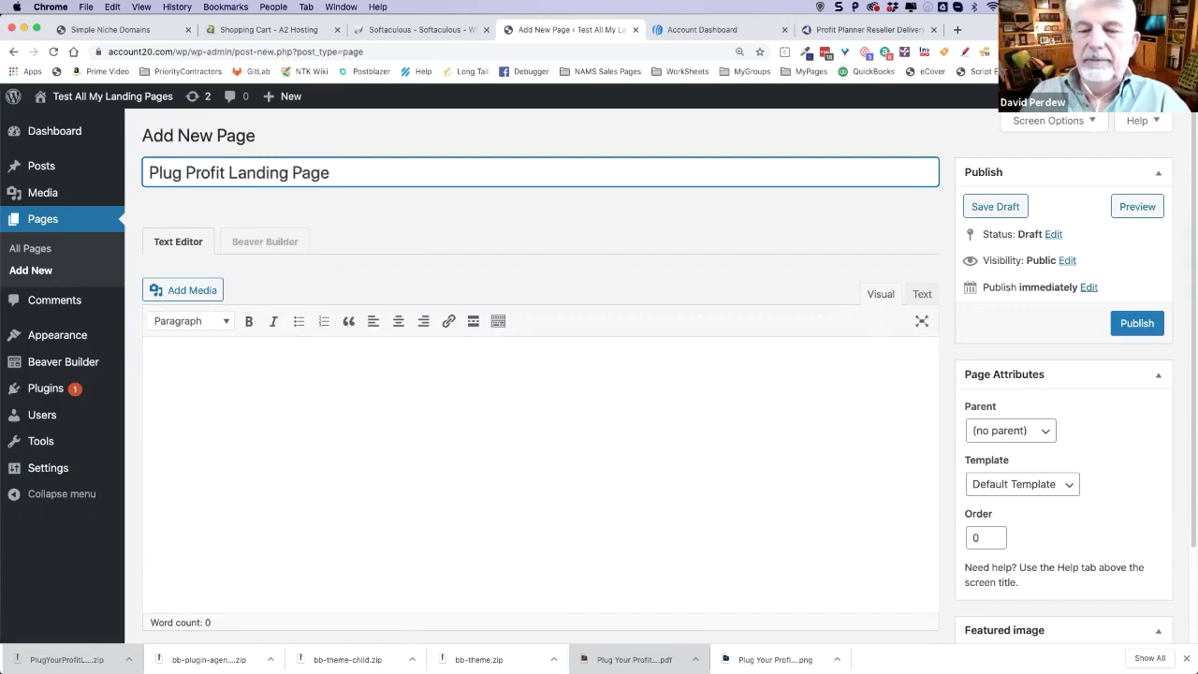
text(Leaks)
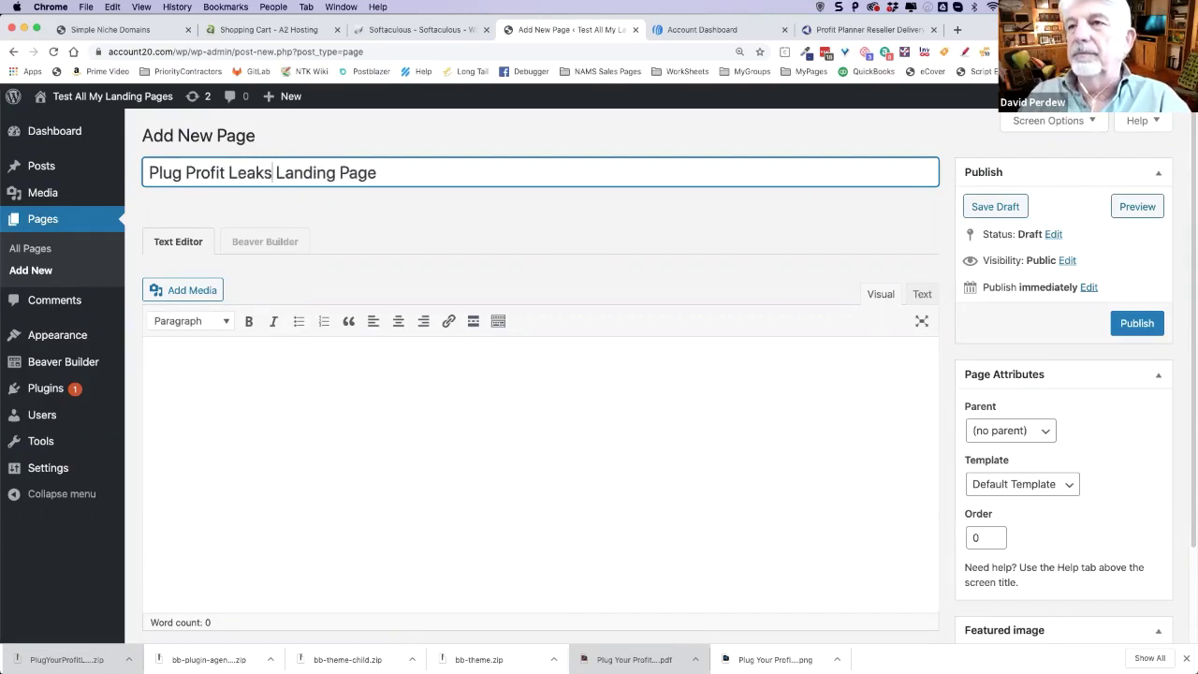
click(1086, 423)
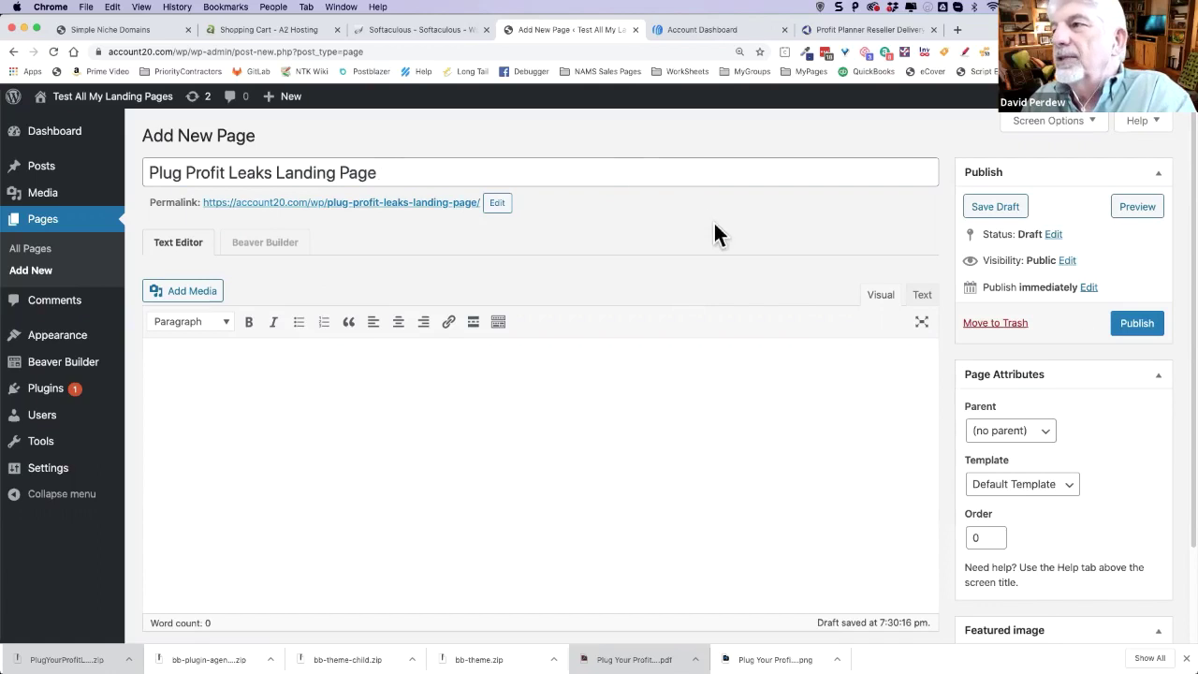
click(998, 210)
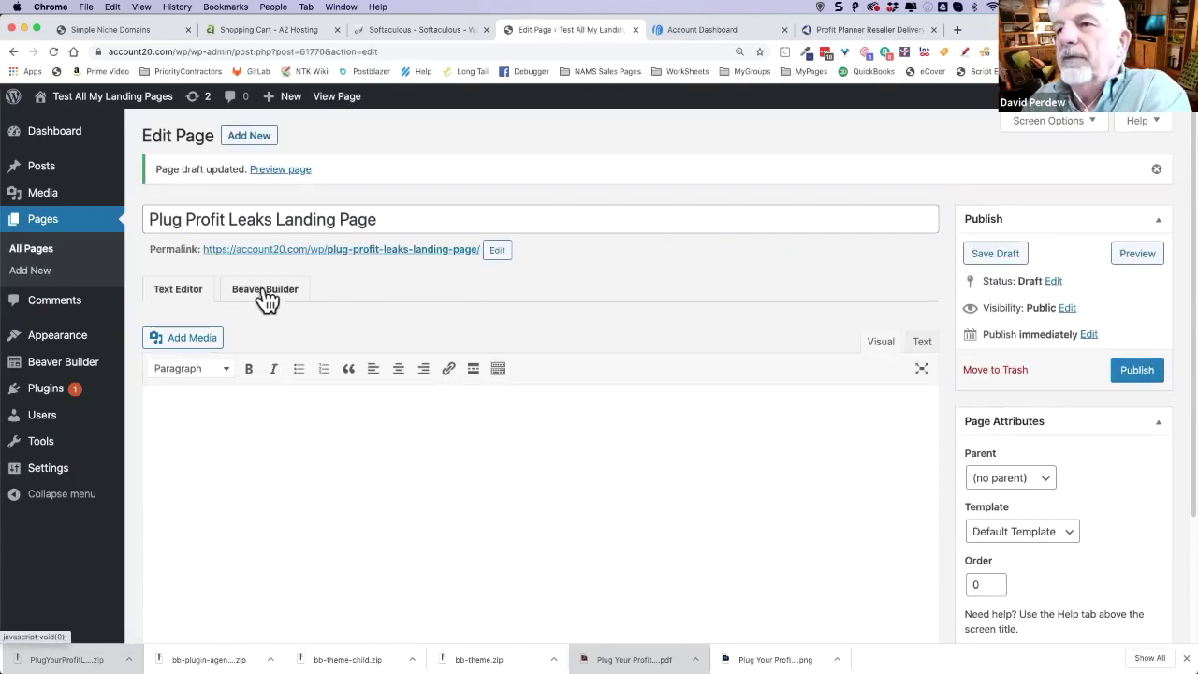
- Launch Beaver Builder on the new page and decline the welcome tour with No Thanks
click(266, 293)
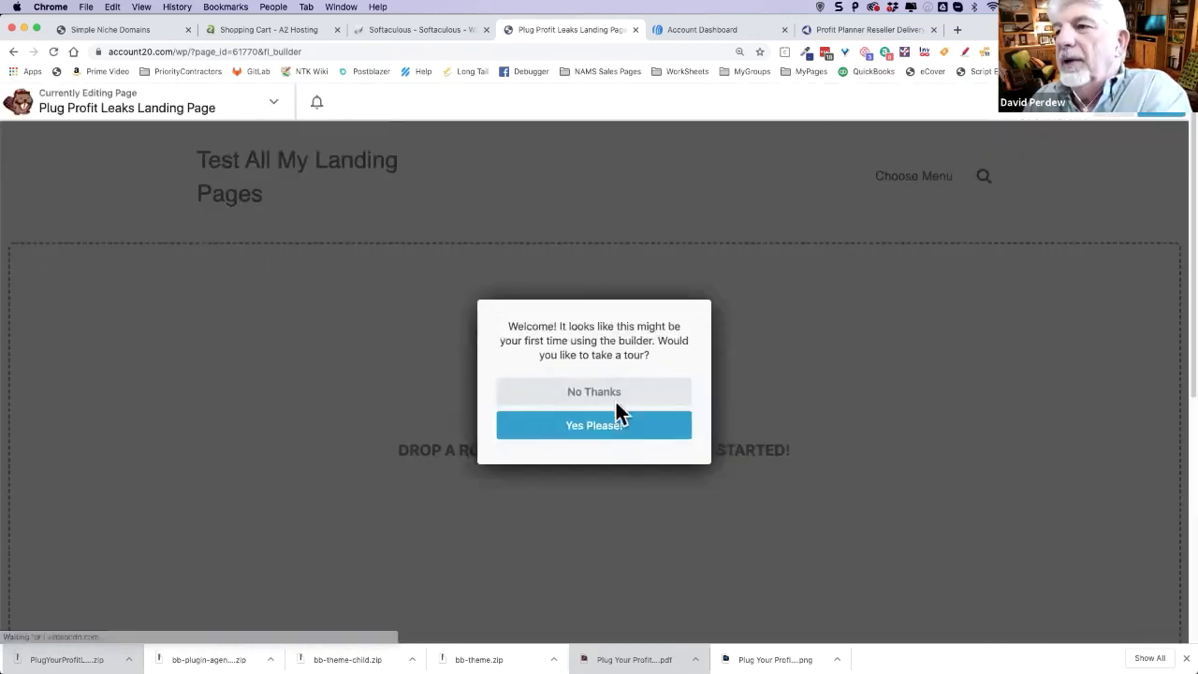
click(588, 399)
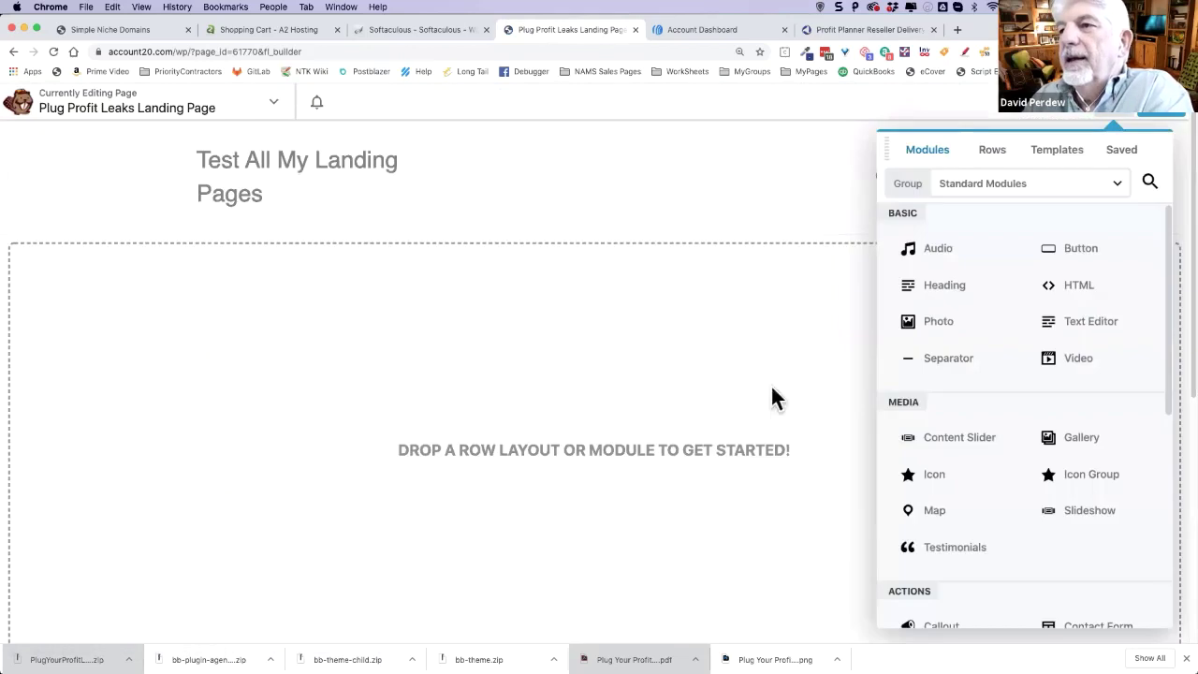
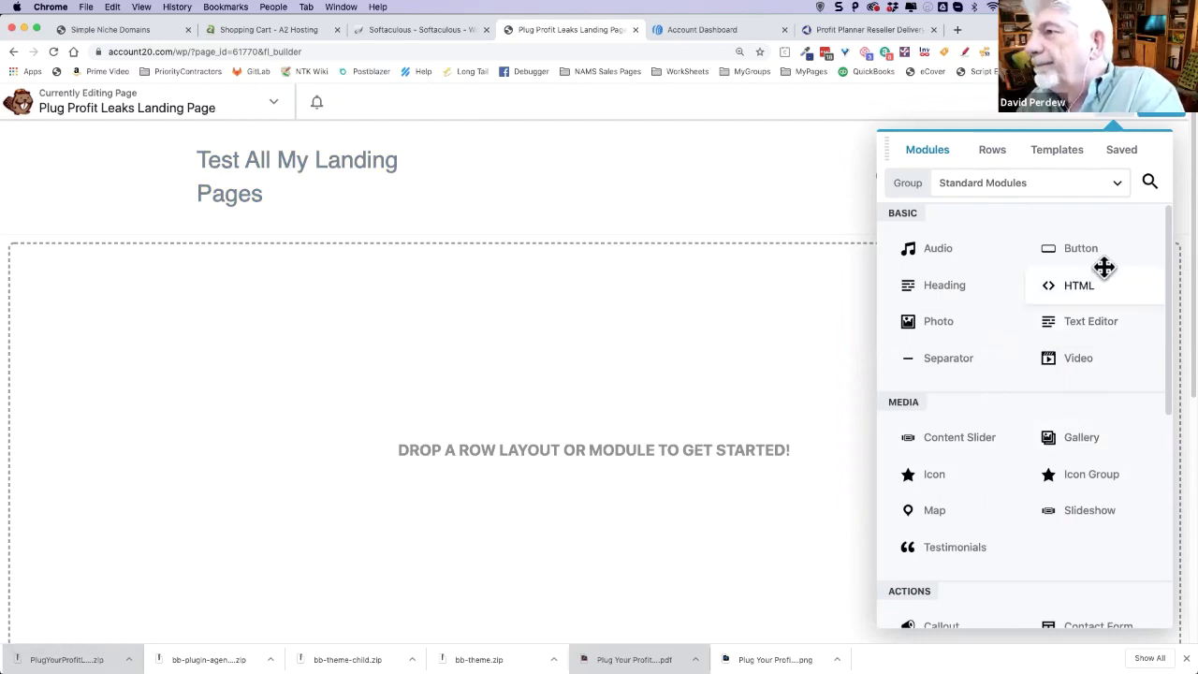
- Show the Saved Templates group in Beaver Builder, including the Plug Your Profit Leaks BB Template
click(1053, 159)
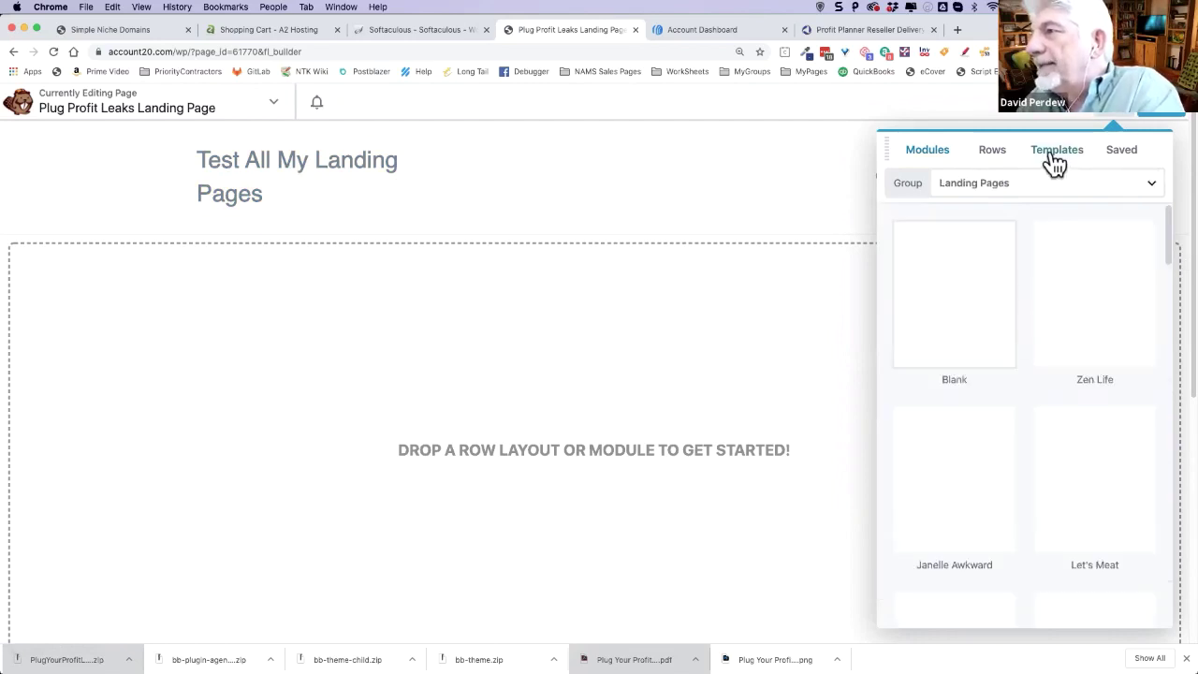
click(1154, 187)
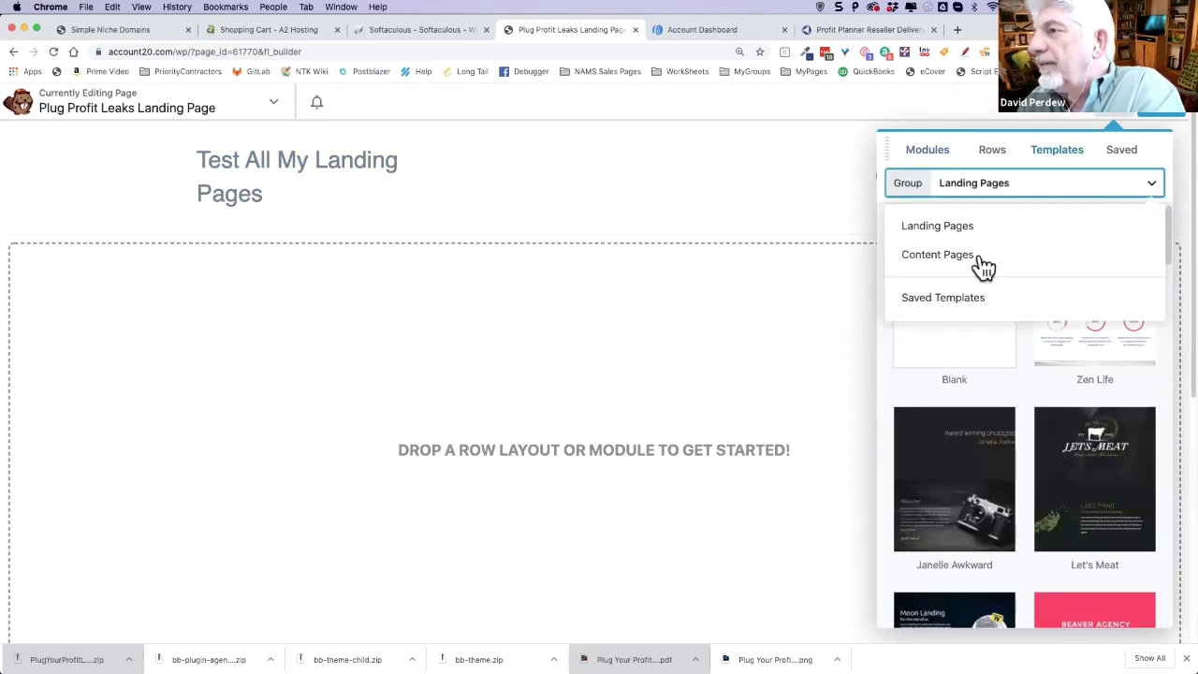
click(946, 298)
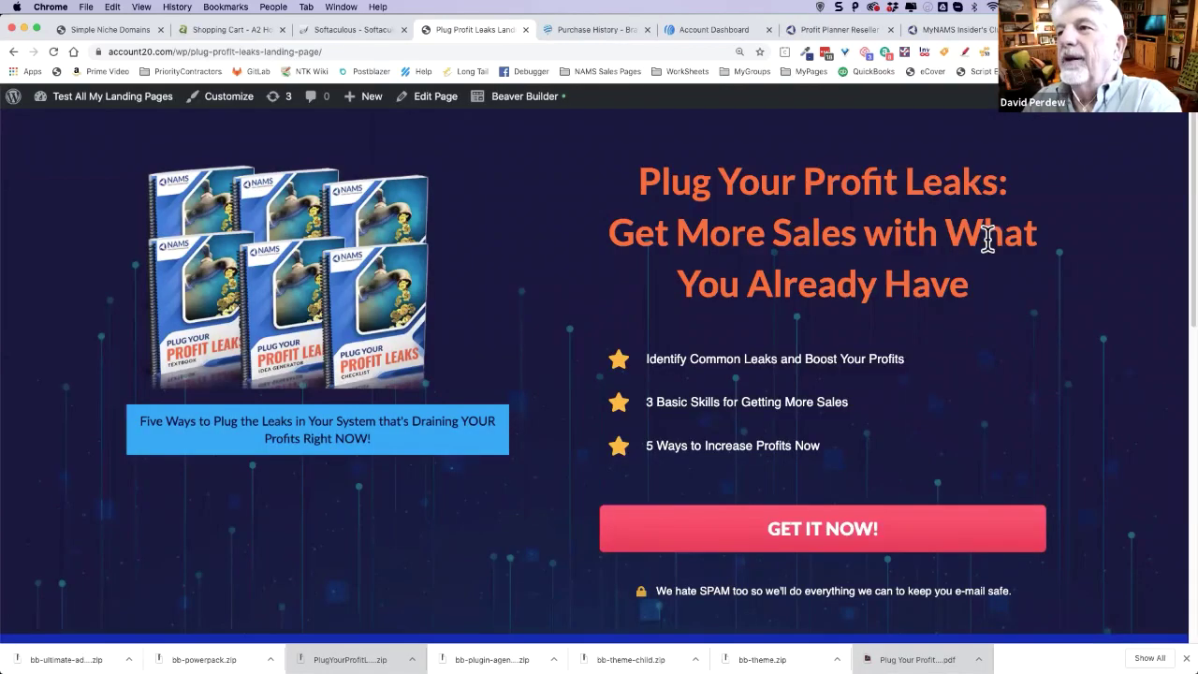
- Check the landing page down to the GET IT NOW button, then return to the AWeber dashboard, closing Purchase History
scroll(883, 285, down, 5)
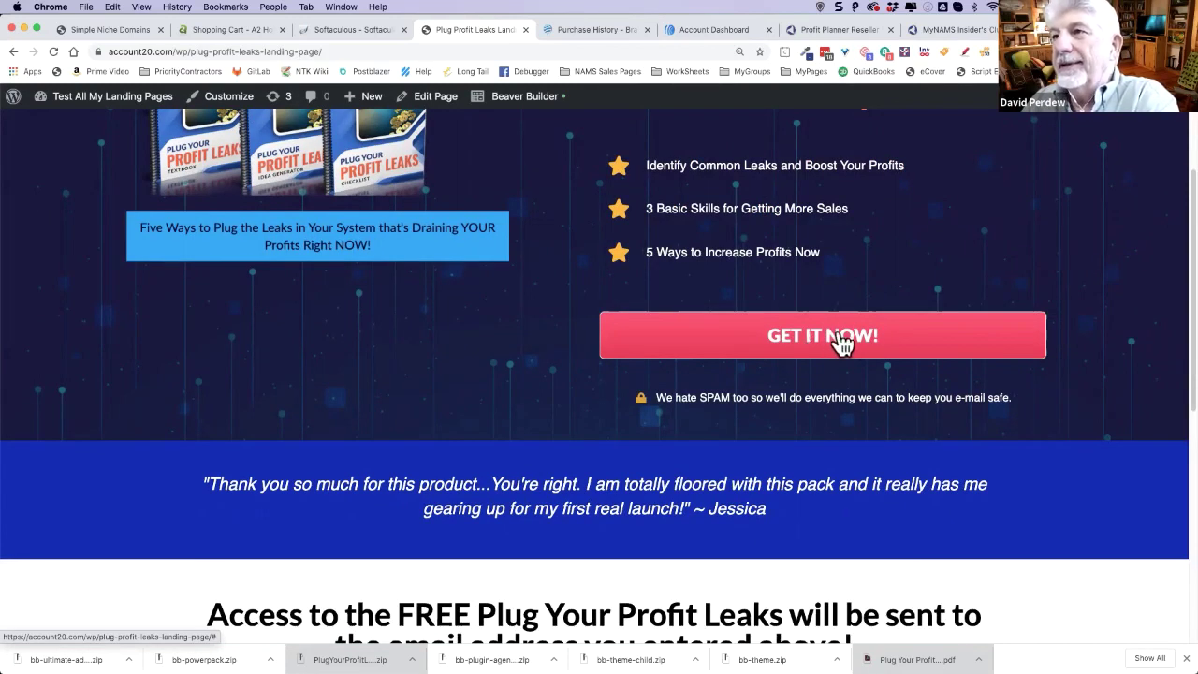
scroll(1020, 210, up, 2)
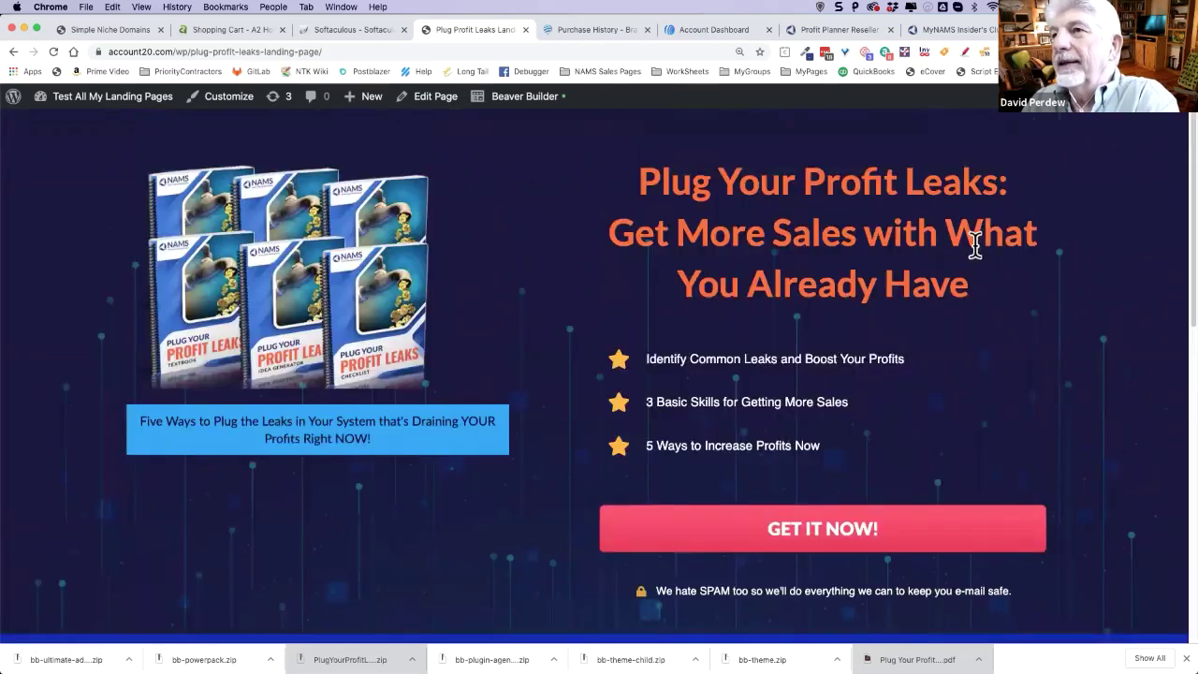
scroll(970, 281, down, 2)
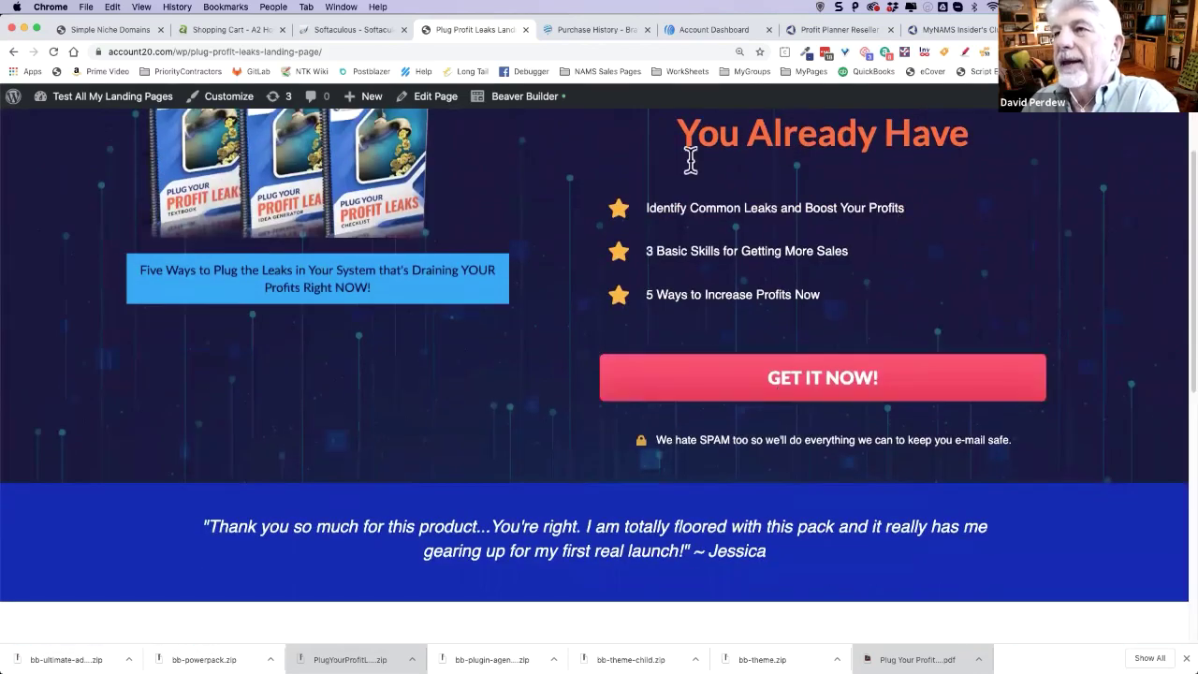
scroll(904, 227, up, 2)
click(593, 29)
key(ctrl+w)
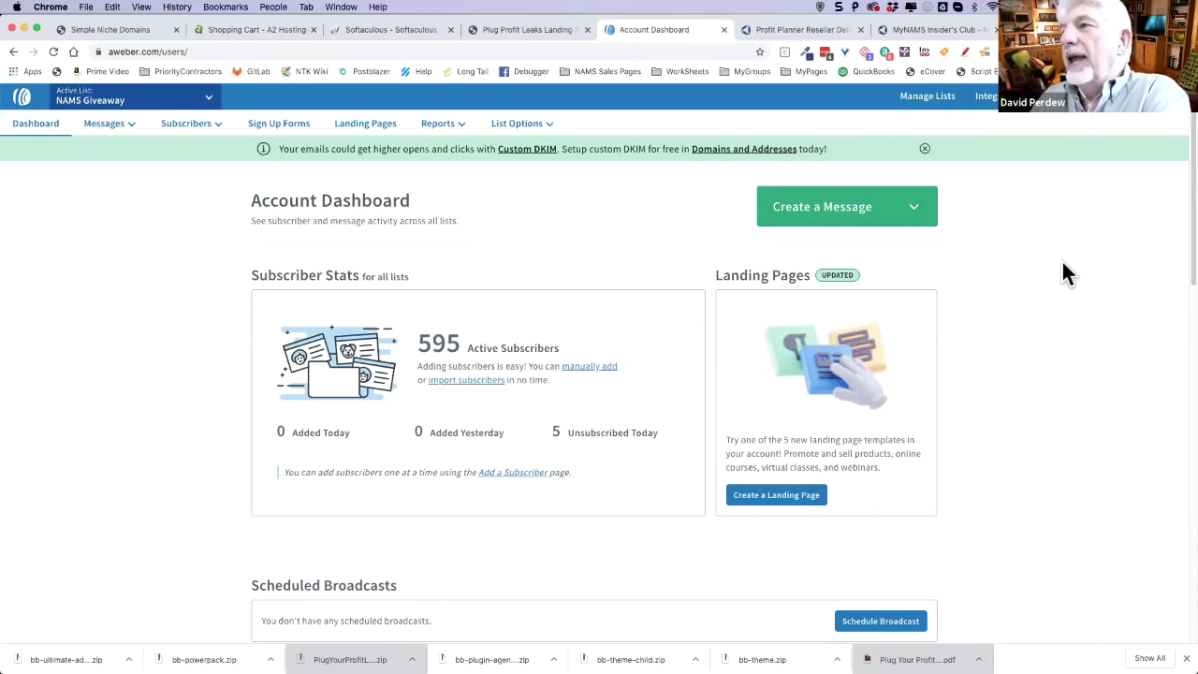
- Create a new sign-up form for the NAMS Giveaway list, starting from default Name and Email fields
click(104, 123)
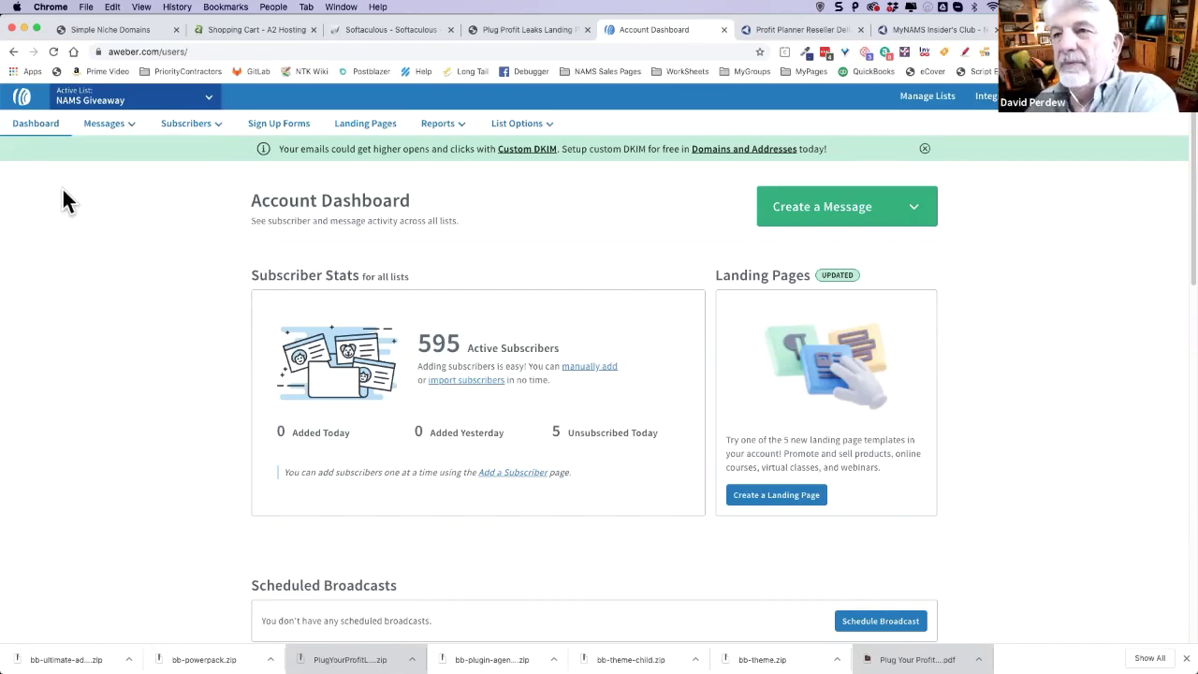
click(284, 125)
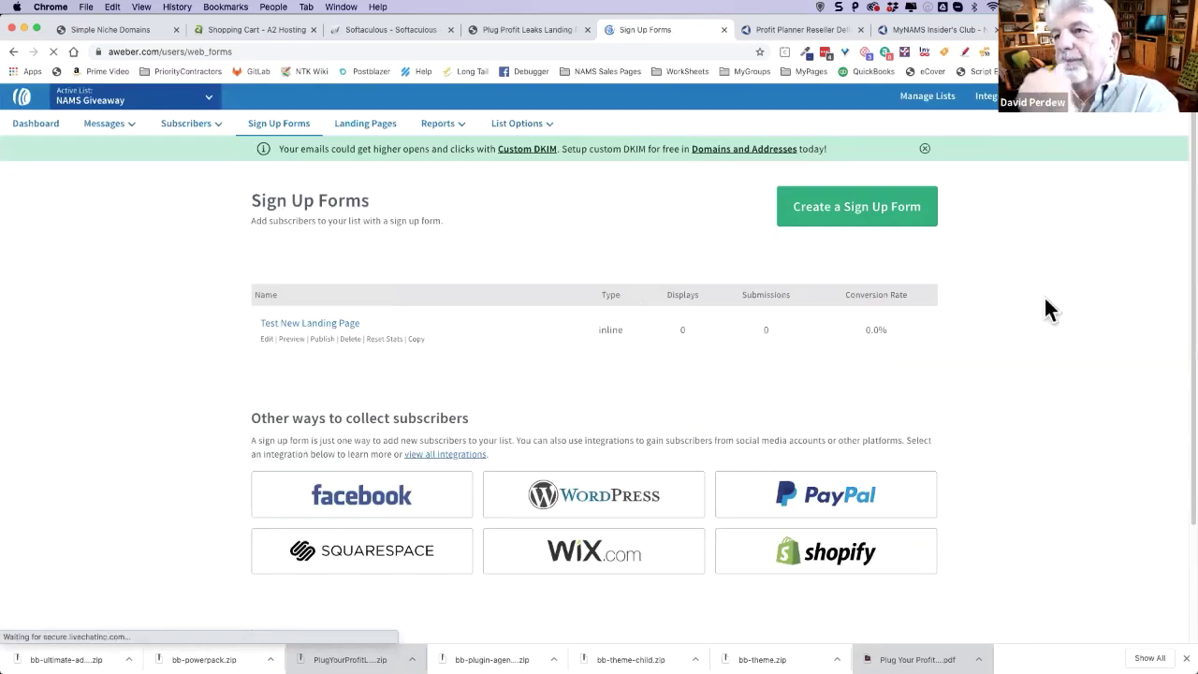
click(855, 217)
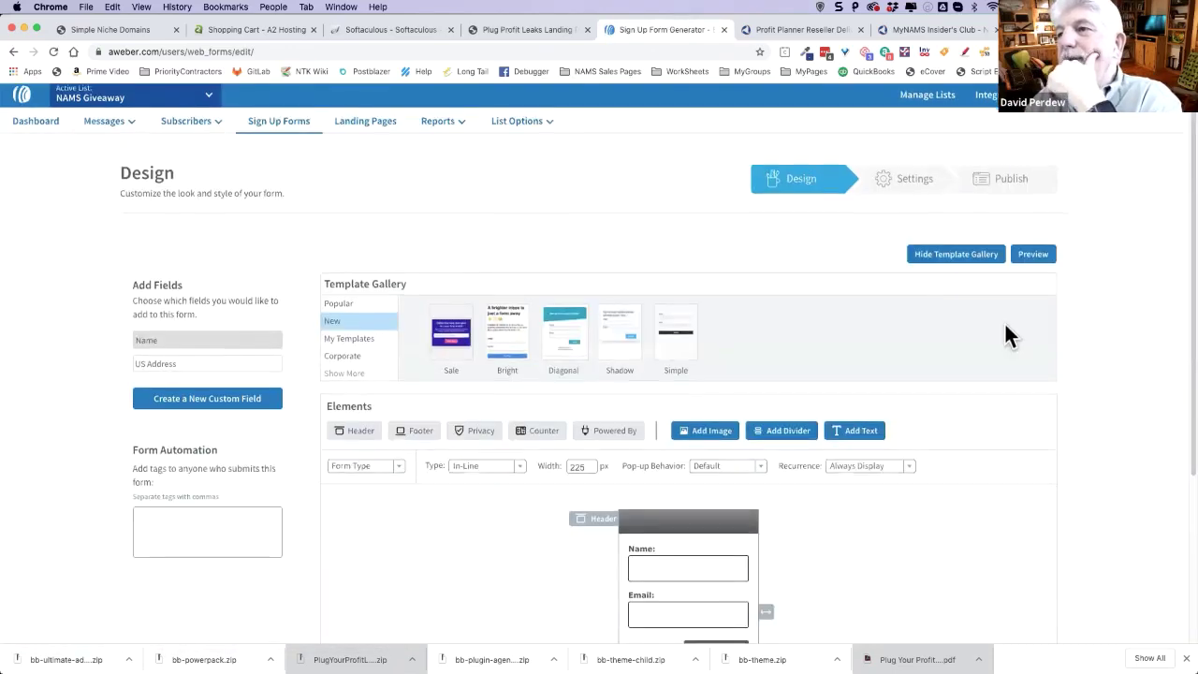
scroll(1006, 323, down, 5)
scroll(549, 221, up, 2)
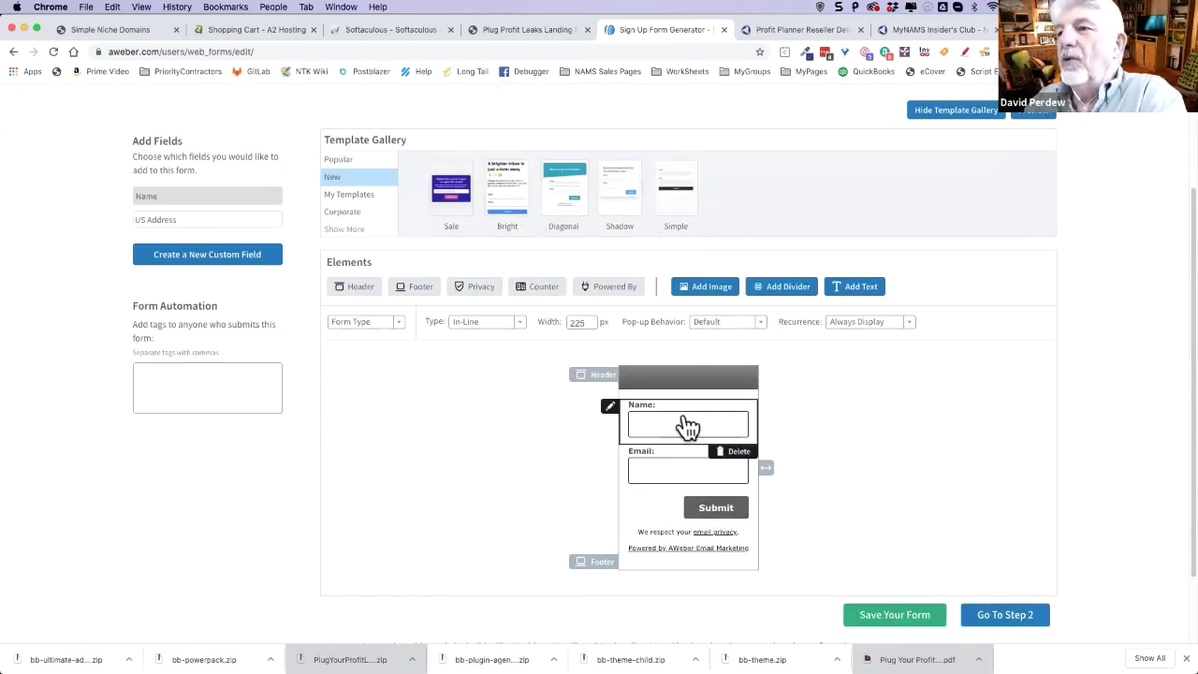
scroll(964, 450, down, 2)
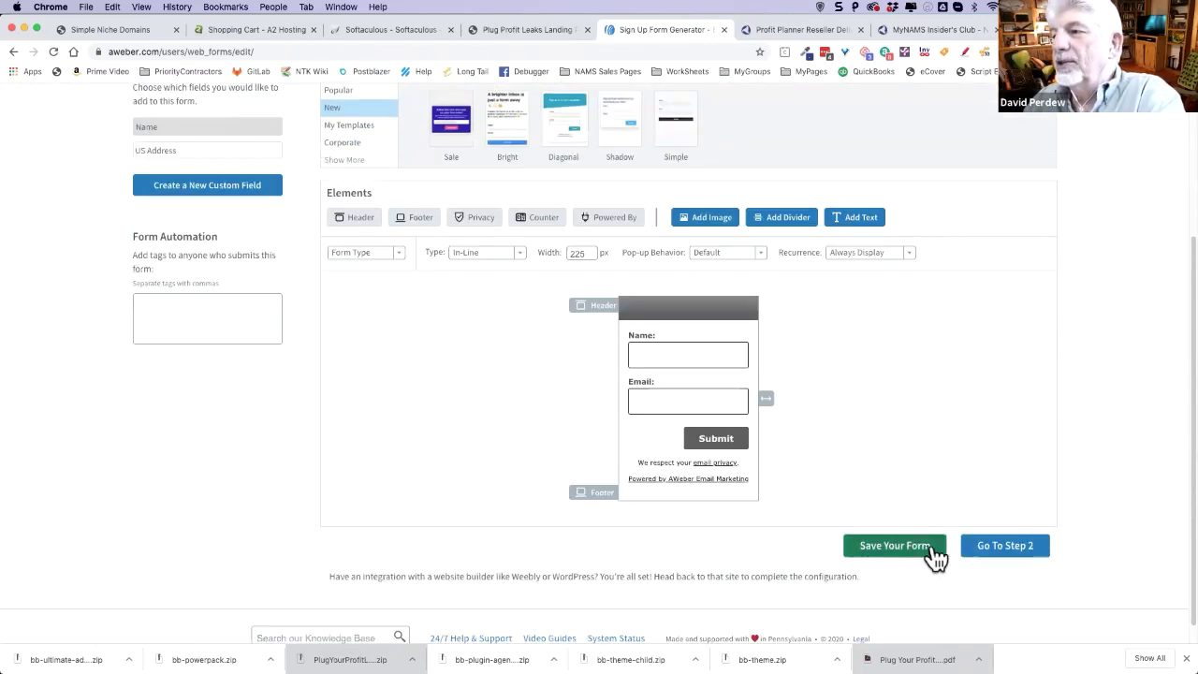
- On step 2, name the form 'Plug Your Profit Leaks Optin Form'
click(1039, 552)
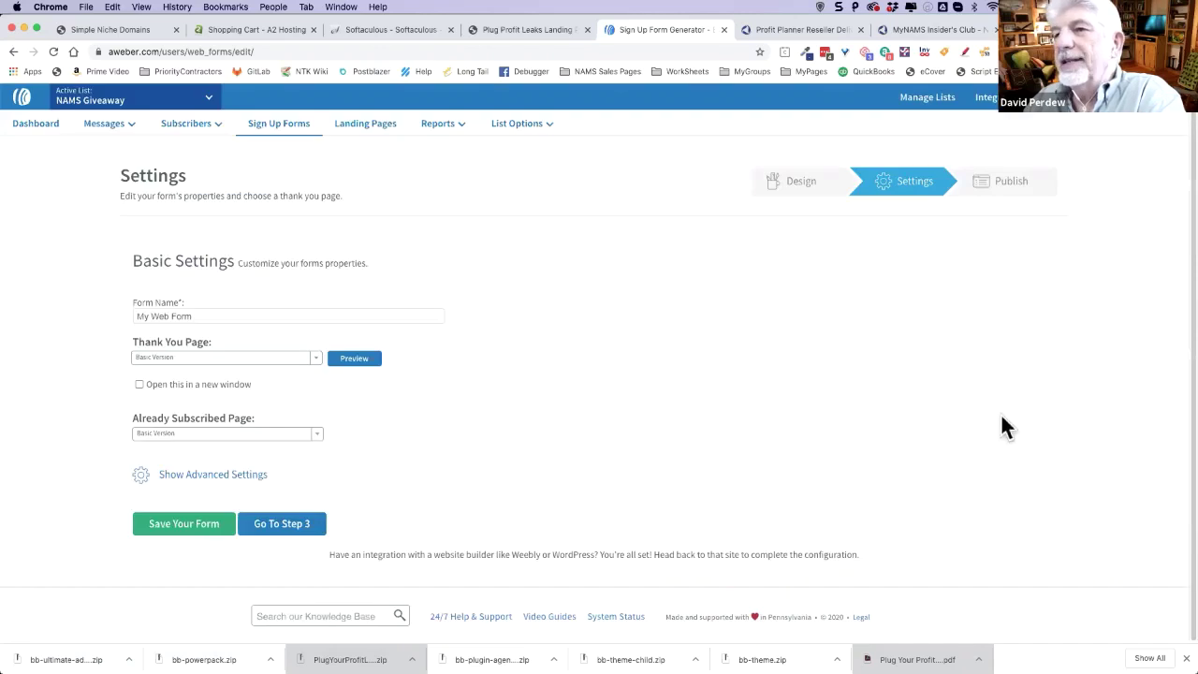
drag(418, 313, 82, 312)
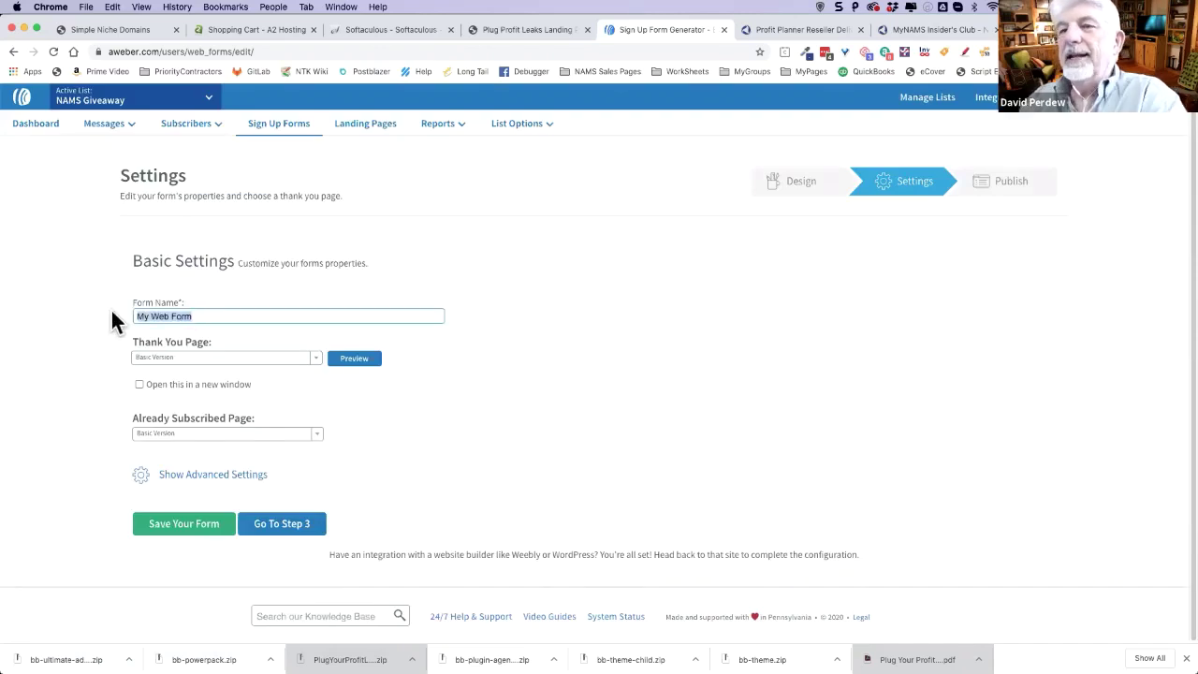
text(Plug)
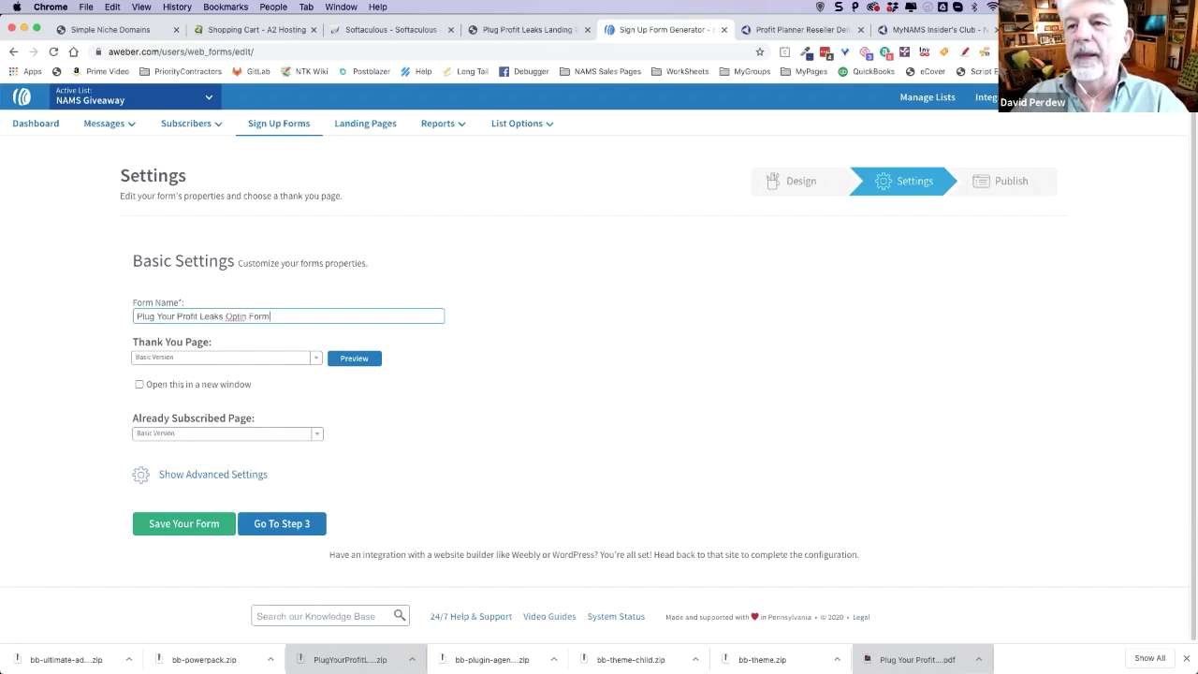
click(257, 368)
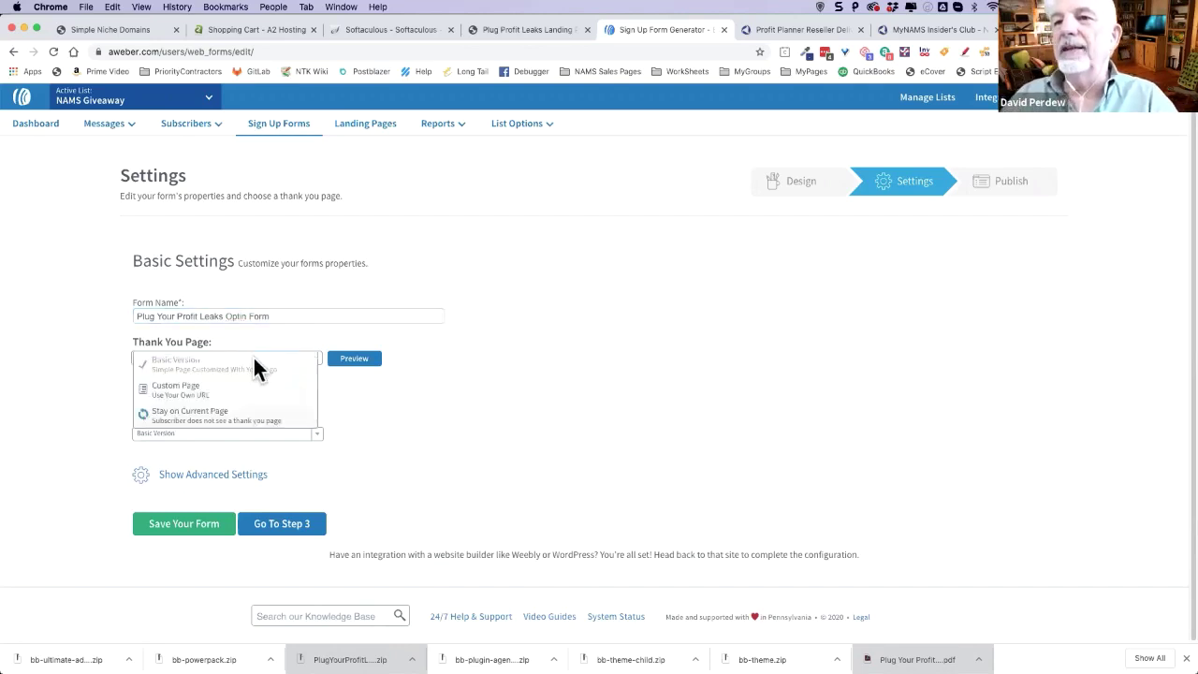
click(211, 390)
click(206, 366)
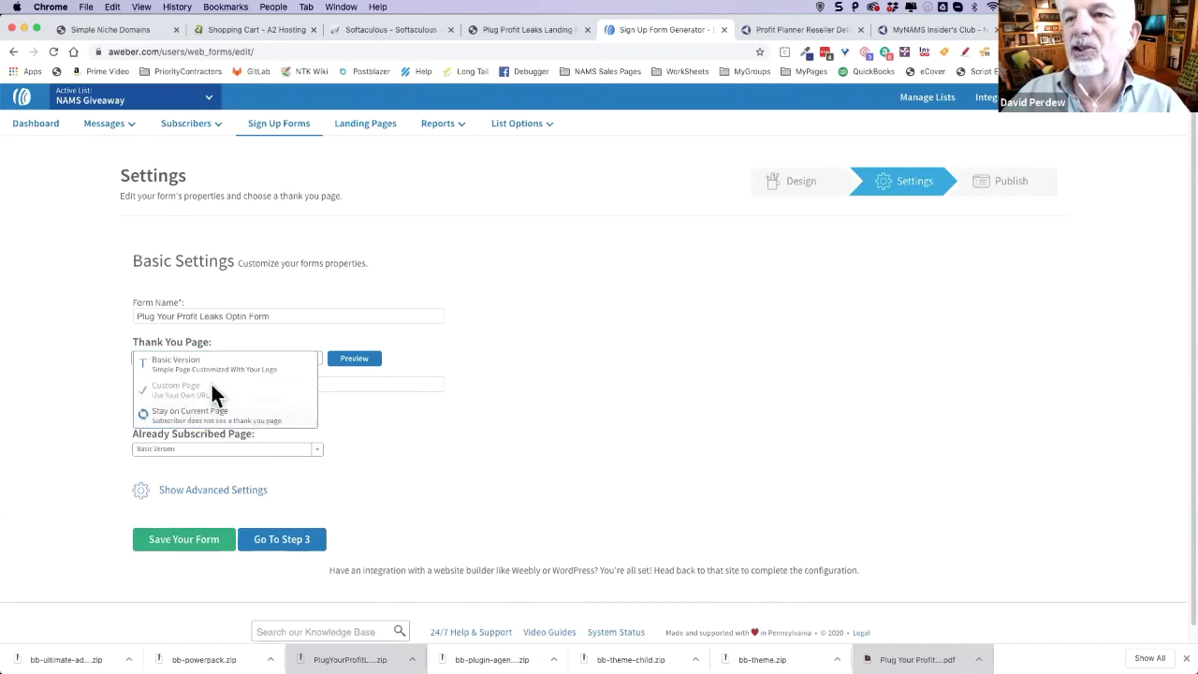
click(181, 389)
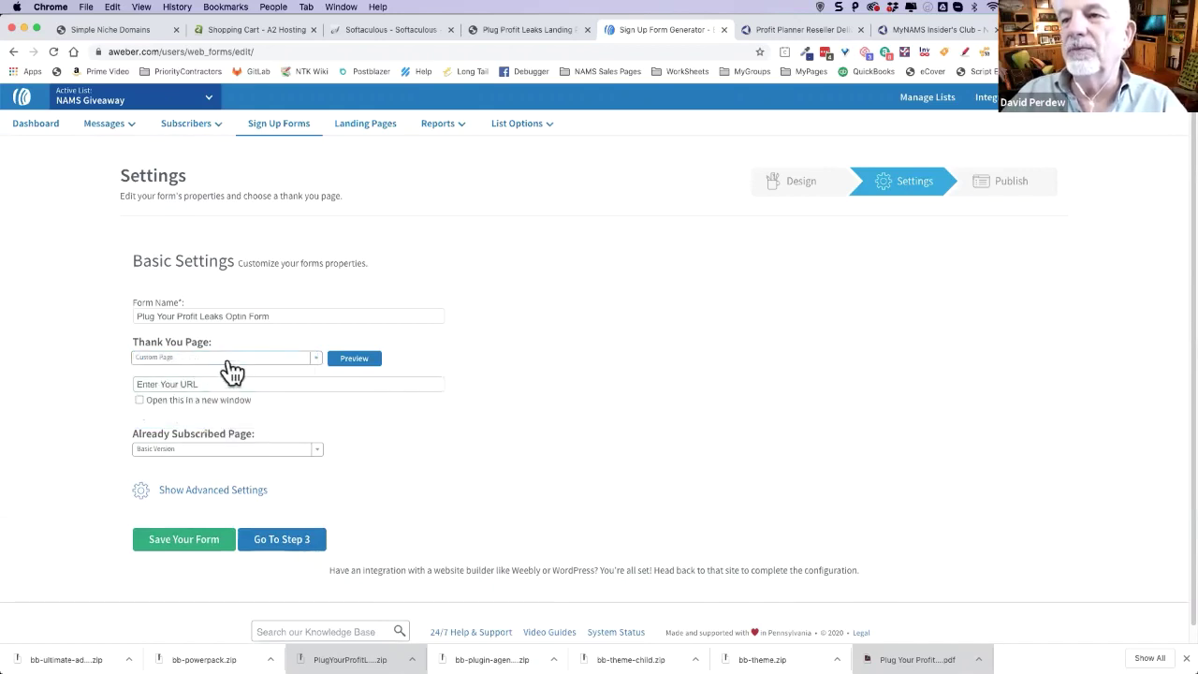
click(234, 365)
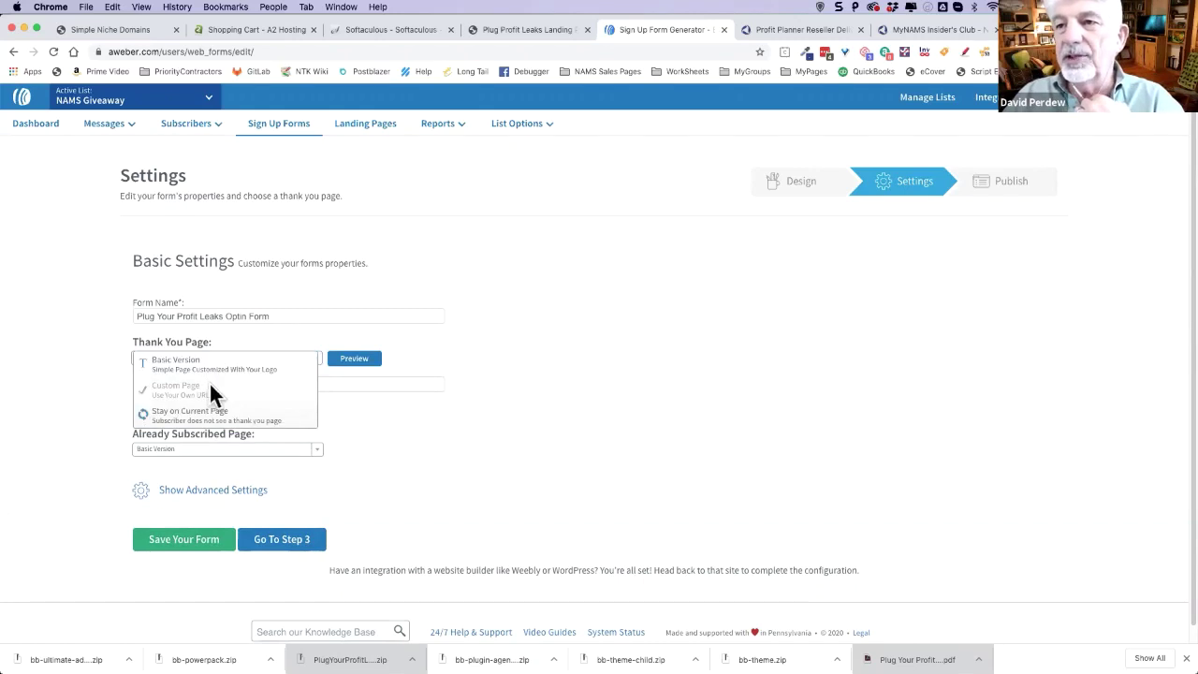
click(502, 366)
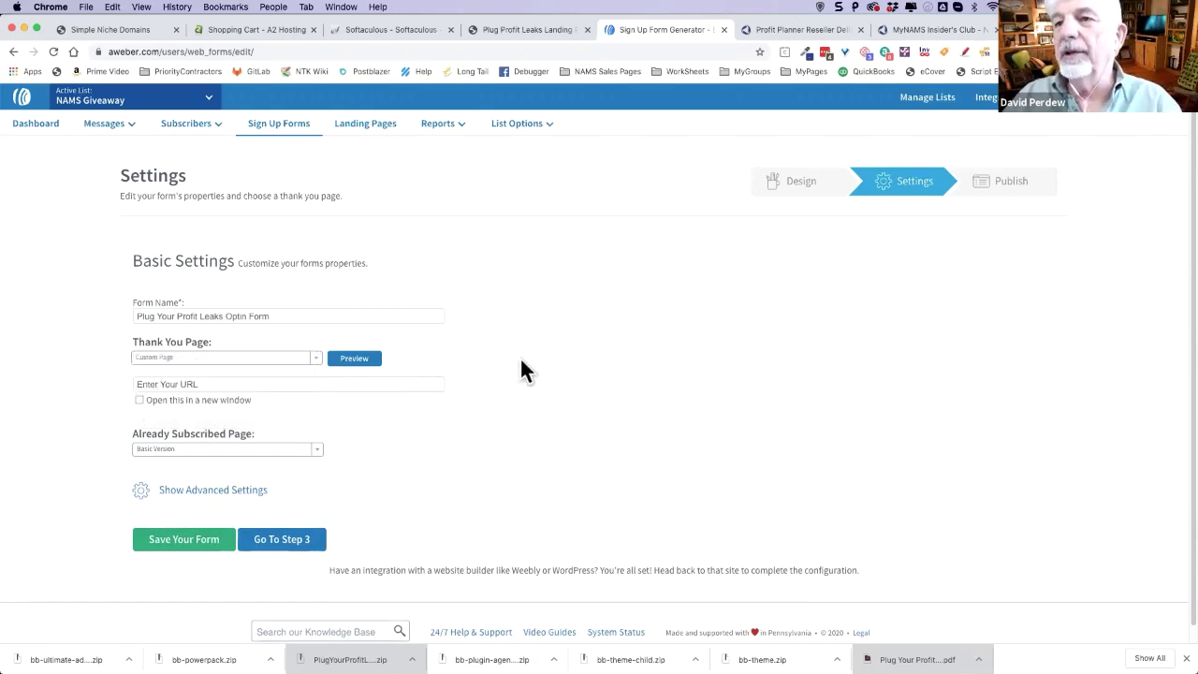
click(166, 385)
text(https://)
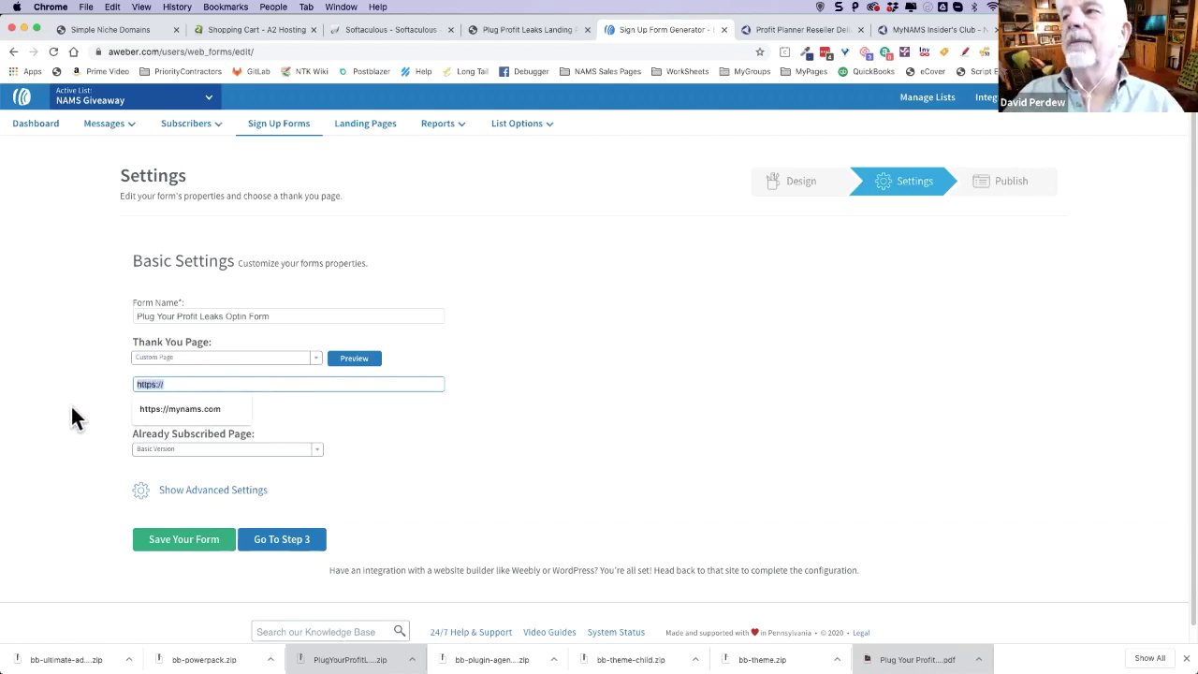
key(BackSpace)
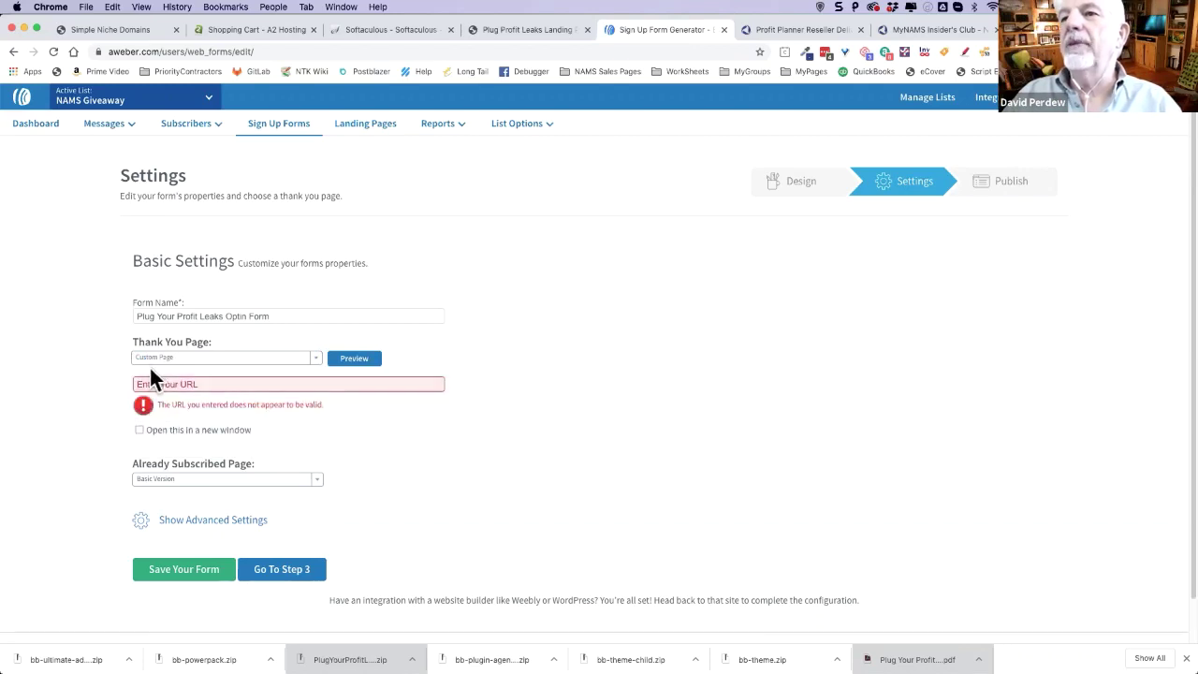
key(super+z)
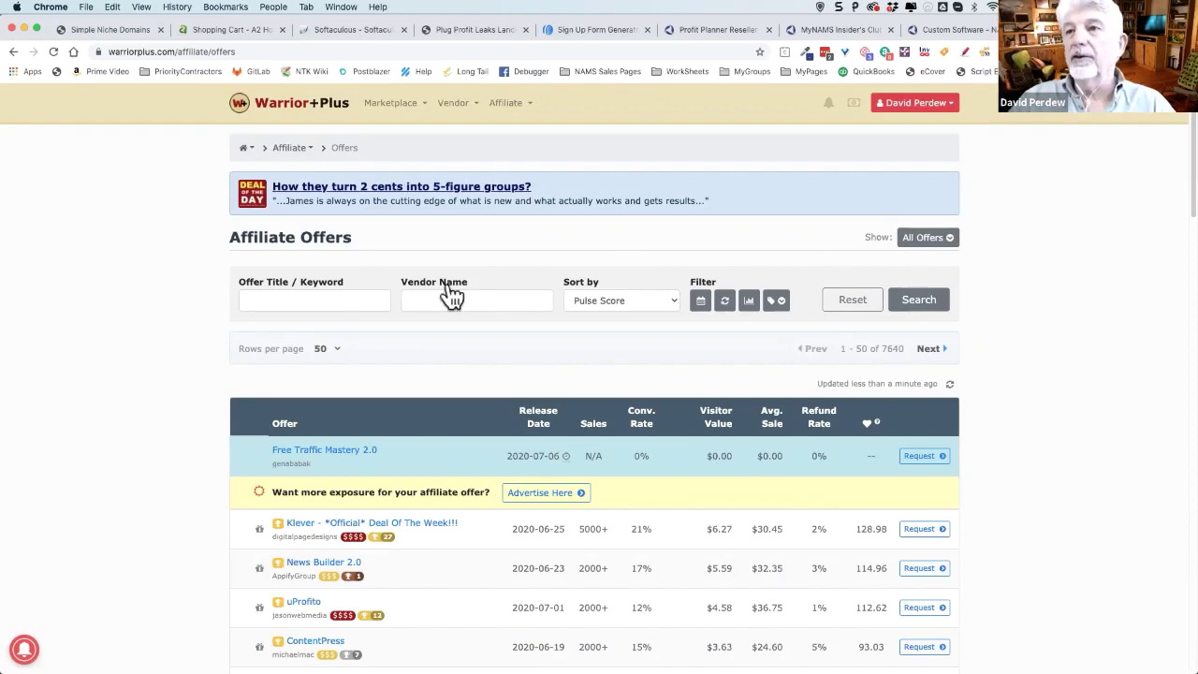
- Filter the Warrior+Plus affiliate offers by a vendor's name and scroll through the results
mouse_move(518, 111)
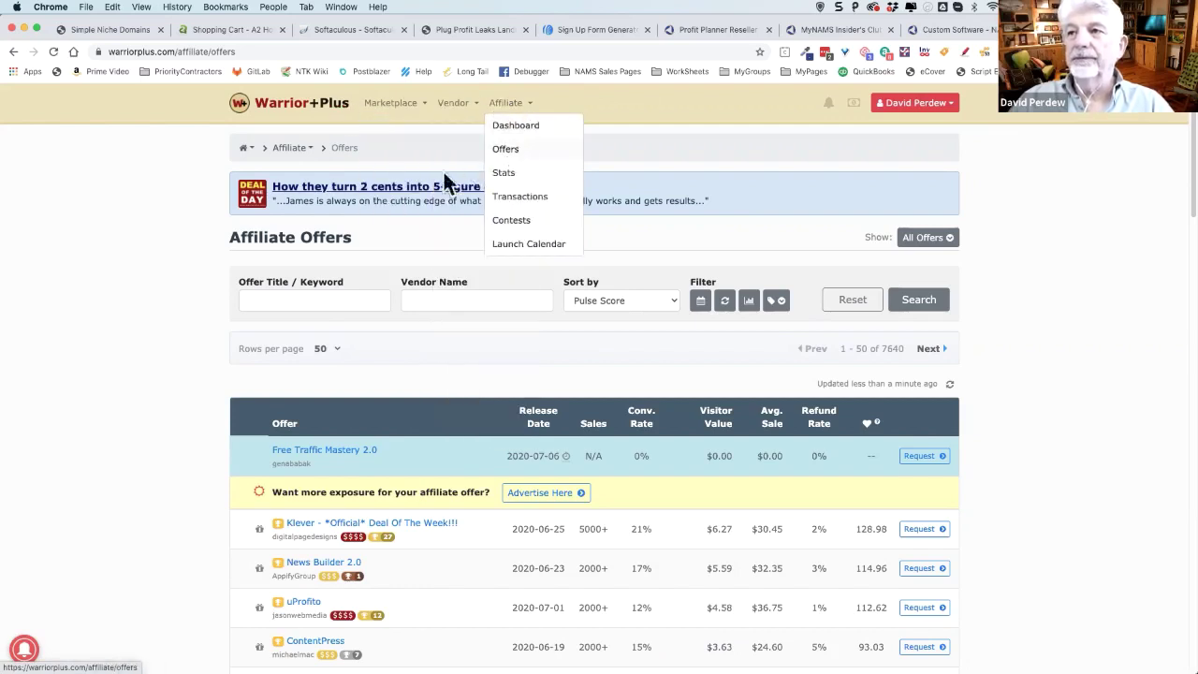
click(416, 300)
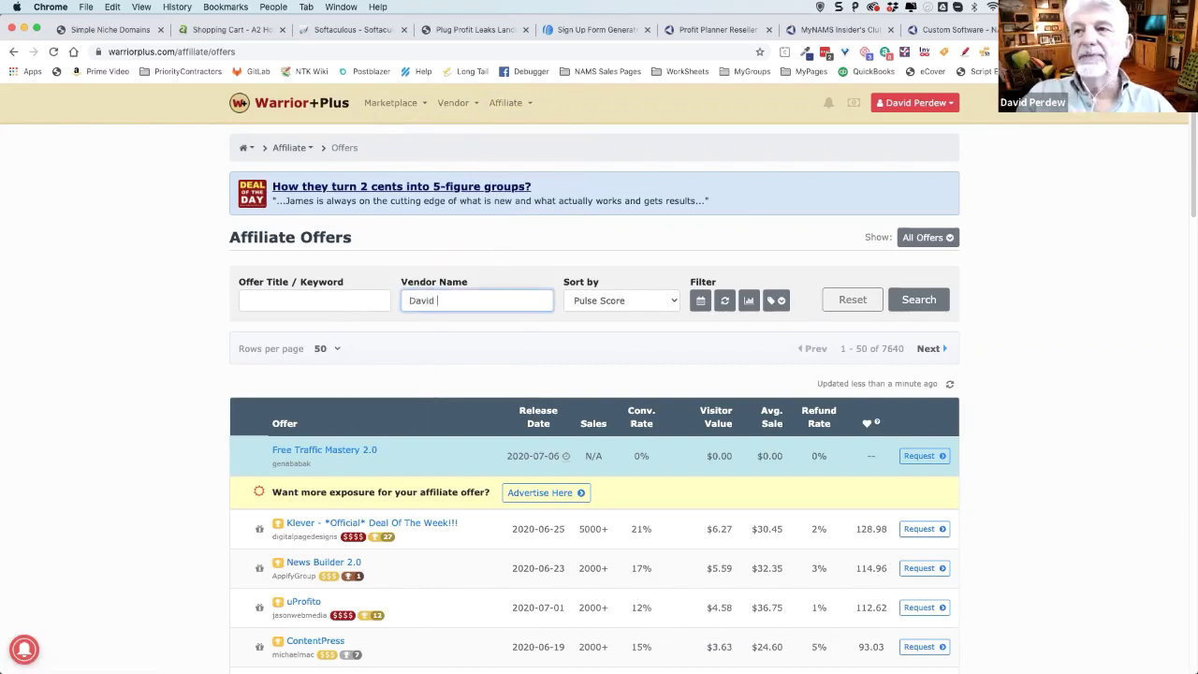
text(David Perdew)
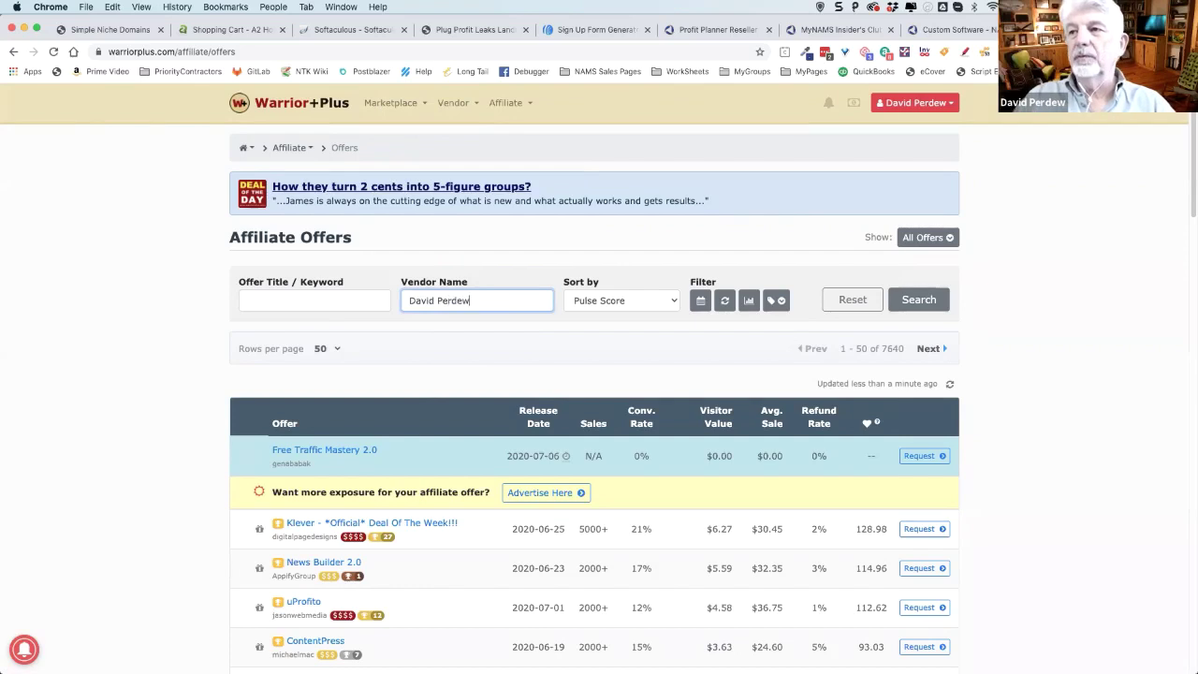
click(922, 309)
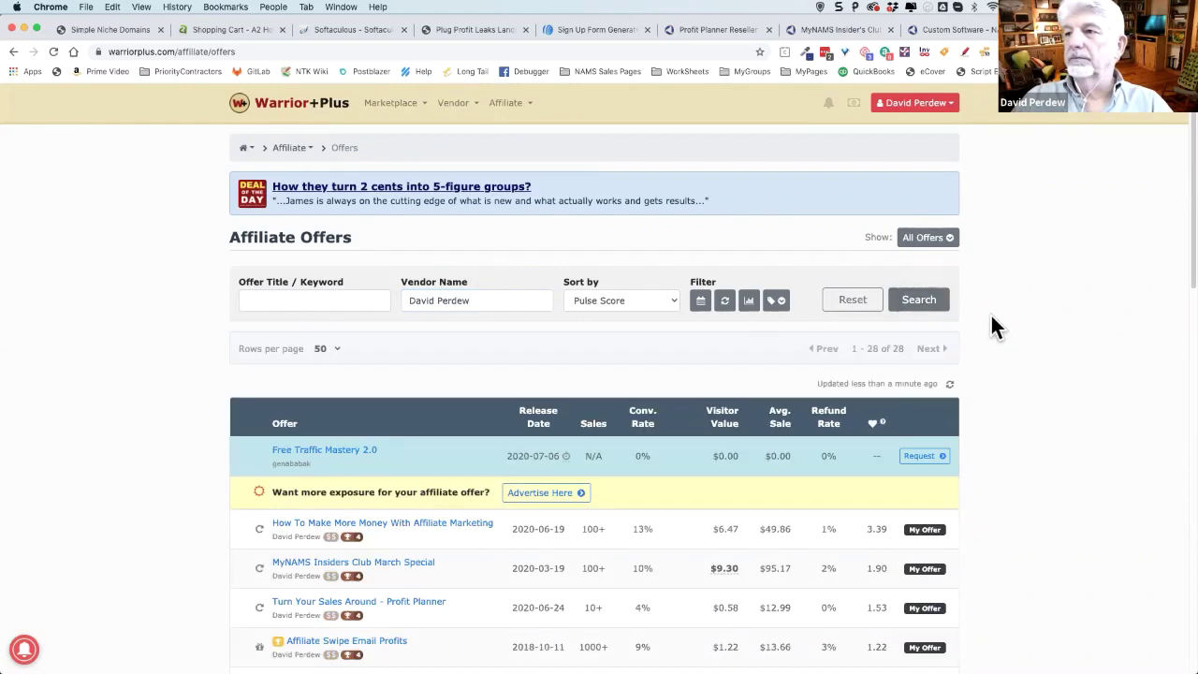
scroll(641, 417, down, 2)
scroll(641, 416, down, 5)
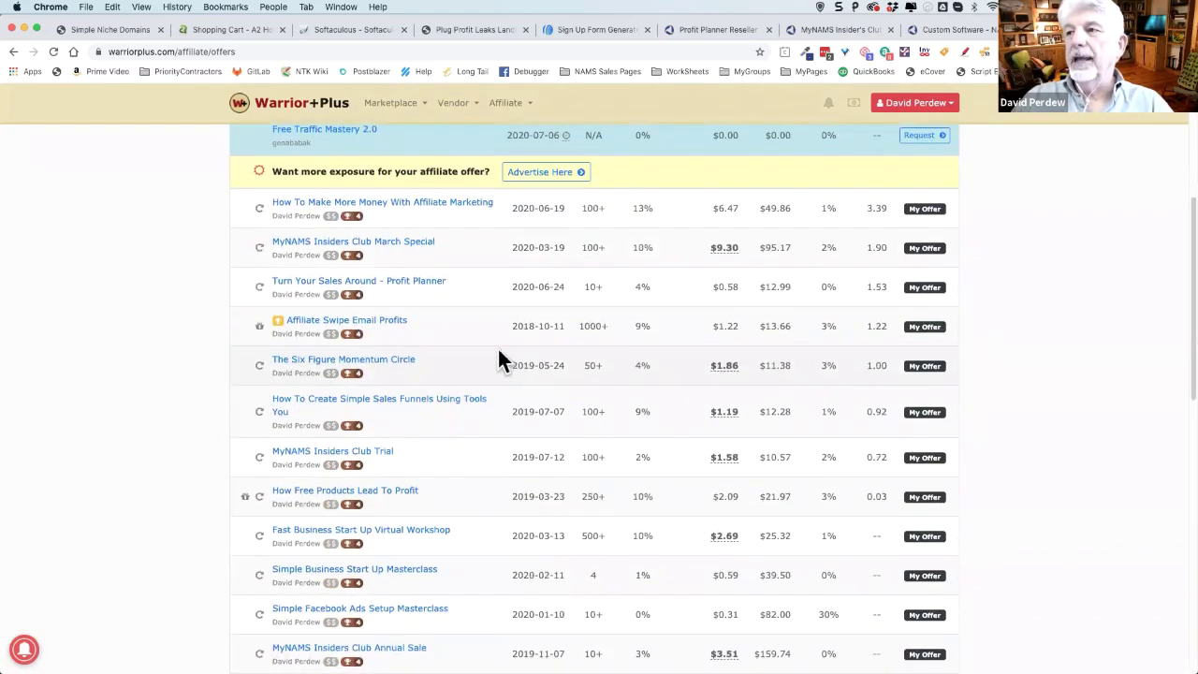
scroll(496, 359, down, 1)
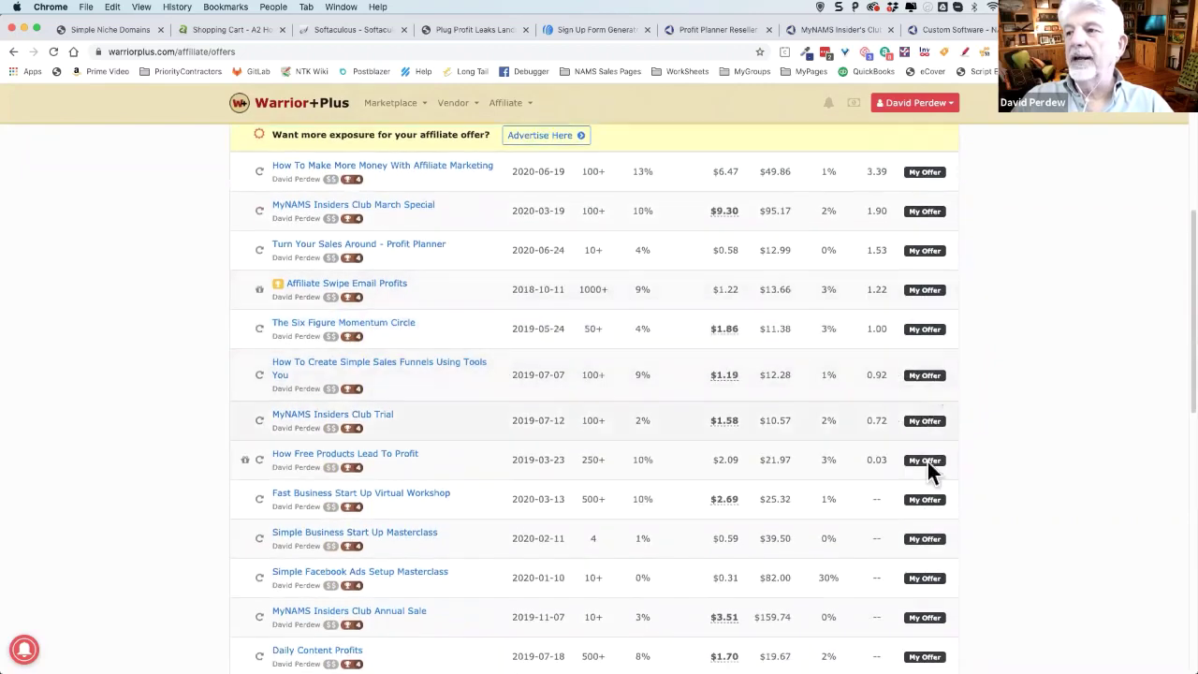
scroll(990, 456, down, 1)
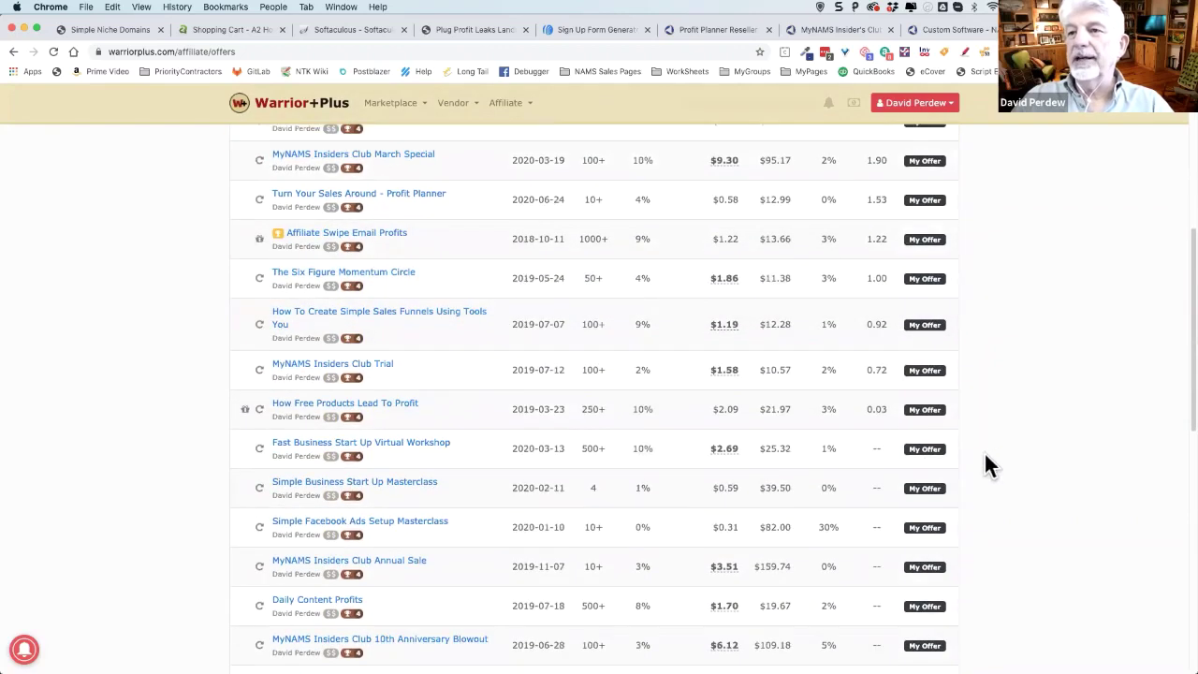
scroll(477, 402, up, 3)
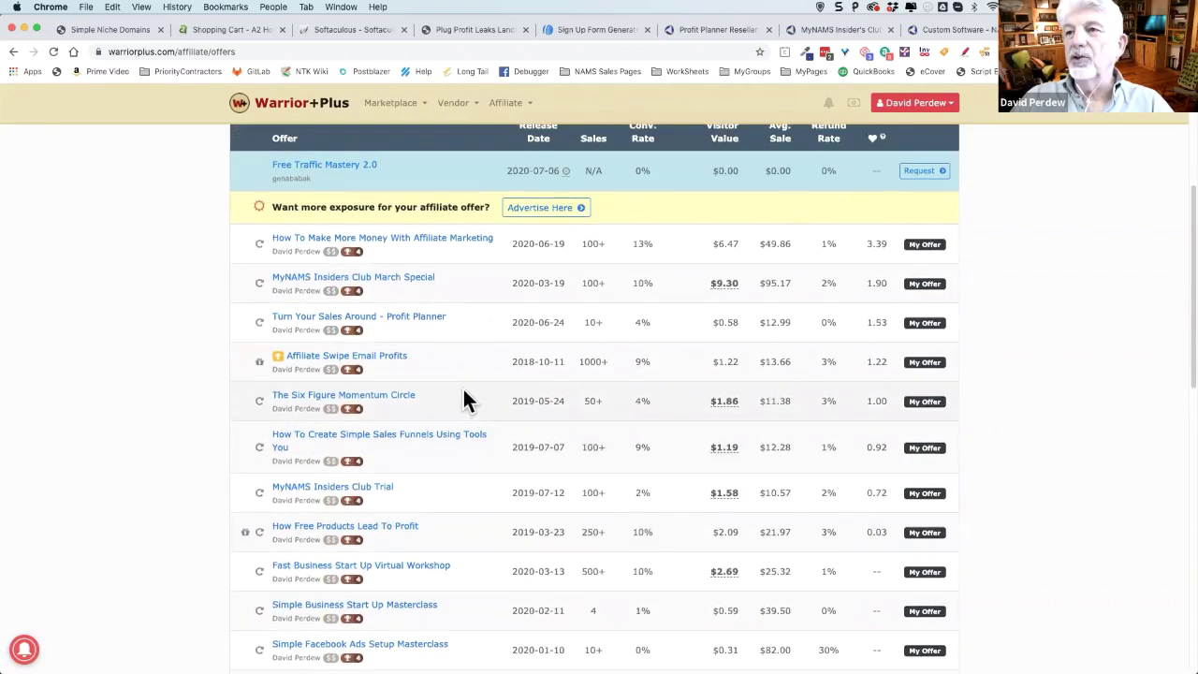
scroll(442, 384, down, 1)
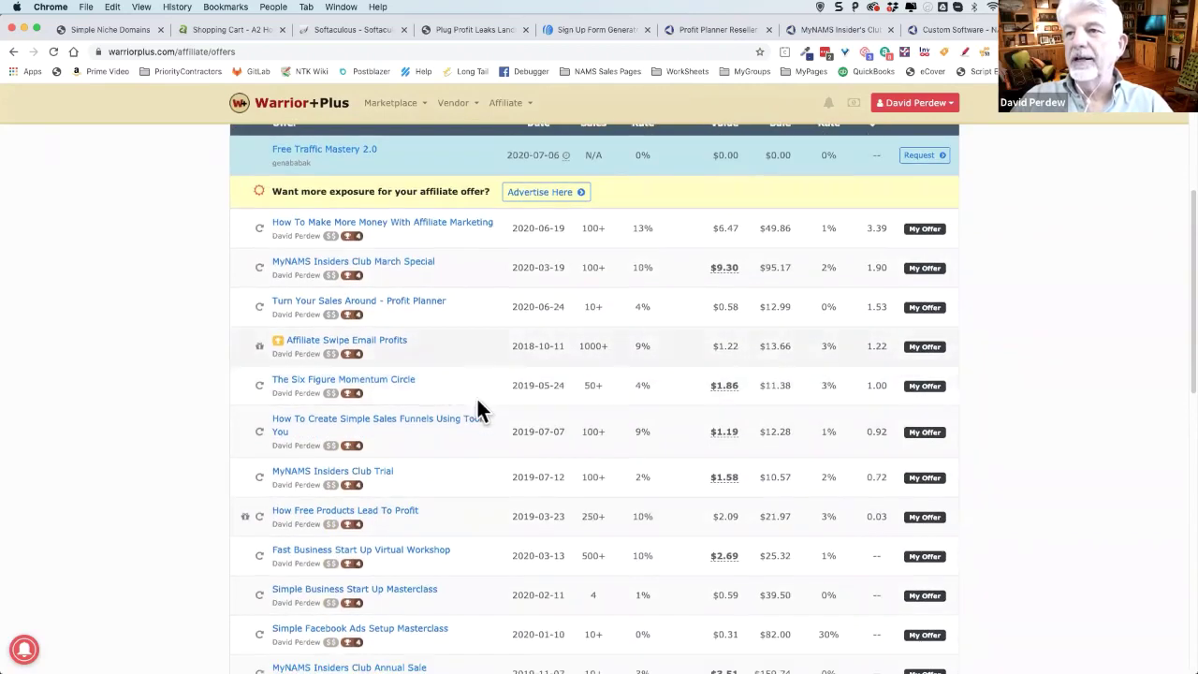
- Search the offers page for 'planner' and step through the matches
key(super+f)
text(planner)
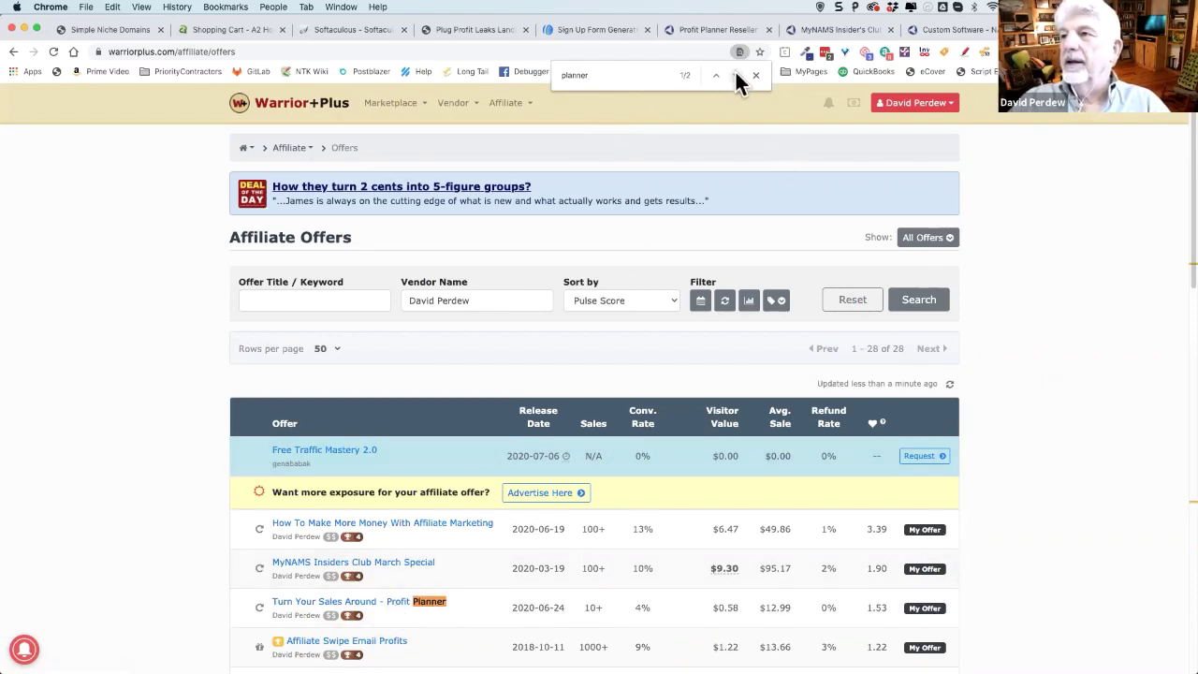
scroll(879, 431, down, 2)
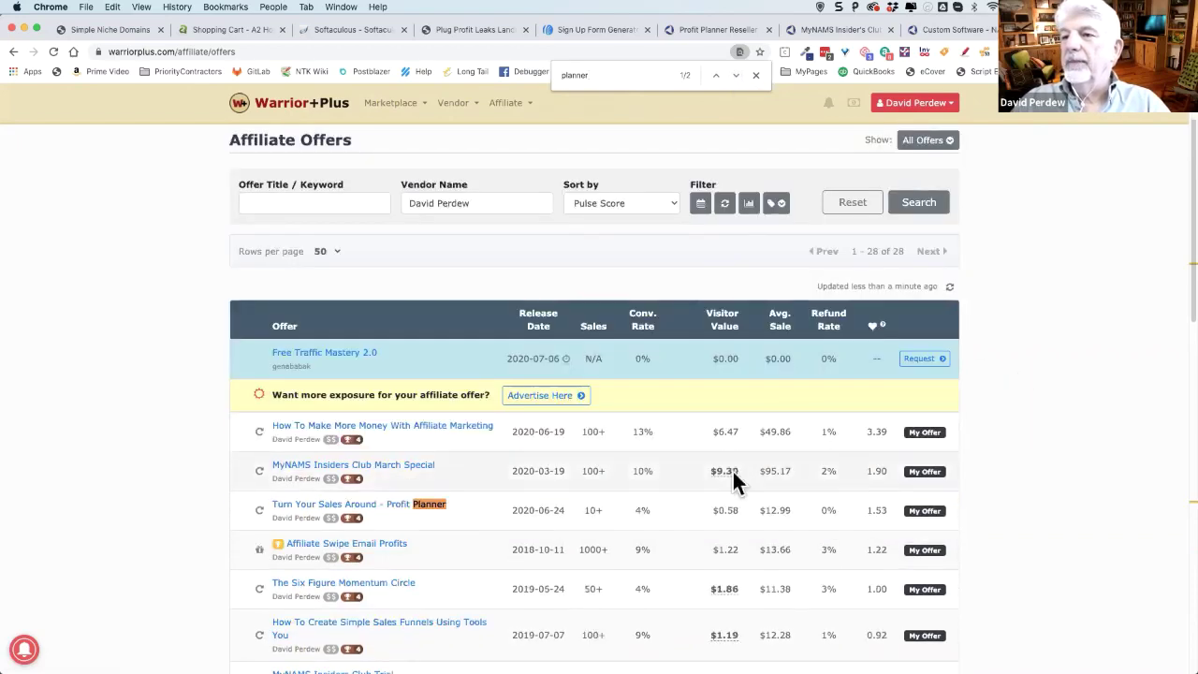
scroll(440, 503, down, 1)
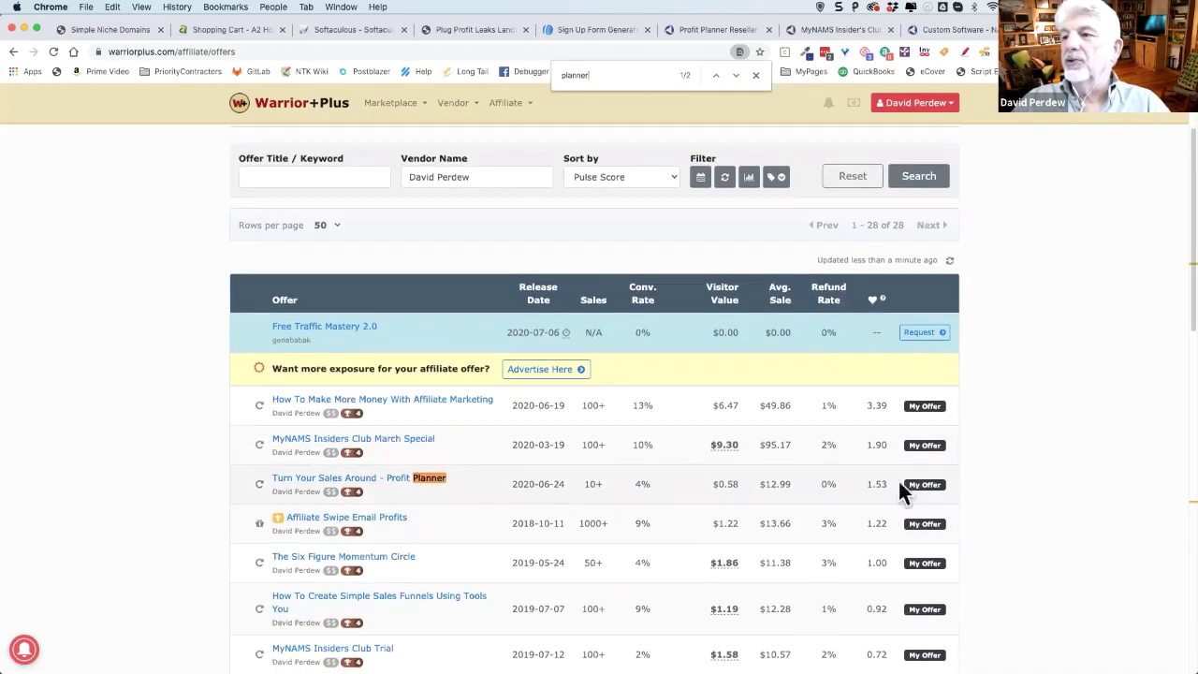
click(733, 77)
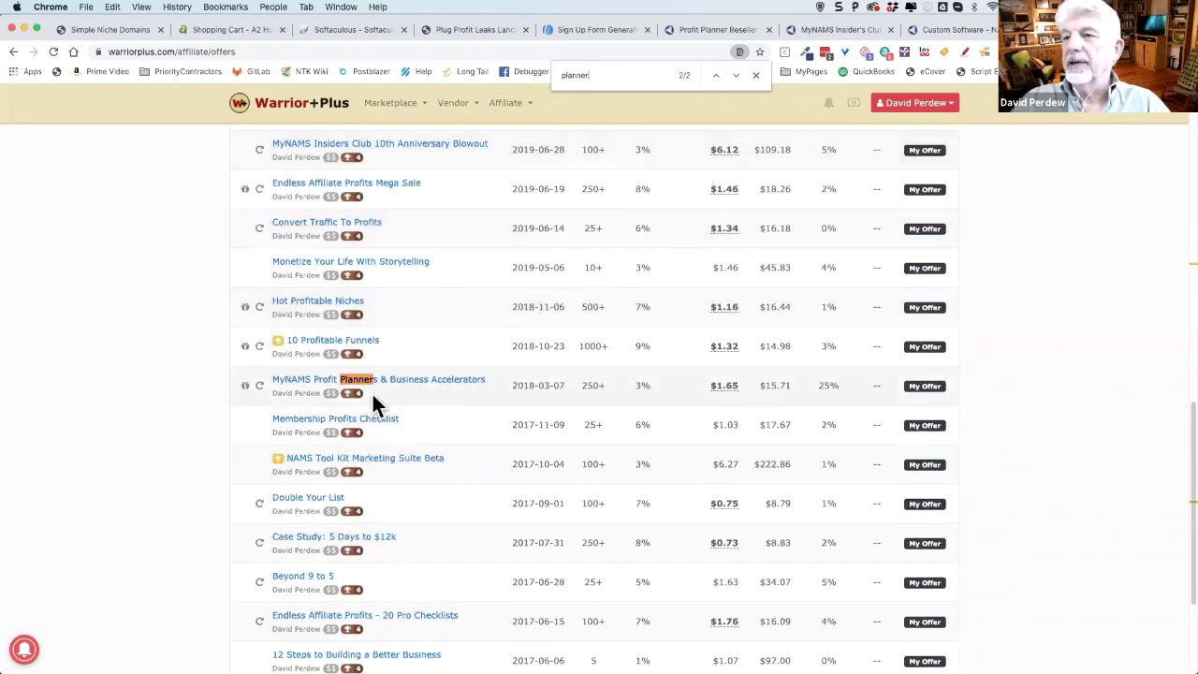
scroll(491, 405, down, 4)
scroll(465, 374, up, 2)
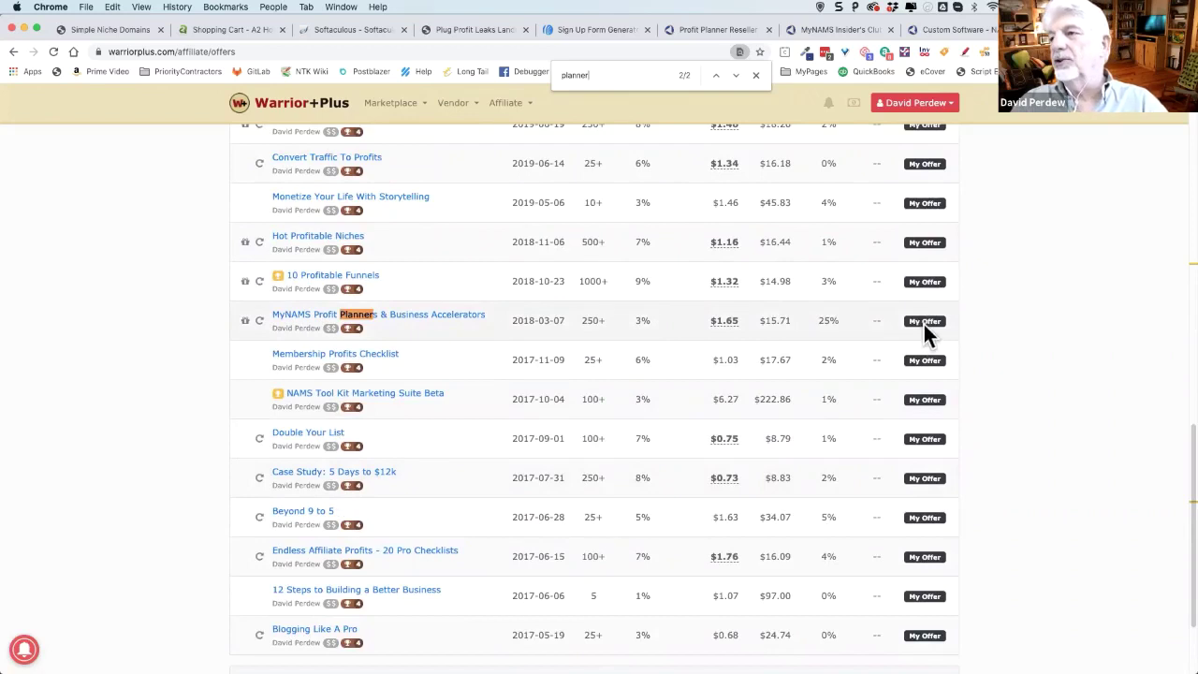
scroll(1001, 346, up, 10)
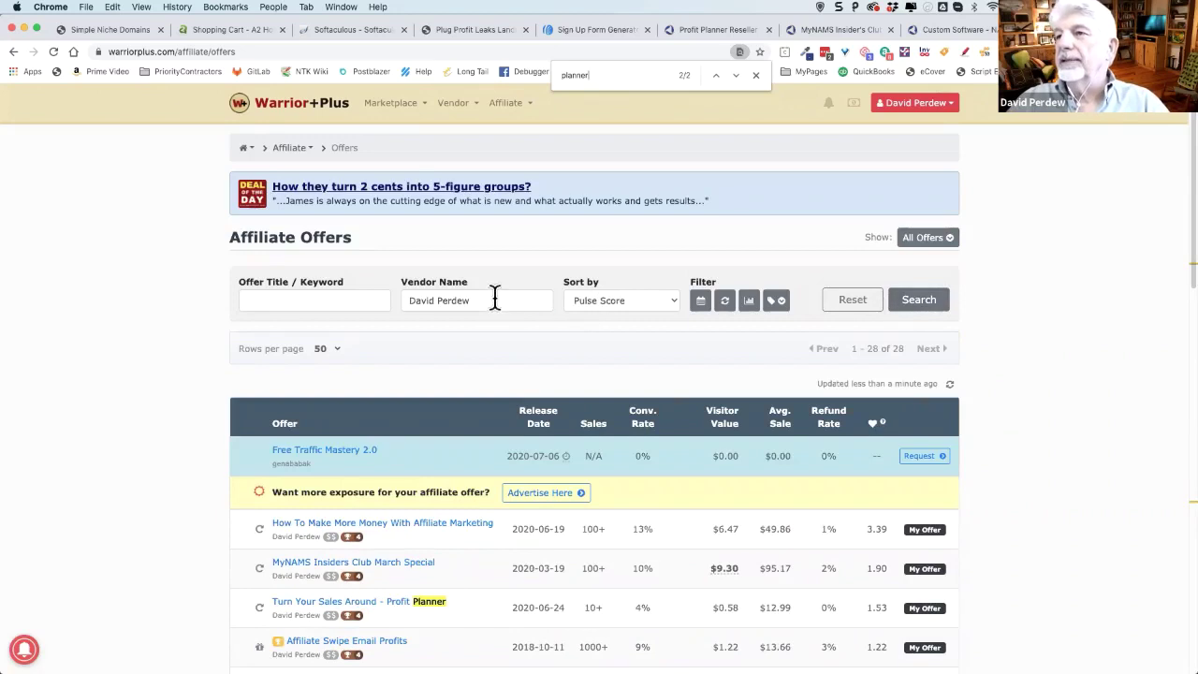
- Clear the vendor filter and reload the list so all vendors' offers show, led by Thumbnail Blaster
drag(511, 300, 403, 313)
key(BackSpace)
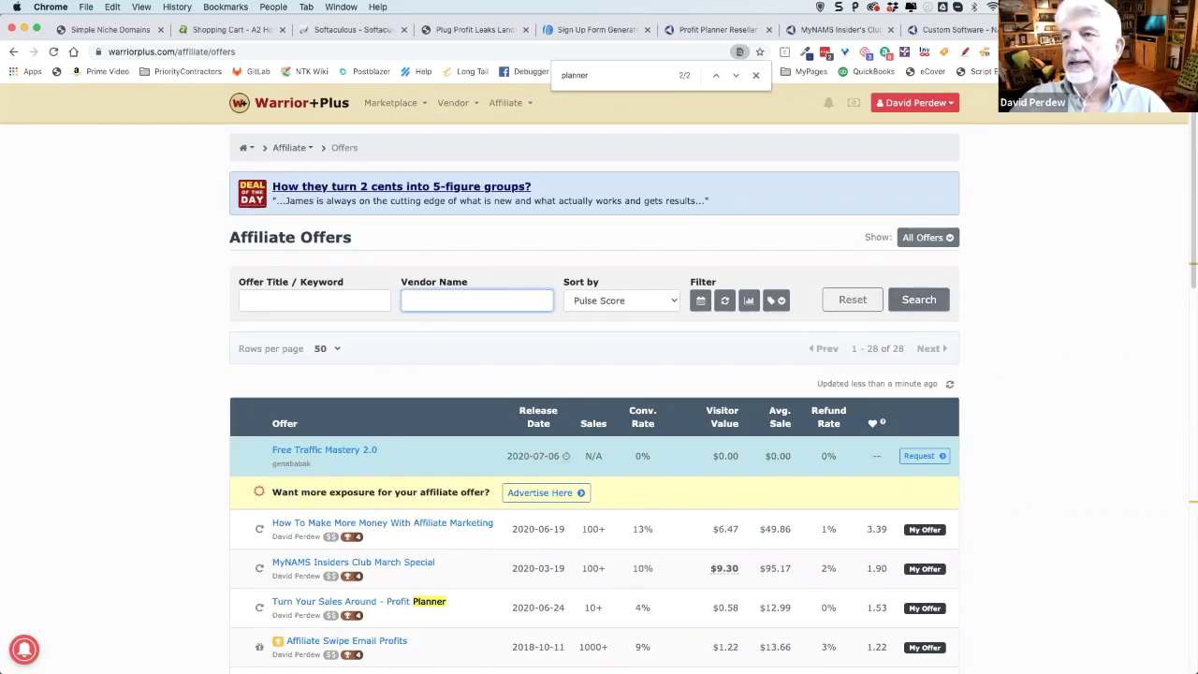
click(918, 300)
scroll(1076, 361, down, 3)
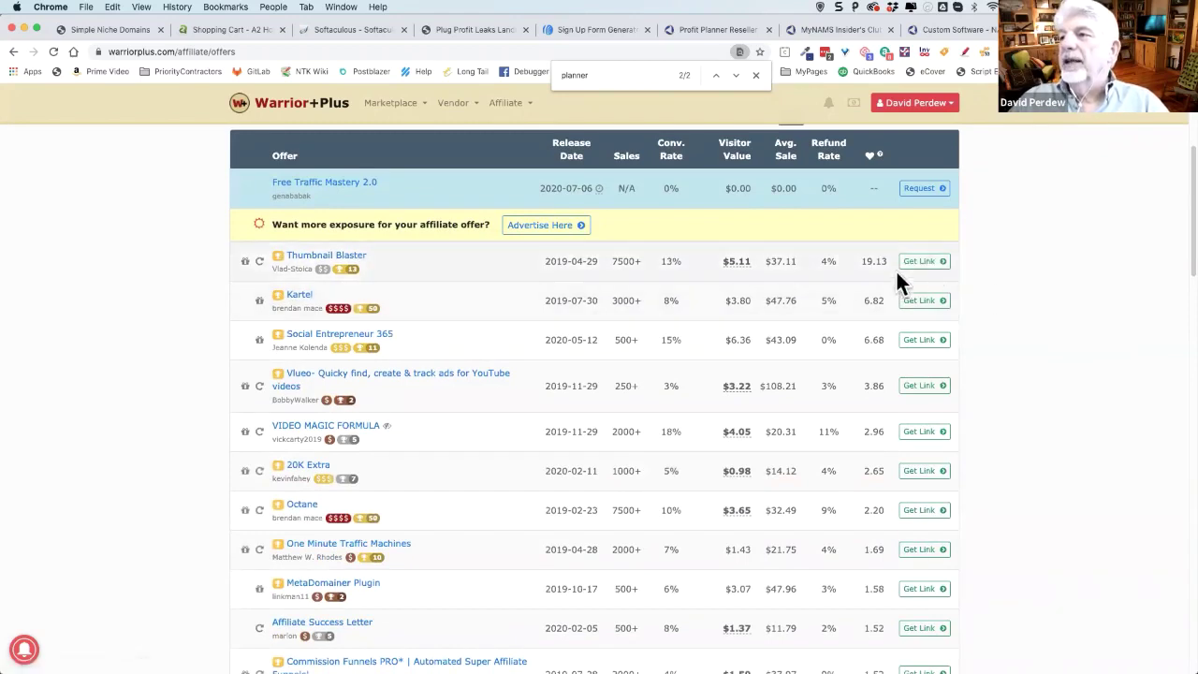
- Copy the Thumbnail Blaster Default affiliate link and close the link window
click(948, 263)
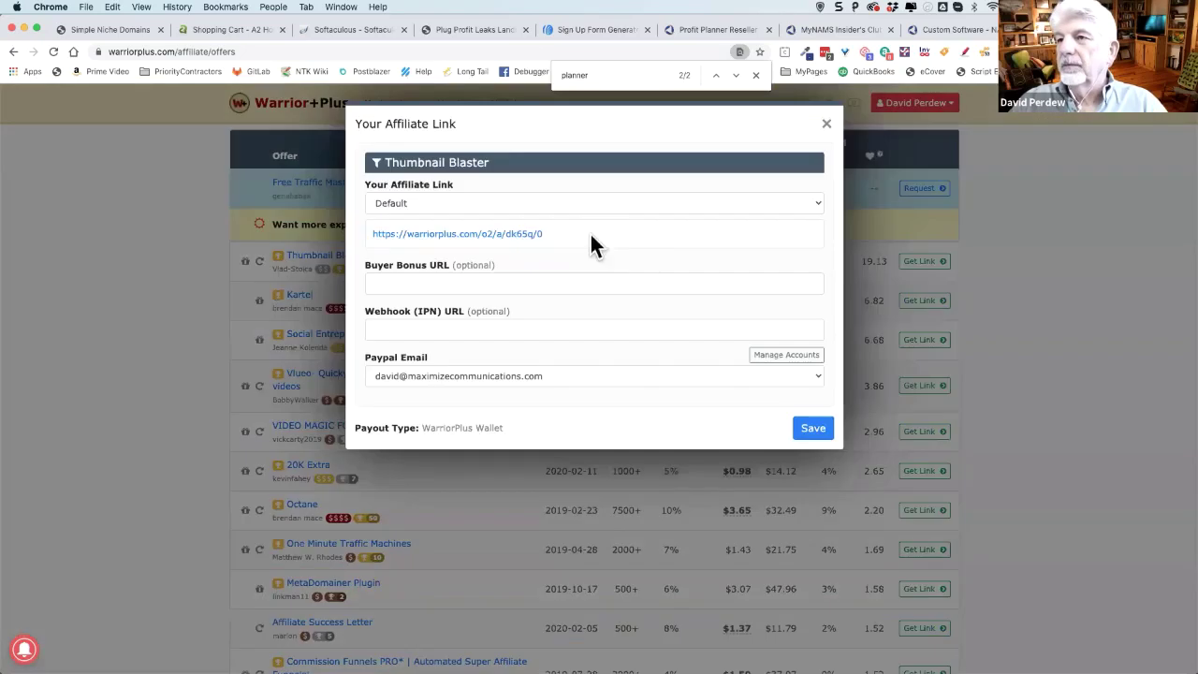
drag(554, 234, 364, 239)
key(super+c)
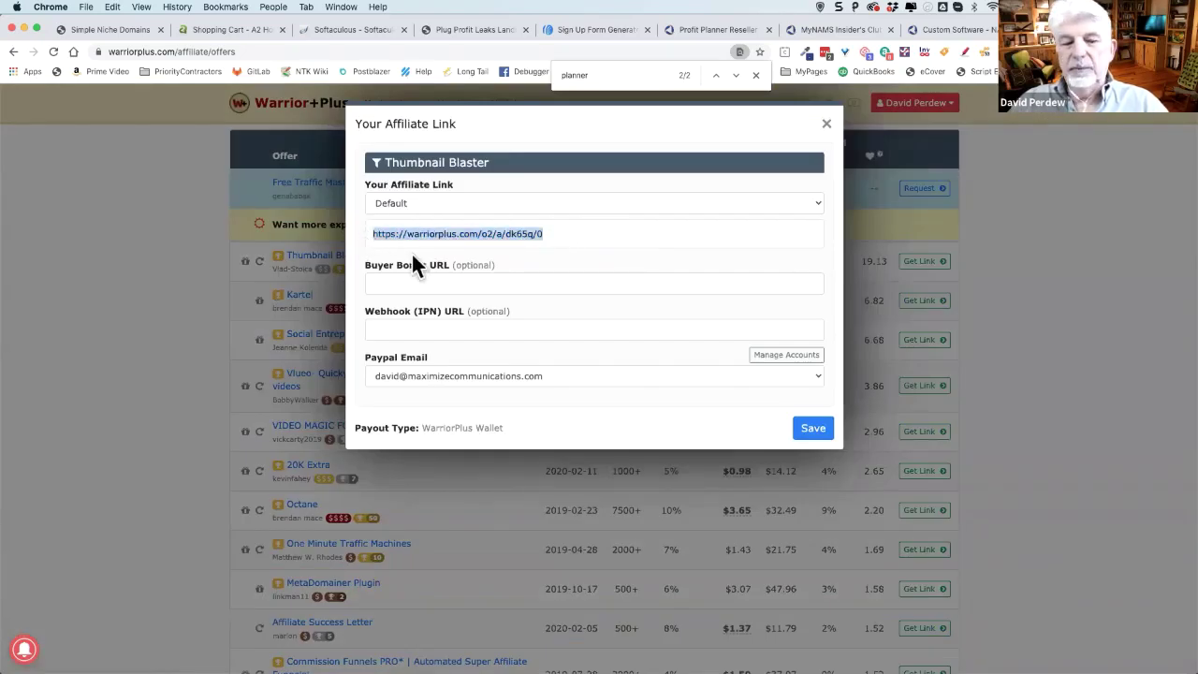
click(820, 204)
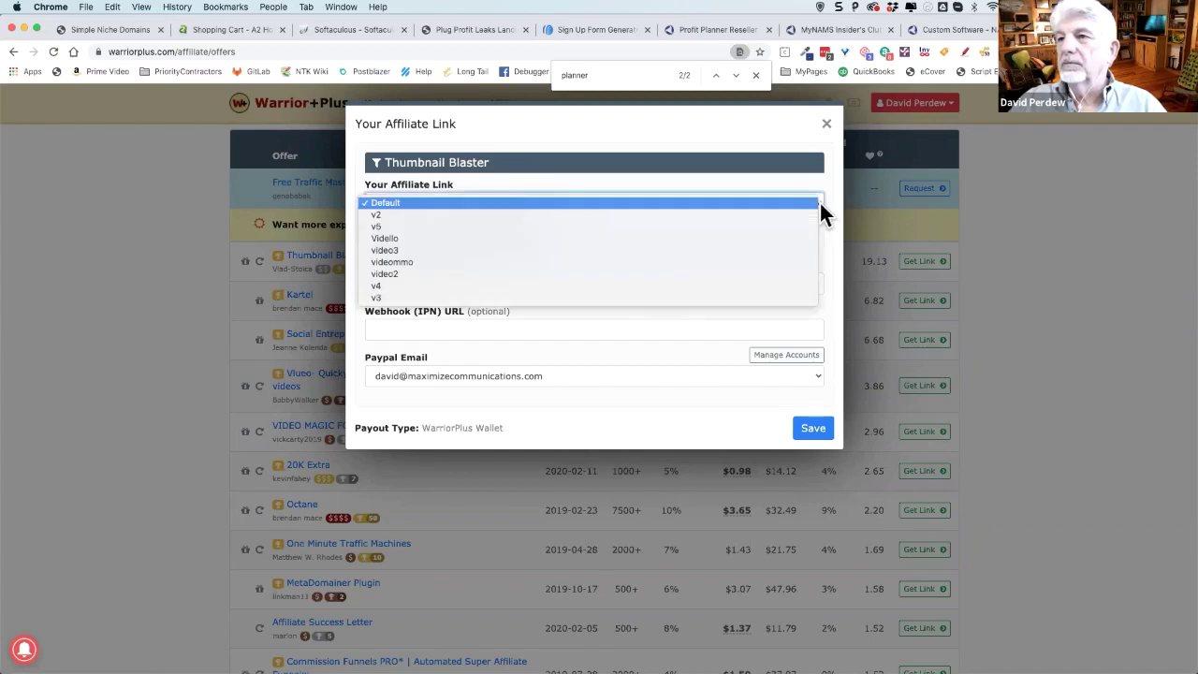
click(834, 211)
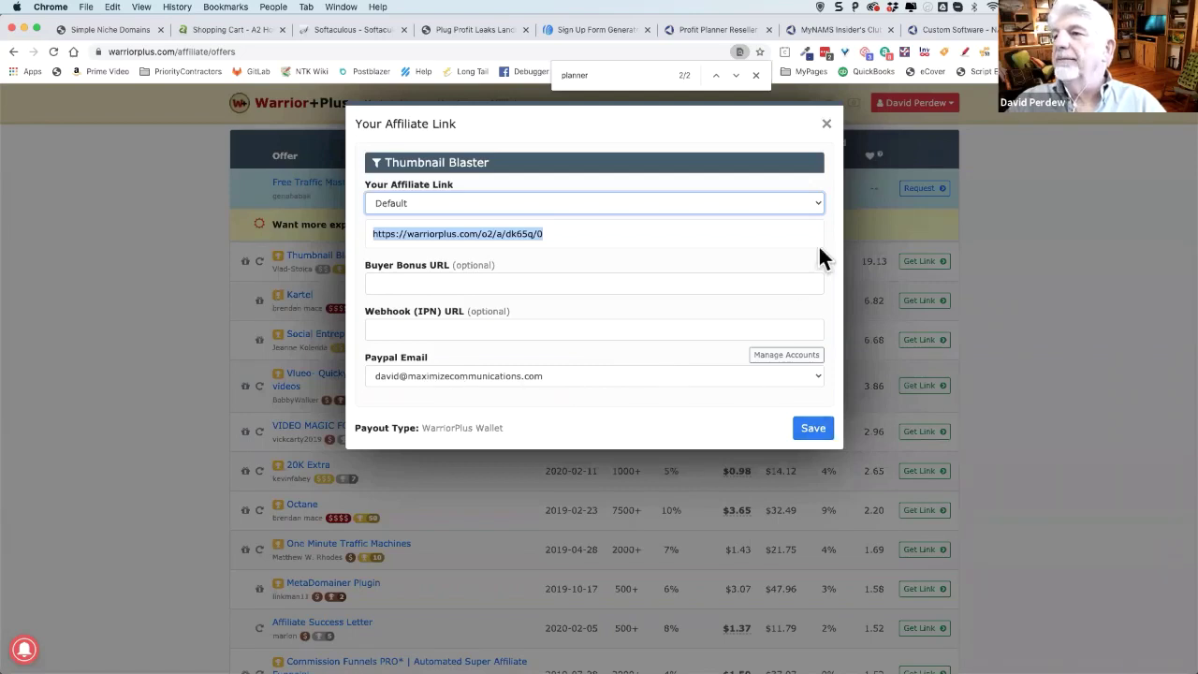
click(827, 125)
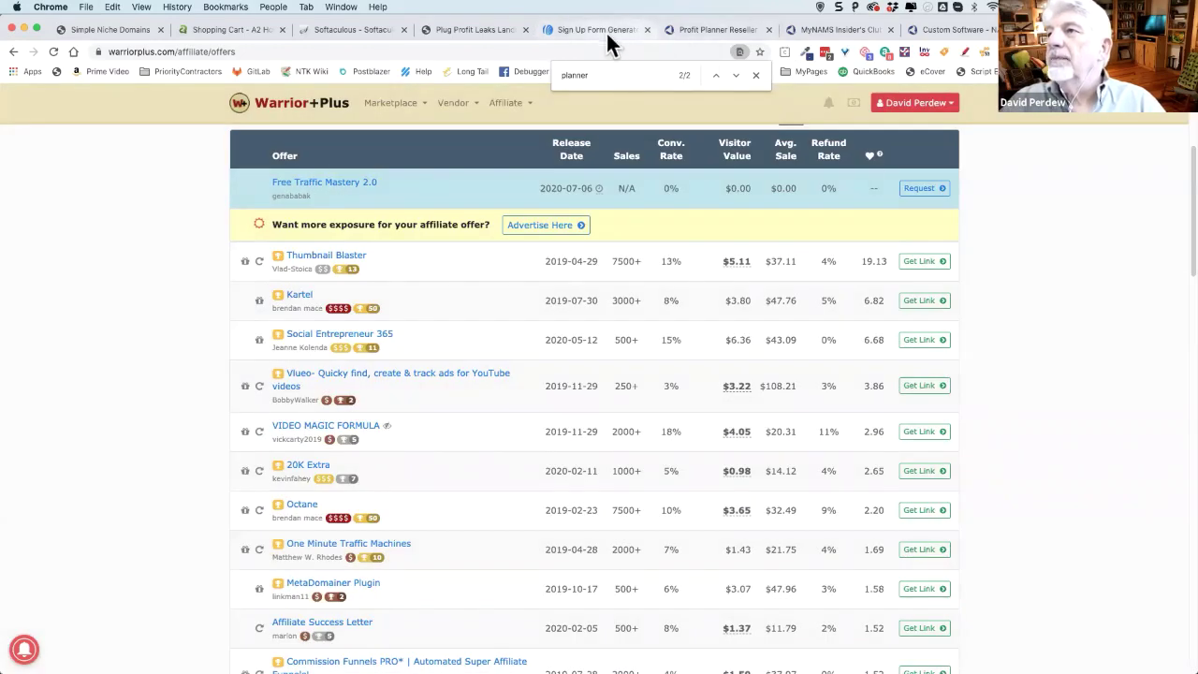
- Paste the Thumbnail Blaster affiliate link as the thank-you URL, opening in a new window, and preview it
key(Escape)
key(super+w)
triple_click(161, 382)
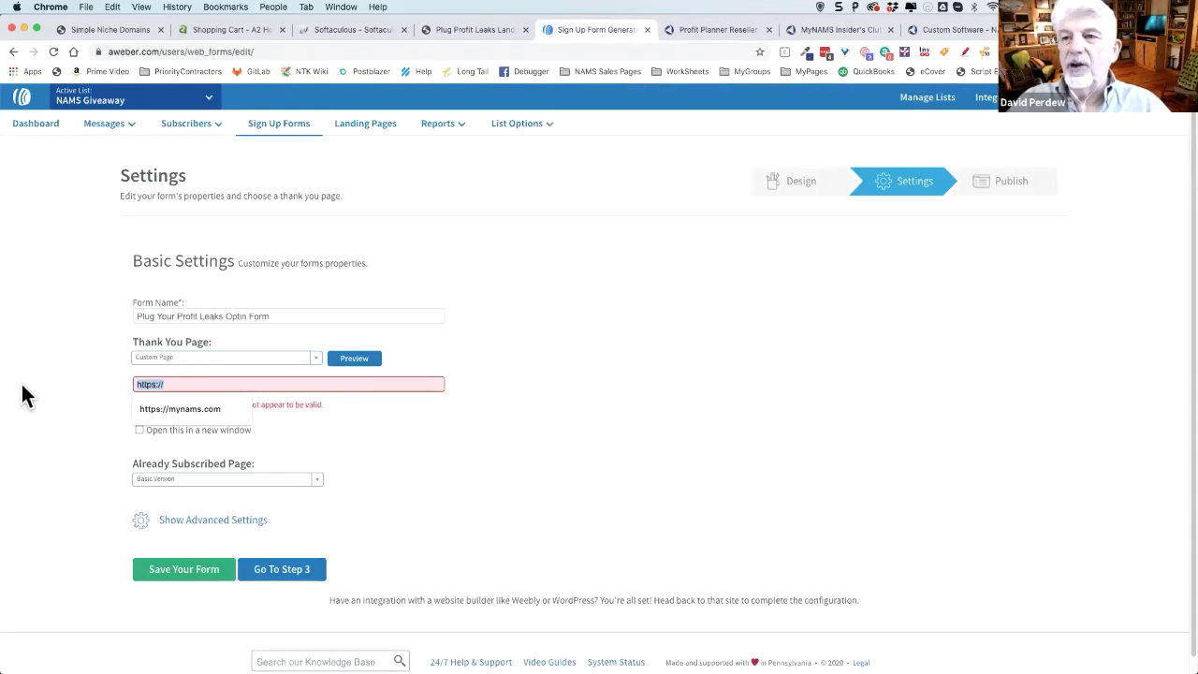
key(super+v)
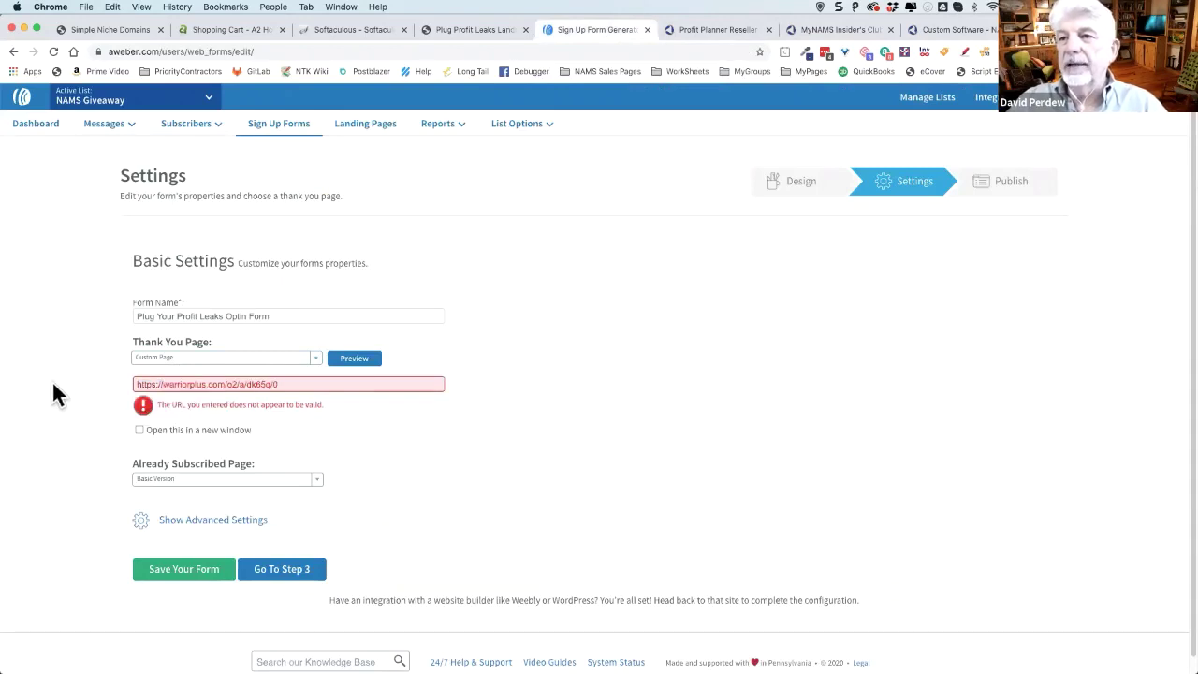
click(102, 395)
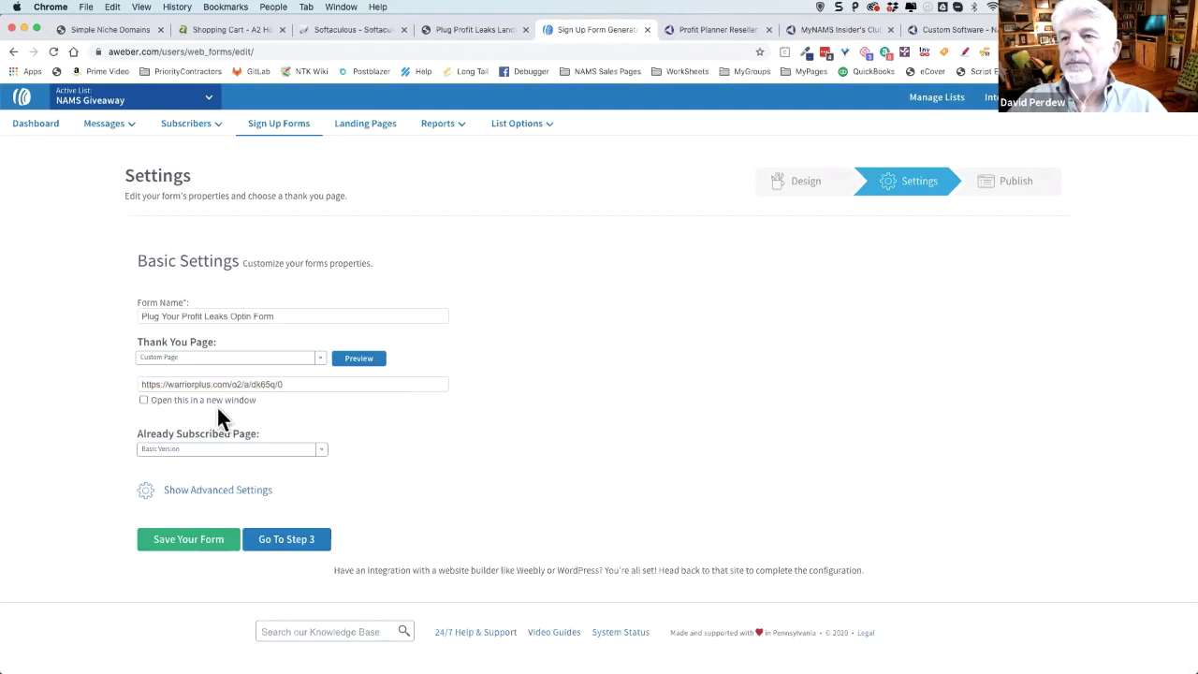
click(144, 400)
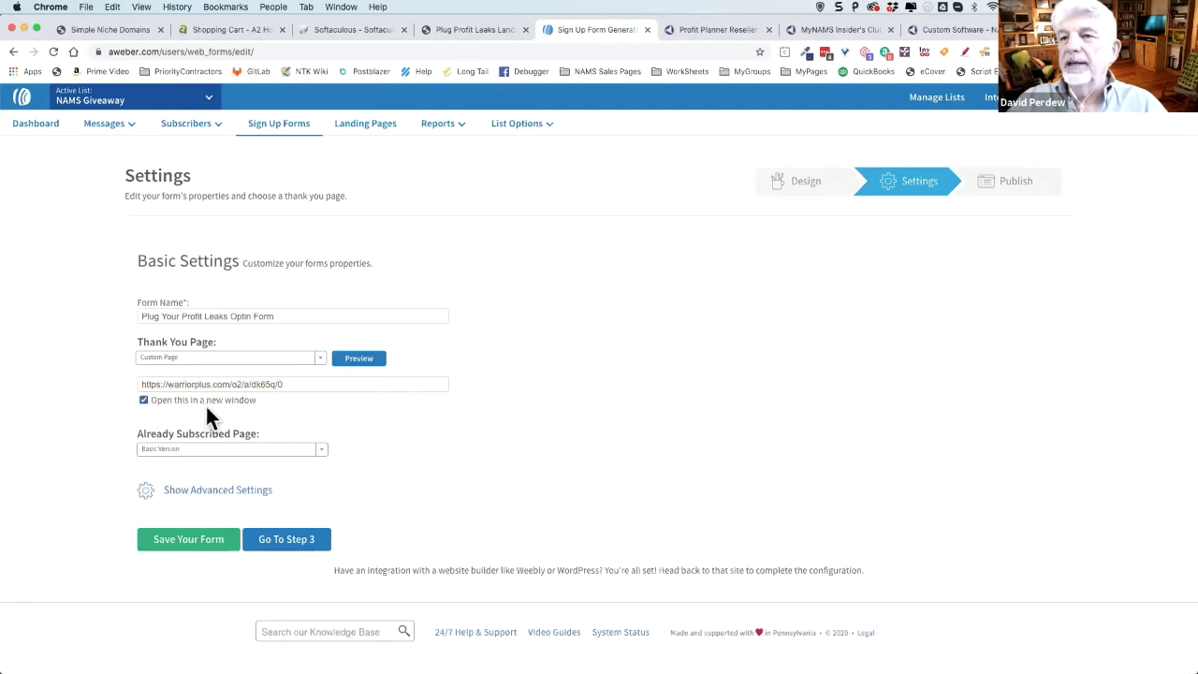
click(362, 365)
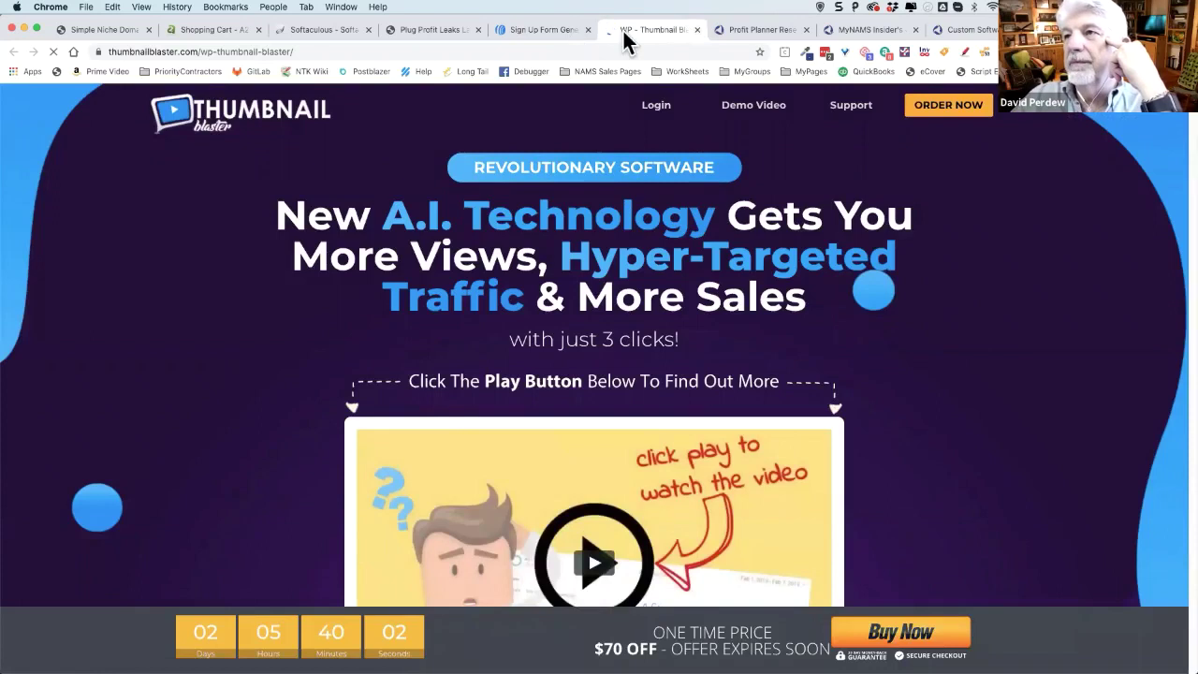
click(696, 30)
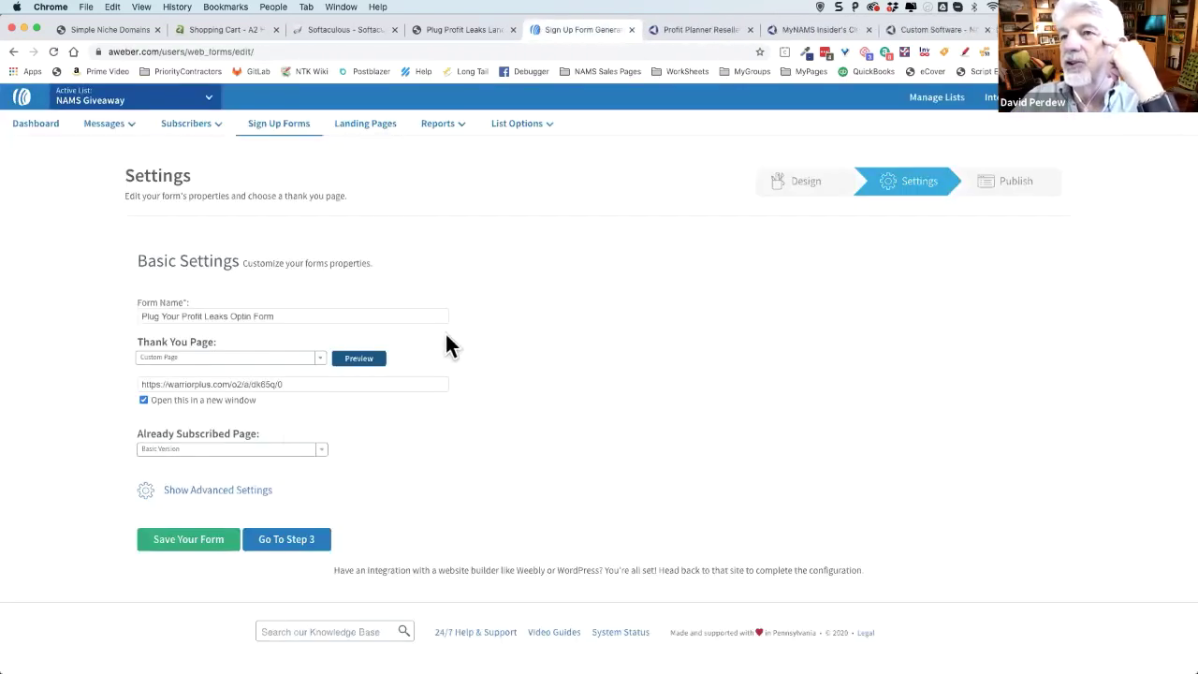
click(290, 383)
drag(290, 384, 69, 396)
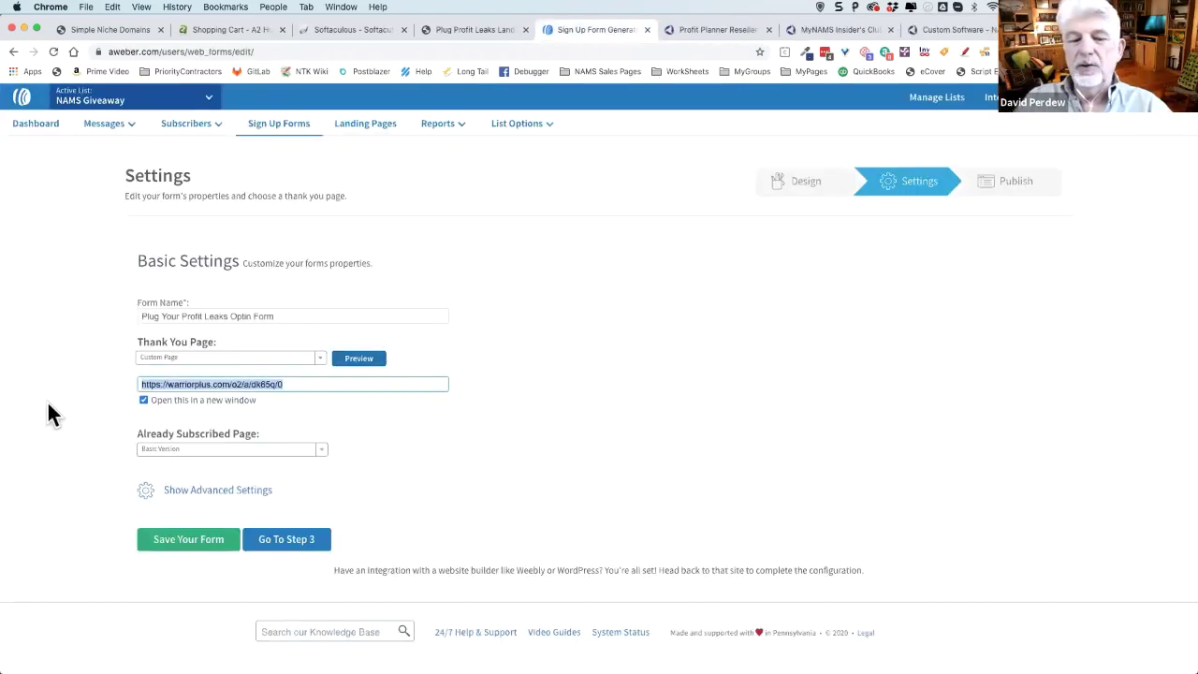
text(https)
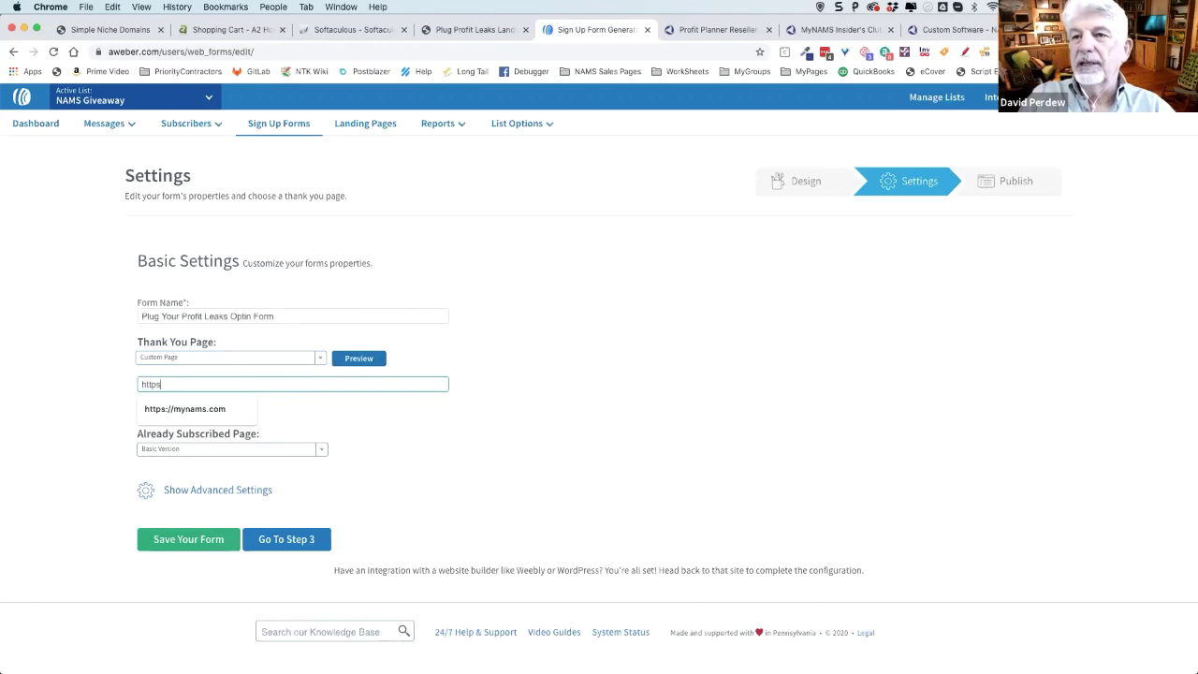
text(://nams.ws/pp)
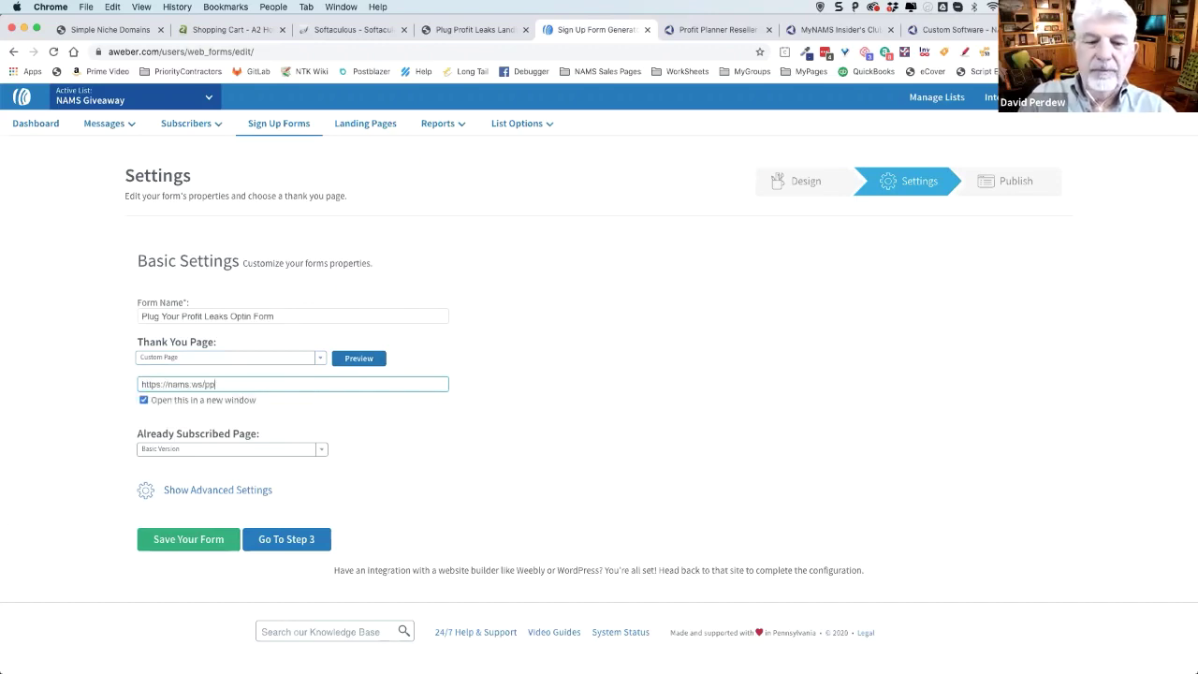
click(365, 358)
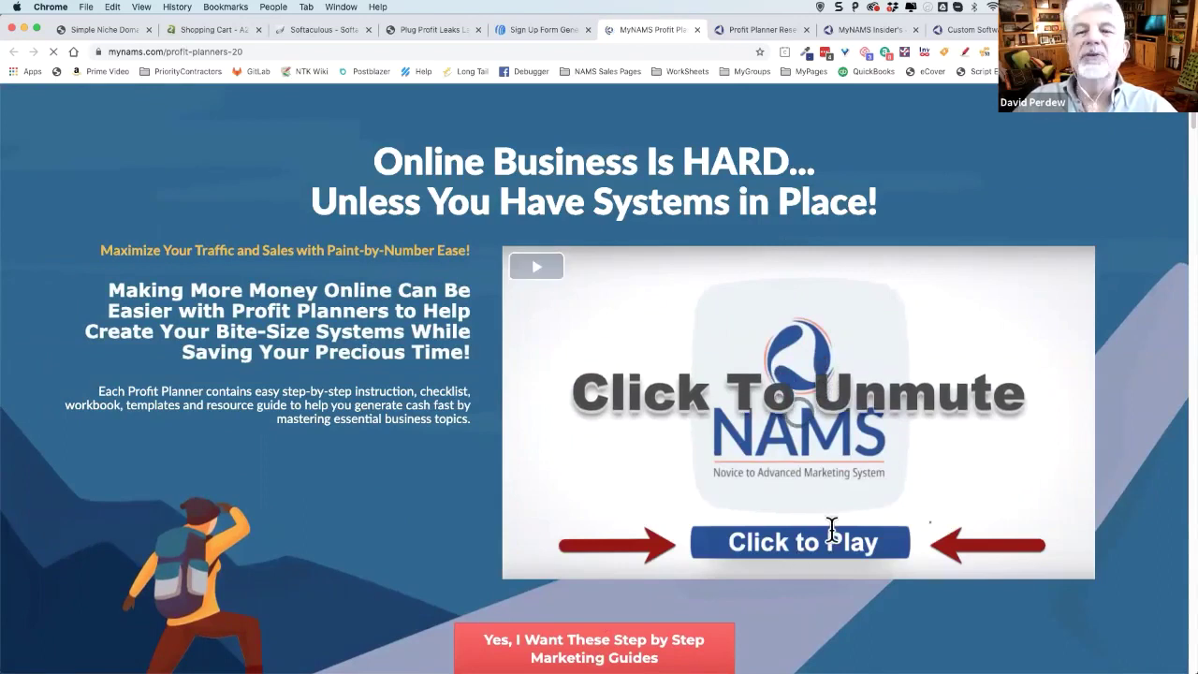
scroll(834, 532, down, 2)
scroll(842, 531, down, 10)
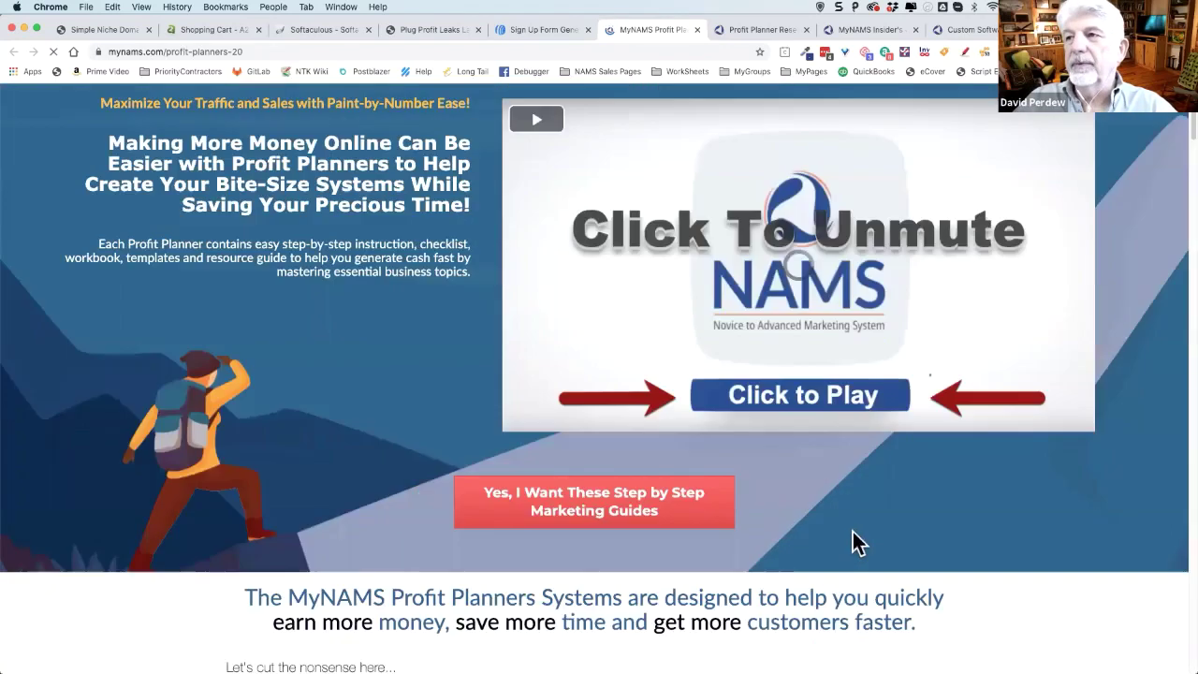
scroll(852, 543, down, 20)
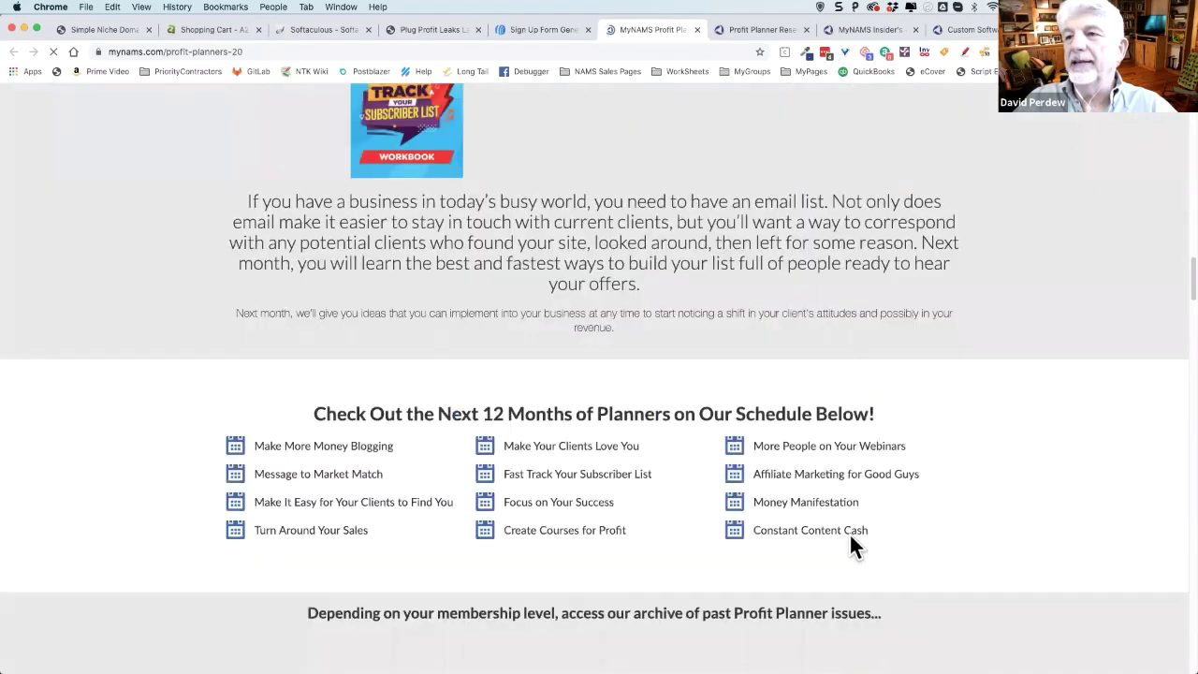
scroll(850, 534, up, 20)
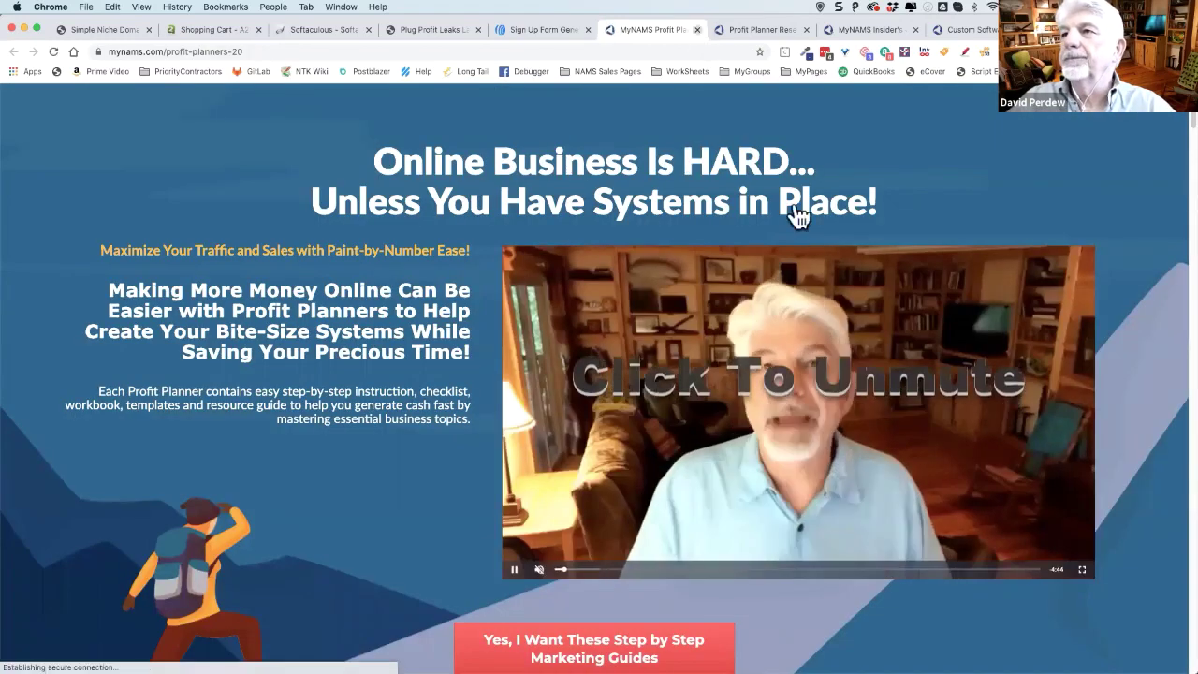
key(super+w)
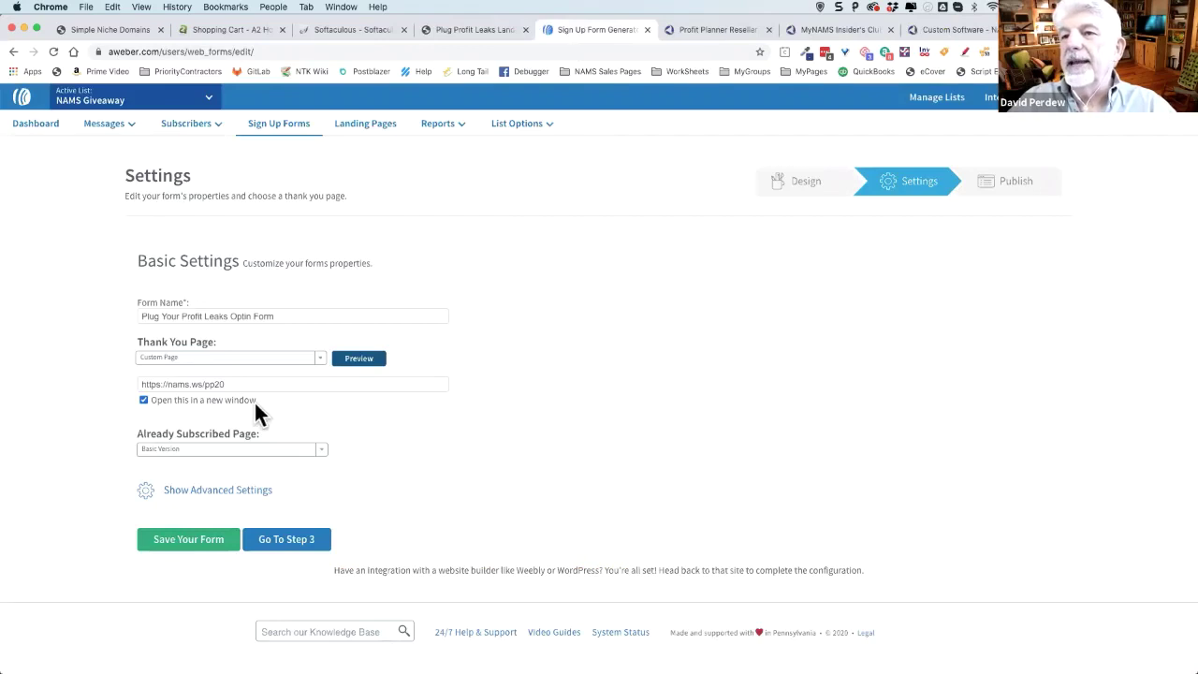
- Save the form and set the Already Subscribed Page to Custom Page
click(182, 541)
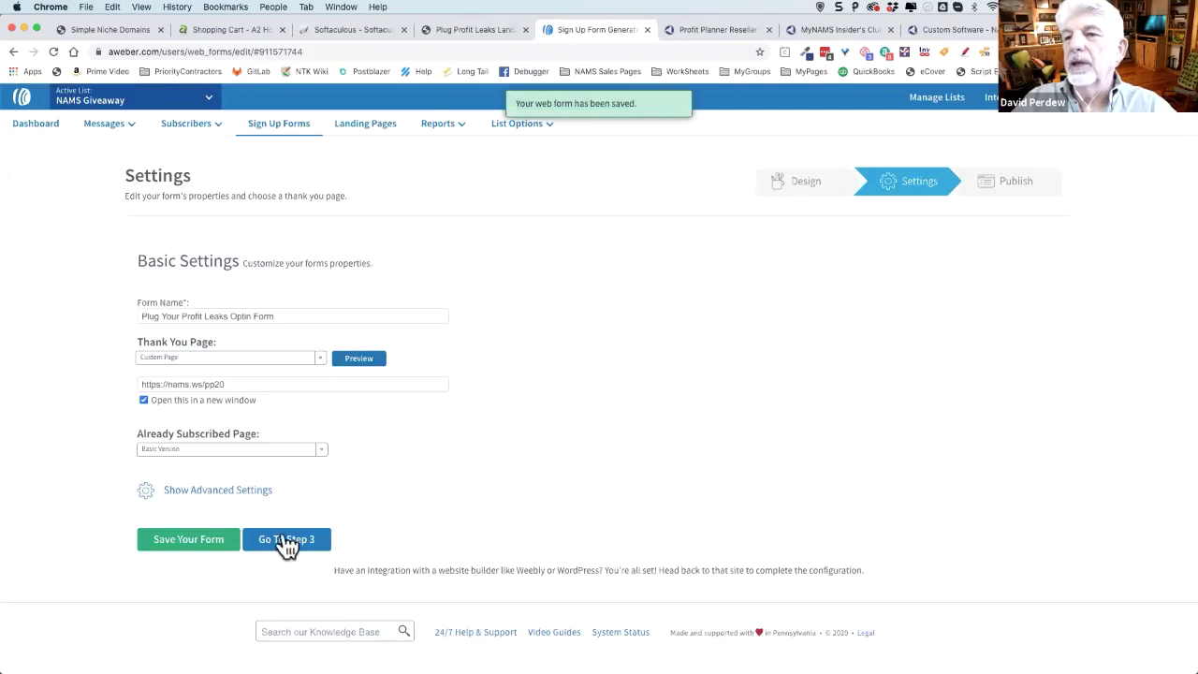
click(320, 449)
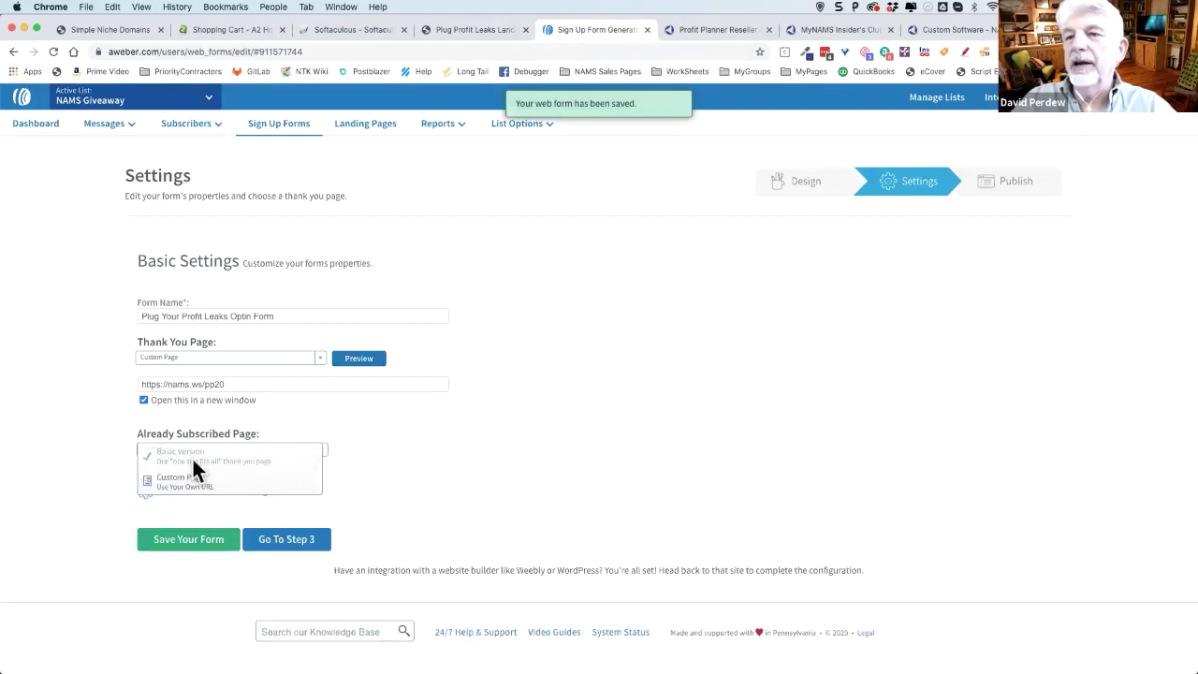
click(200, 496)
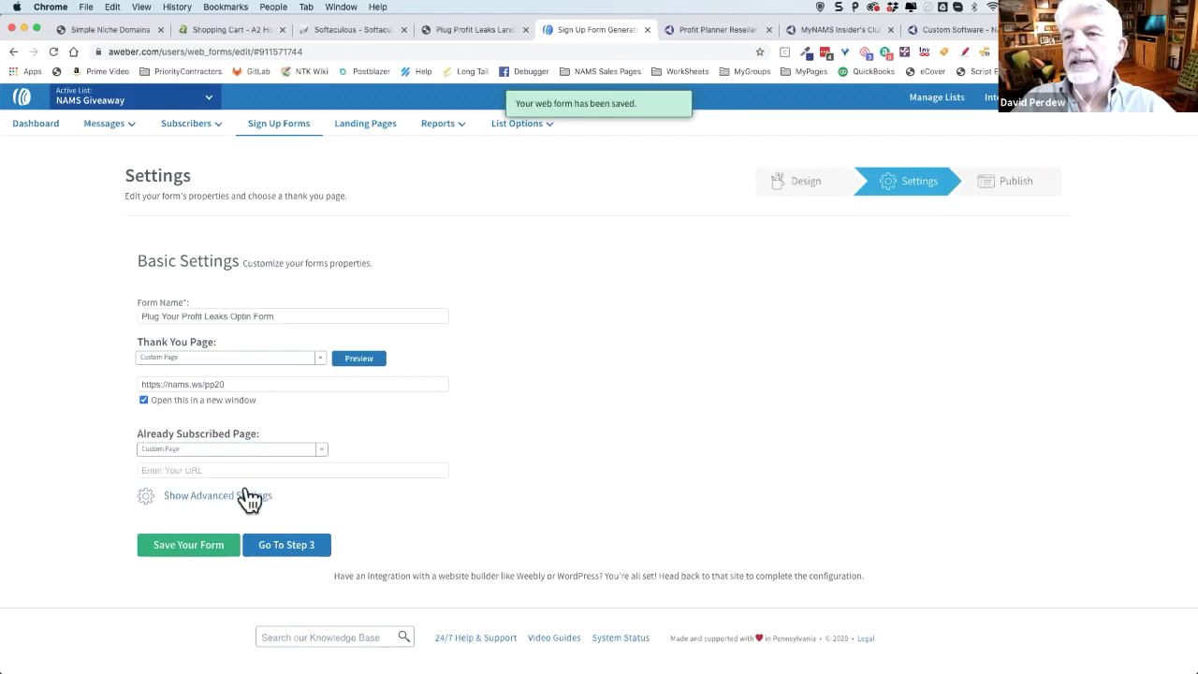
click(202, 468)
text(https://)
drag(170, 470, 141, 470)
drag(232, 384, 57, 407)
key(super+c)
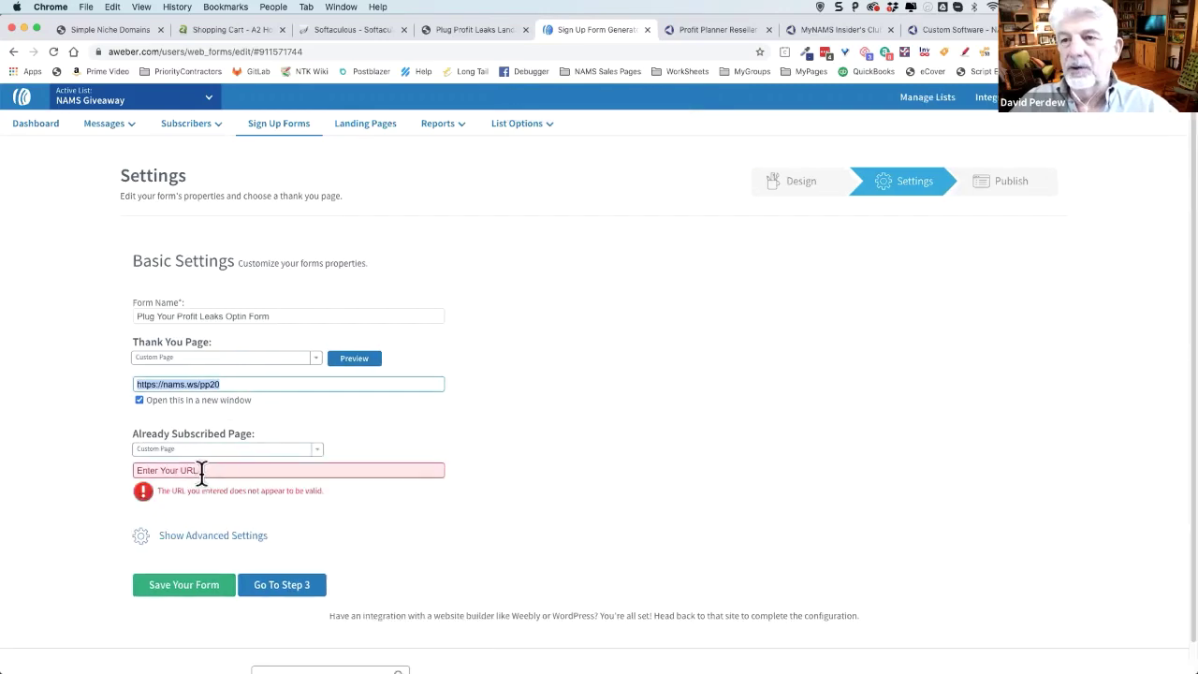
click(200, 470)
drag(192, 468, 95, 471)
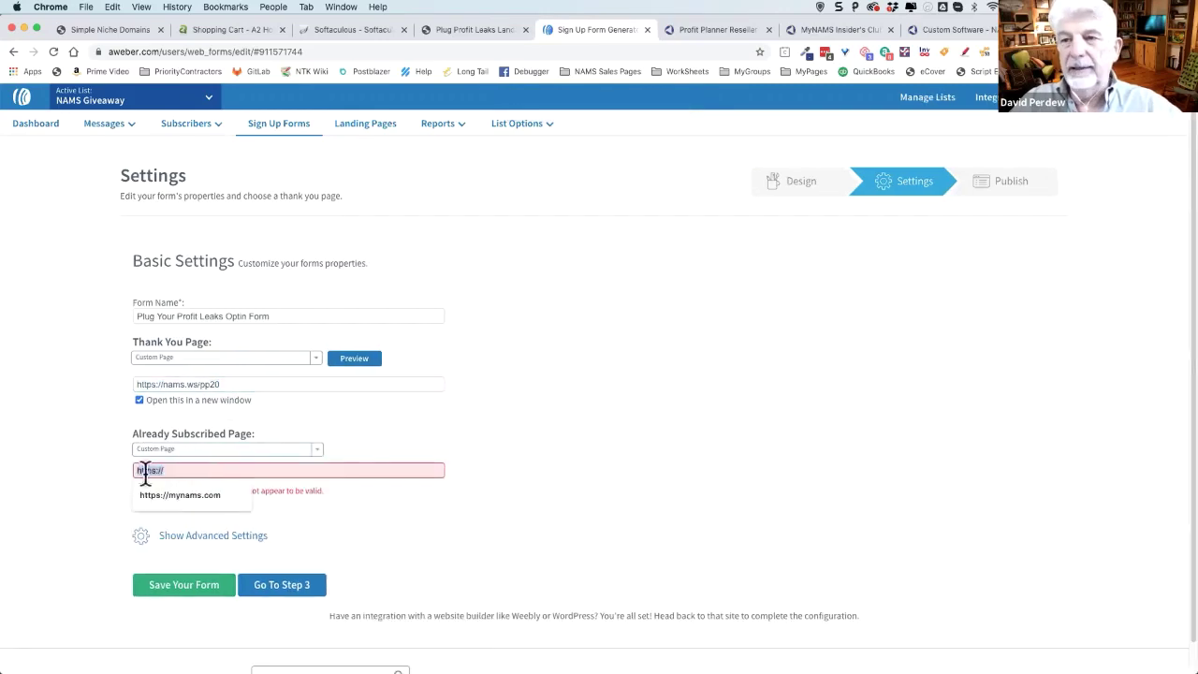
key(super+v)
click(203, 552)
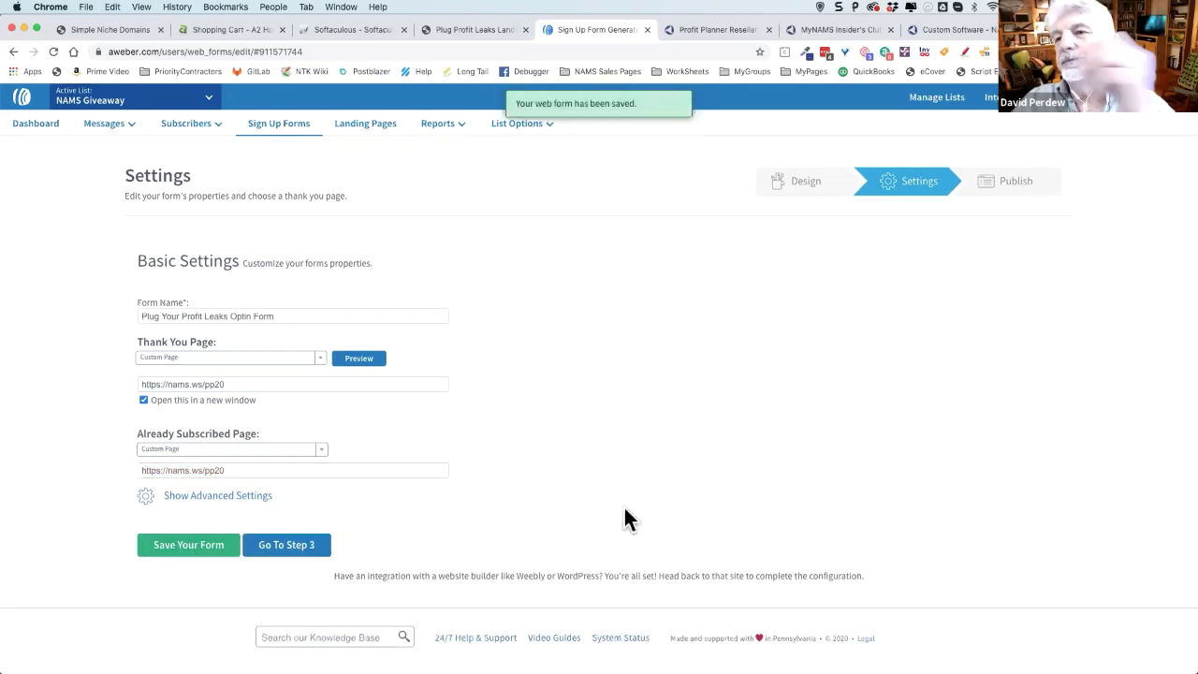
click(295, 548)
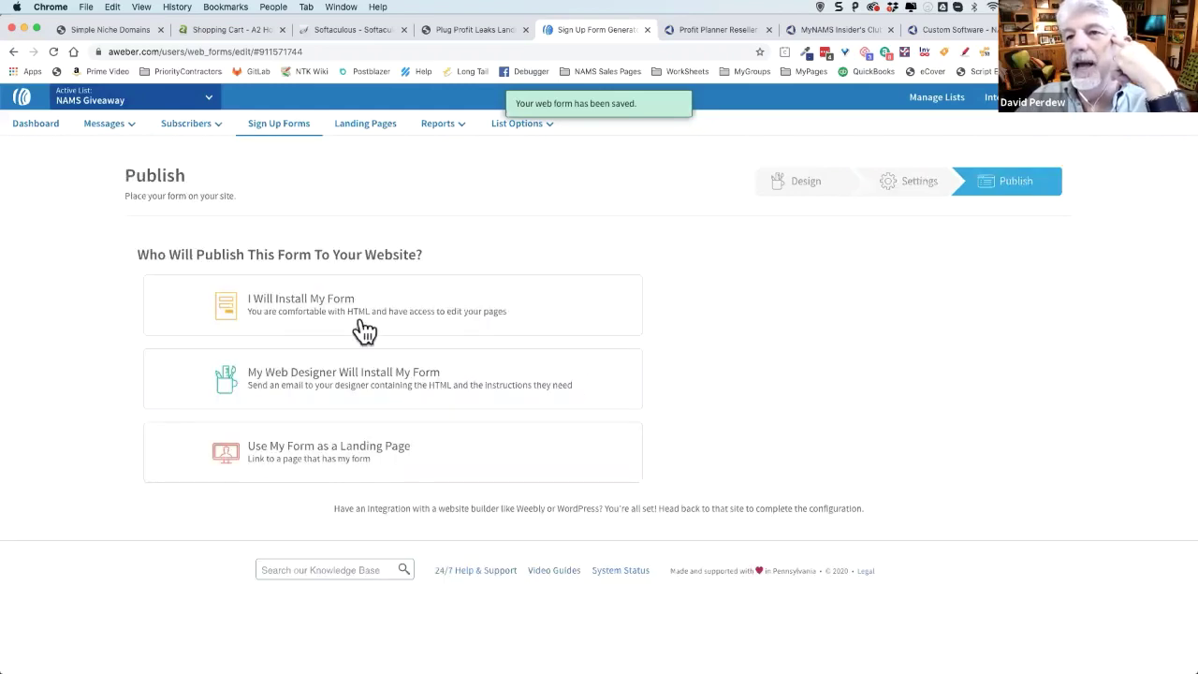
- Choose I Will Install My Form and select the Raw HTML form code without form styles
click(313, 318)
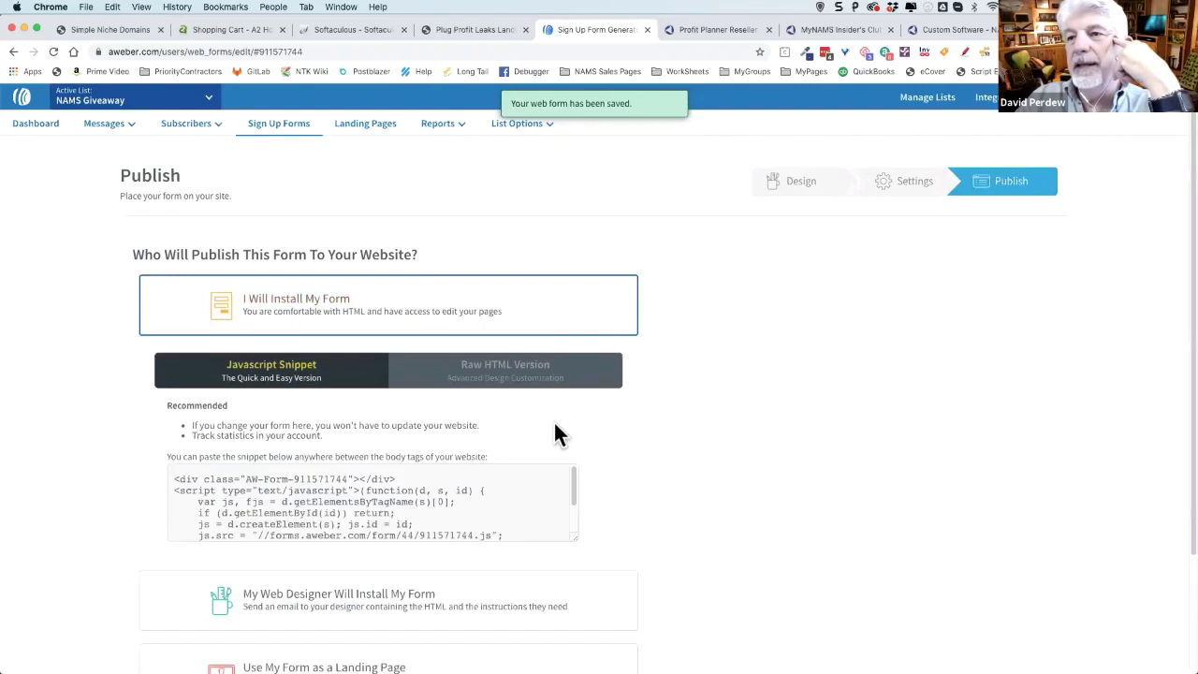
scroll(666, 432, down, 1)
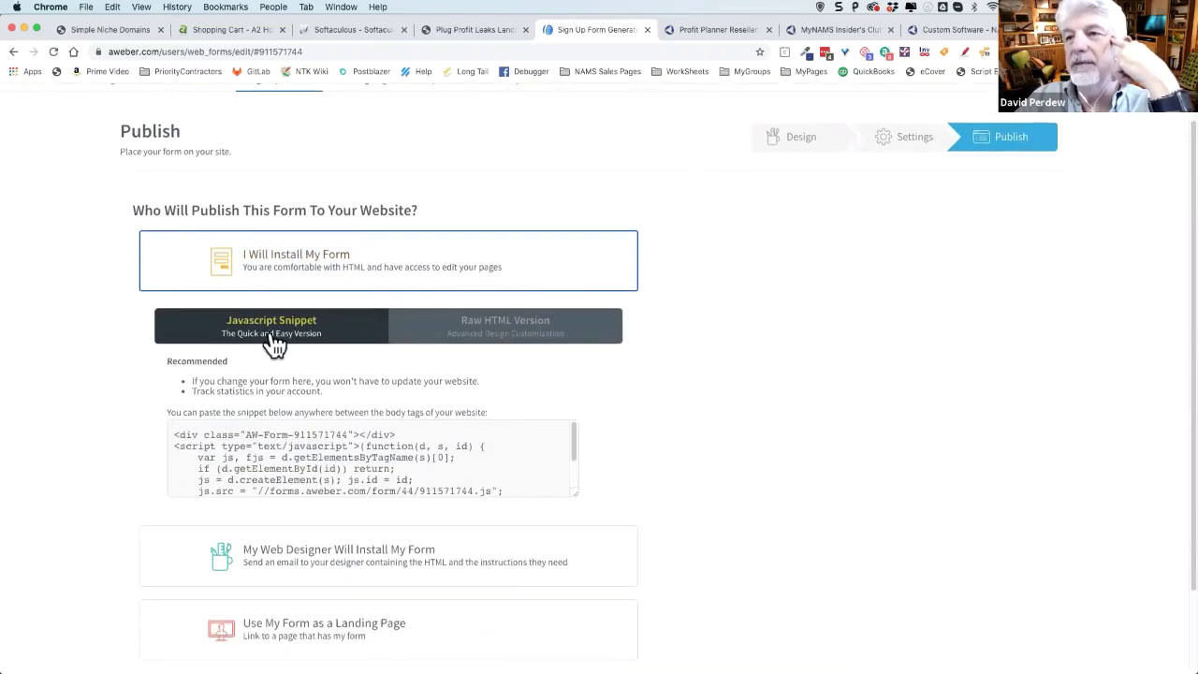
click(552, 328)
scroll(668, 398, down, 4)
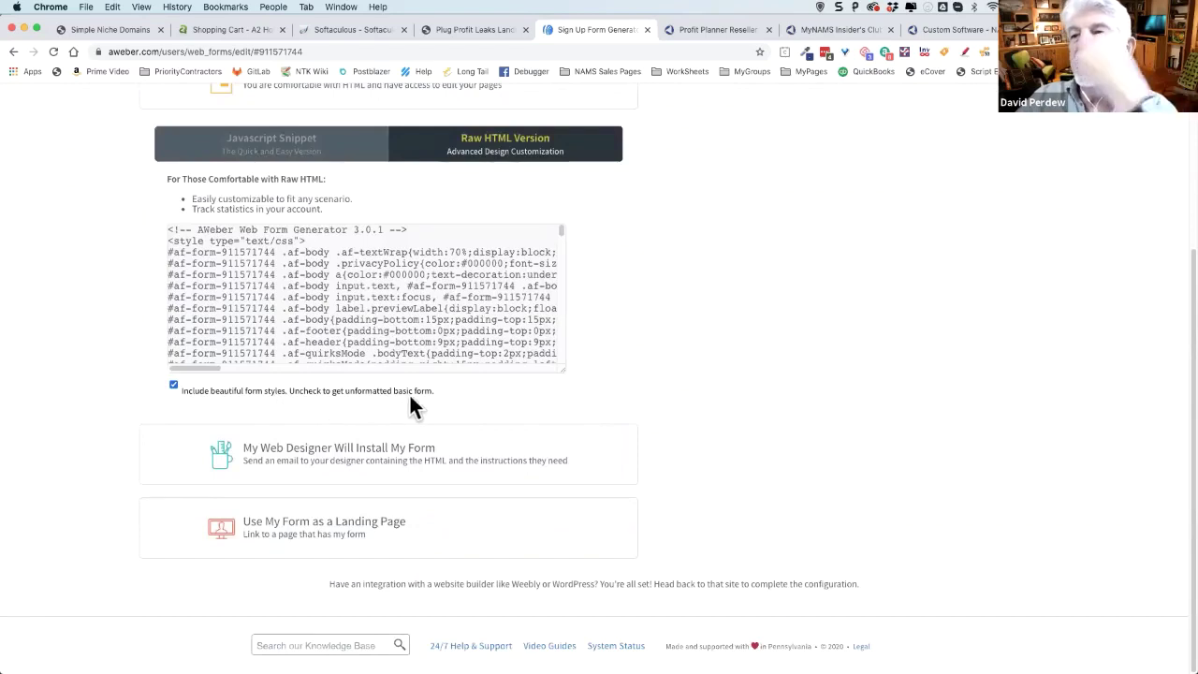
click(172, 383)
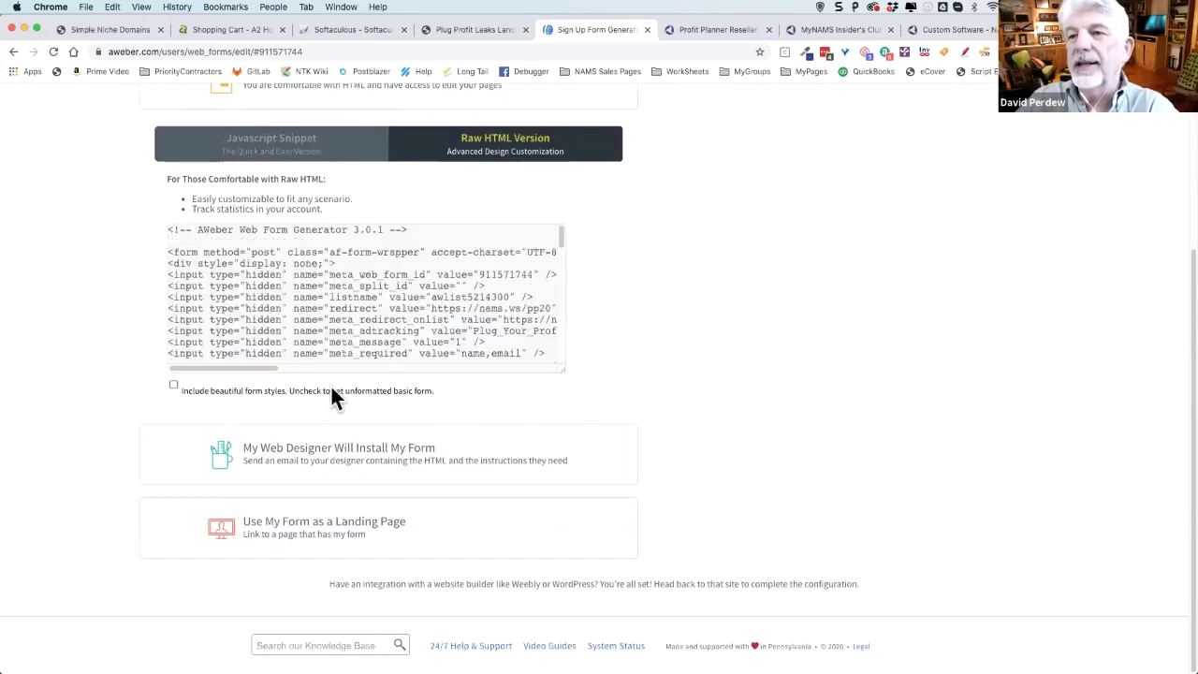
click(430, 312)
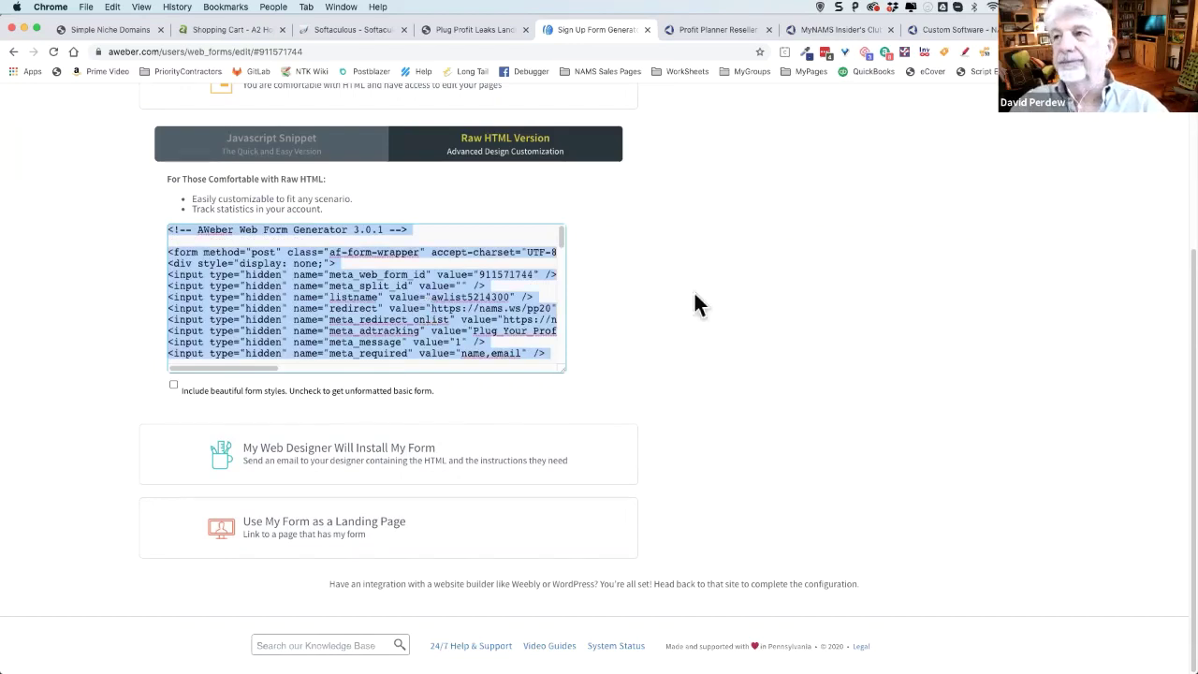
click(912, 136)
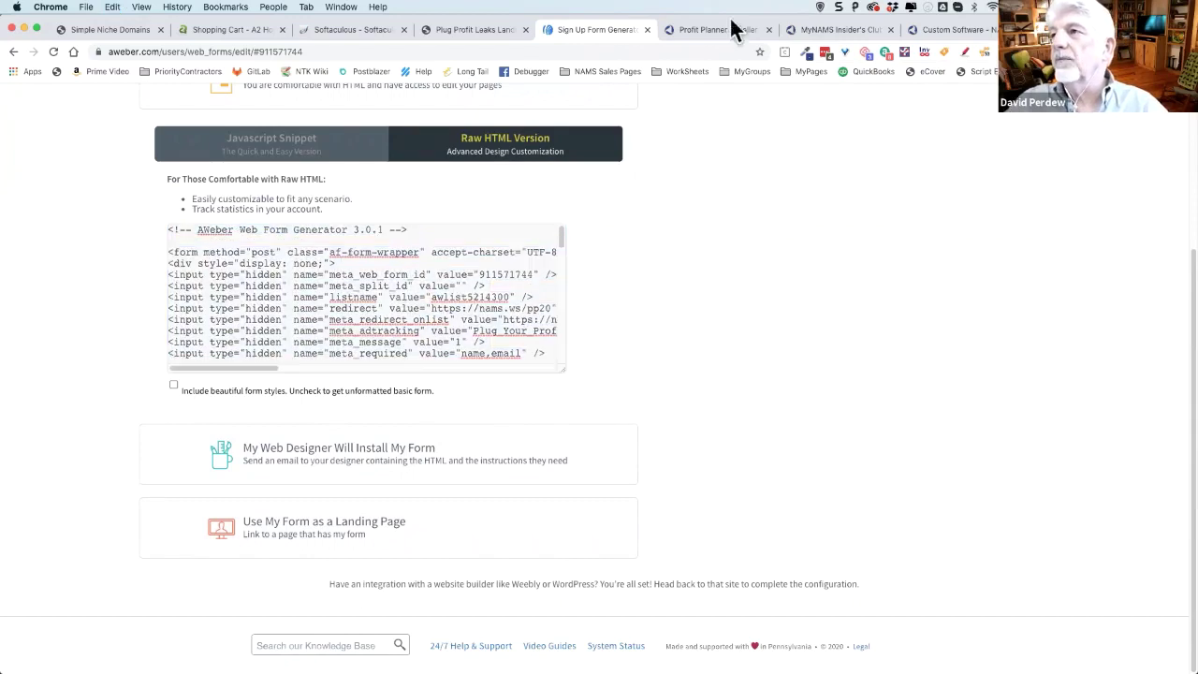
- Return to the Plug Profit Leaks Landing Page and open it in Beaver Builder
click(718, 28)
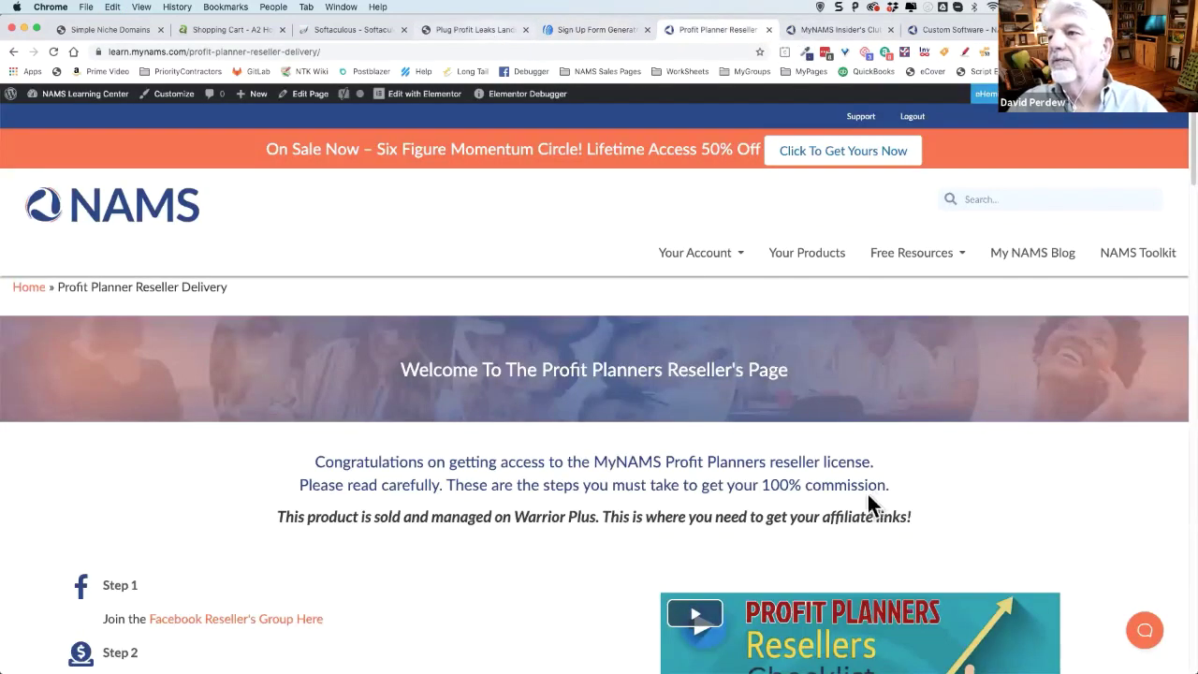
click(487, 30)
click(527, 101)
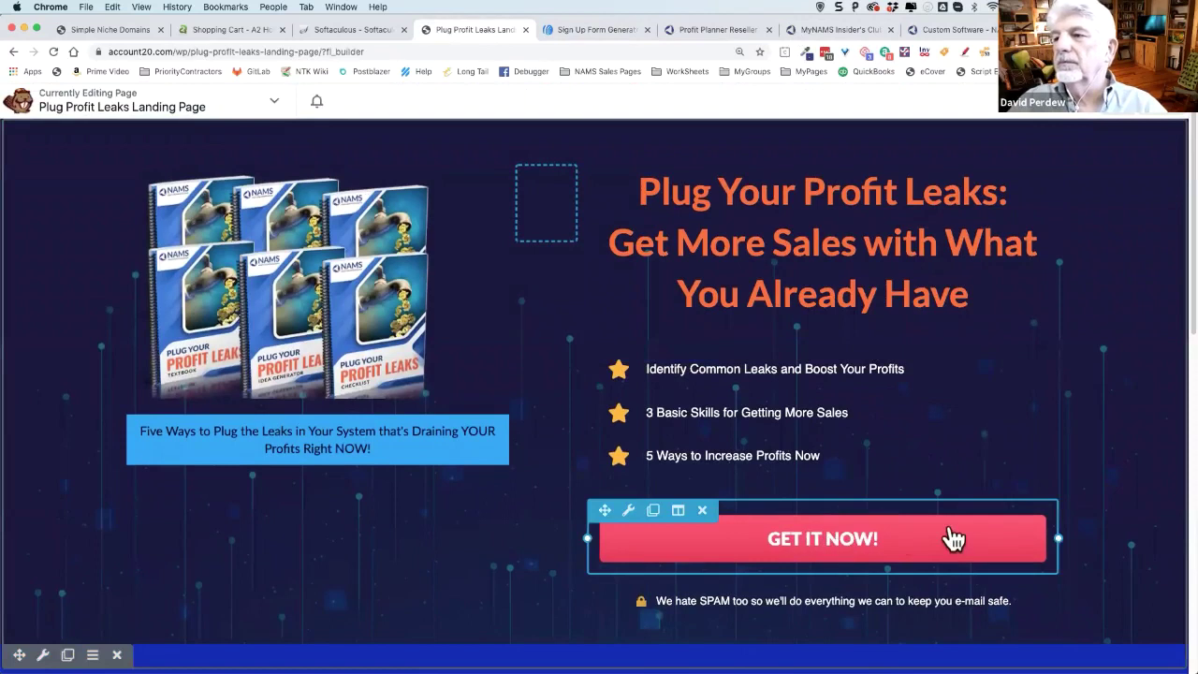
- In the GET IT NOW button's settings, keep Lightbox as the click action
click(908, 540)
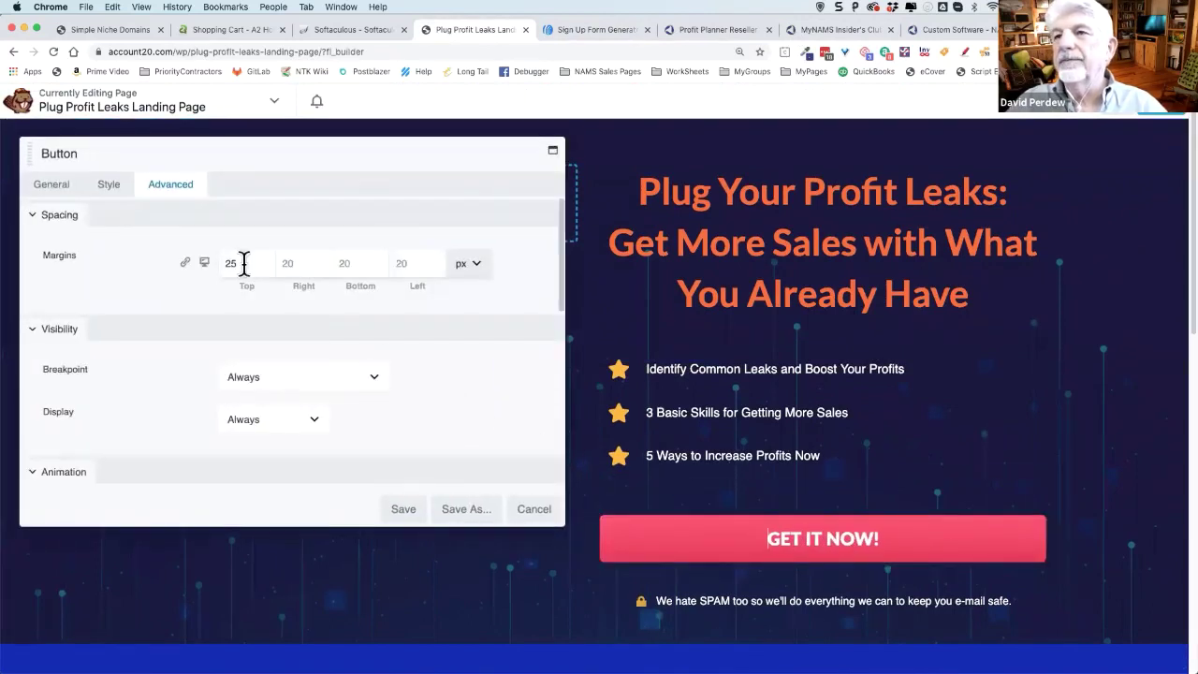
scroll(412, 360, down, 5)
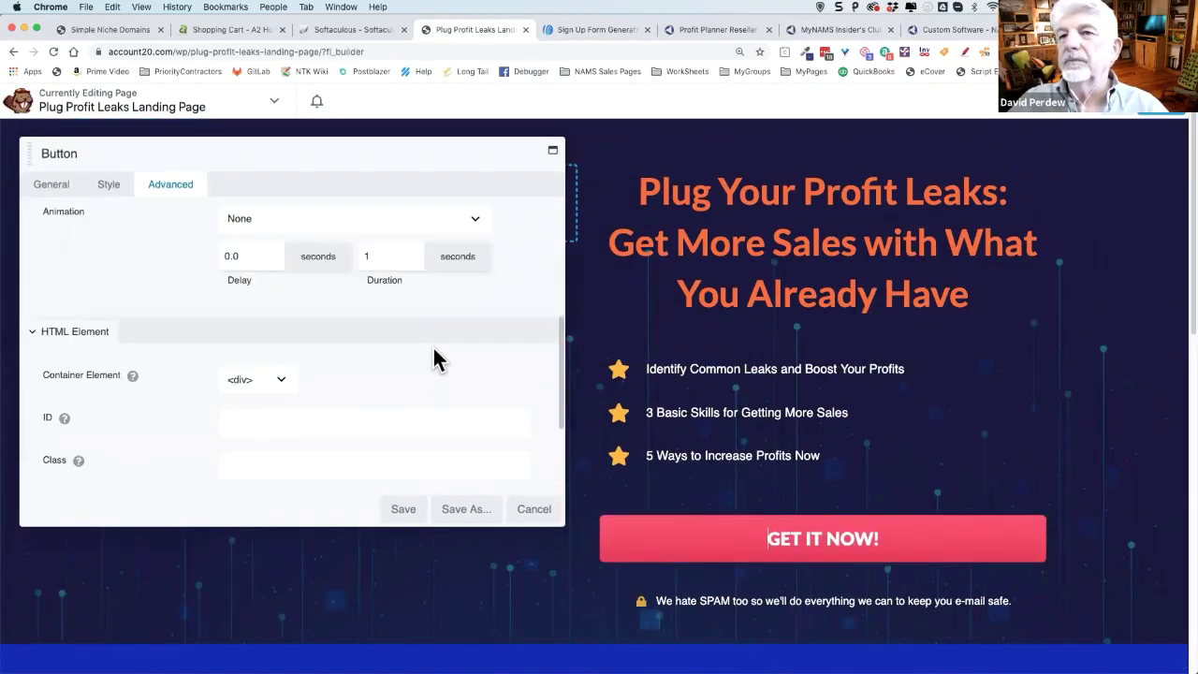
scroll(436, 352, up, 3)
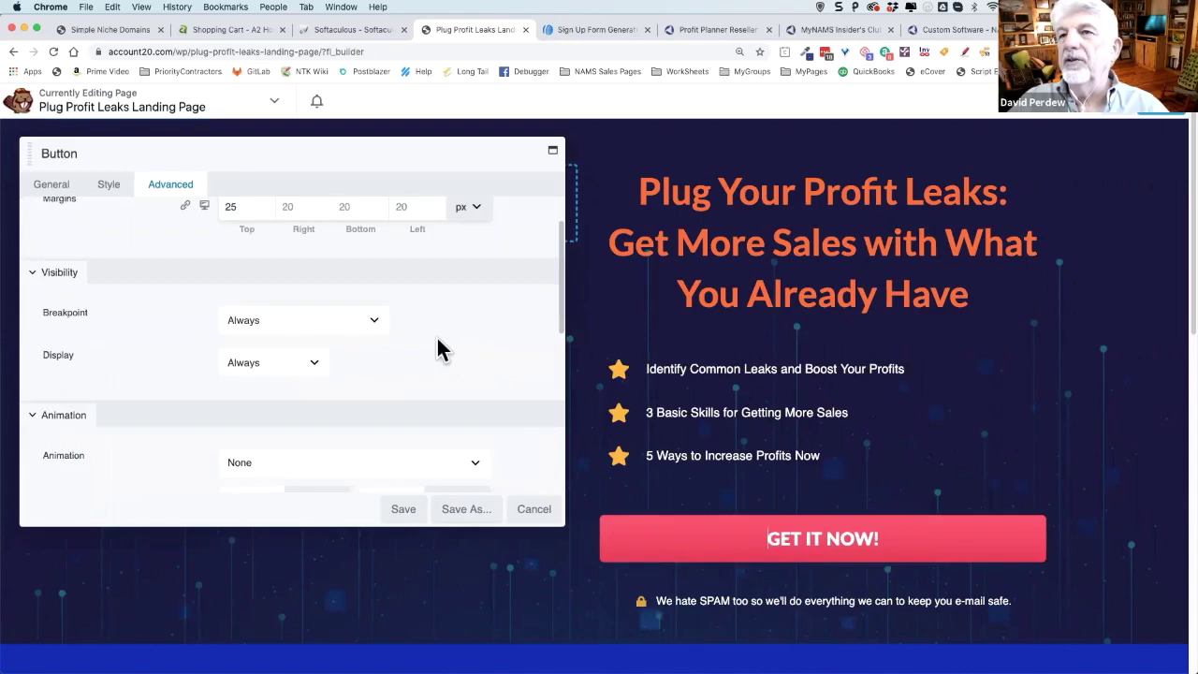
click(49, 184)
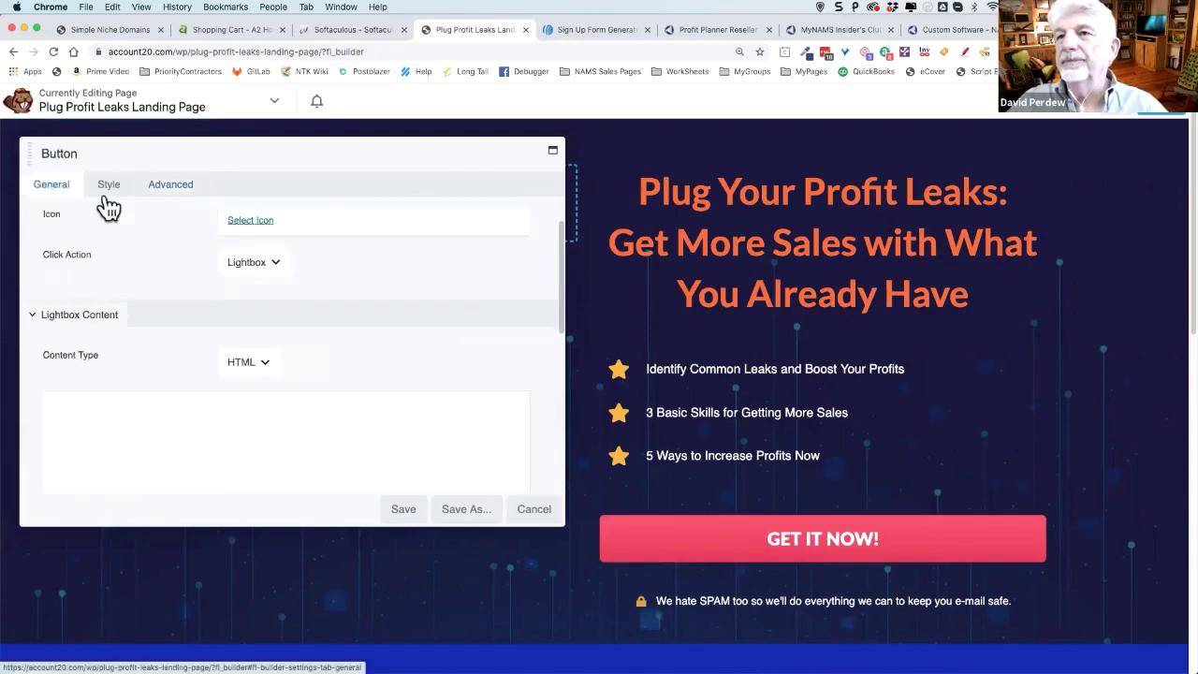
scroll(396, 296, up, 2)
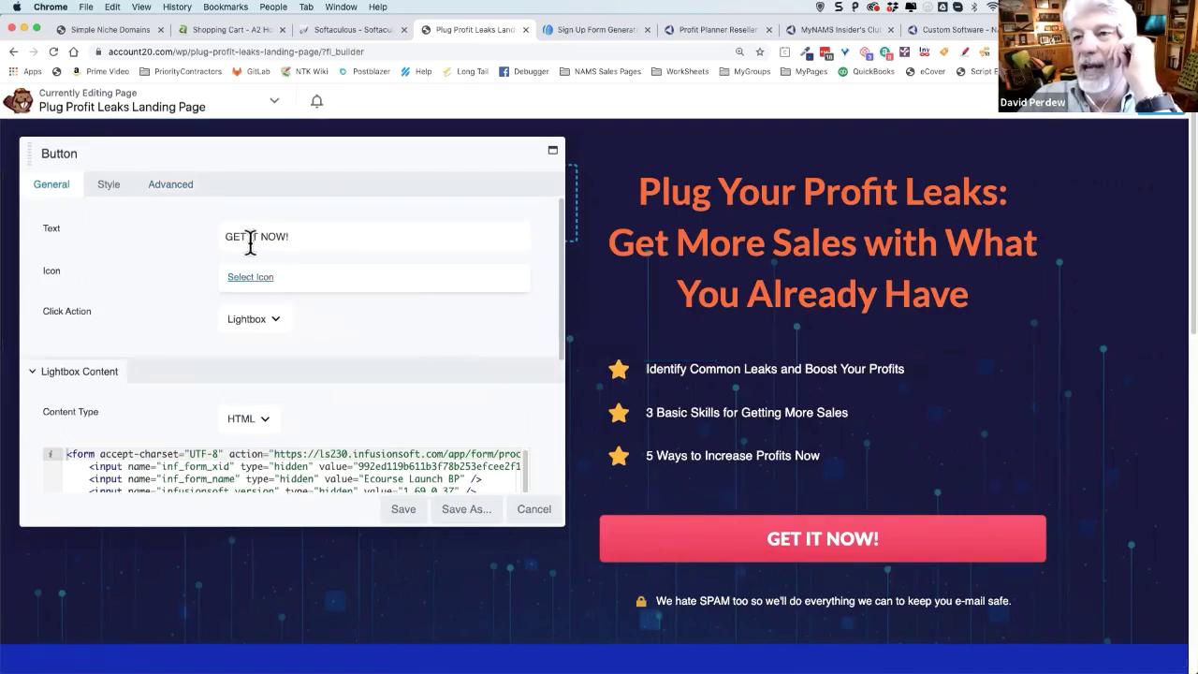
scroll(346, 323, down, 2)
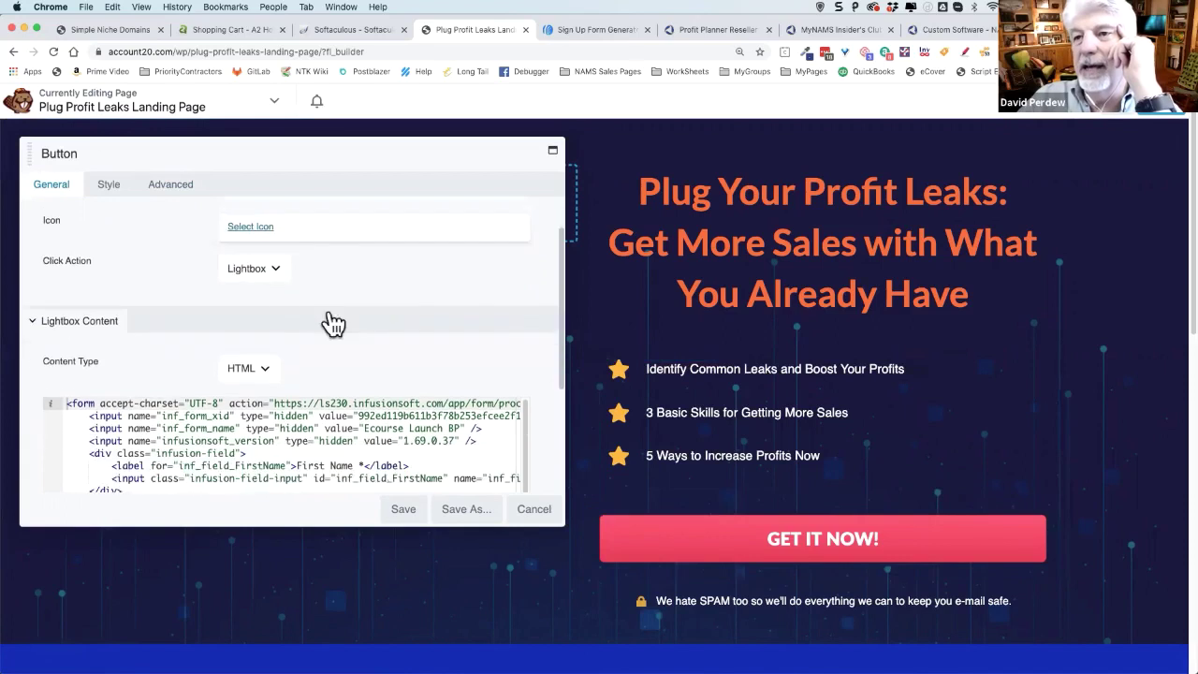
click(275, 271)
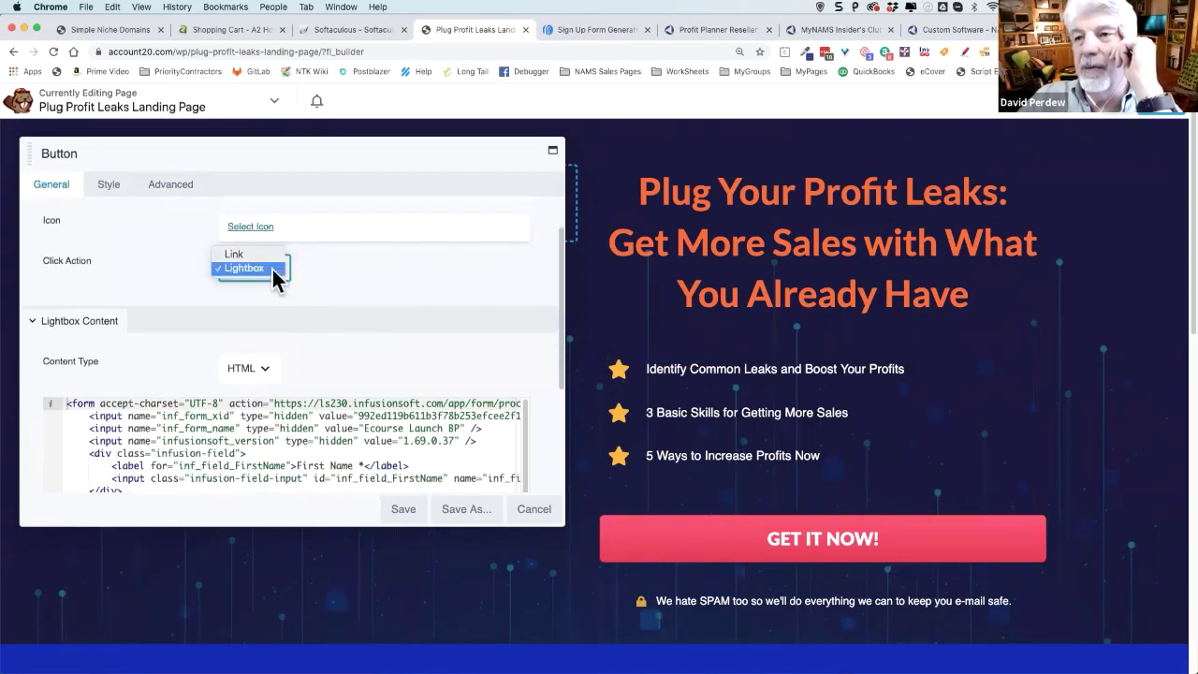
click(273, 270)
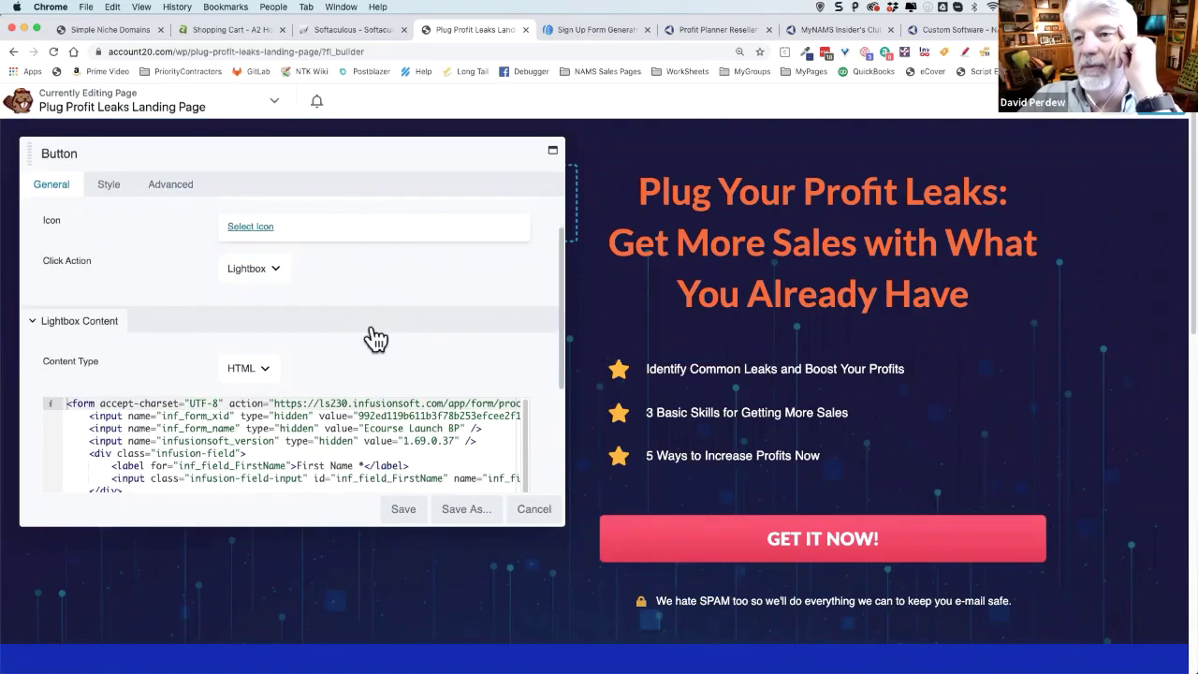
- Empty the lightbox HTML content, removing the old Infusionsoft form code
scroll(369, 333, up, 2)
scroll(370, 337, down, 5)
click(311, 326)
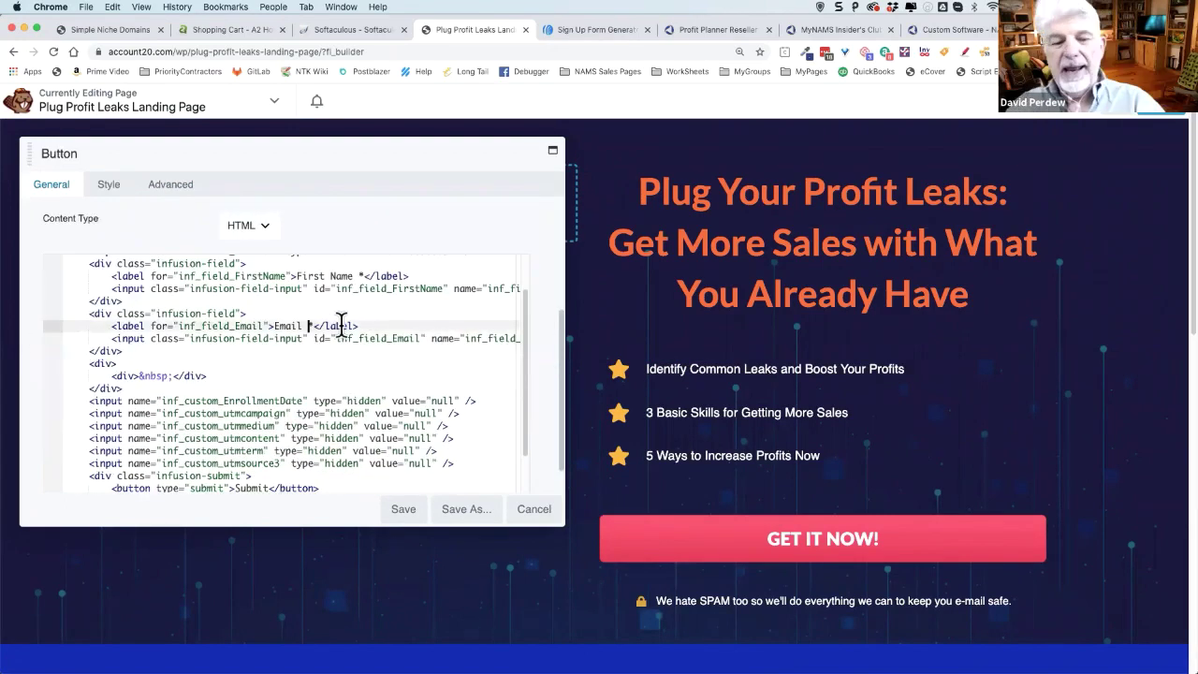
key(ctrl+a)
text(https://nams.ws/pp20)
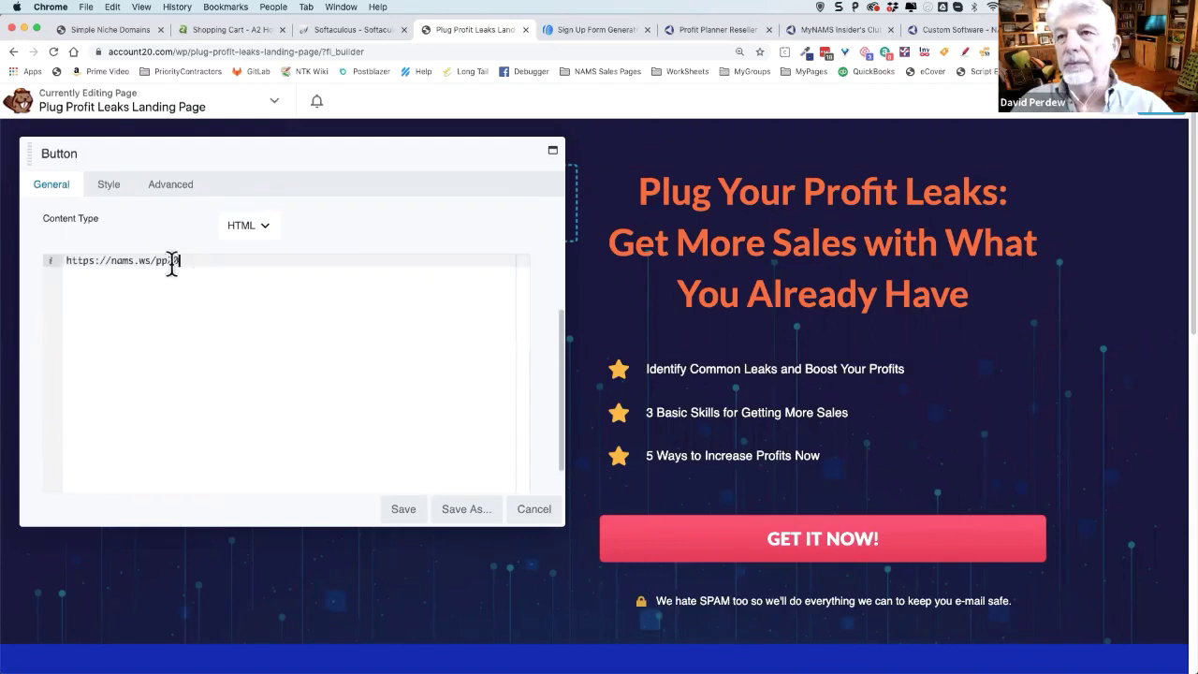
drag(176, 260, 54, 258)
key(ctrl+x)
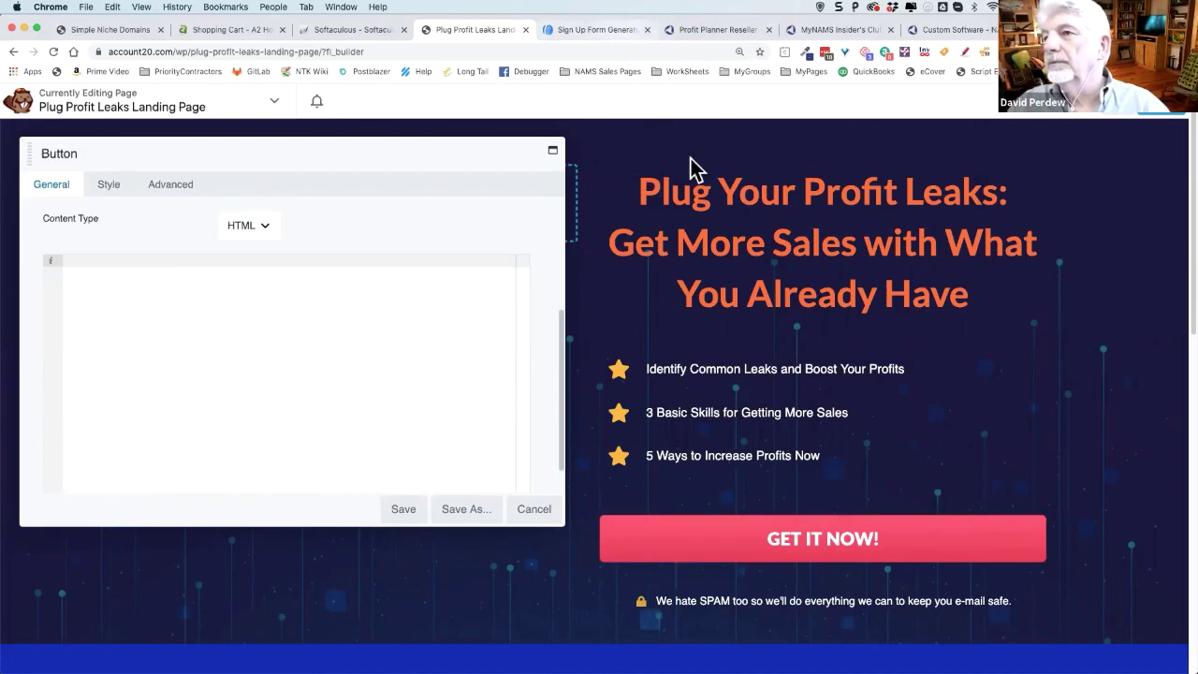
- Copy AWeber's Raw HTML form code into the GET IT NOW! button's Lightbox HTML and save
key(ctrl+Tab)
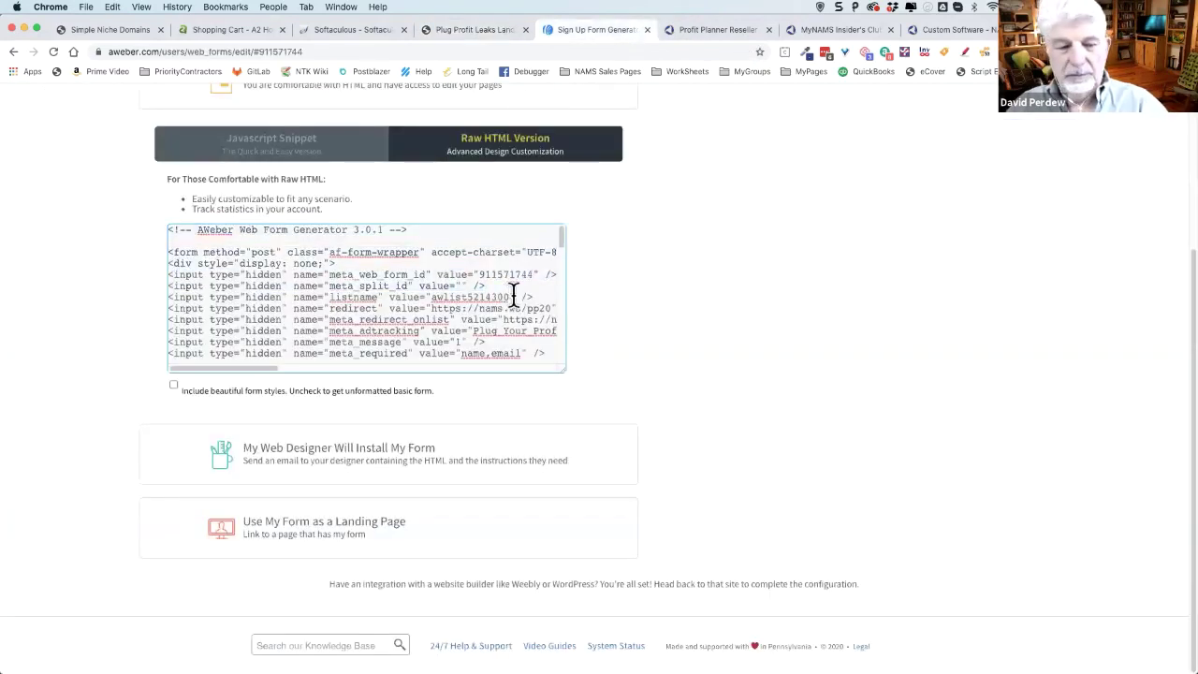
click(513, 296)
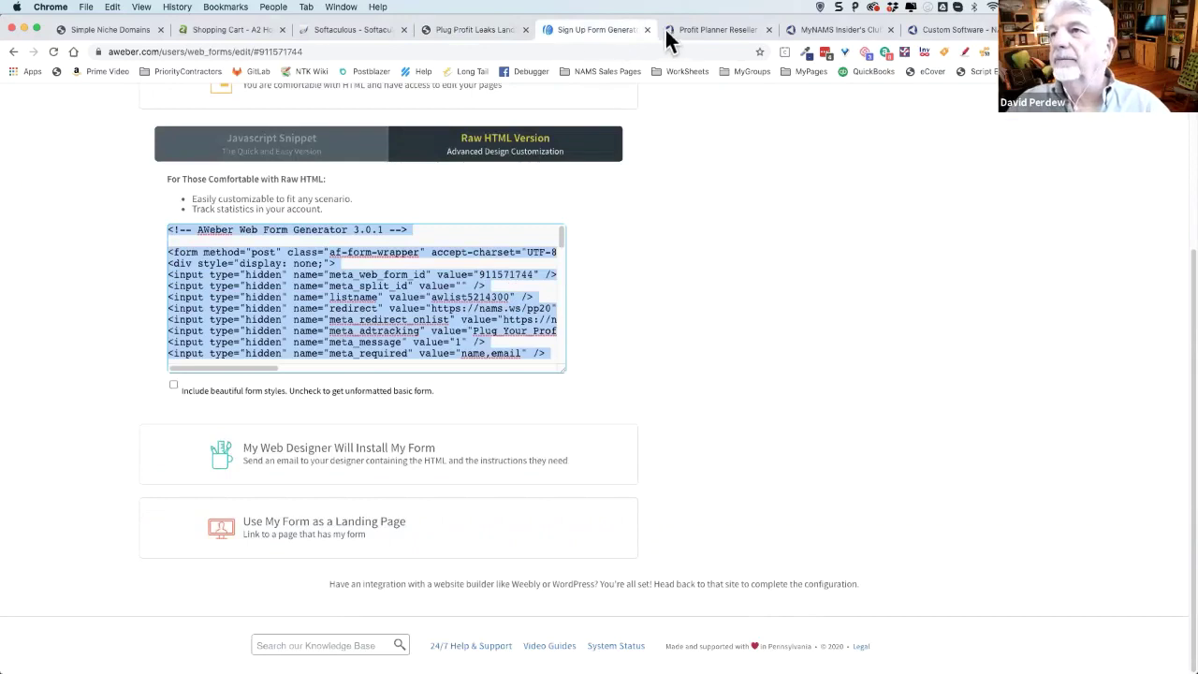
click(487, 31)
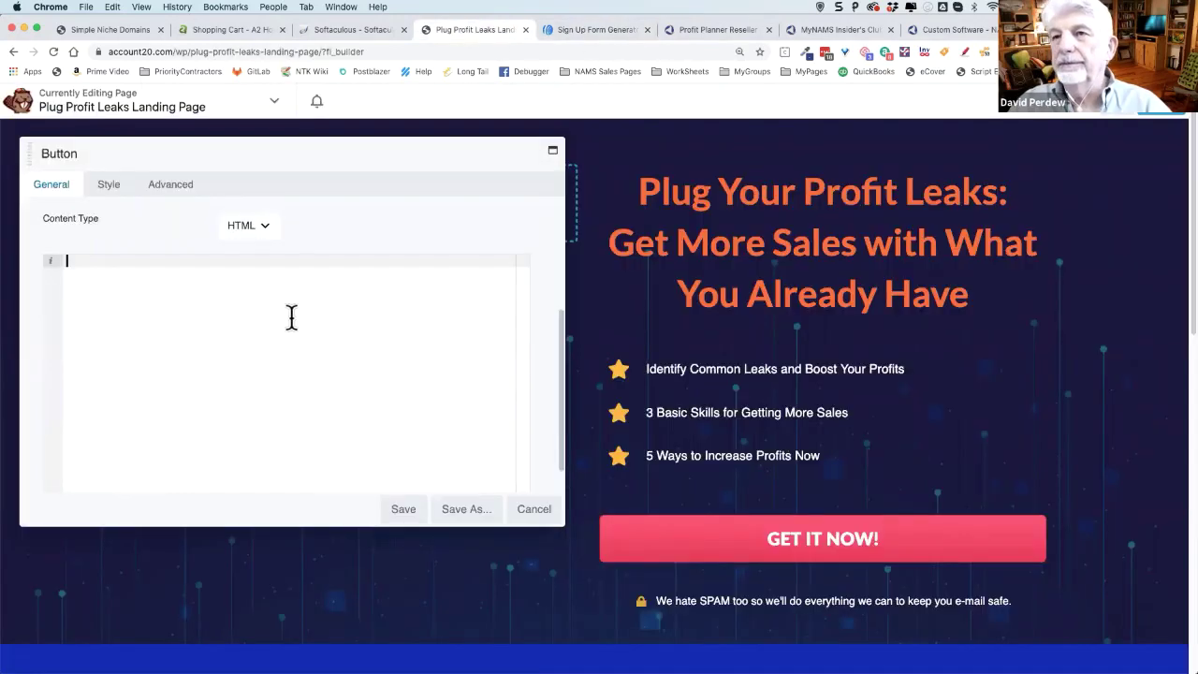
key(super+v)
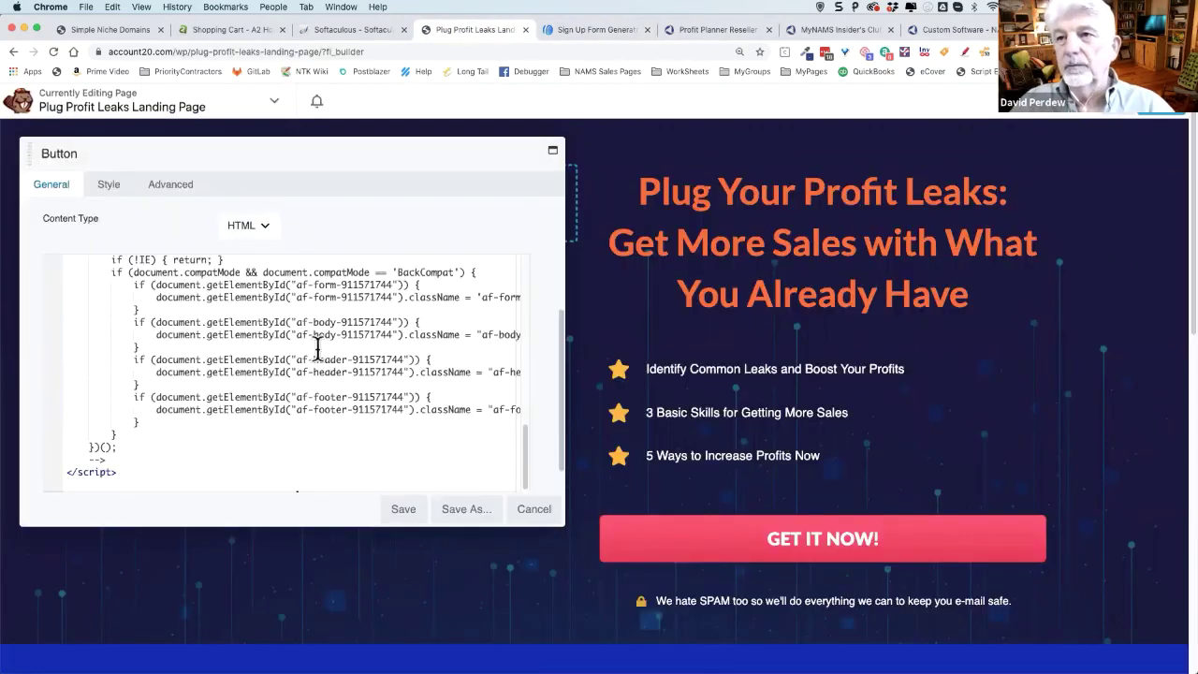
scroll(220, 392, up, 10)
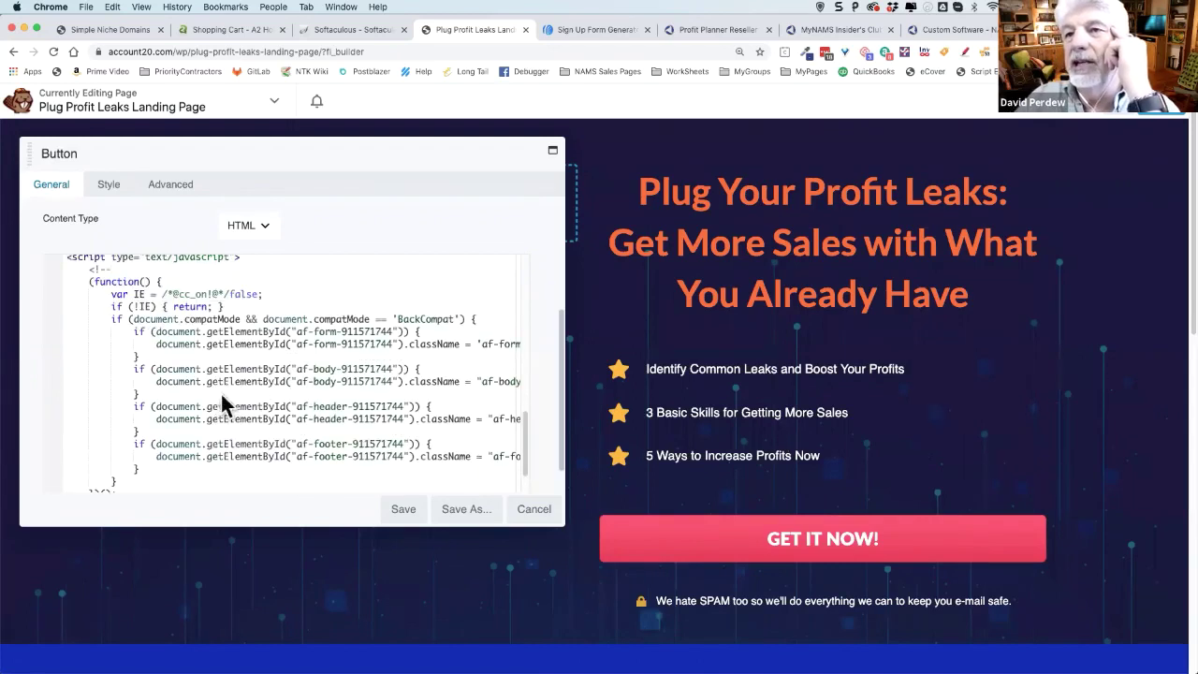
scroll(511, 371, down, 1)
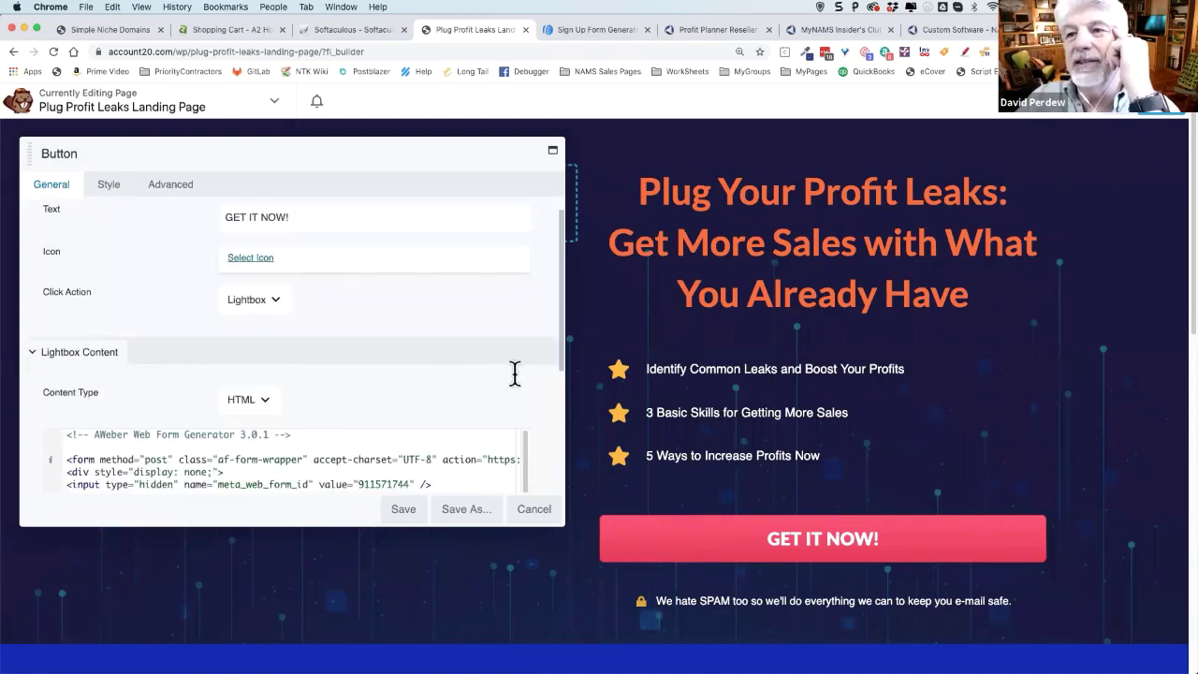
scroll(511, 371, down, 10)
scroll(449, 381, down, 10)
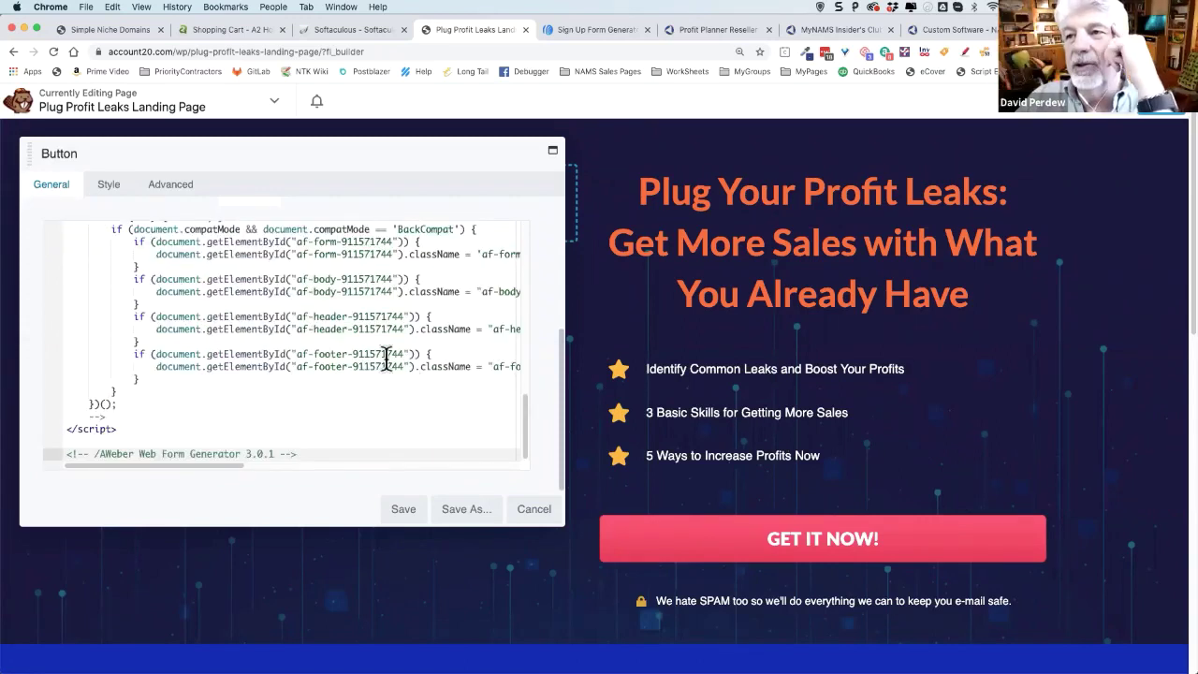
click(409, 515)
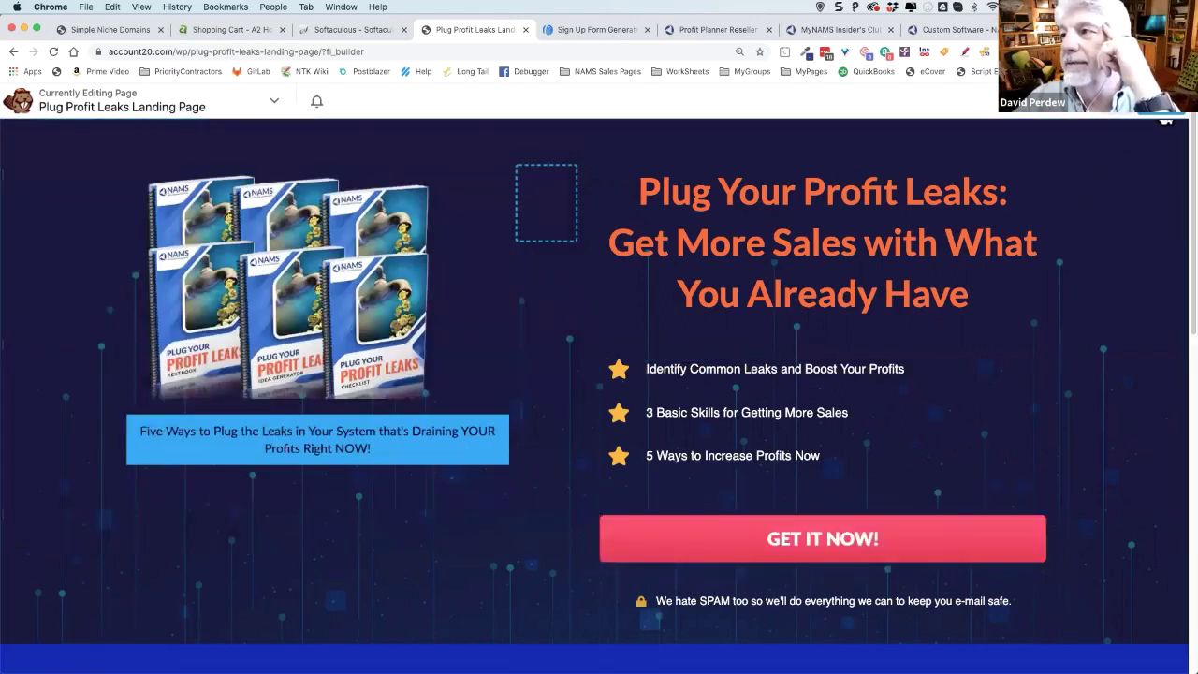
- Publish the page and submit a test name and autofilled e-mail through the GET IT NOW! popup
click(1102, 120)
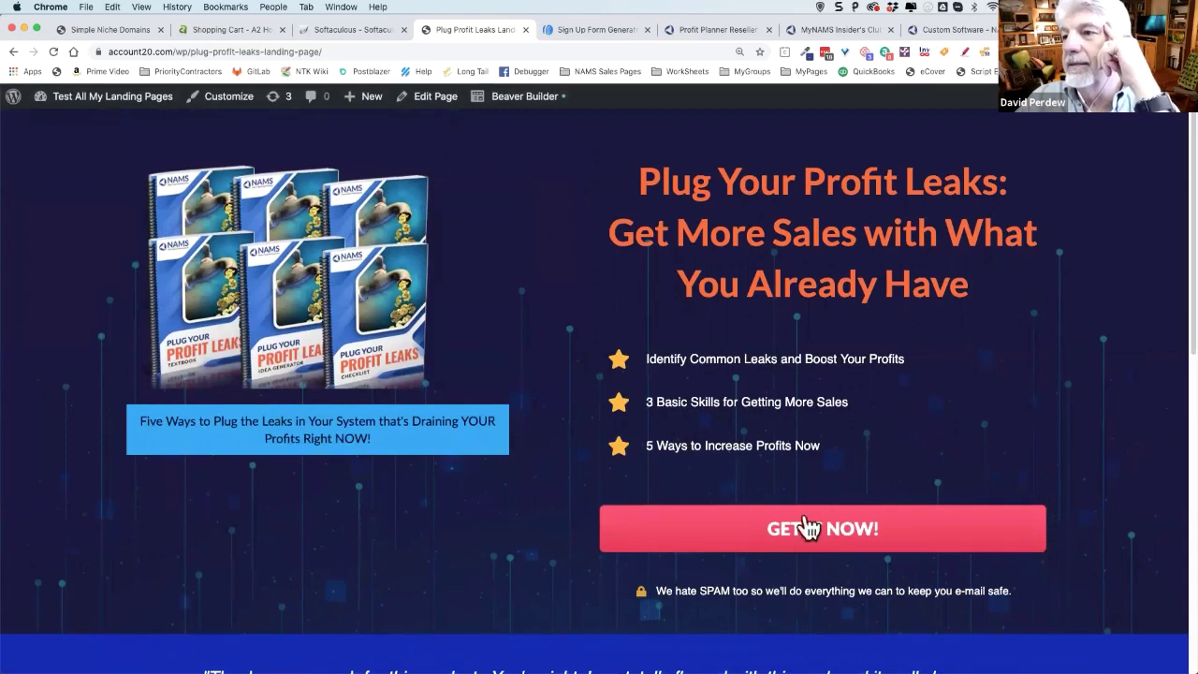
click(807, 527)
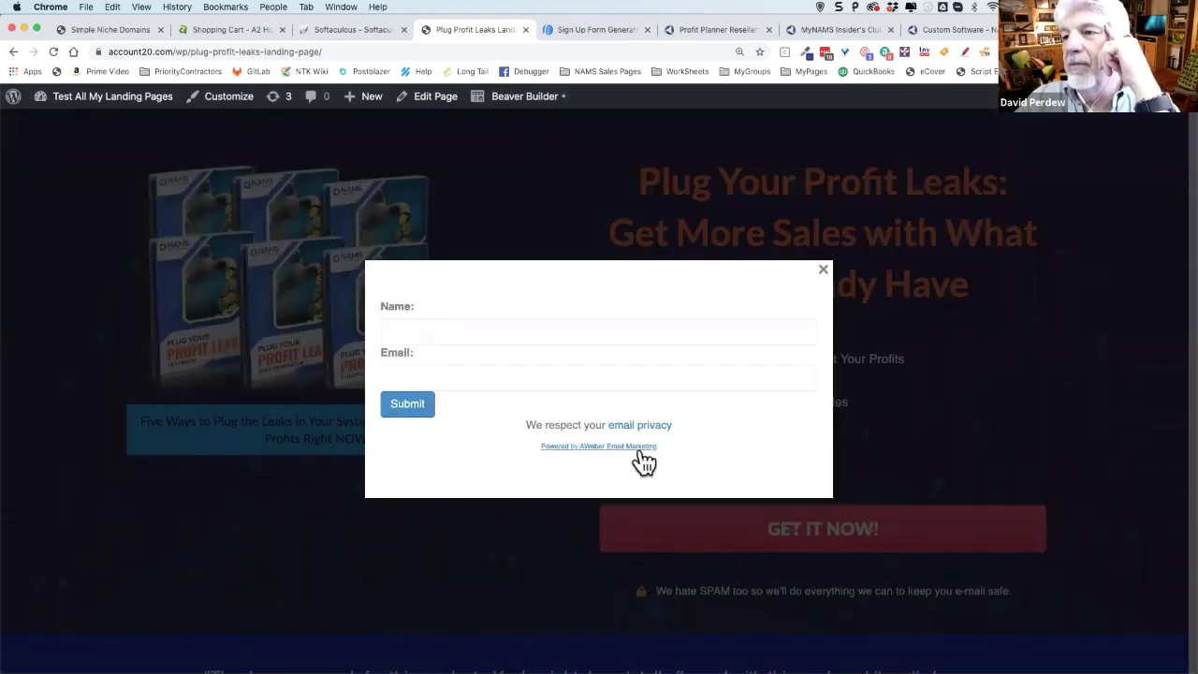
click(437, 331)
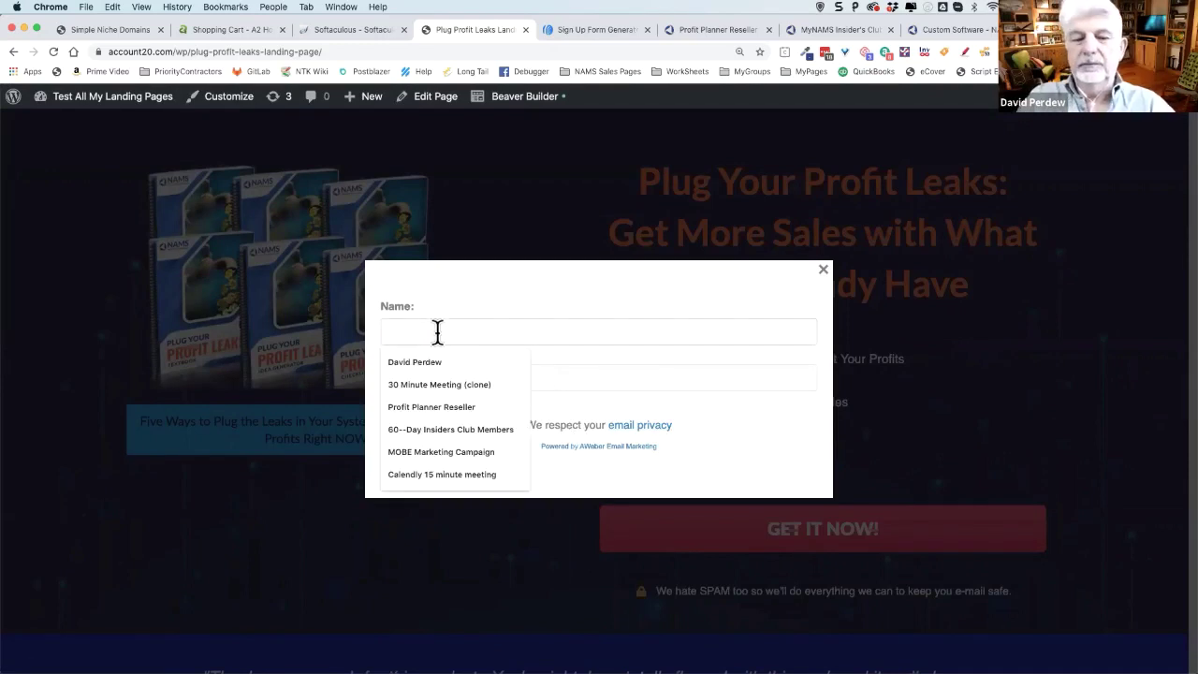
text(David TE)
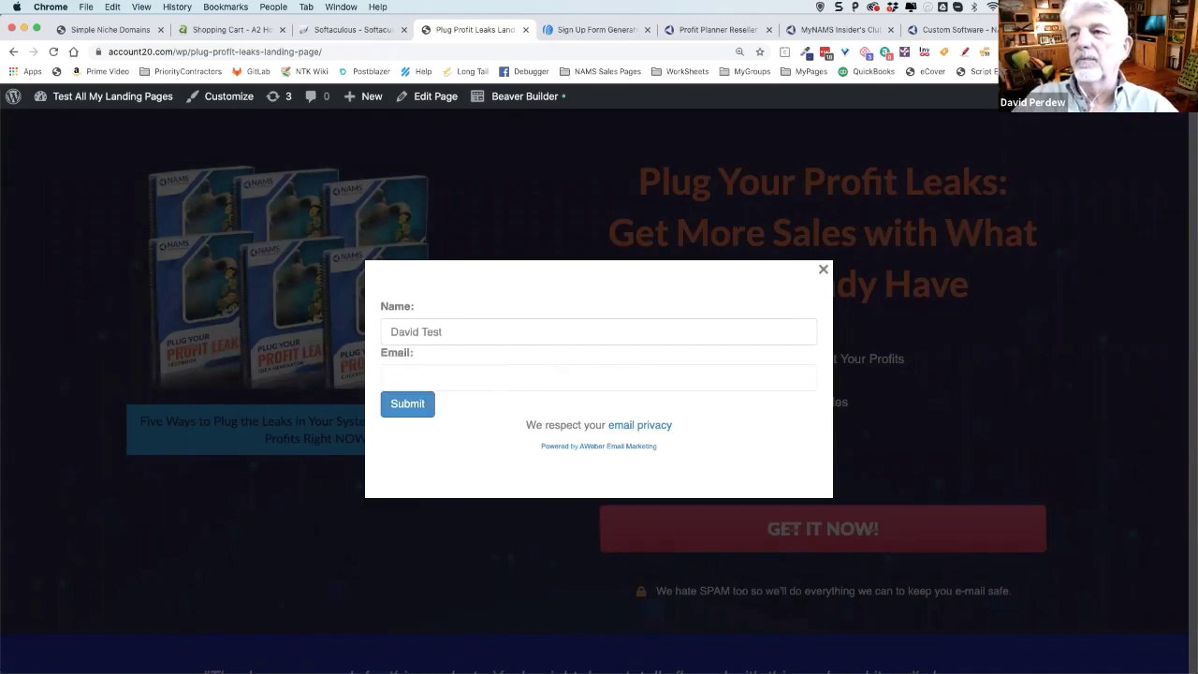
click(466, 377)
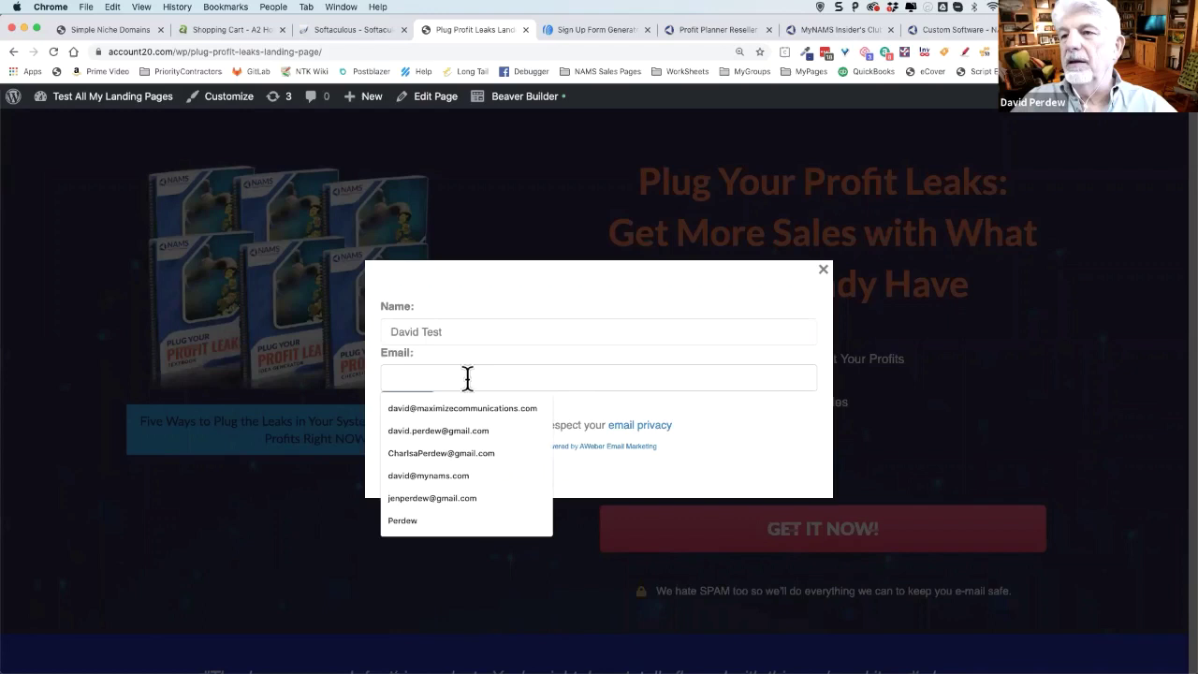
click(476, 426)
click(408, 405)
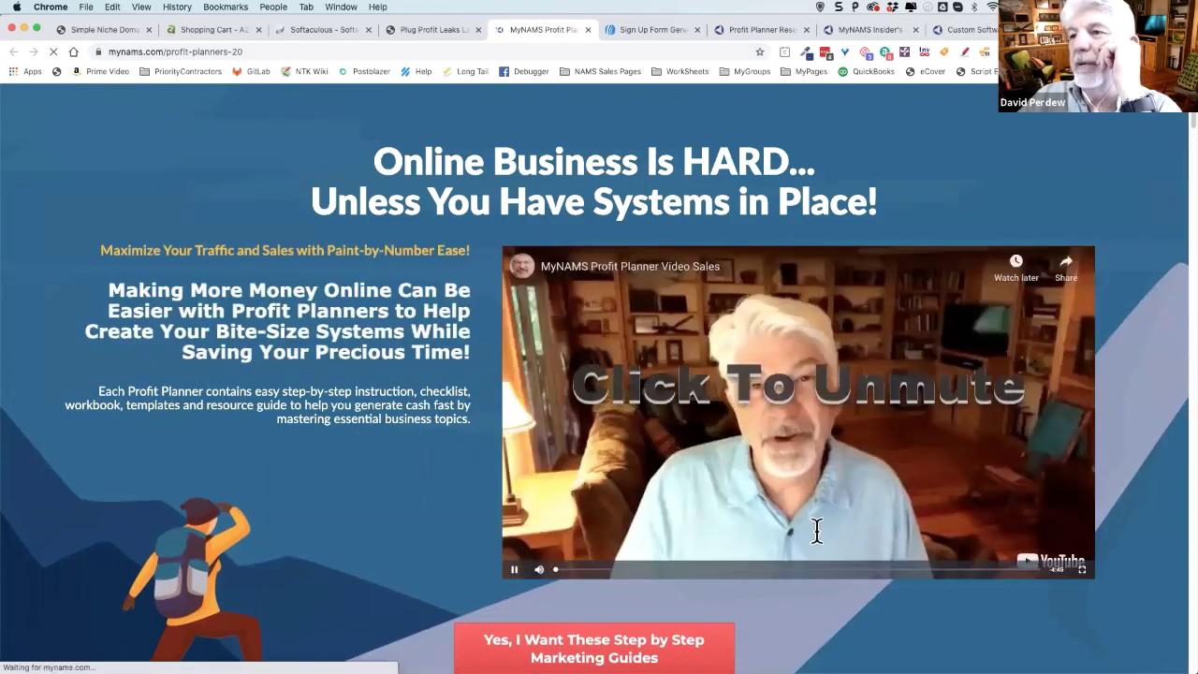
- Scroll through the mynams.com profit-planners-20 offer page, then switch to AWeber's Search Subscribers tab
scroll(843, 510, down, 3)
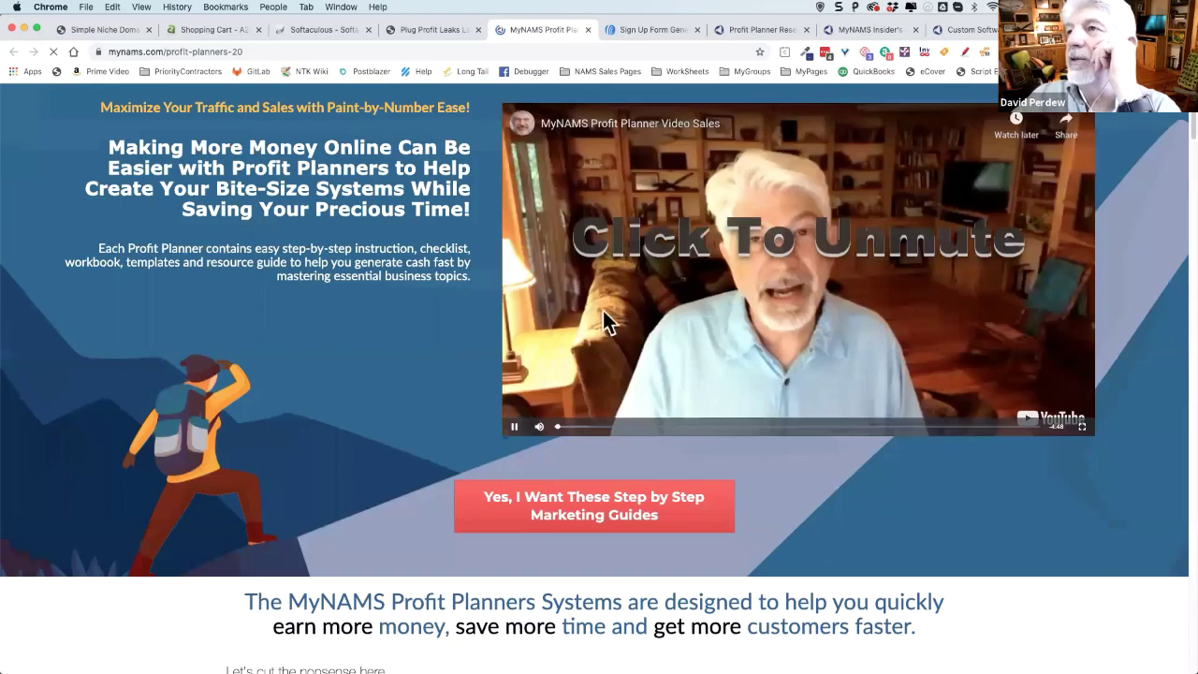
scroll(717, 455, down, 10)
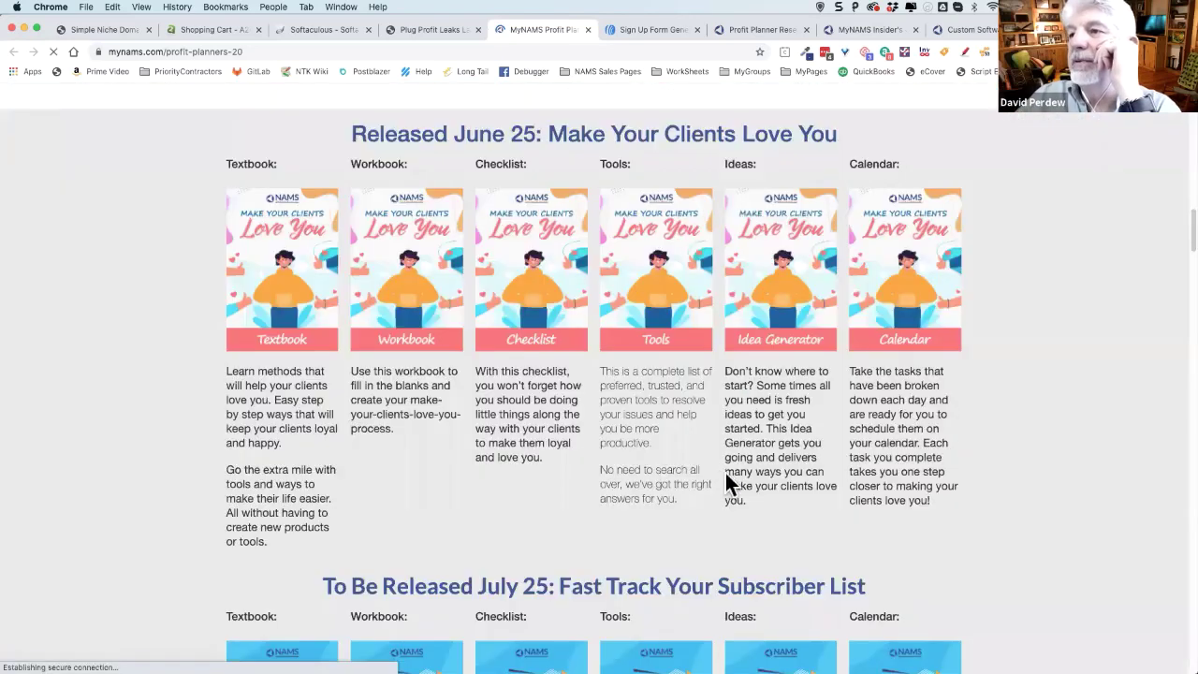
scroll(674, 461, down, 10)
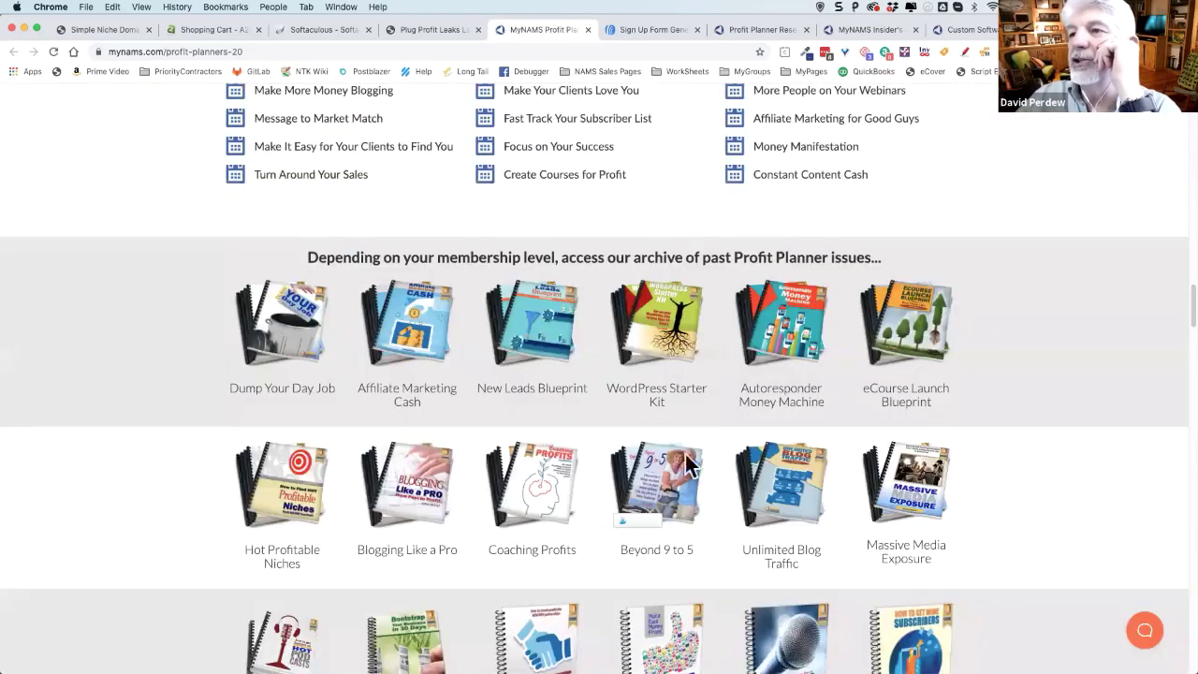
scroll(688, 466, down, 10)
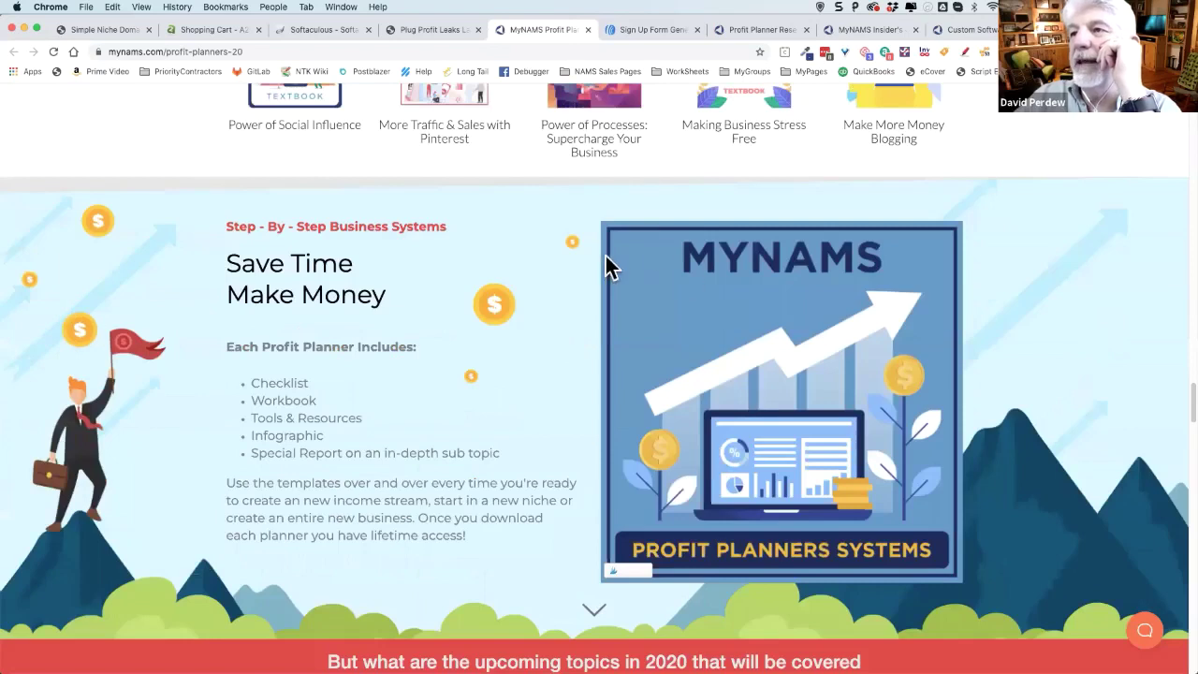
scroll(604, 262, down, 10)
click(695, 31)
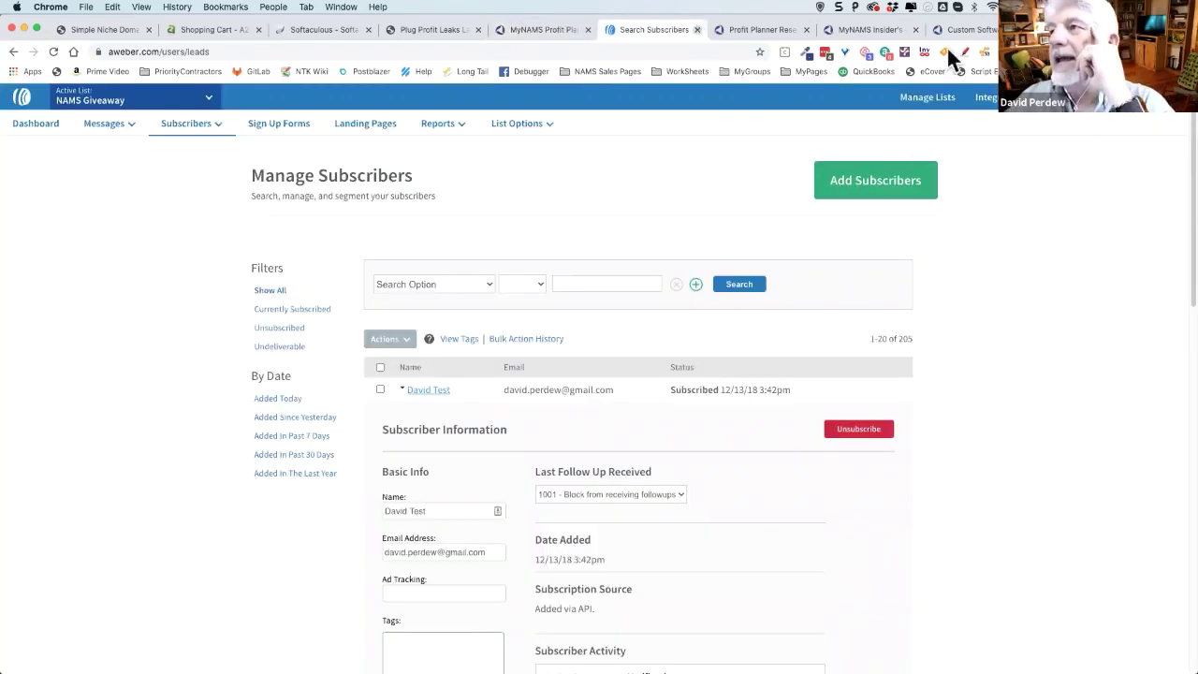
- Close the AWeber Search Subscribers tab and go back to the Plug Profit Leaks tab
key(super+w)
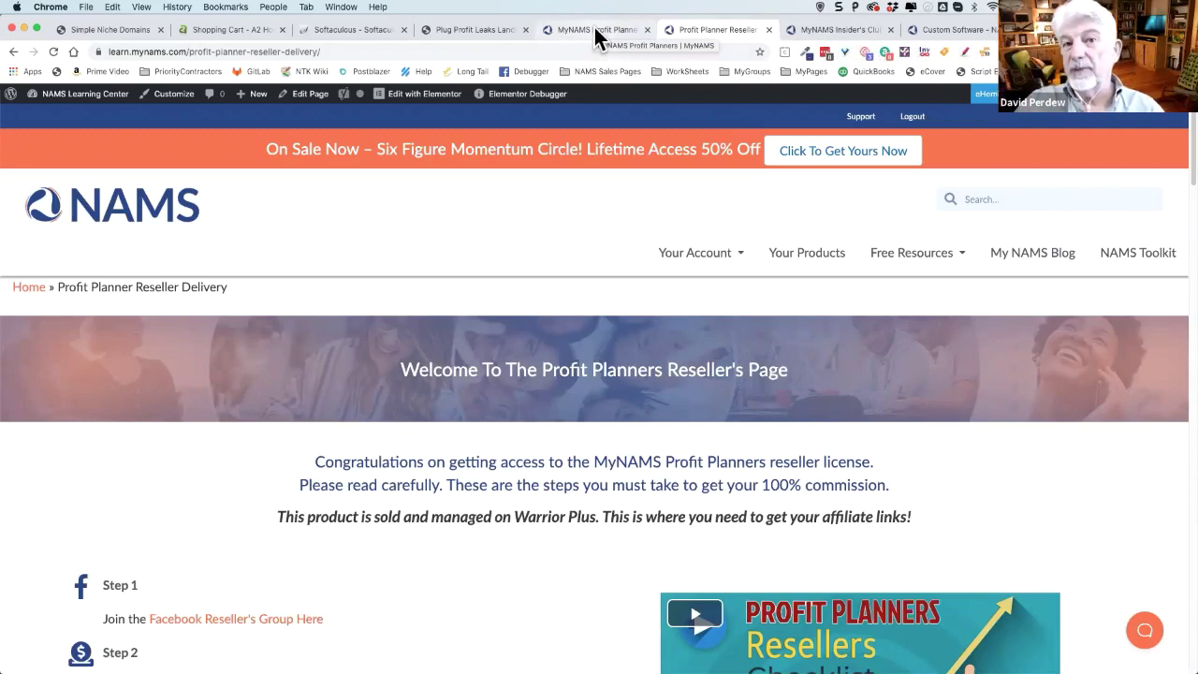
click(473, 29)
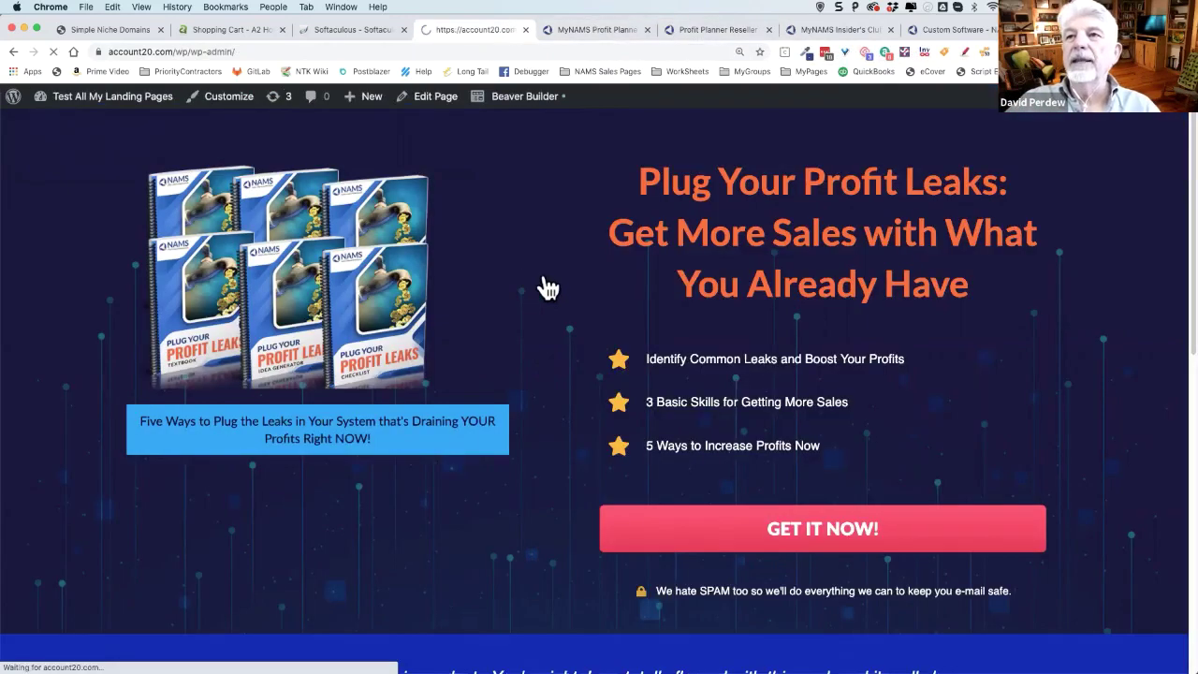